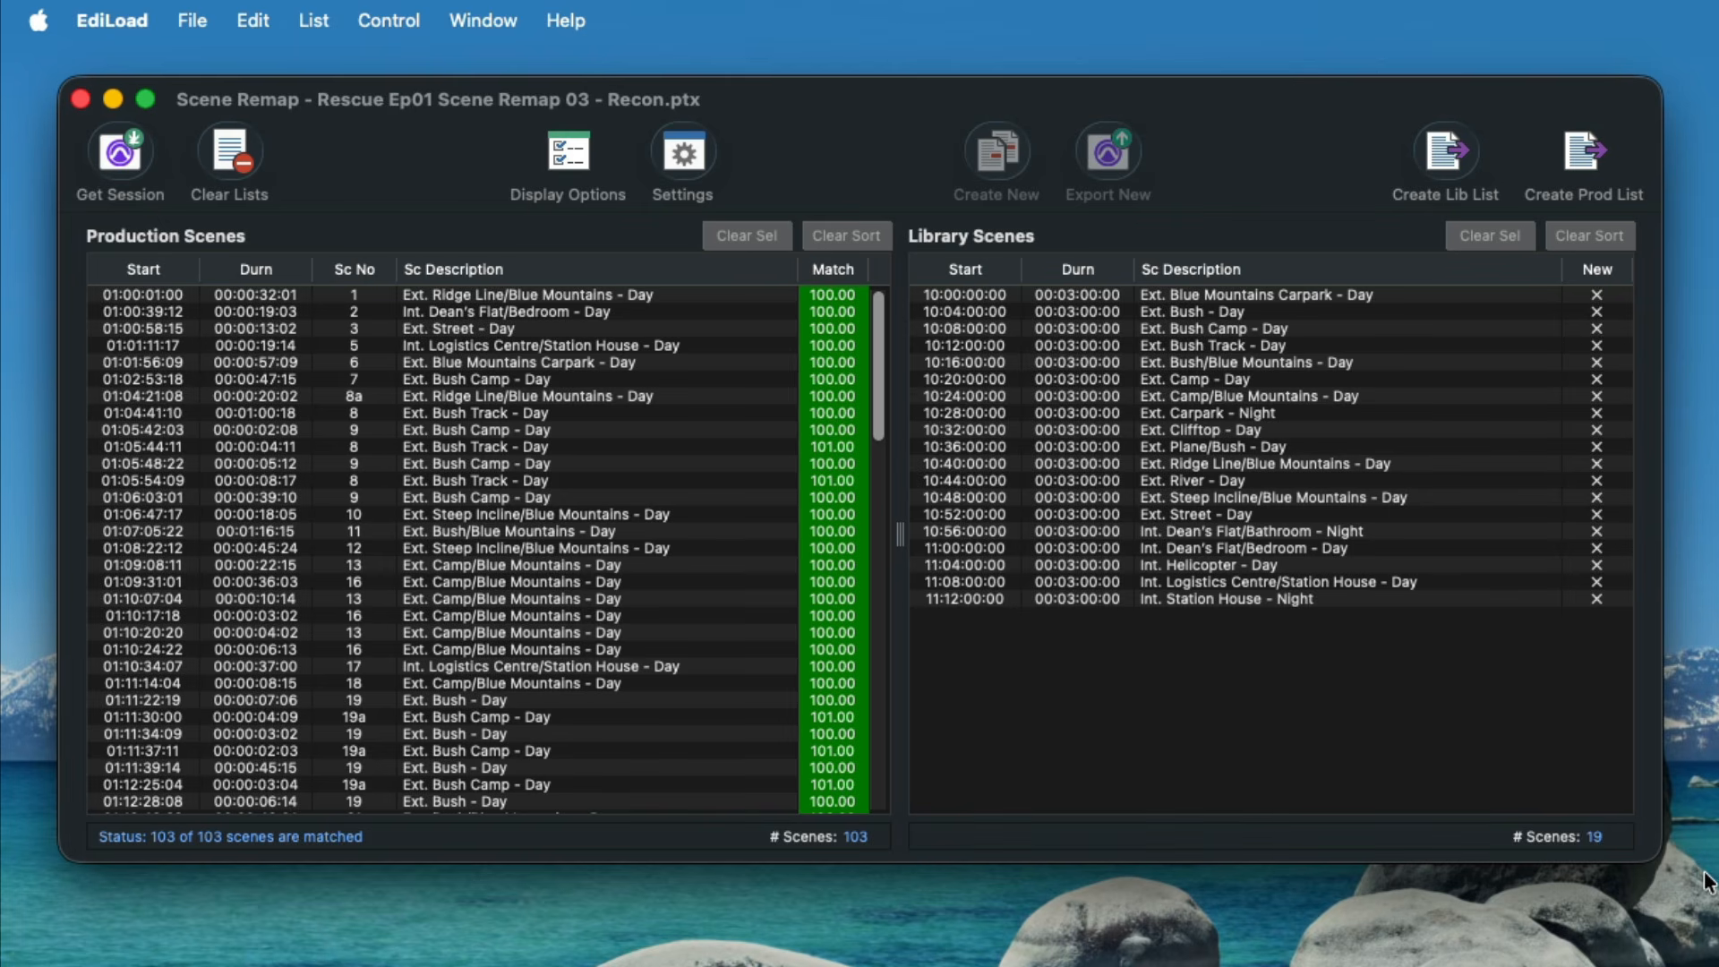
Step: Create a production change list for the Scenes A (checkerboard) set from the matched production scenes
left_click_drag(879, 361, 862, 594)
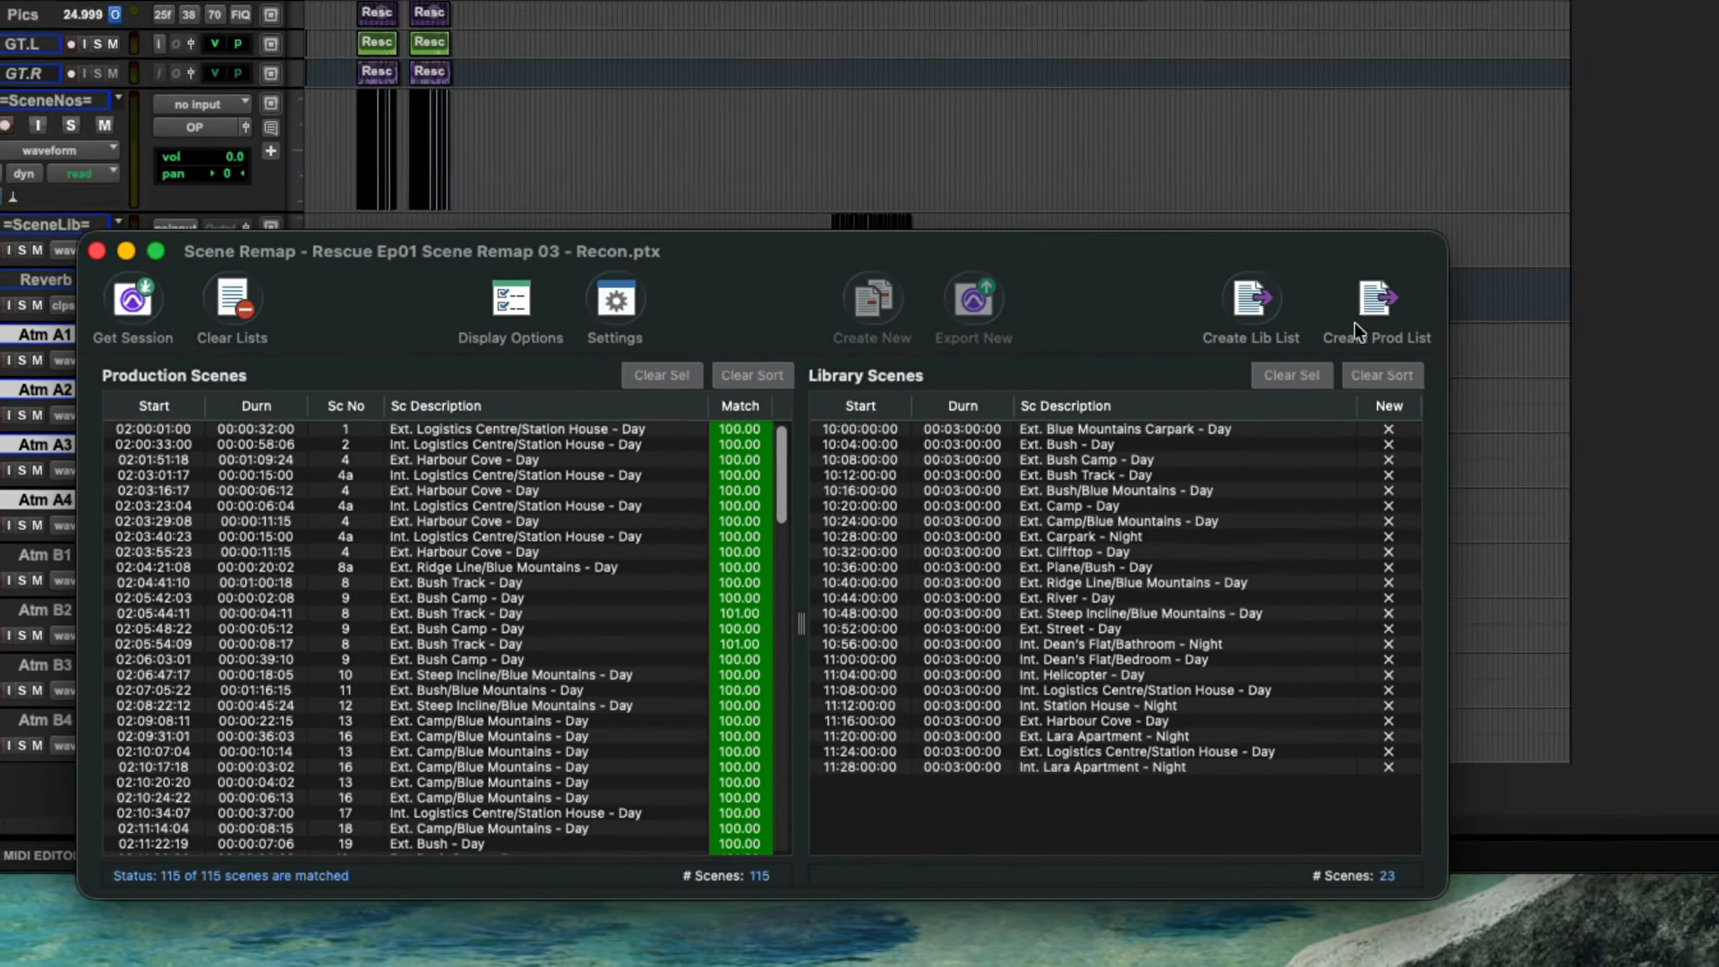
left_click(1565, 175)
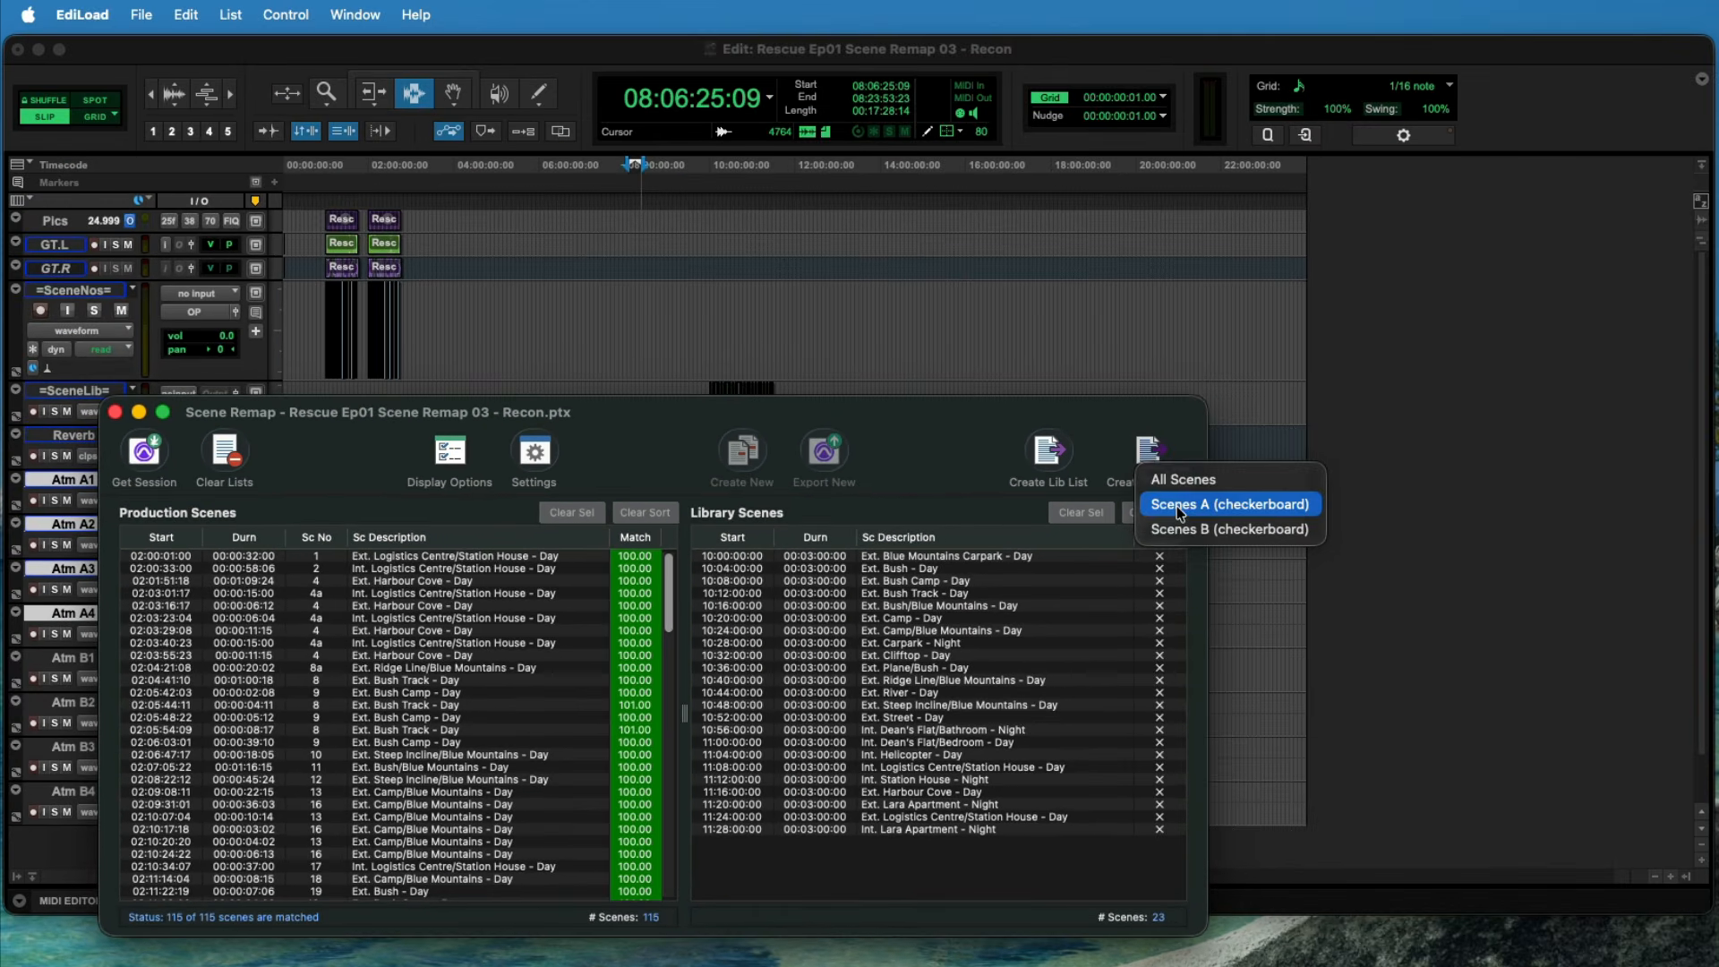
left_click(1218, 482)
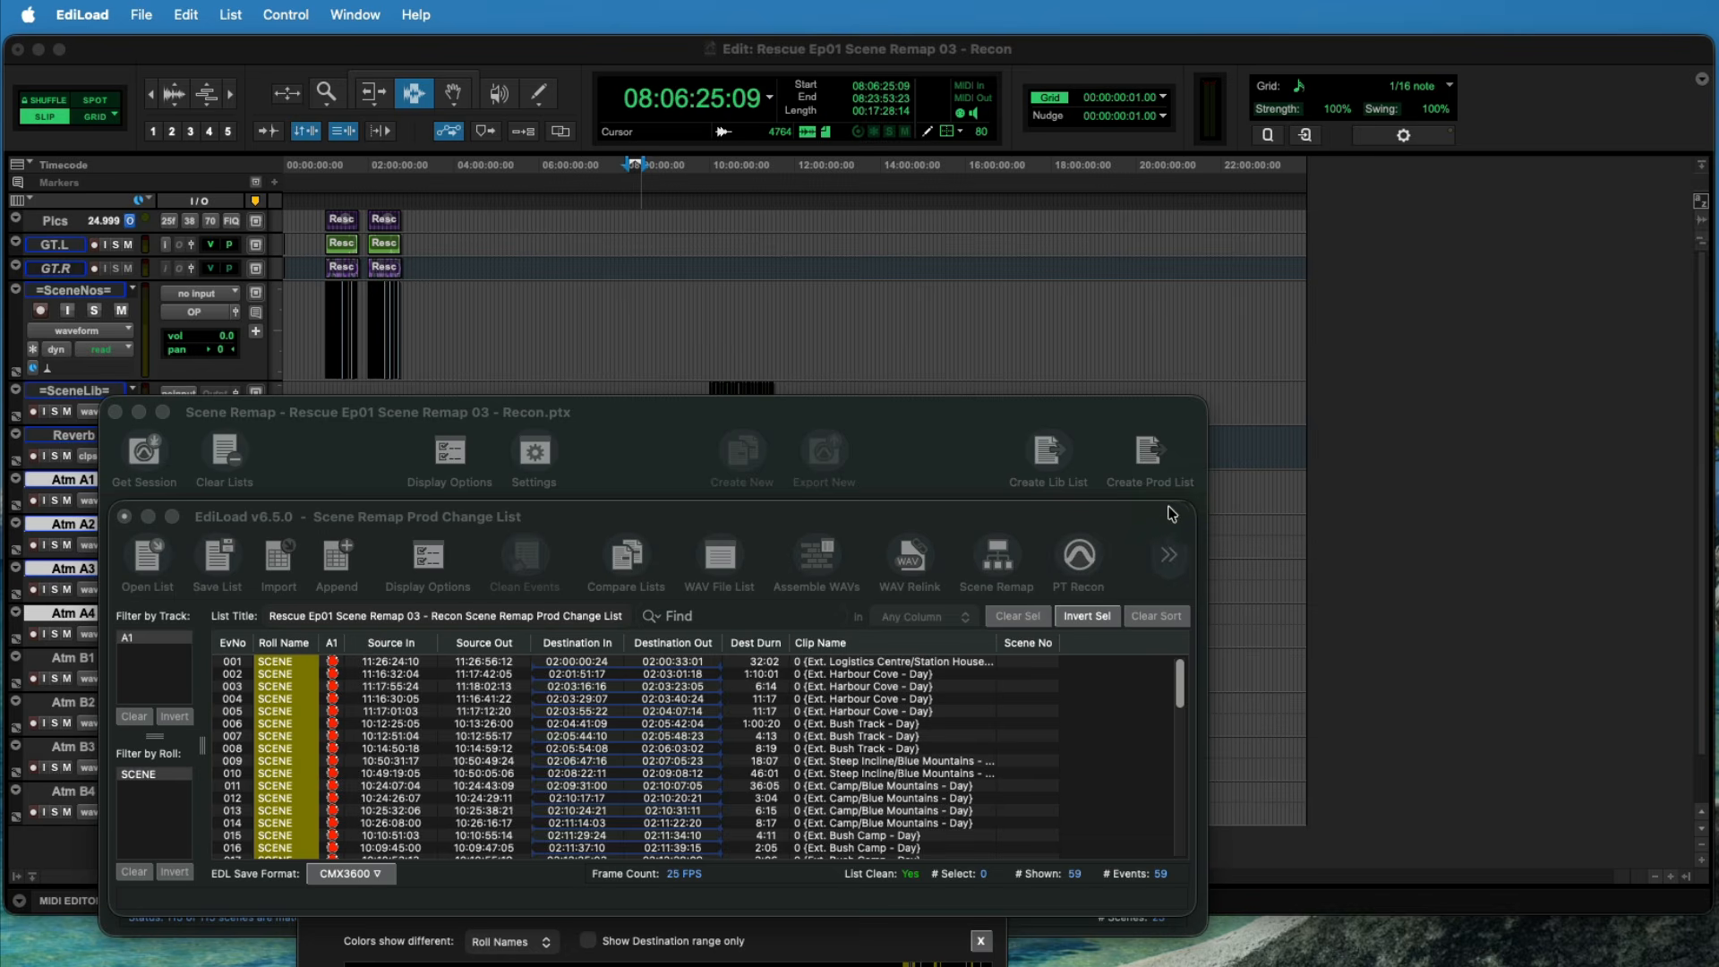
Step: Re-conform all events of the production change list in Pro Tools with no source or destination nudge
left_click(1081, 556)
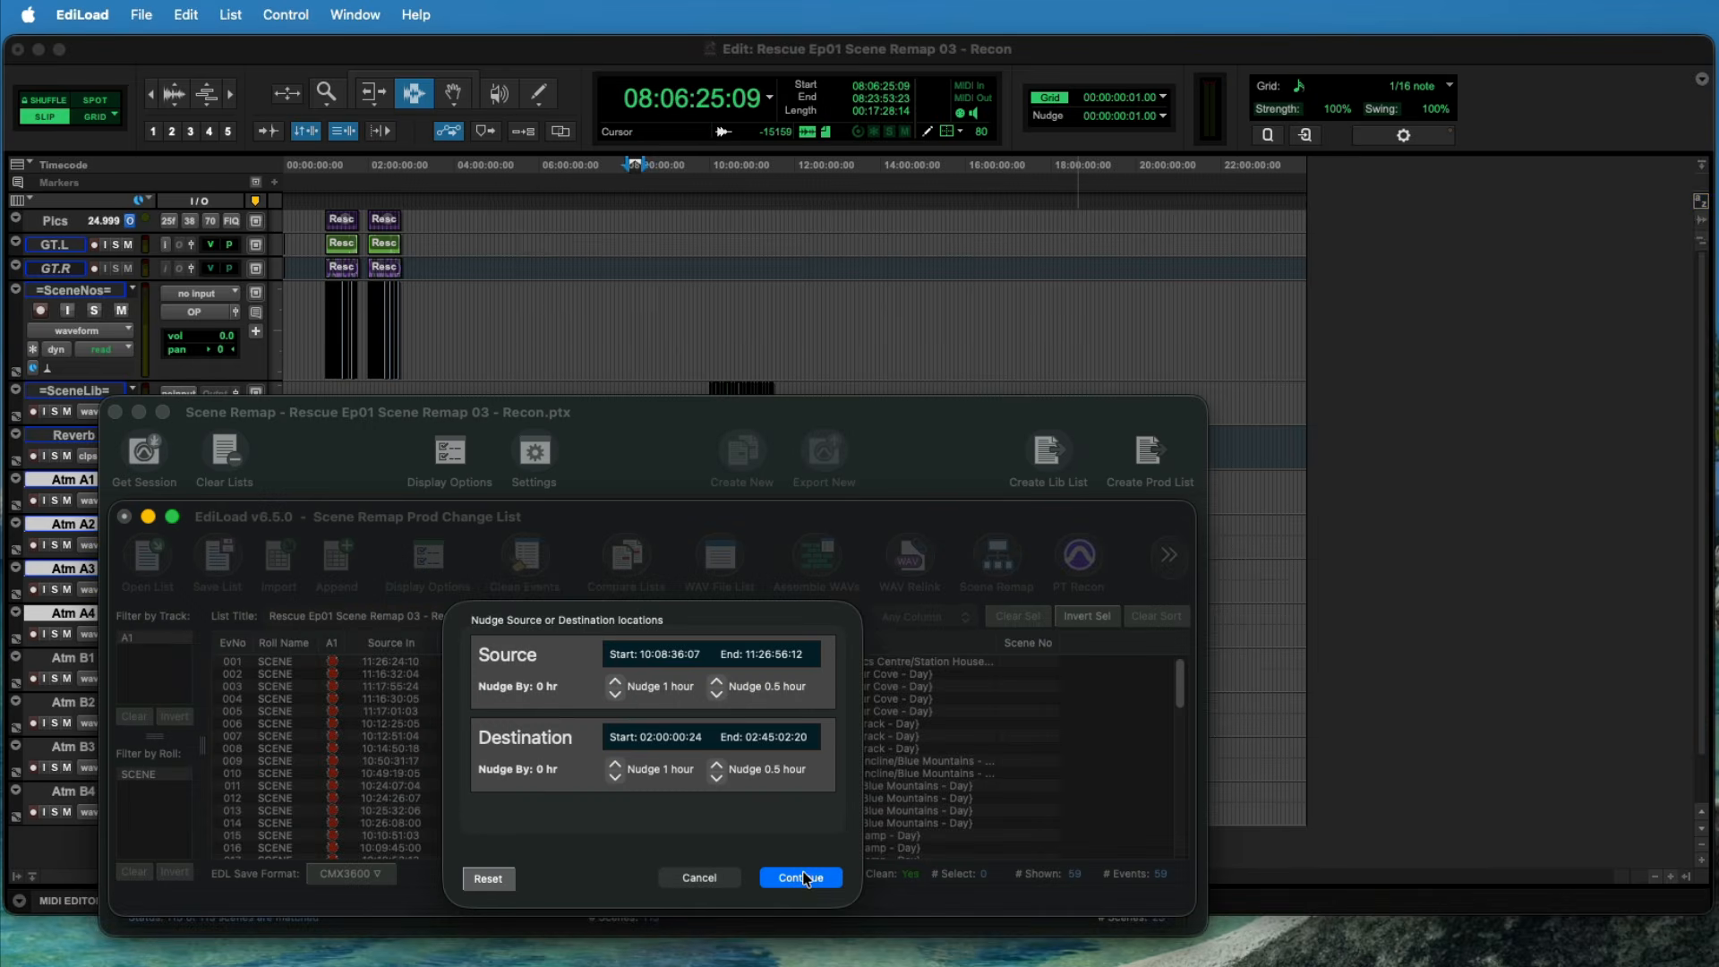
left_click(801, 876)
left_click(901, 878)
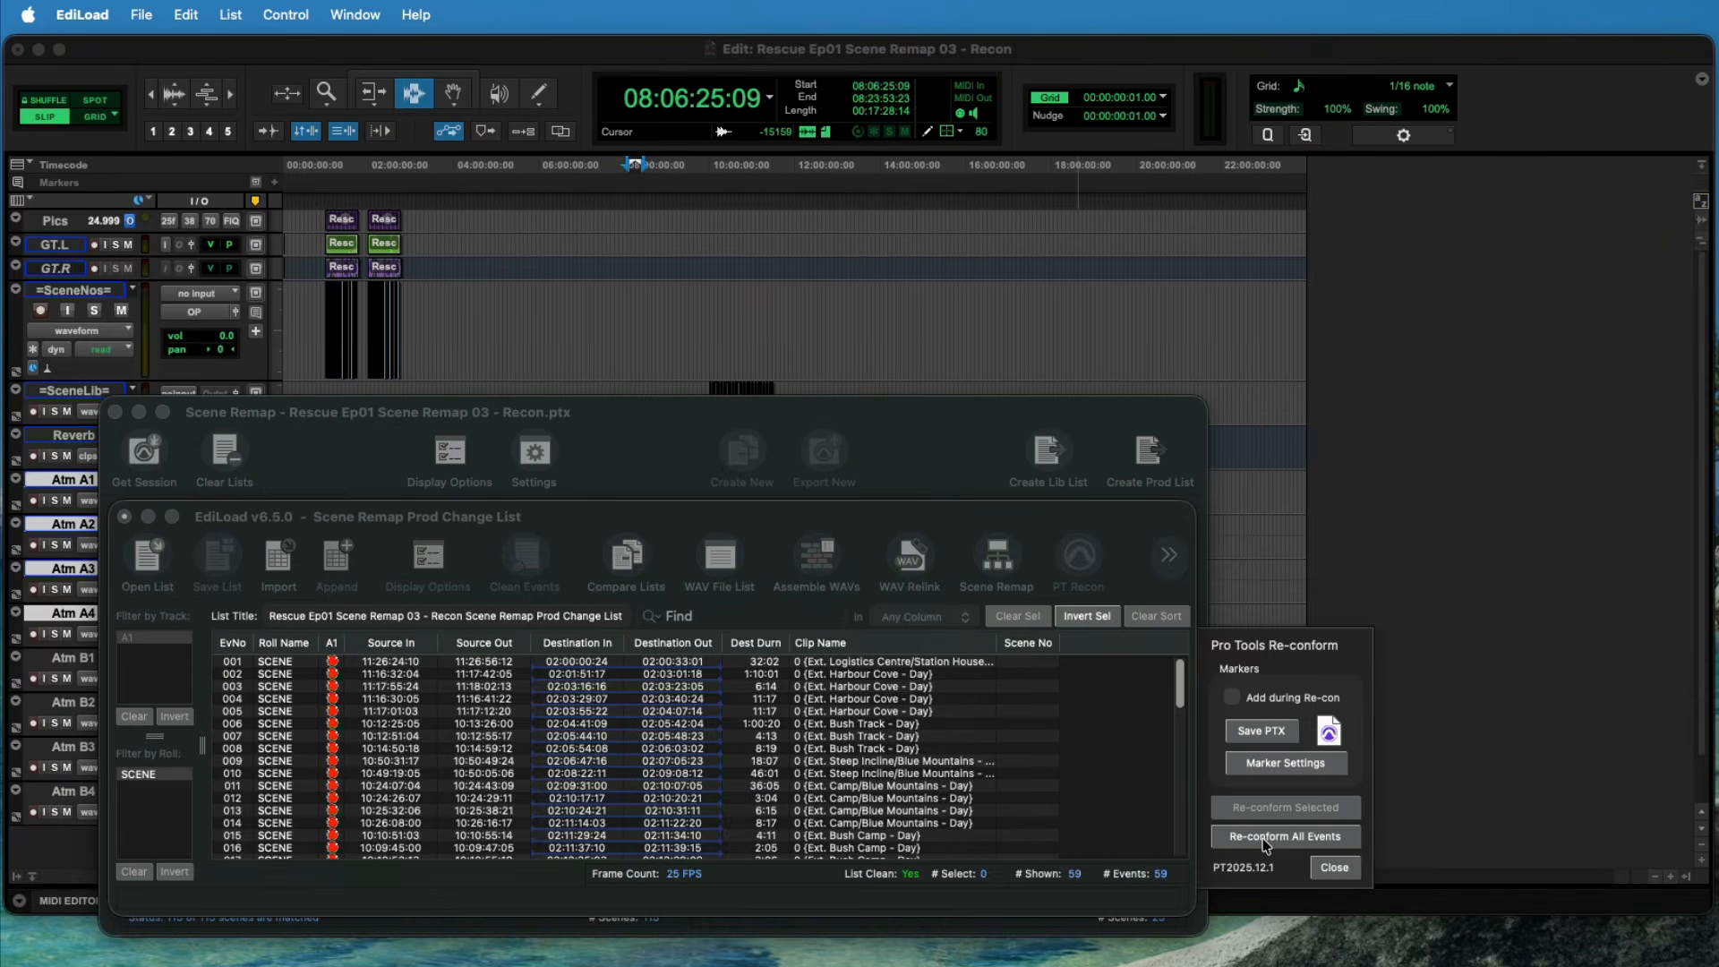
left_click(1263, 838)
left_click(745, 827)
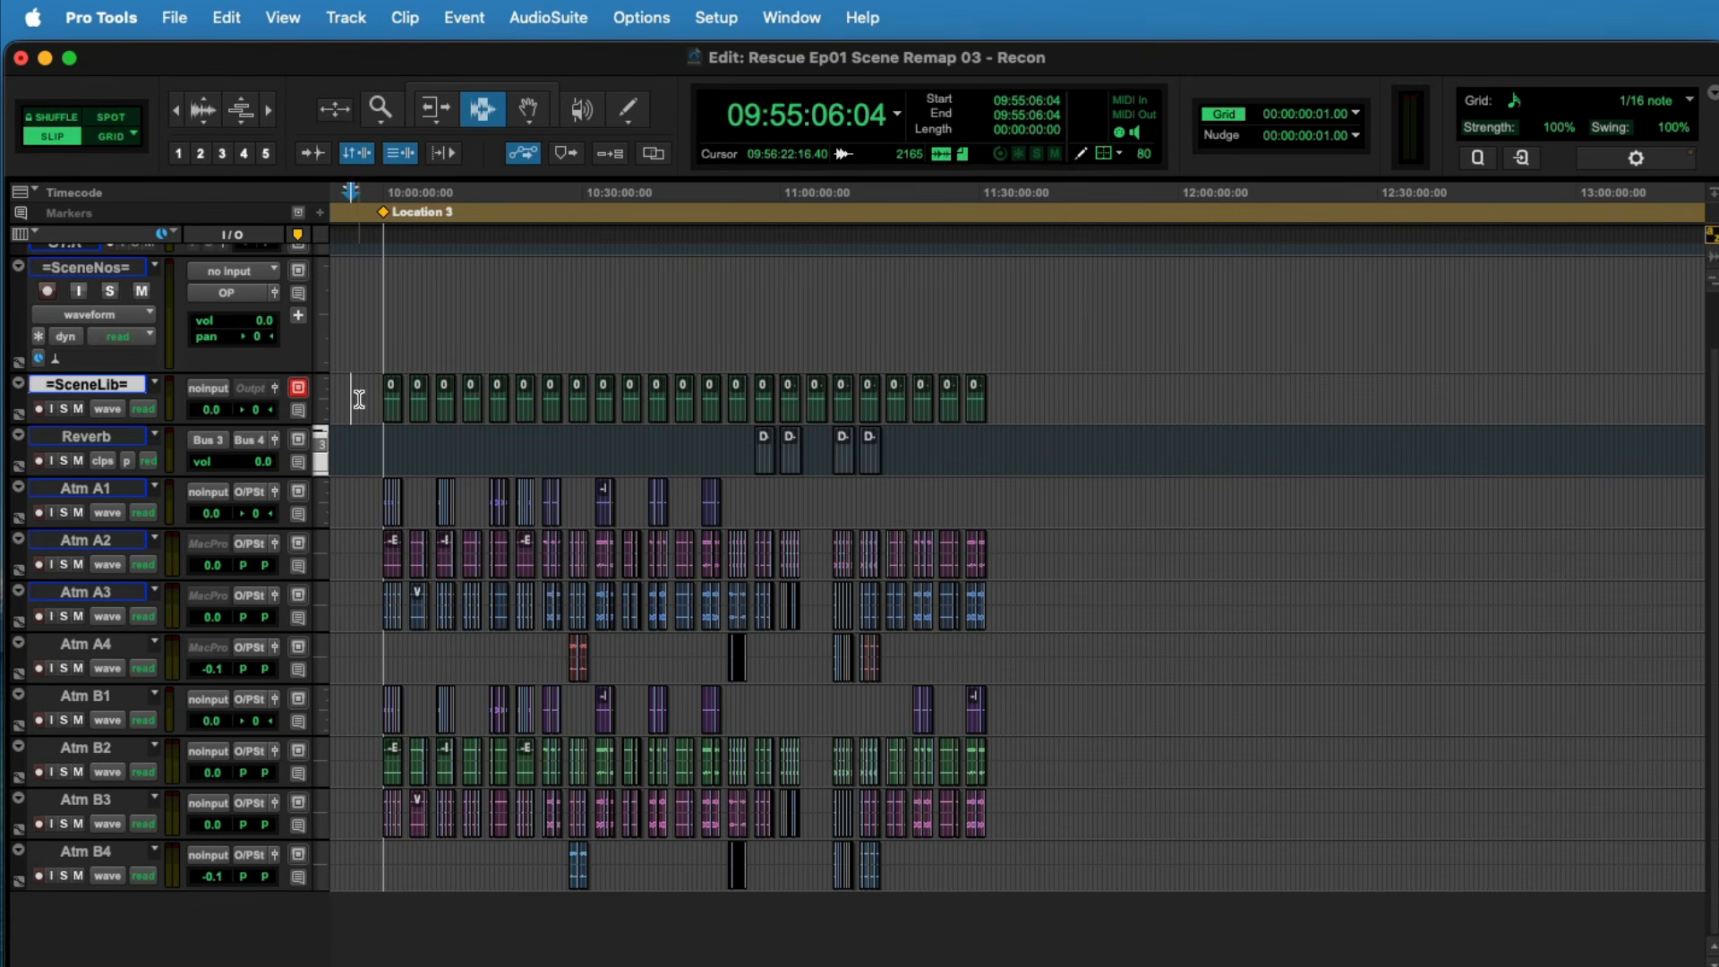
Step: In Pro Tools, select the library scene, reverb and atmosphere clips on tracks =SceneLib= through Atm B4
left_click_drag(357, 399, 1030, 879)
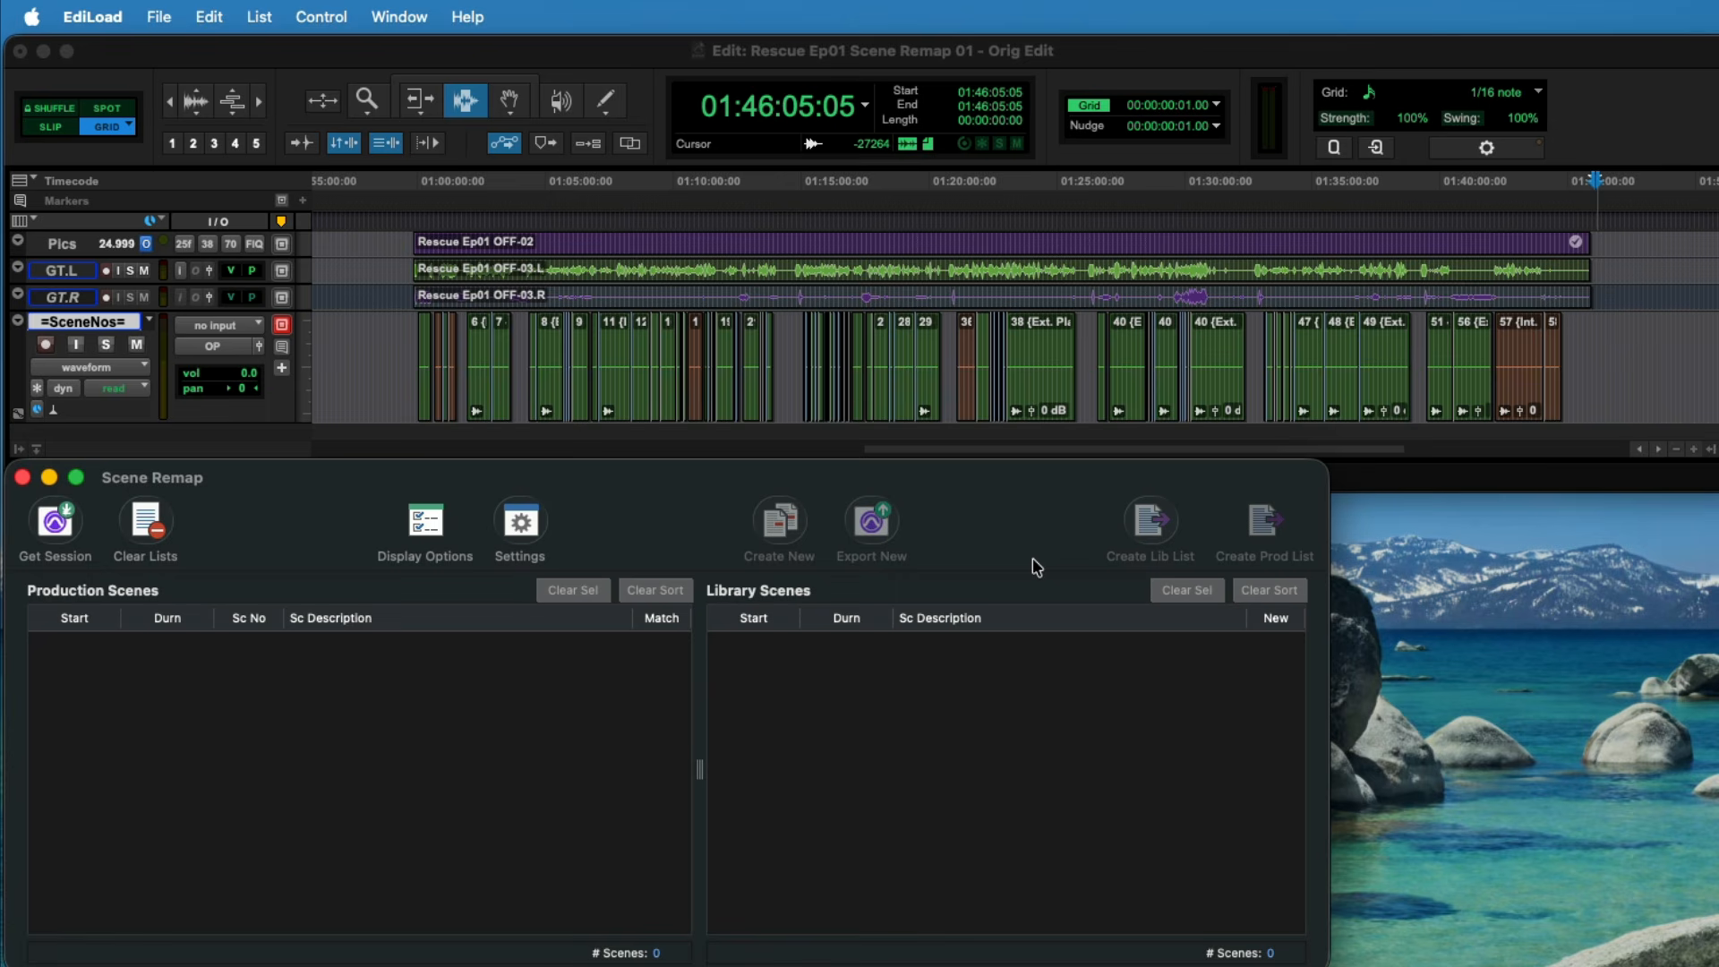
Step: In Scene Remap, load the production scenes from the Orig Edit session and create new library scenes from them
left_click(55, 519)
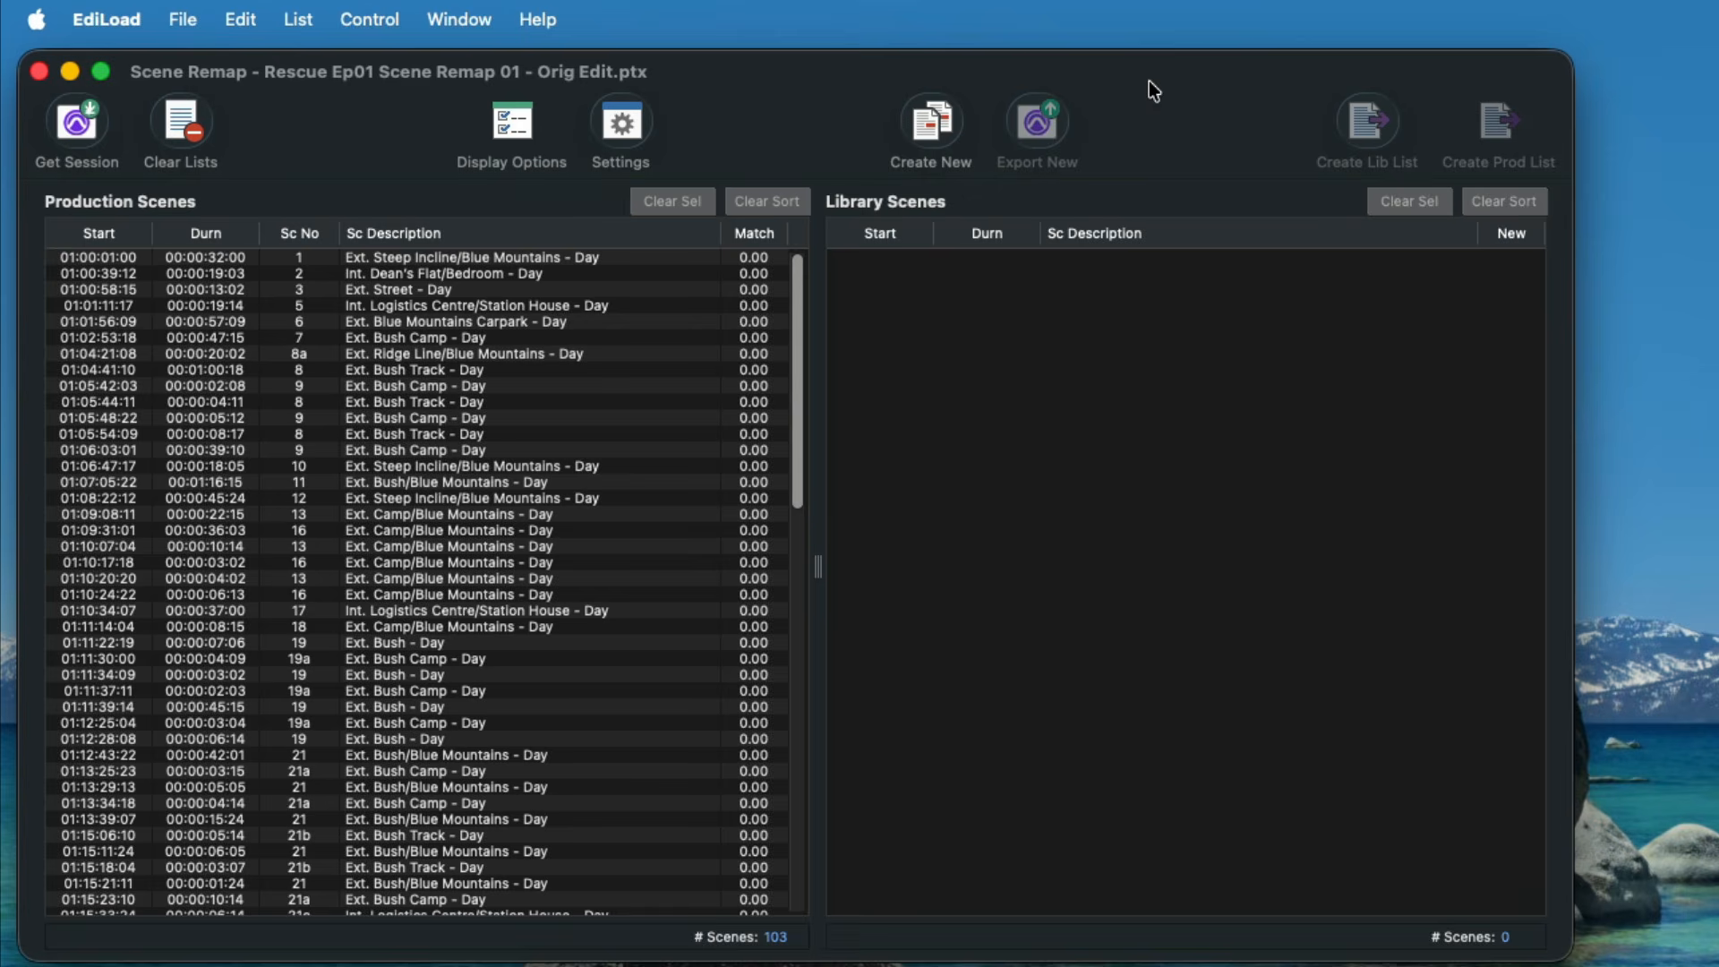
left_click(929, 122)
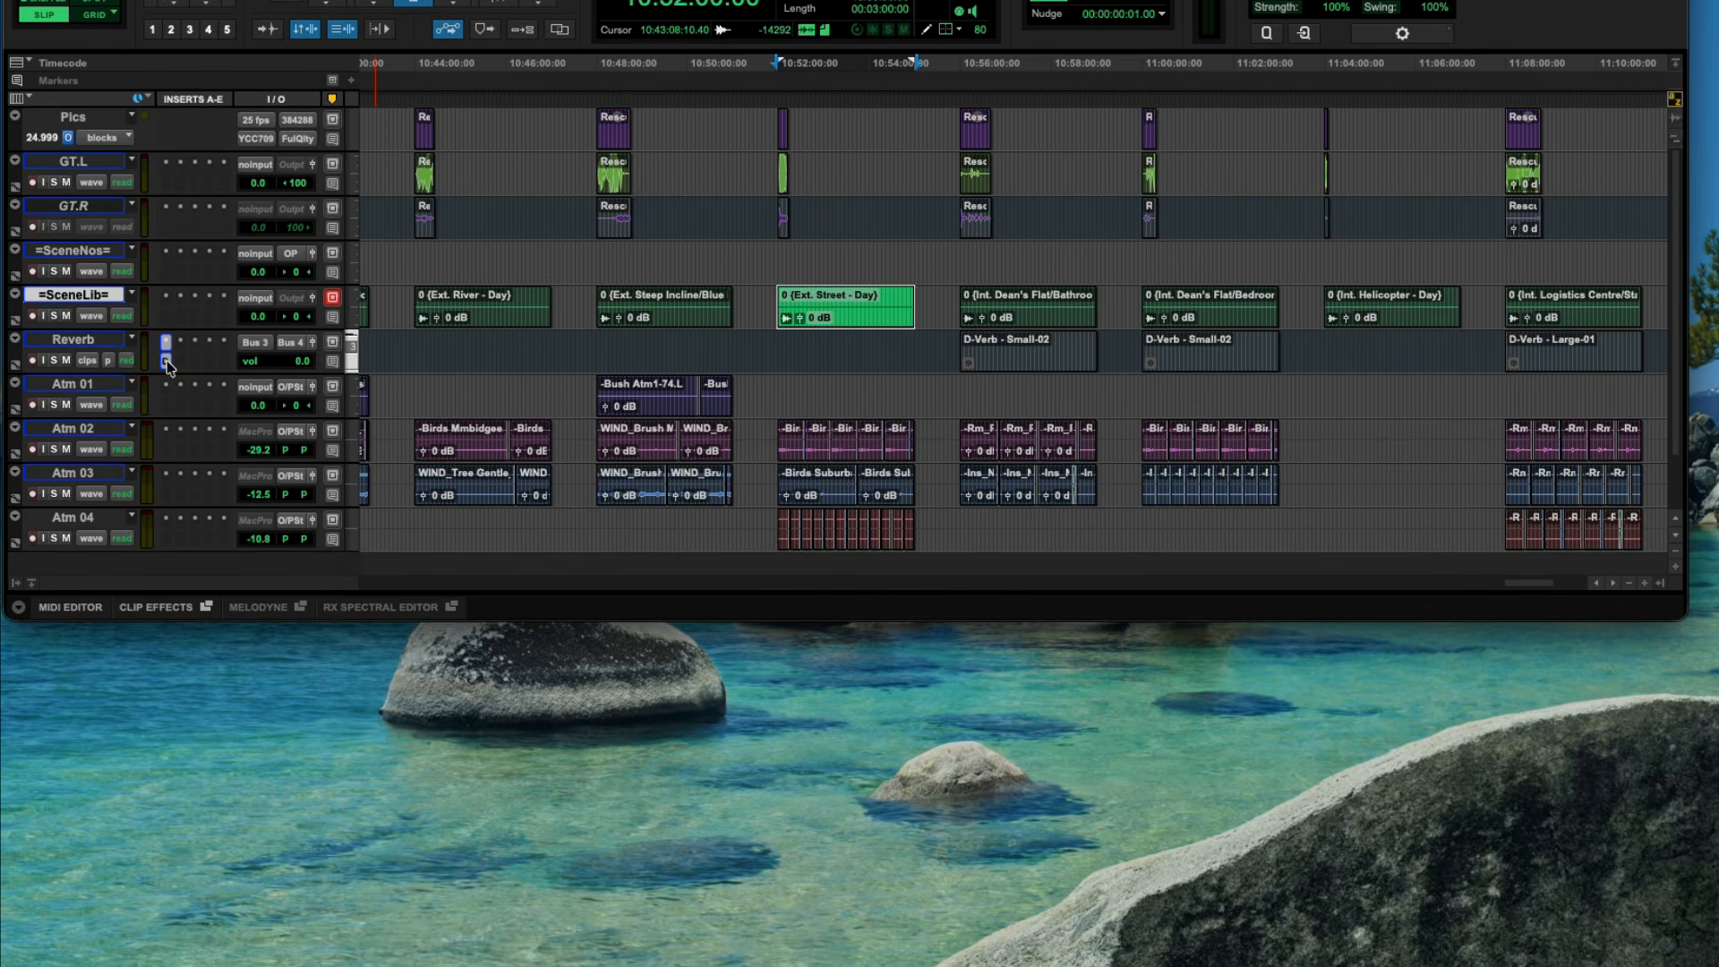
Step: Open the Reverb track's insert, and create a Scenes A (checkerboard) production change list for the Create Lib Scenes session
left_click(165, 361)
left_click(1191, 347)
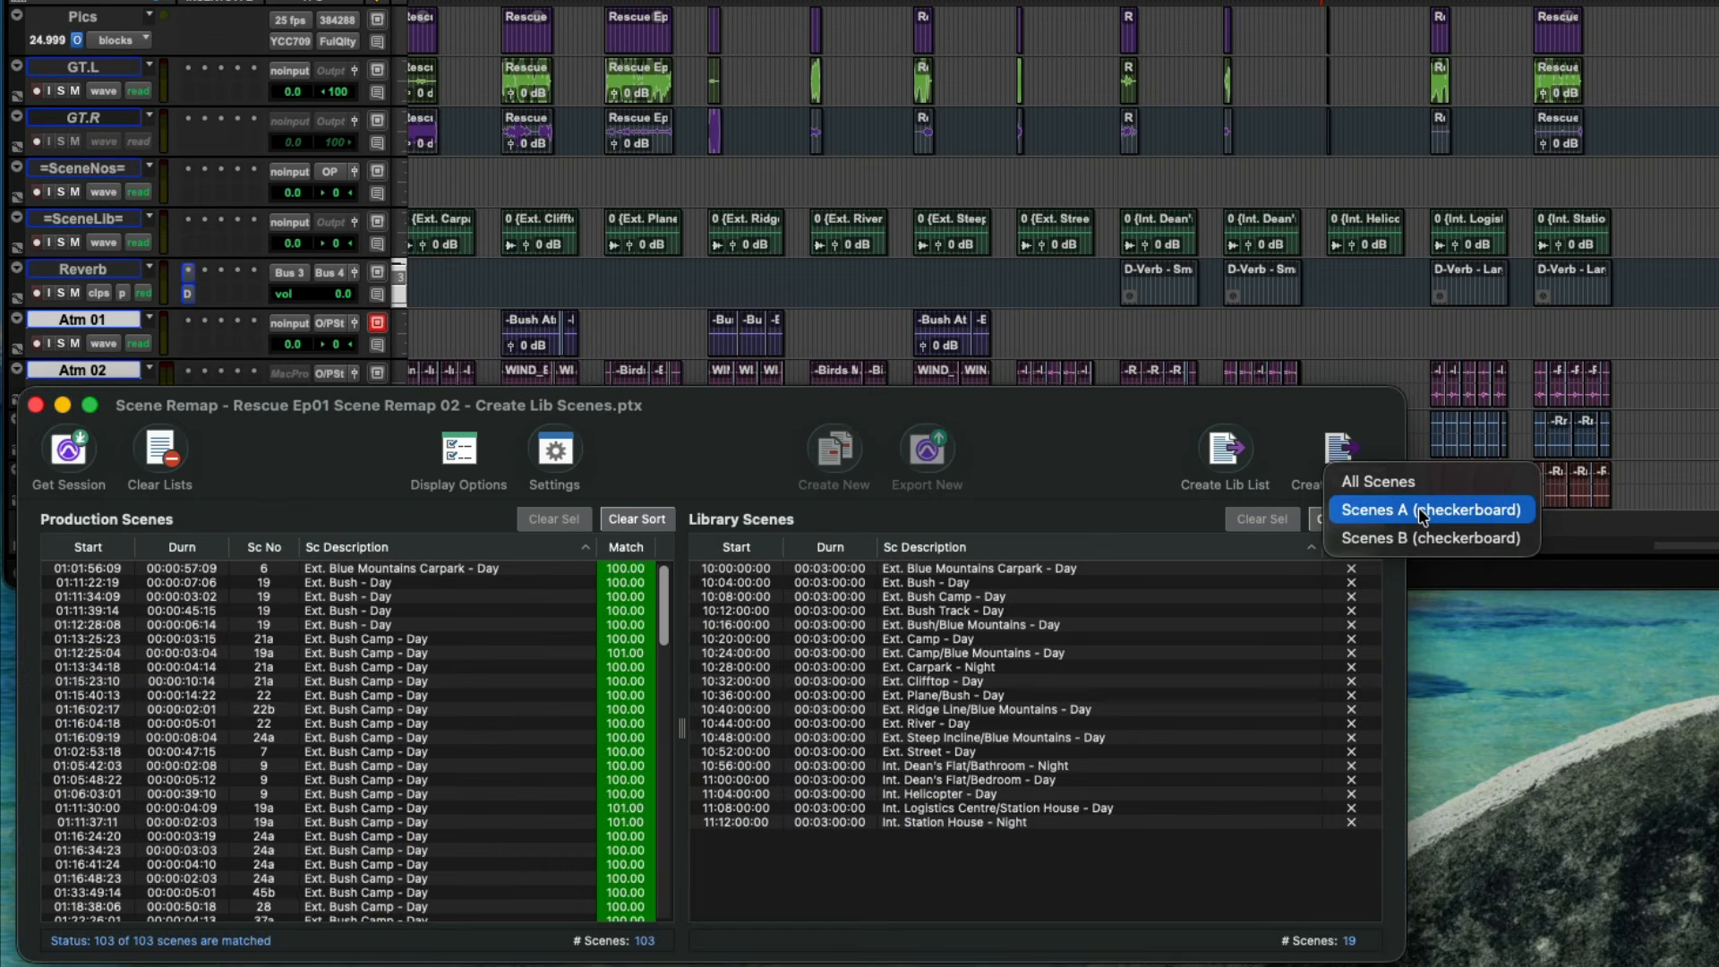
left_click(1418, 507)
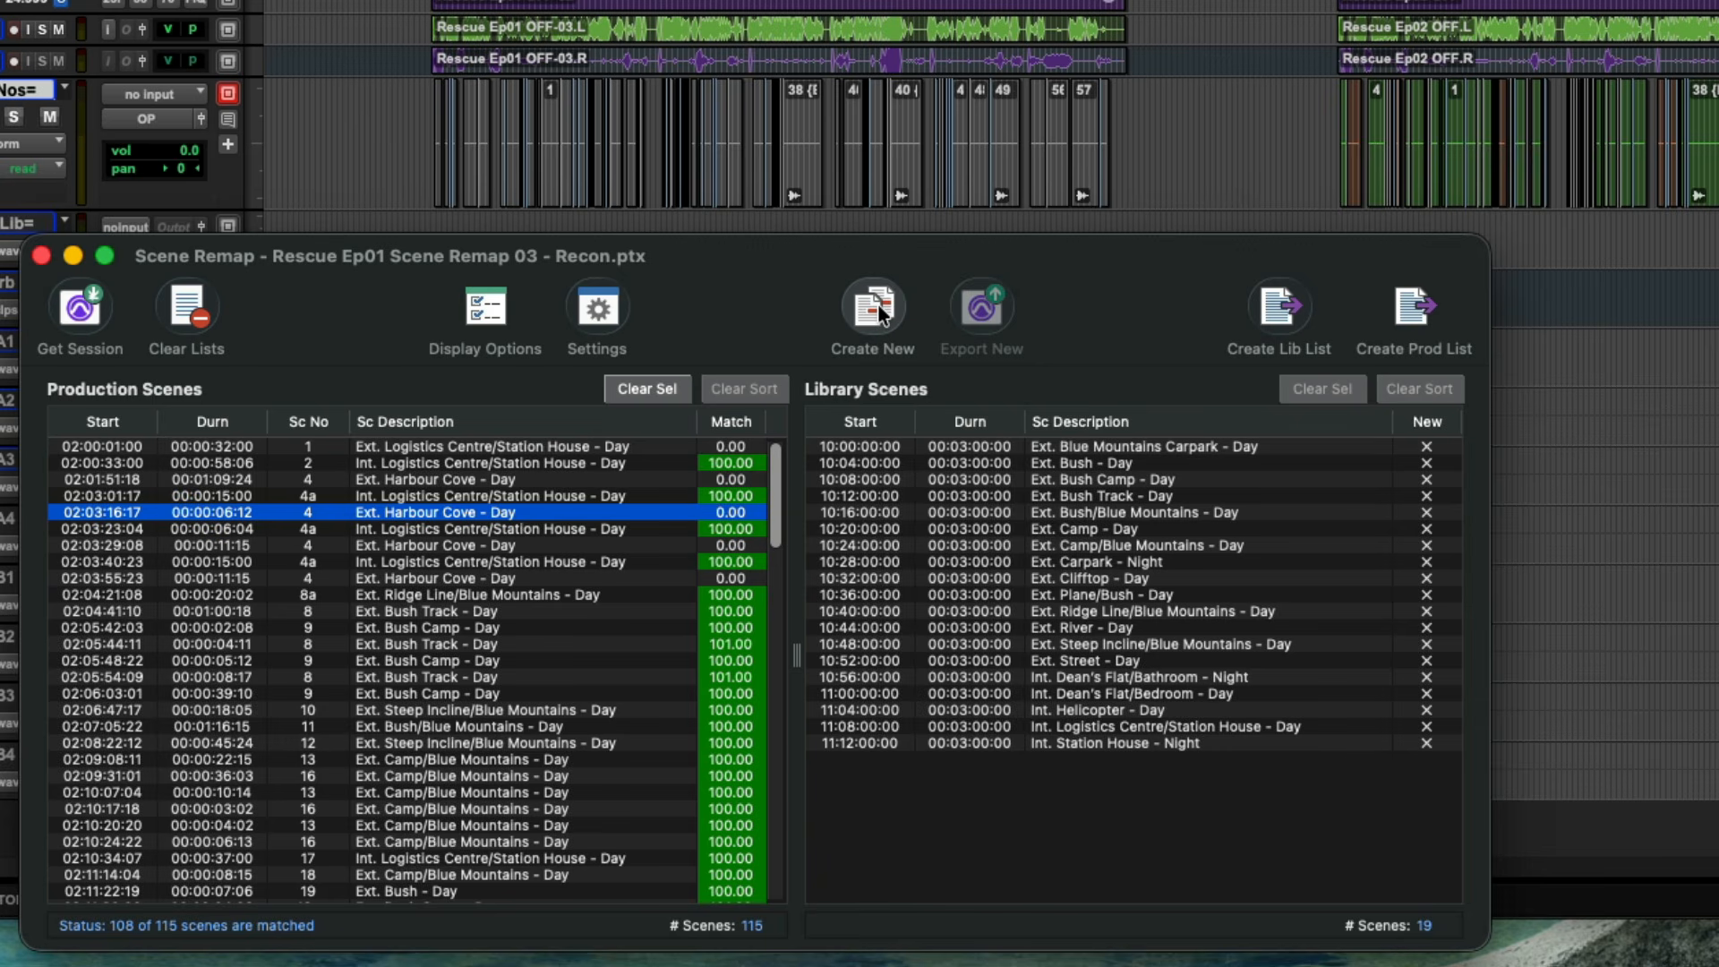
Step: Create new library scenes for the unmatched production scenes in the Recon session
left_click(879, 311)
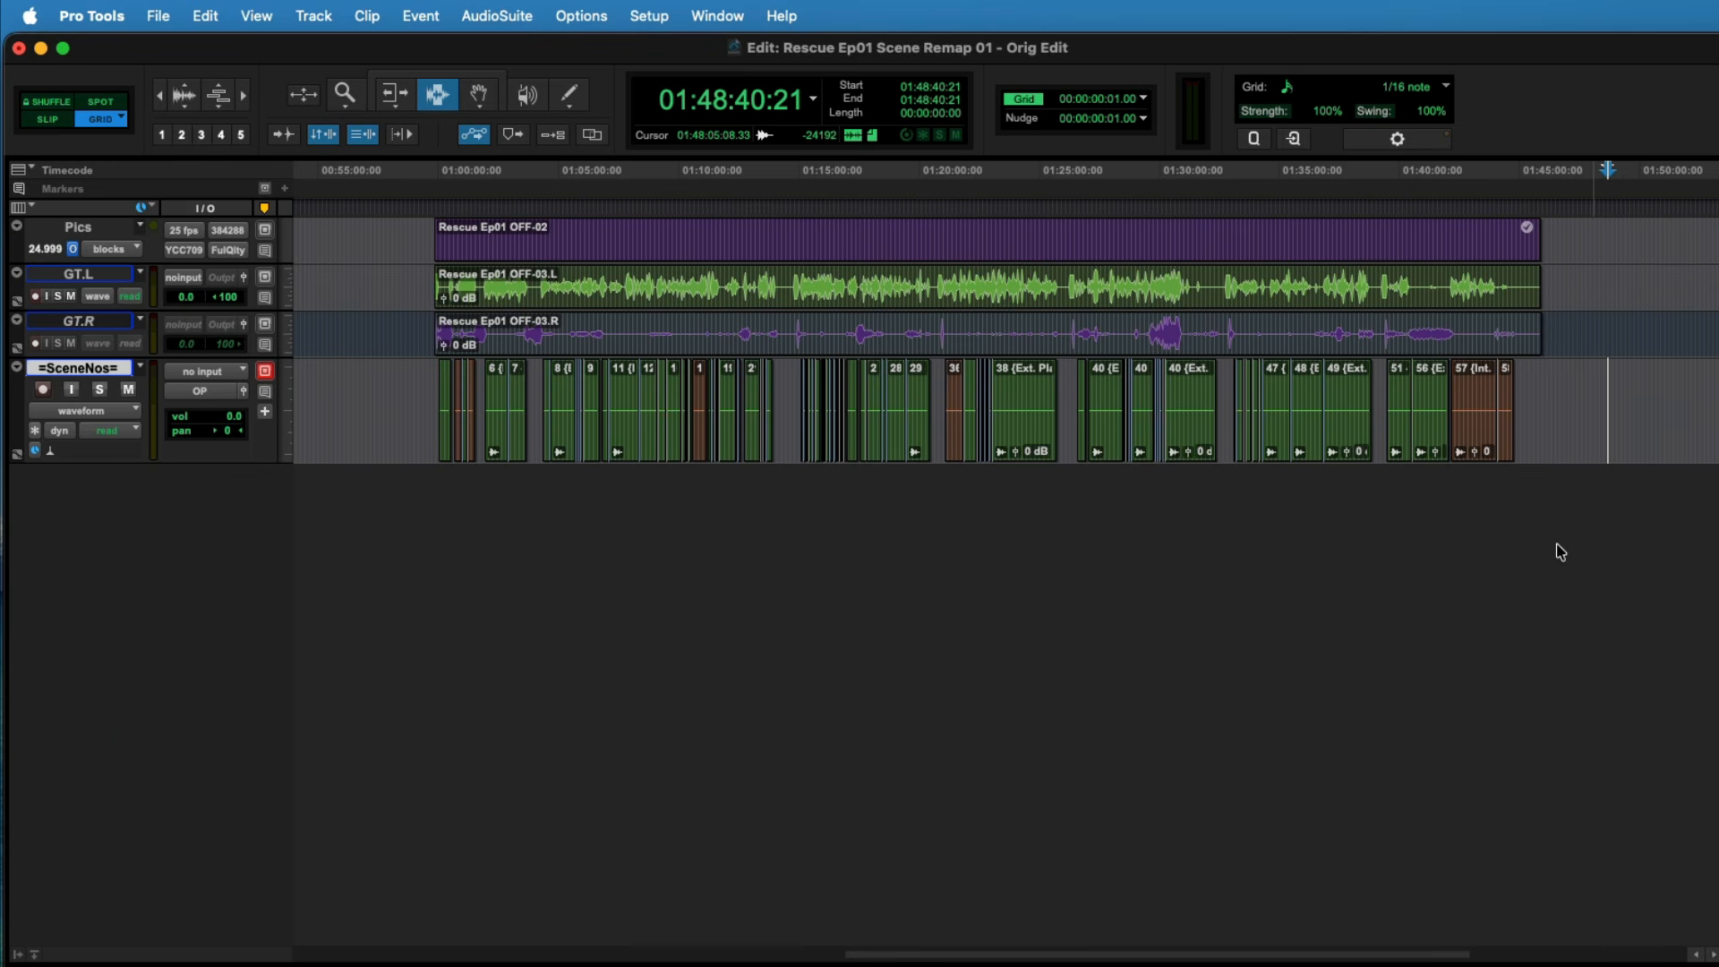
Step: Examine the scene clips on the =SceneNos= track across the whole episode and individually for scenes 10, 11 and 12
left_click_drag(1527, 414, 427, 419)
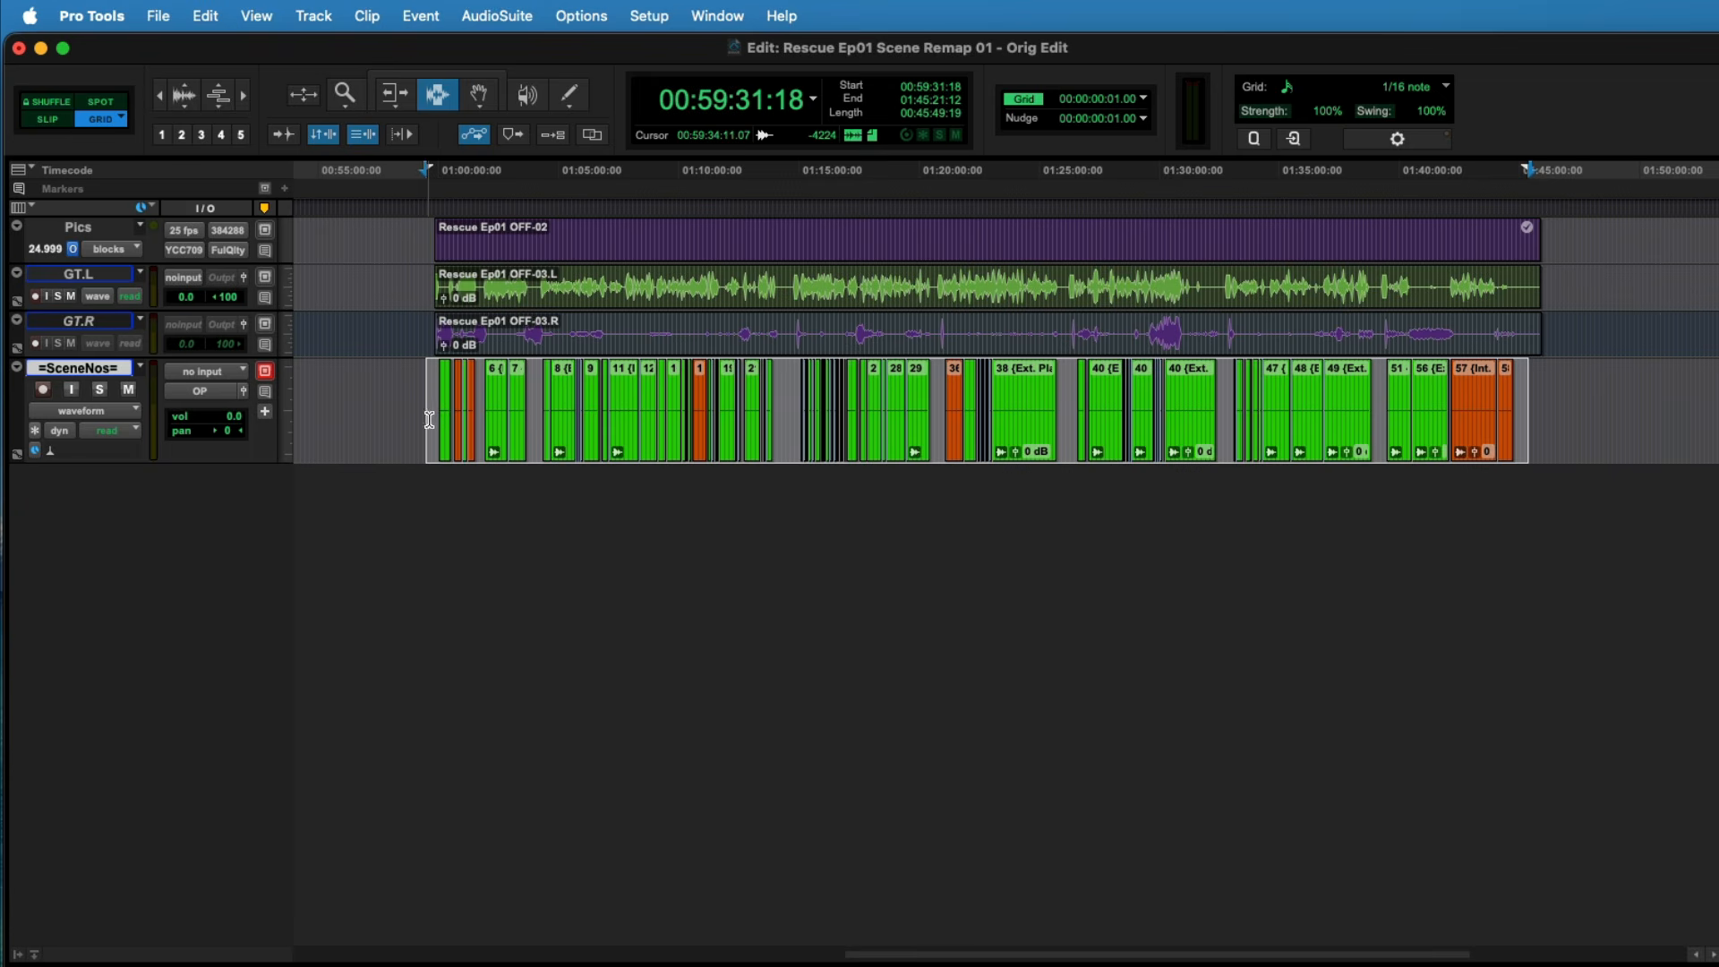
left_click(609, 402)
key("t")
key("t")
key("t")
double_click(974, 405)
double_click(1113, 406)
double_click(1292, 407)
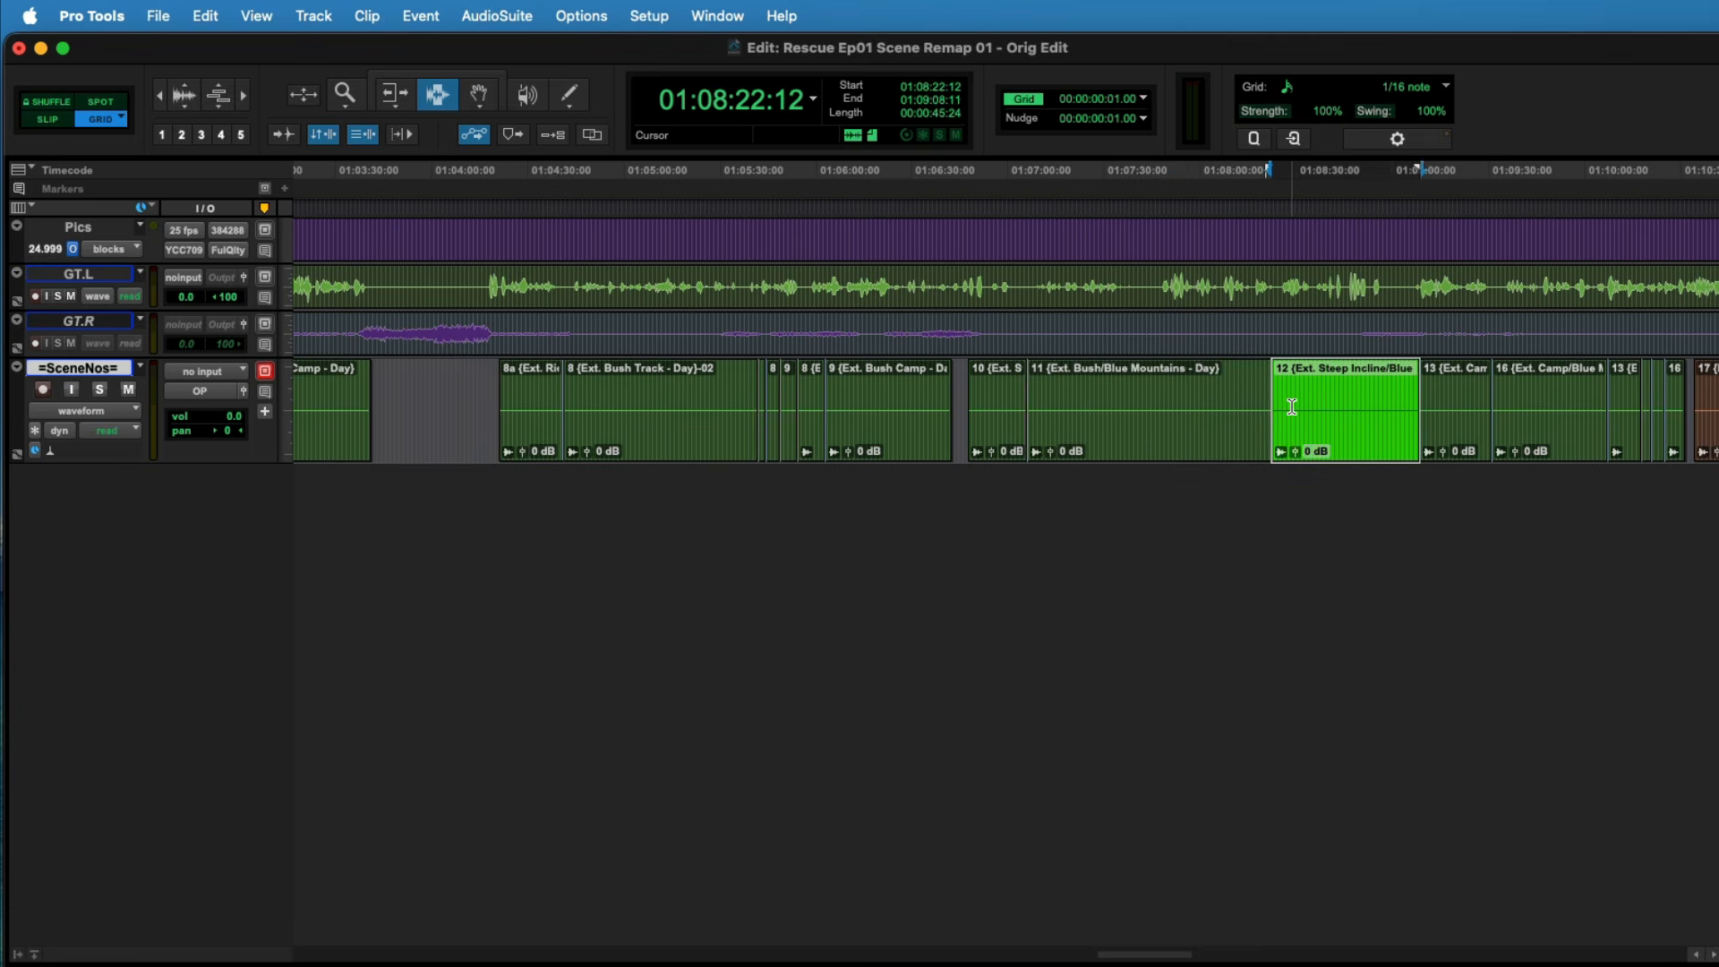
key("r")
key("r")
key("r")
key("r")
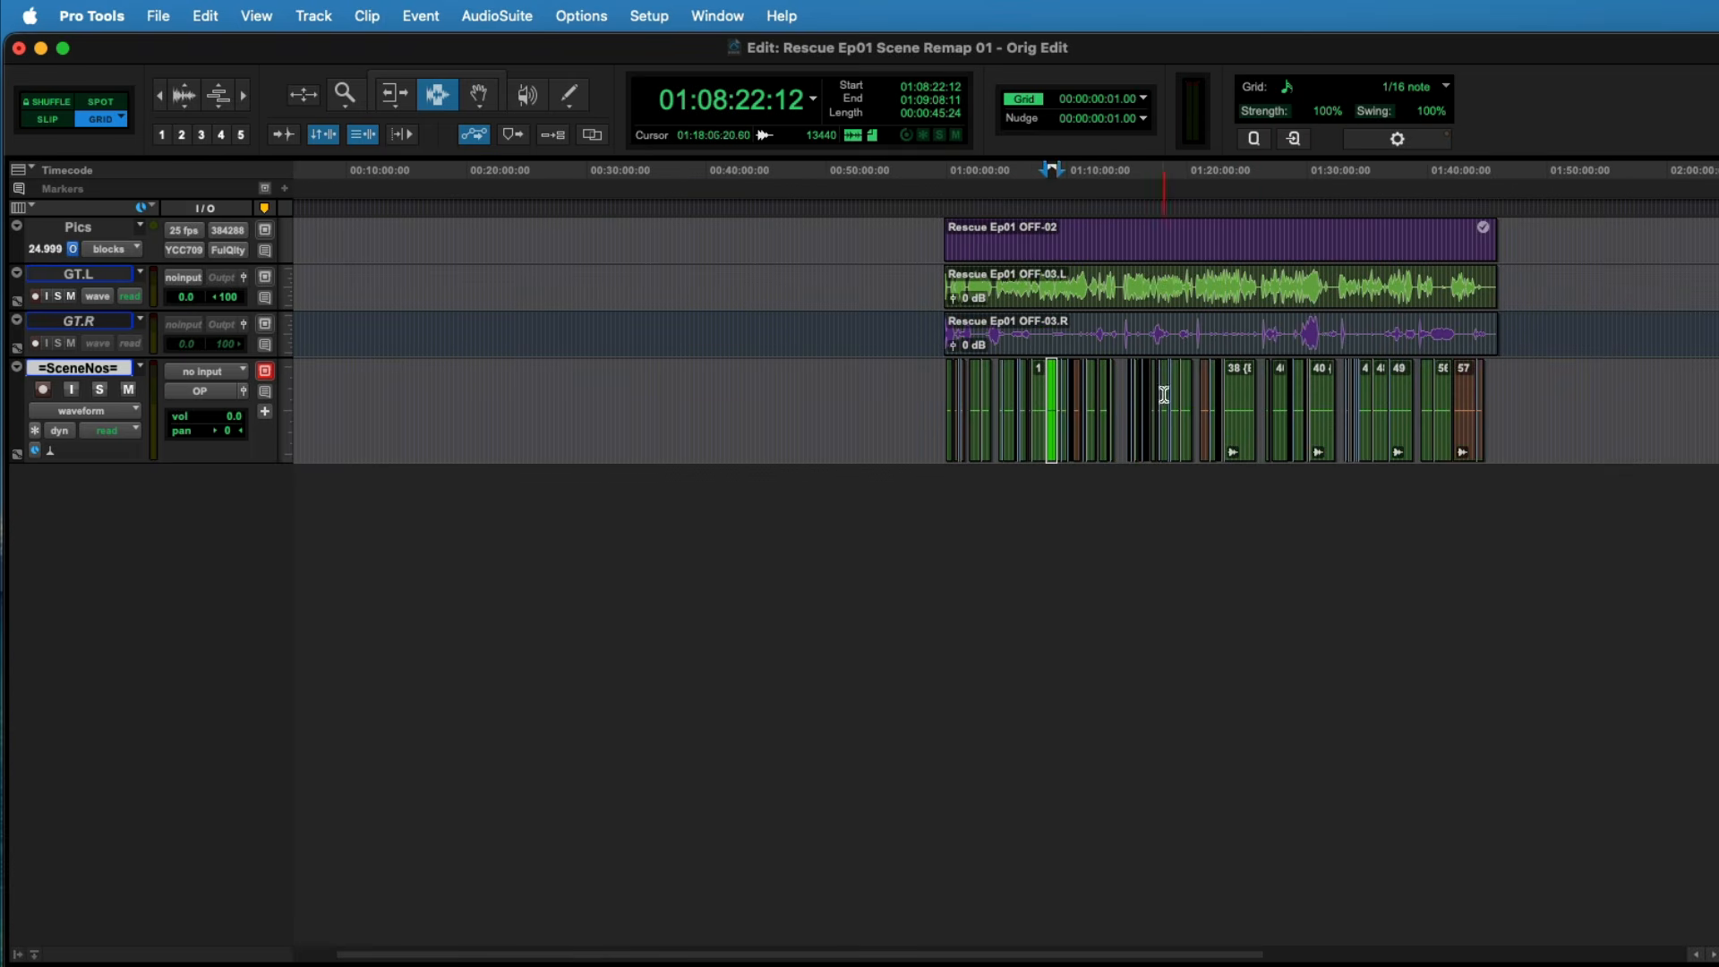
Step: Examine the short alternating scene 24 and 24a clips on the =SceneNos= track
left_click(1145, 395)
key("t")
key("t")
key("t")
key("t")
key("t")
key("t")
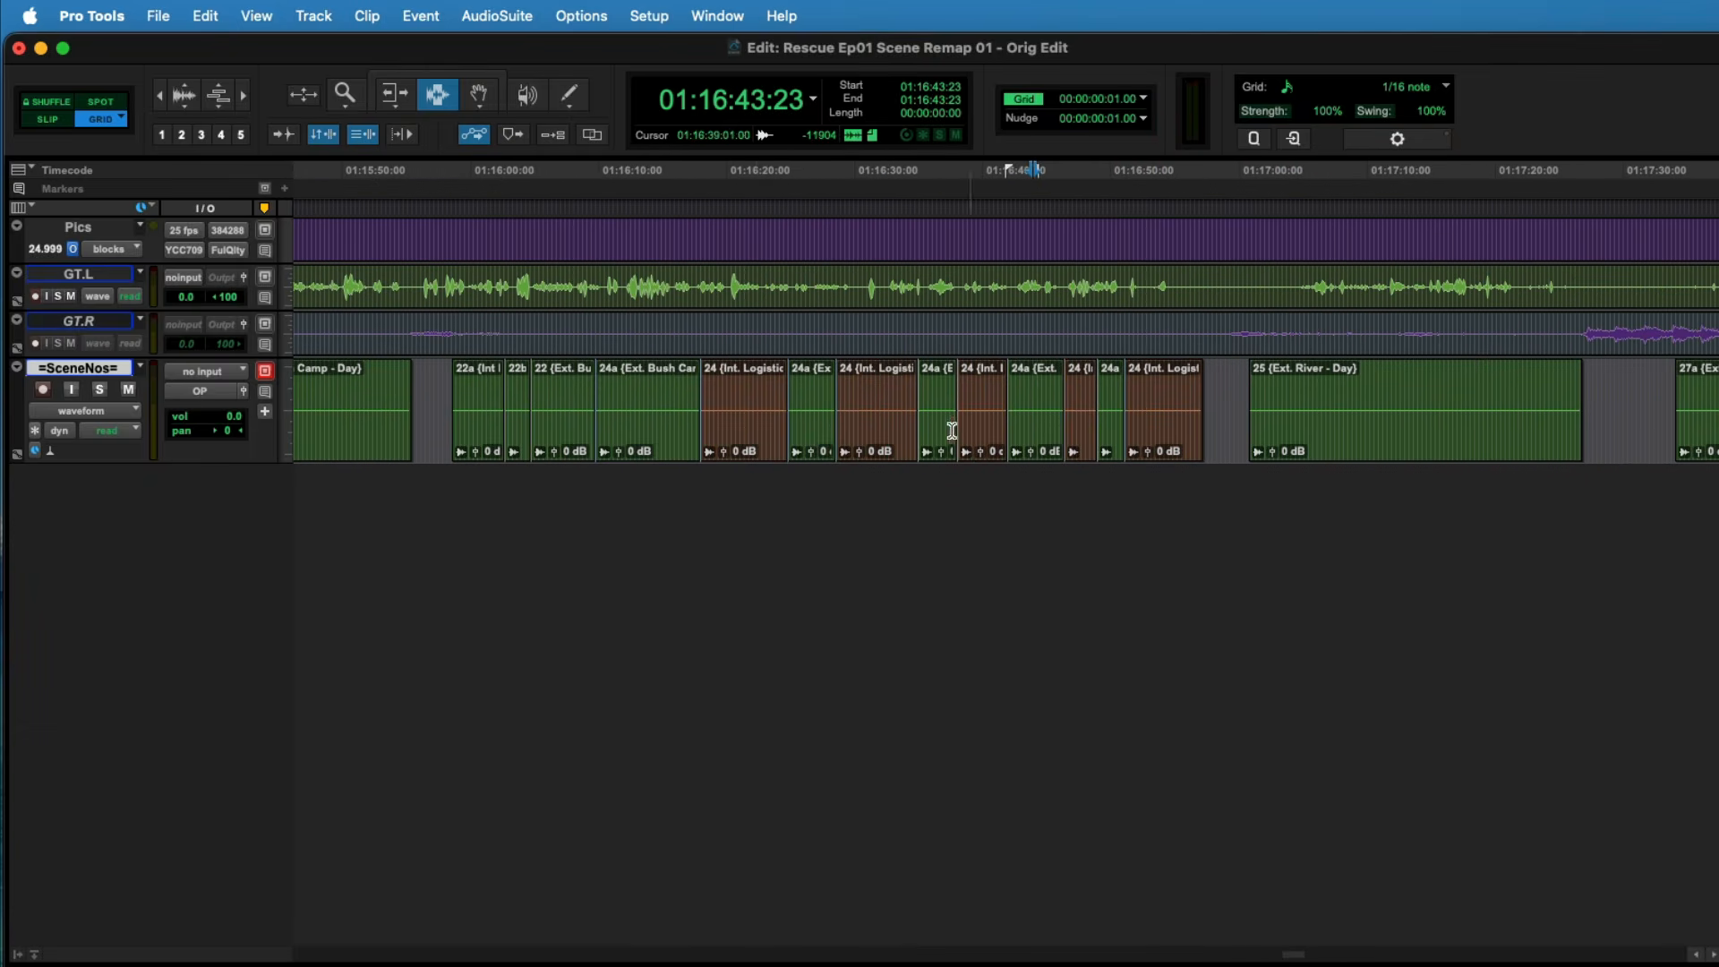
double_click(750, 421)
left_click(817, 426)
double_click(818, 425)
left_click(894, 412)
double_click(904, 412)
double_click(942, 413)
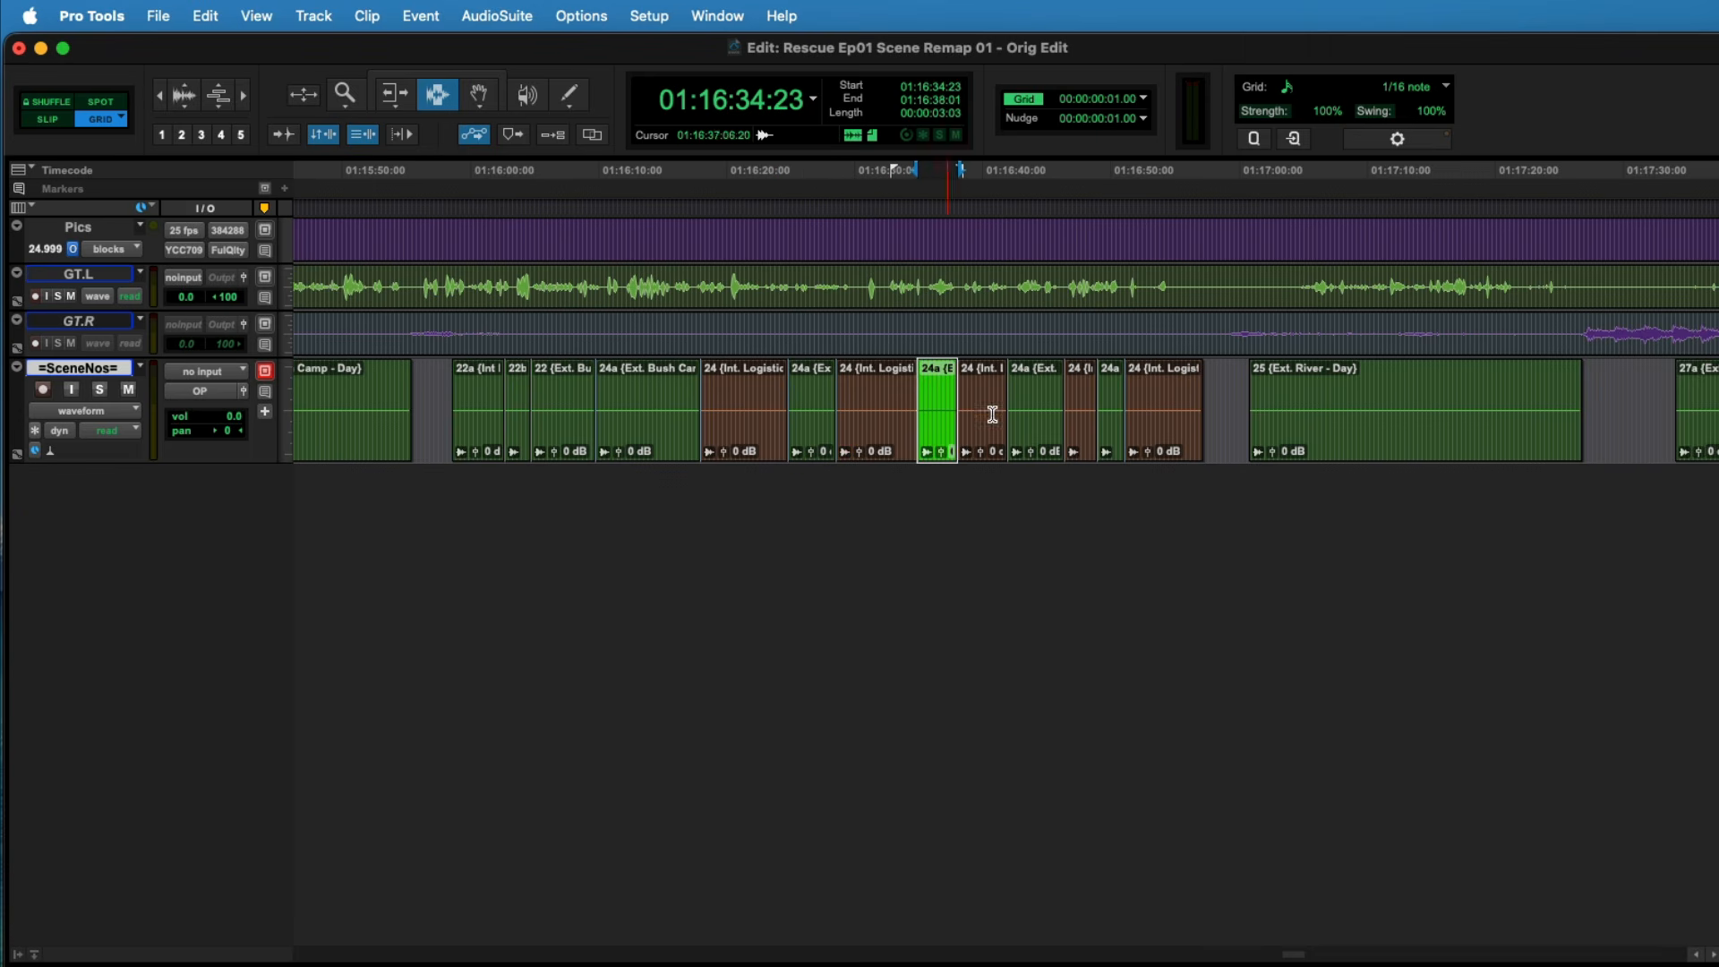
double_click(1001, 411)
double_click(1034, 409)
double_click(1079, 408)
key("t")
key("t")
key("t")
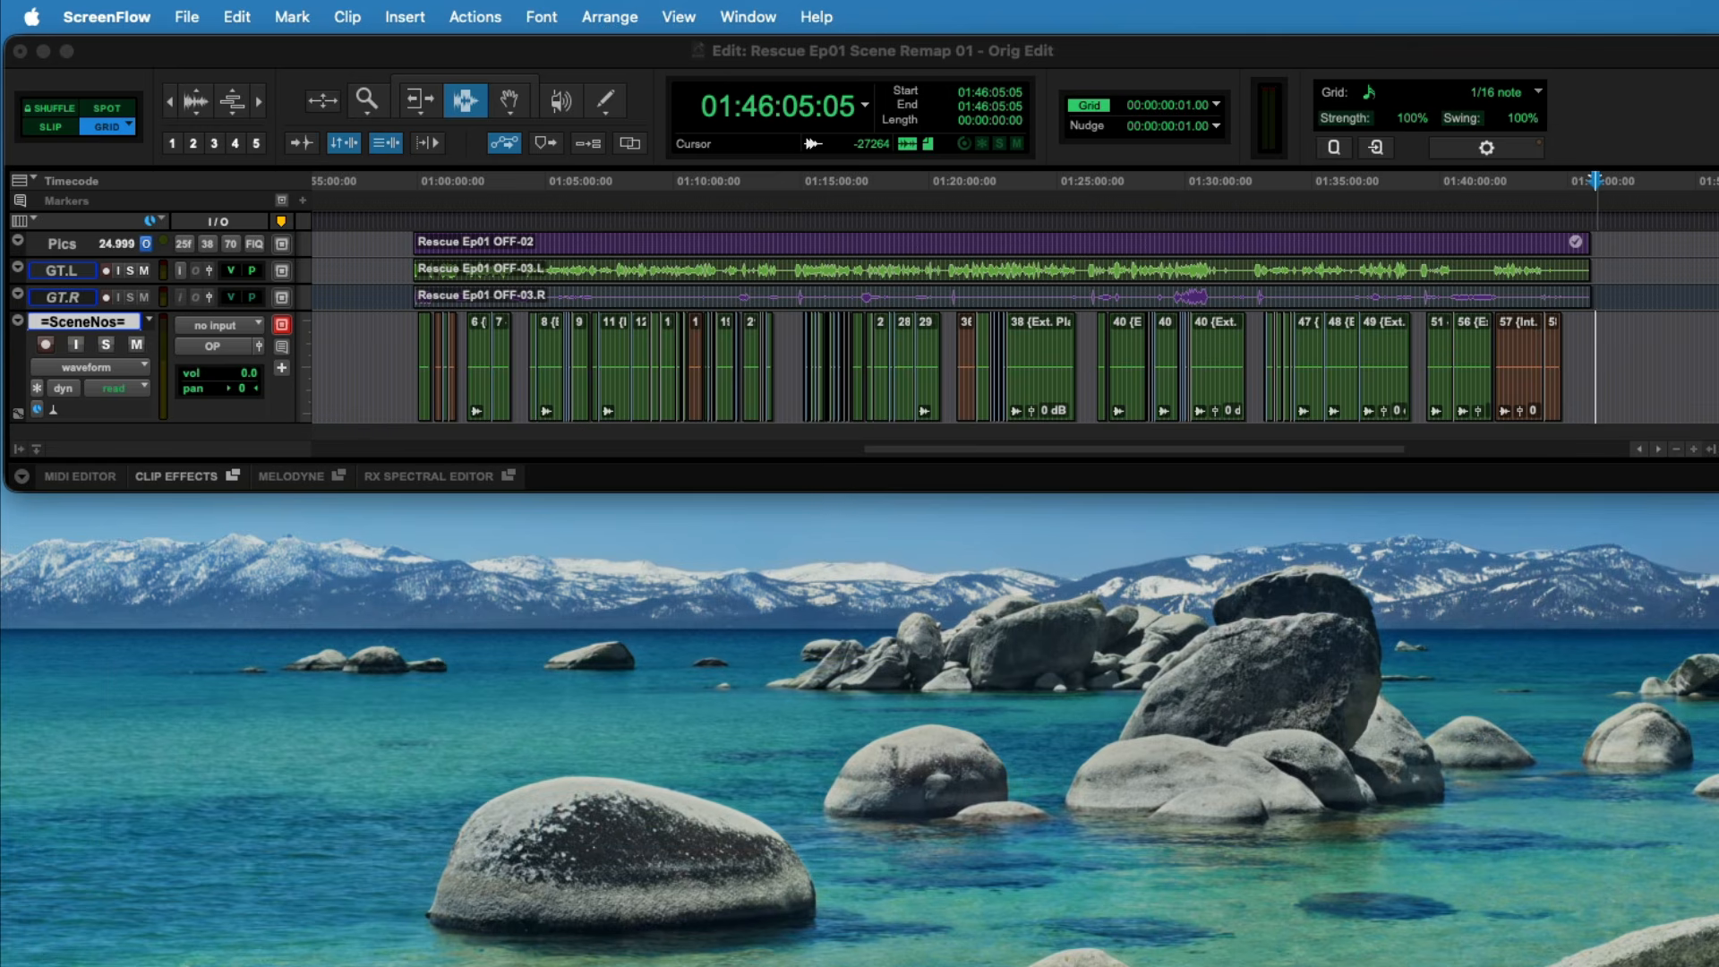
Step: Switch to EdiLoad, open Scene Remap and load the production scenes from the current Pro Tools session
key("super+Tab")
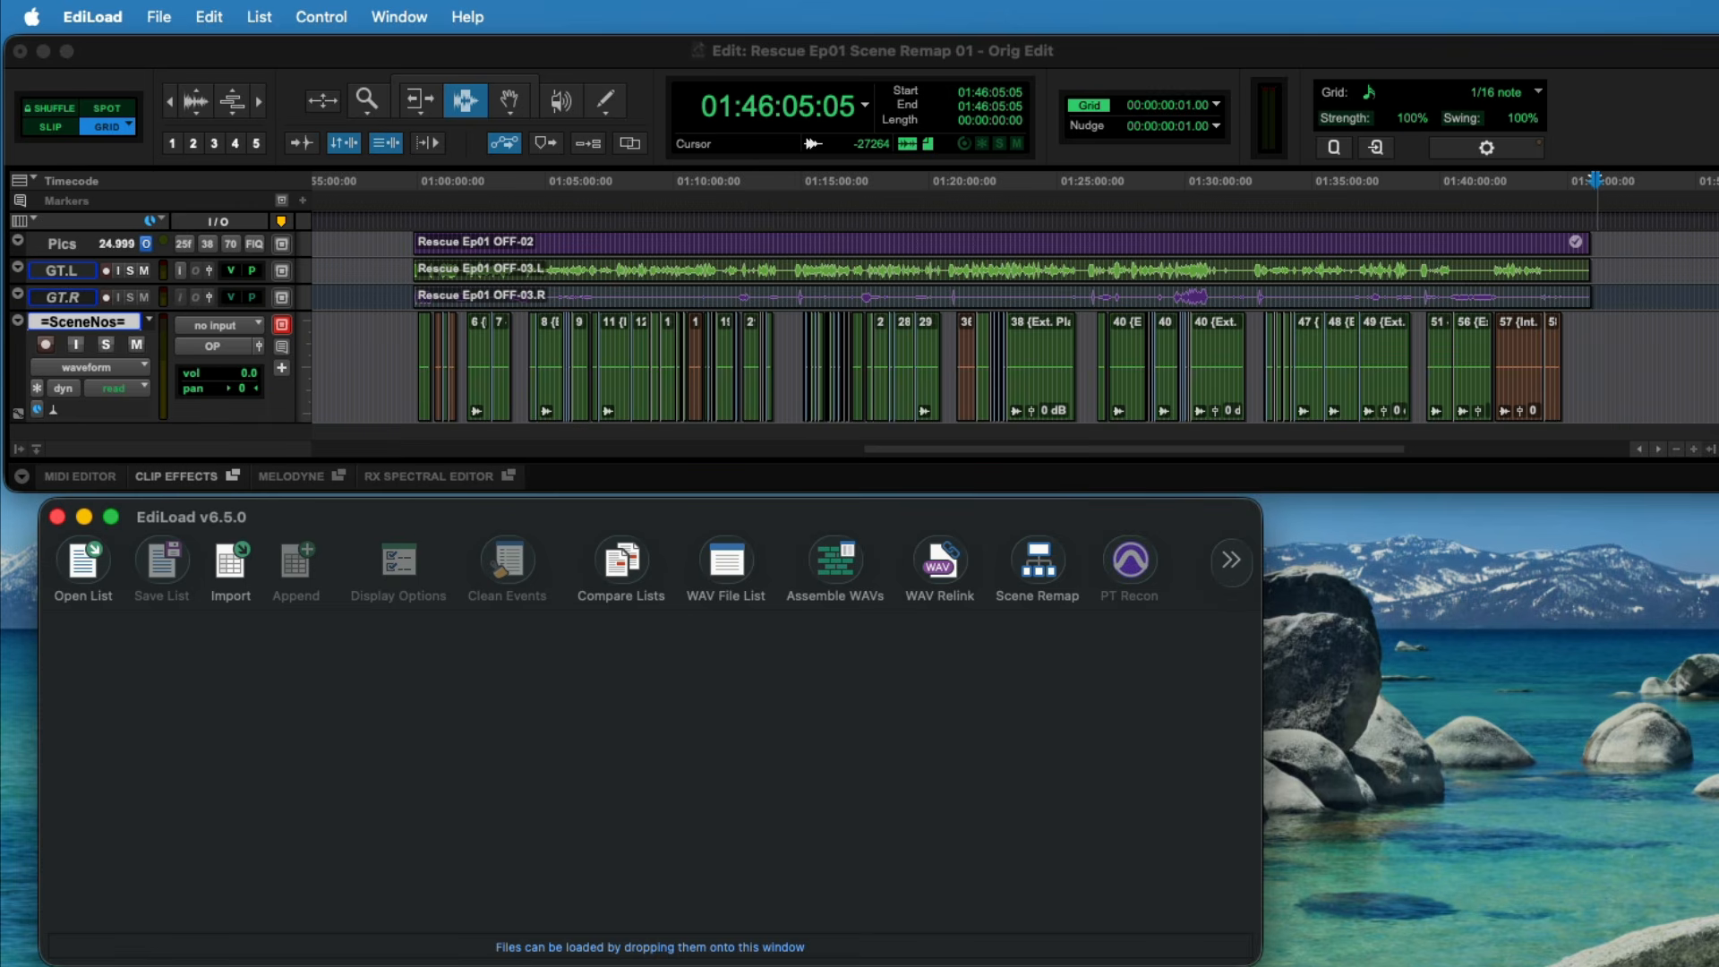
left_click(1038, 564)
left_click(56, 521)
Step: Compare the =SceneNos= clips with the Production Scenes list and create new library scenes from that list
left_click_drag(400, 362, 780, 420)
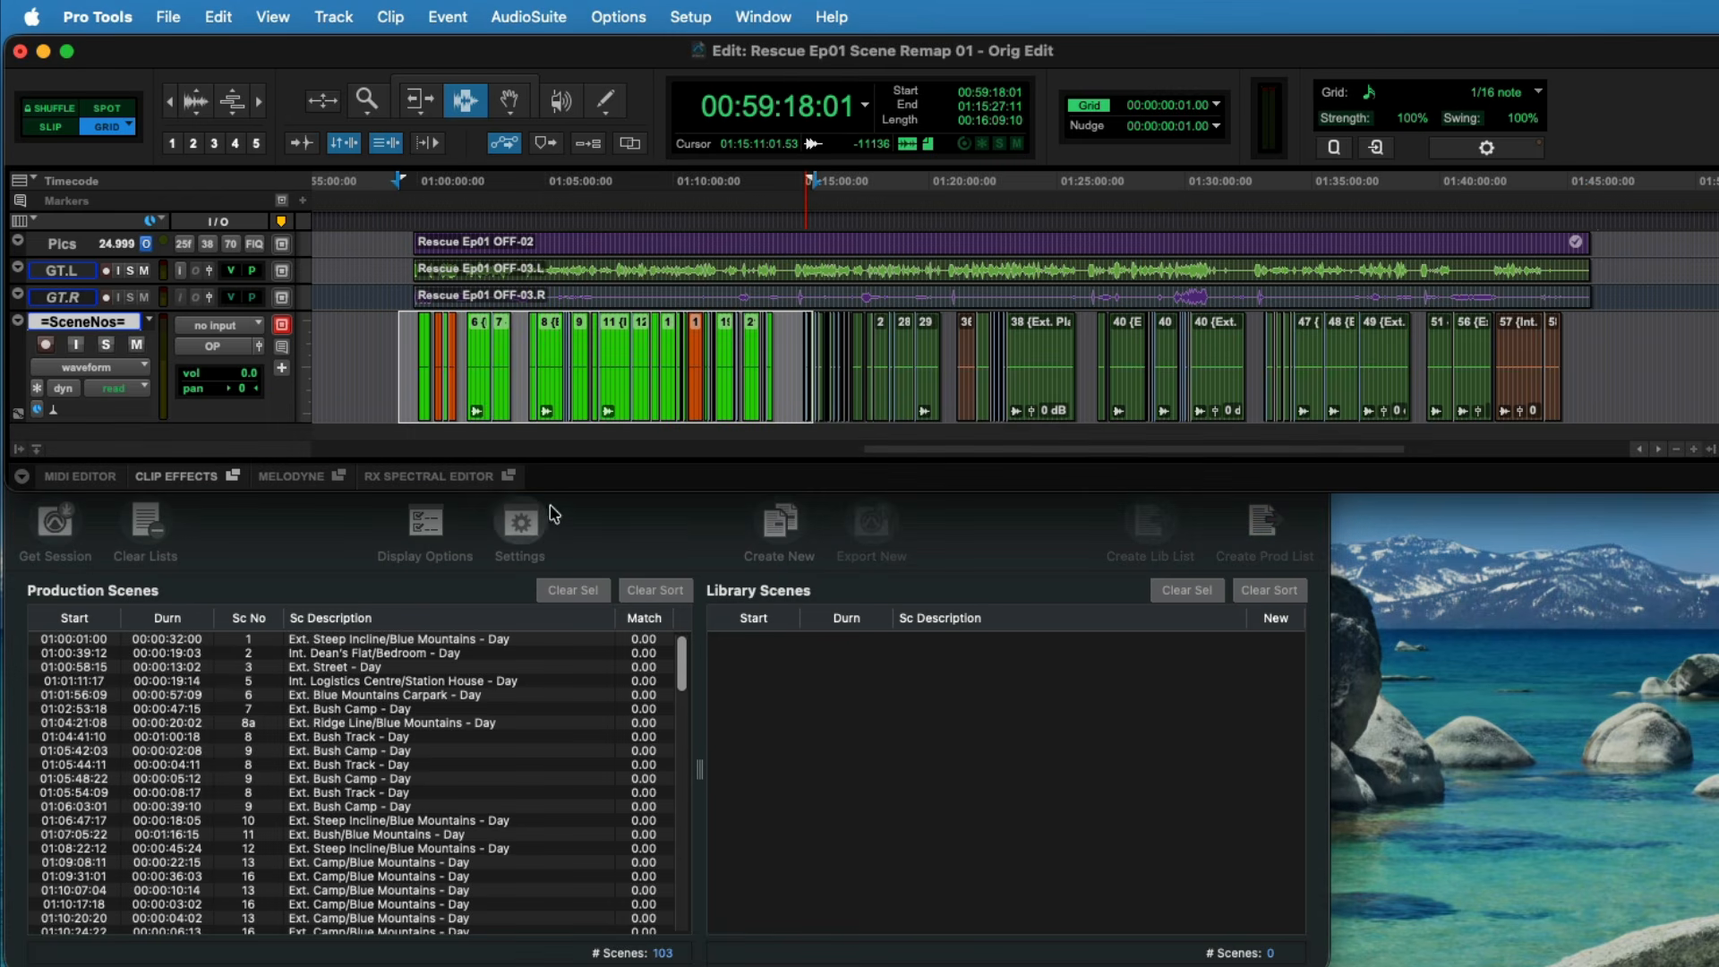
left_click(606, 525)
left_click_drag(682, 655, 661, 611)
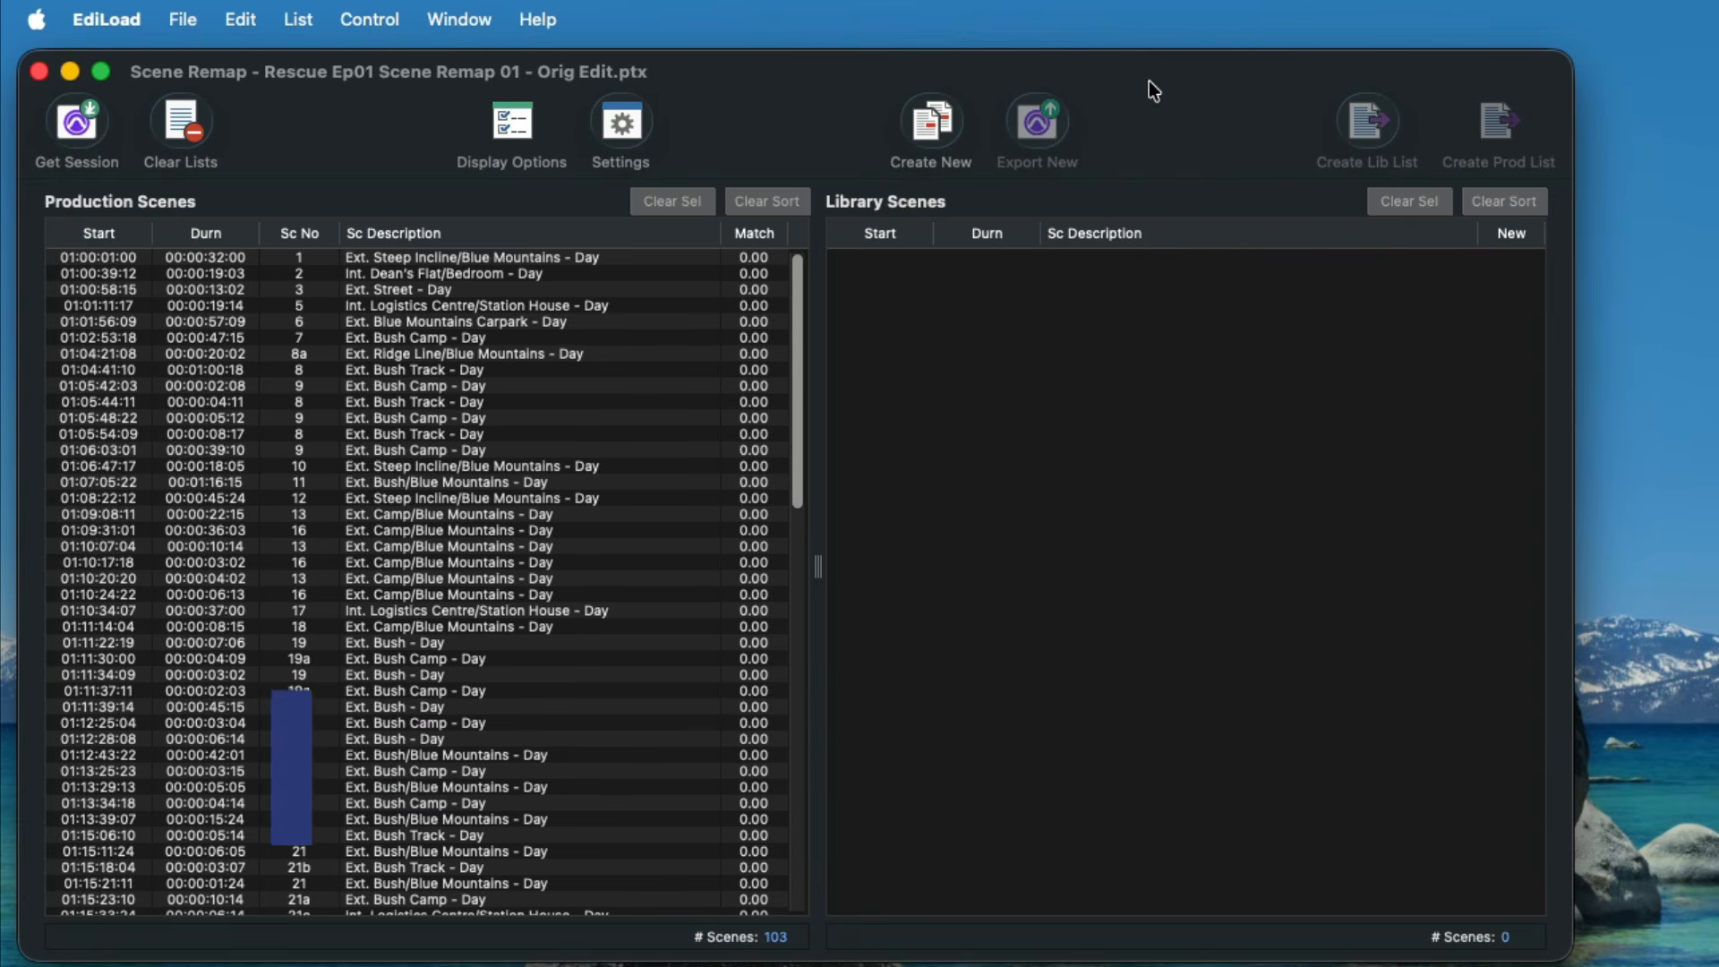
left_click(935, 126)
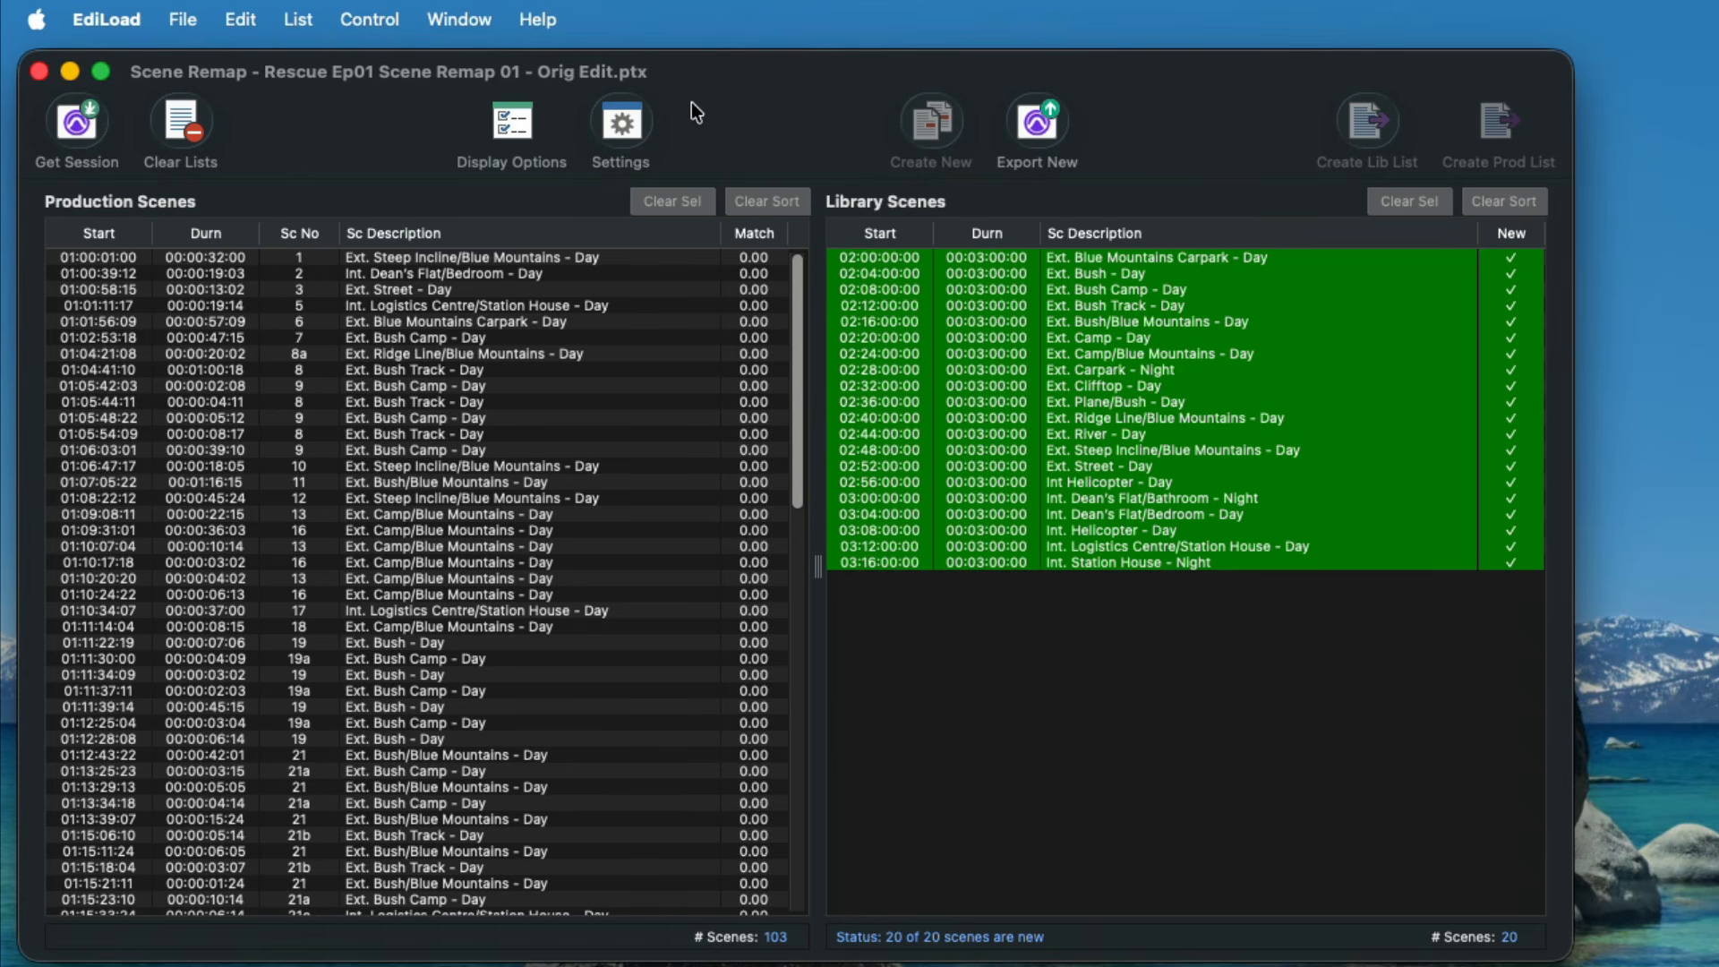
Step: In the Scene Remap settings, set new library scenes to 3 minutes long with a 1 minute gap between scenes
left_click(607, 118)
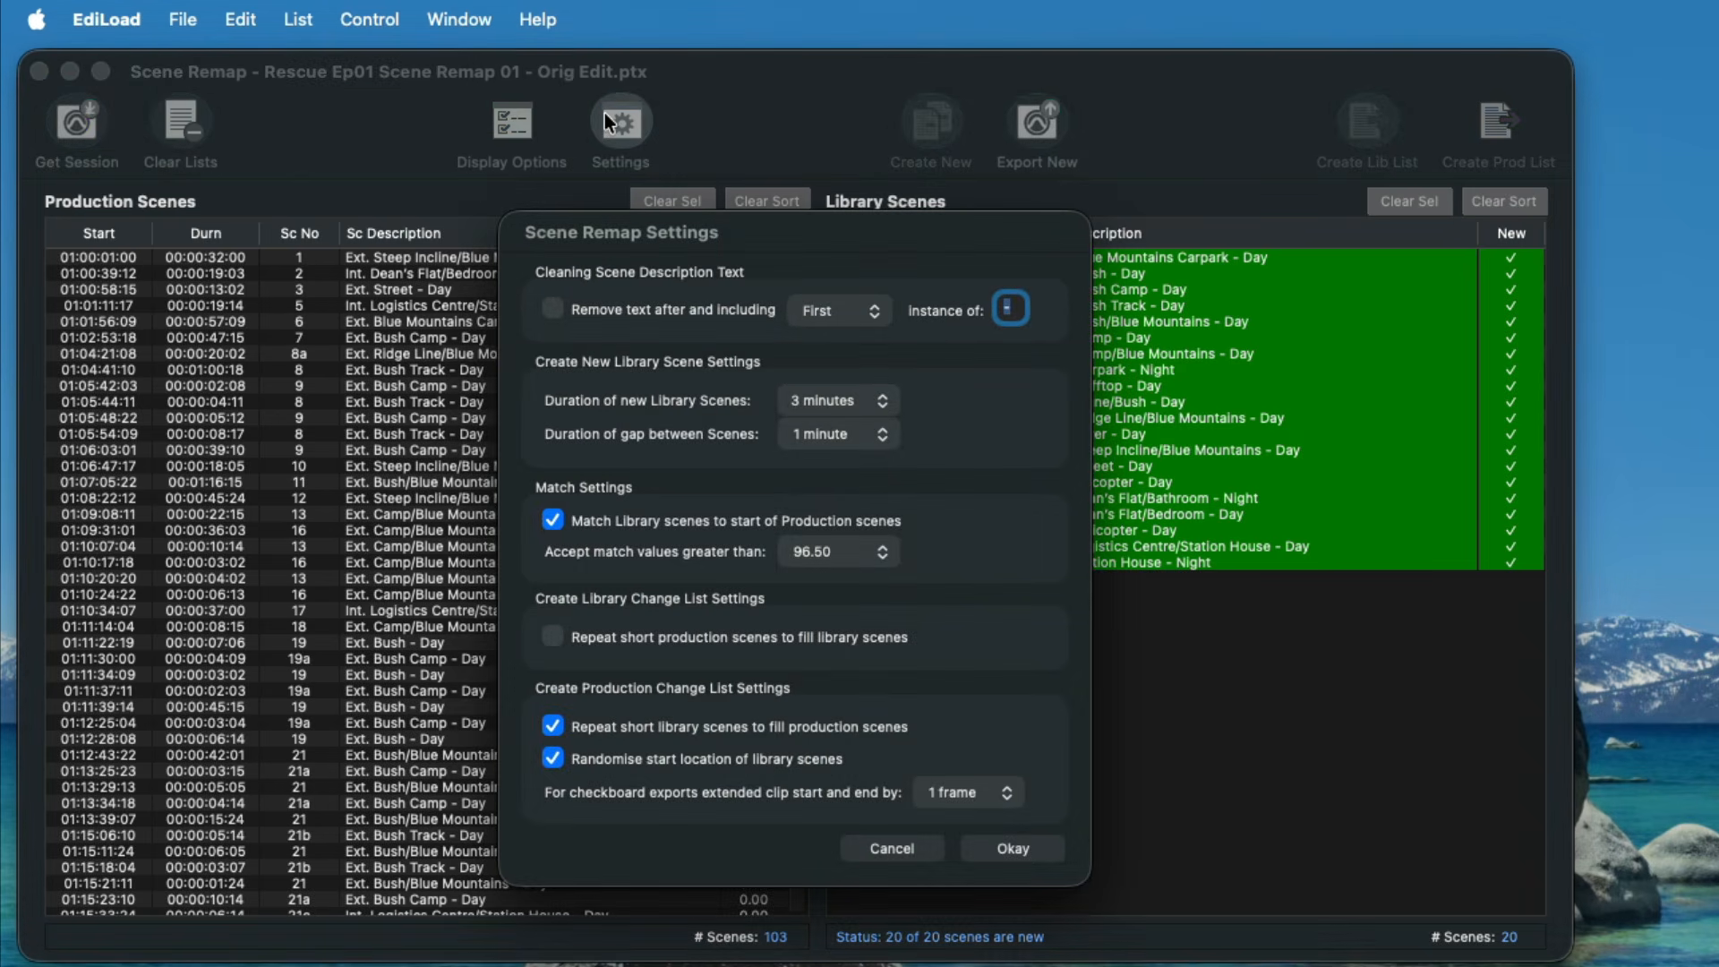
left_click(846, 385)
left_click(878, 400)
left_click(862, 432)
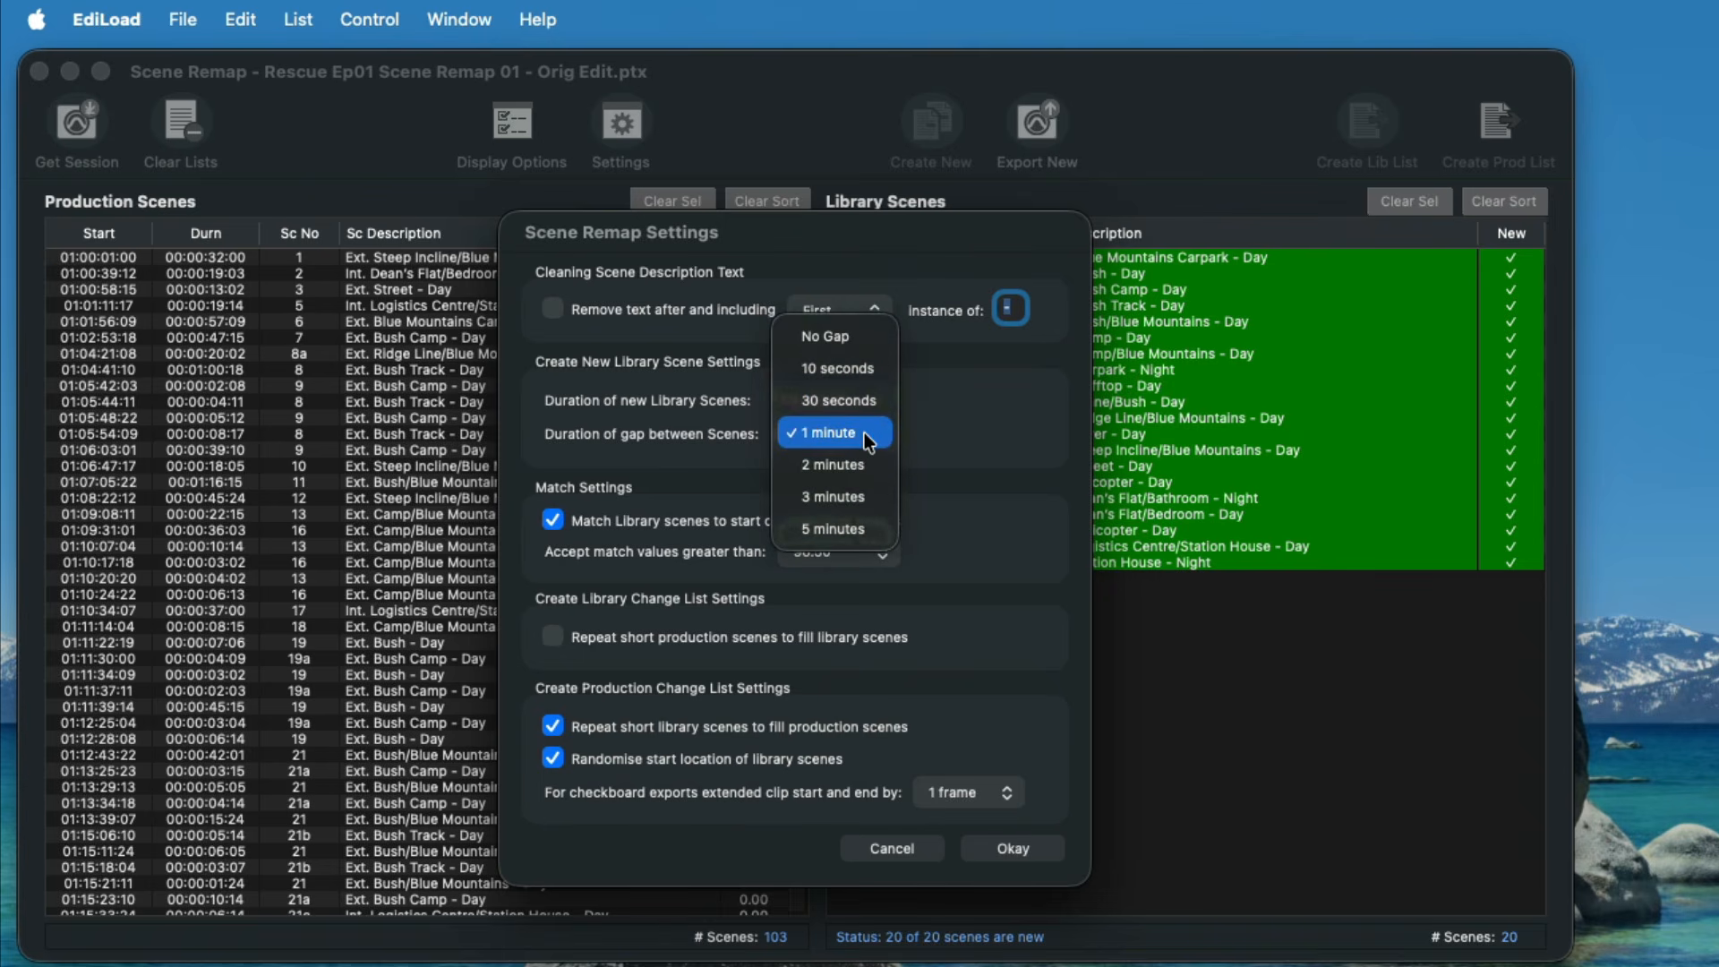
left_click(867, 433)
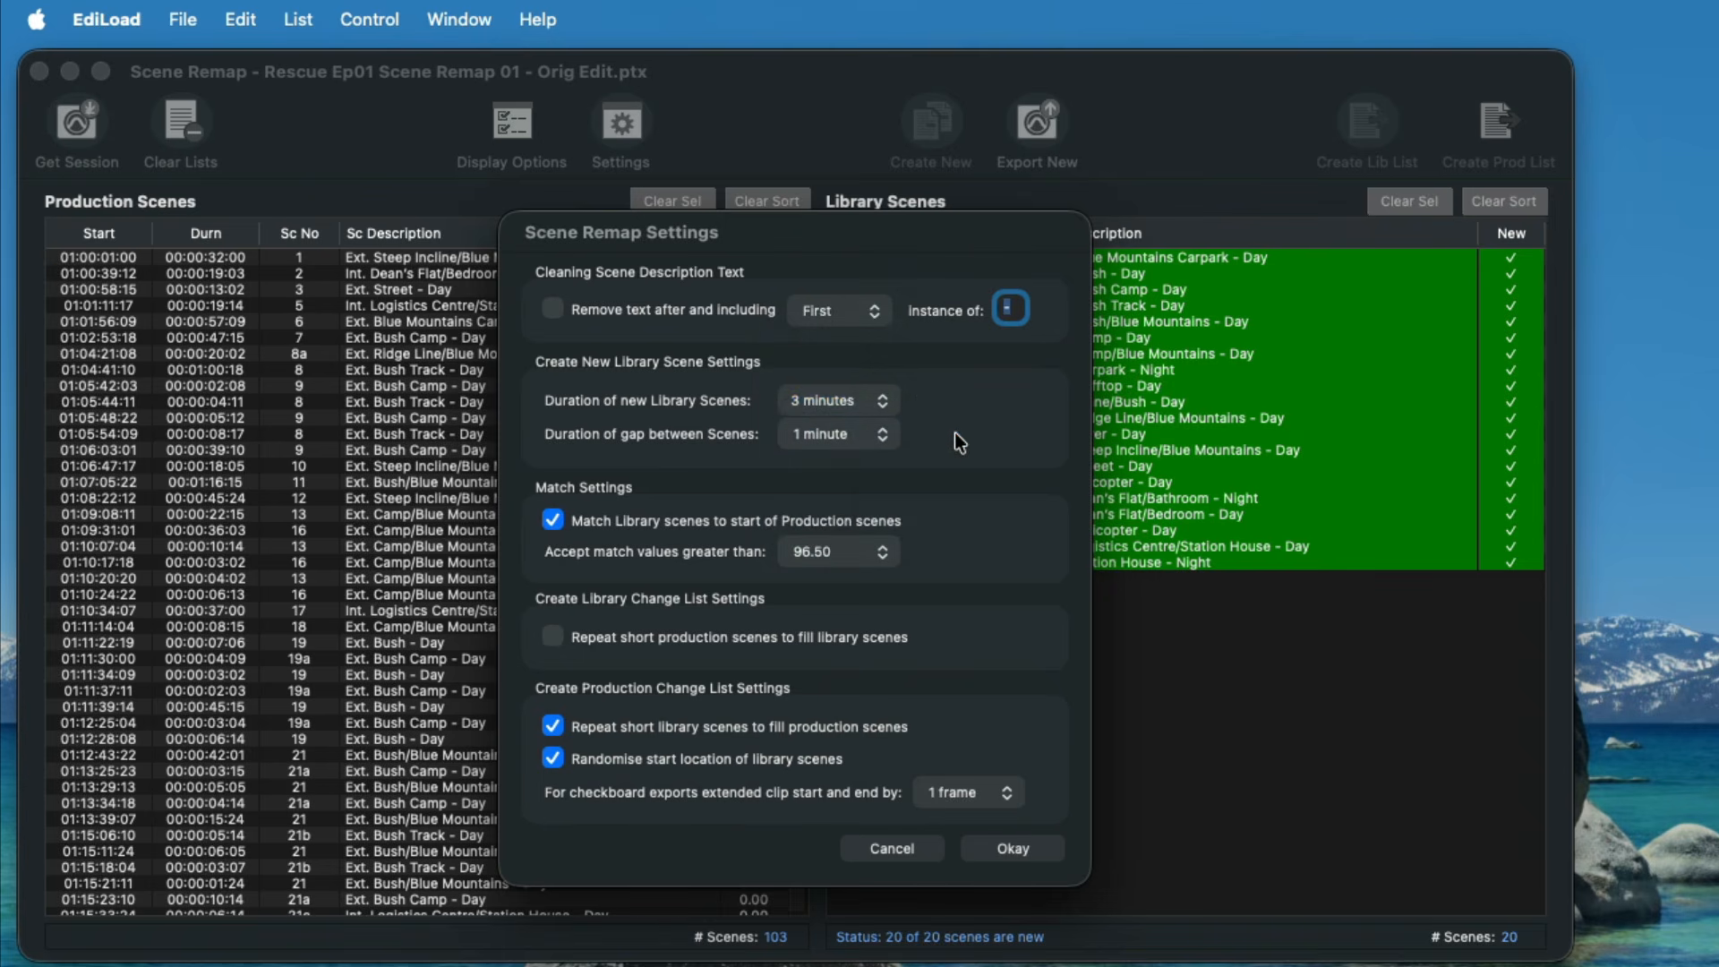
key("Return")
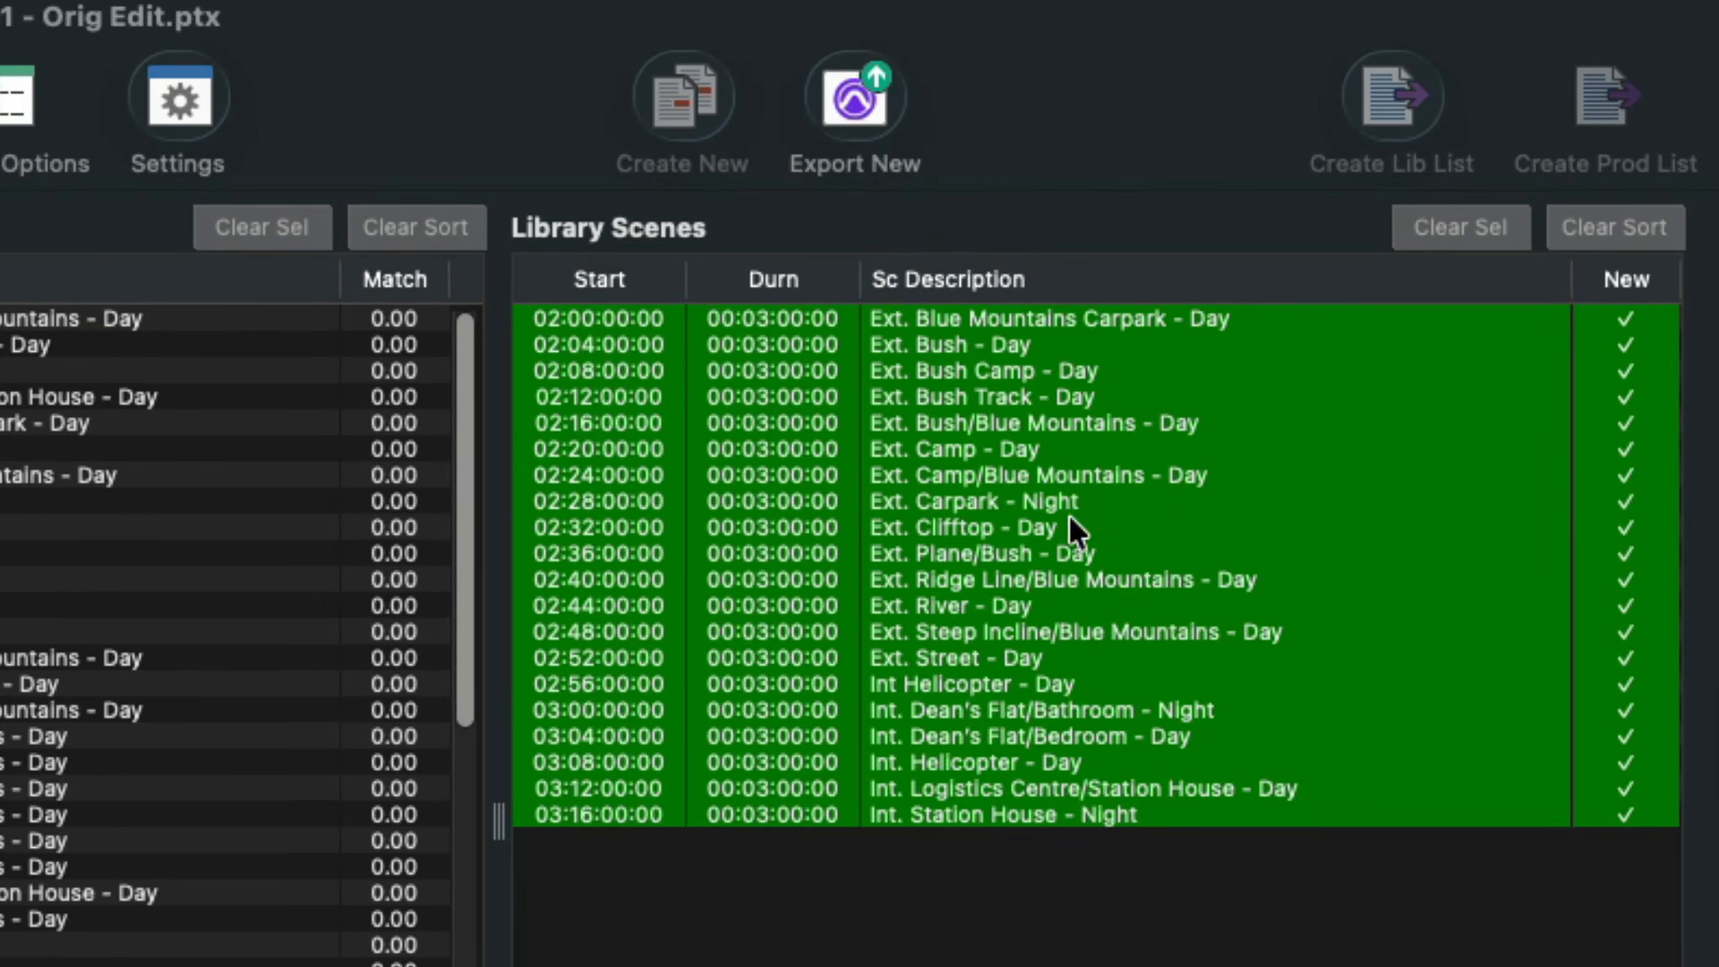
Step: Try editing the Ext. Clifftop - Day library scene description and deleting the Ext. Plane/Bush - Day library scene
left_click(1087, 523)
left_click(1087, 523)
left_click(1108, 519)
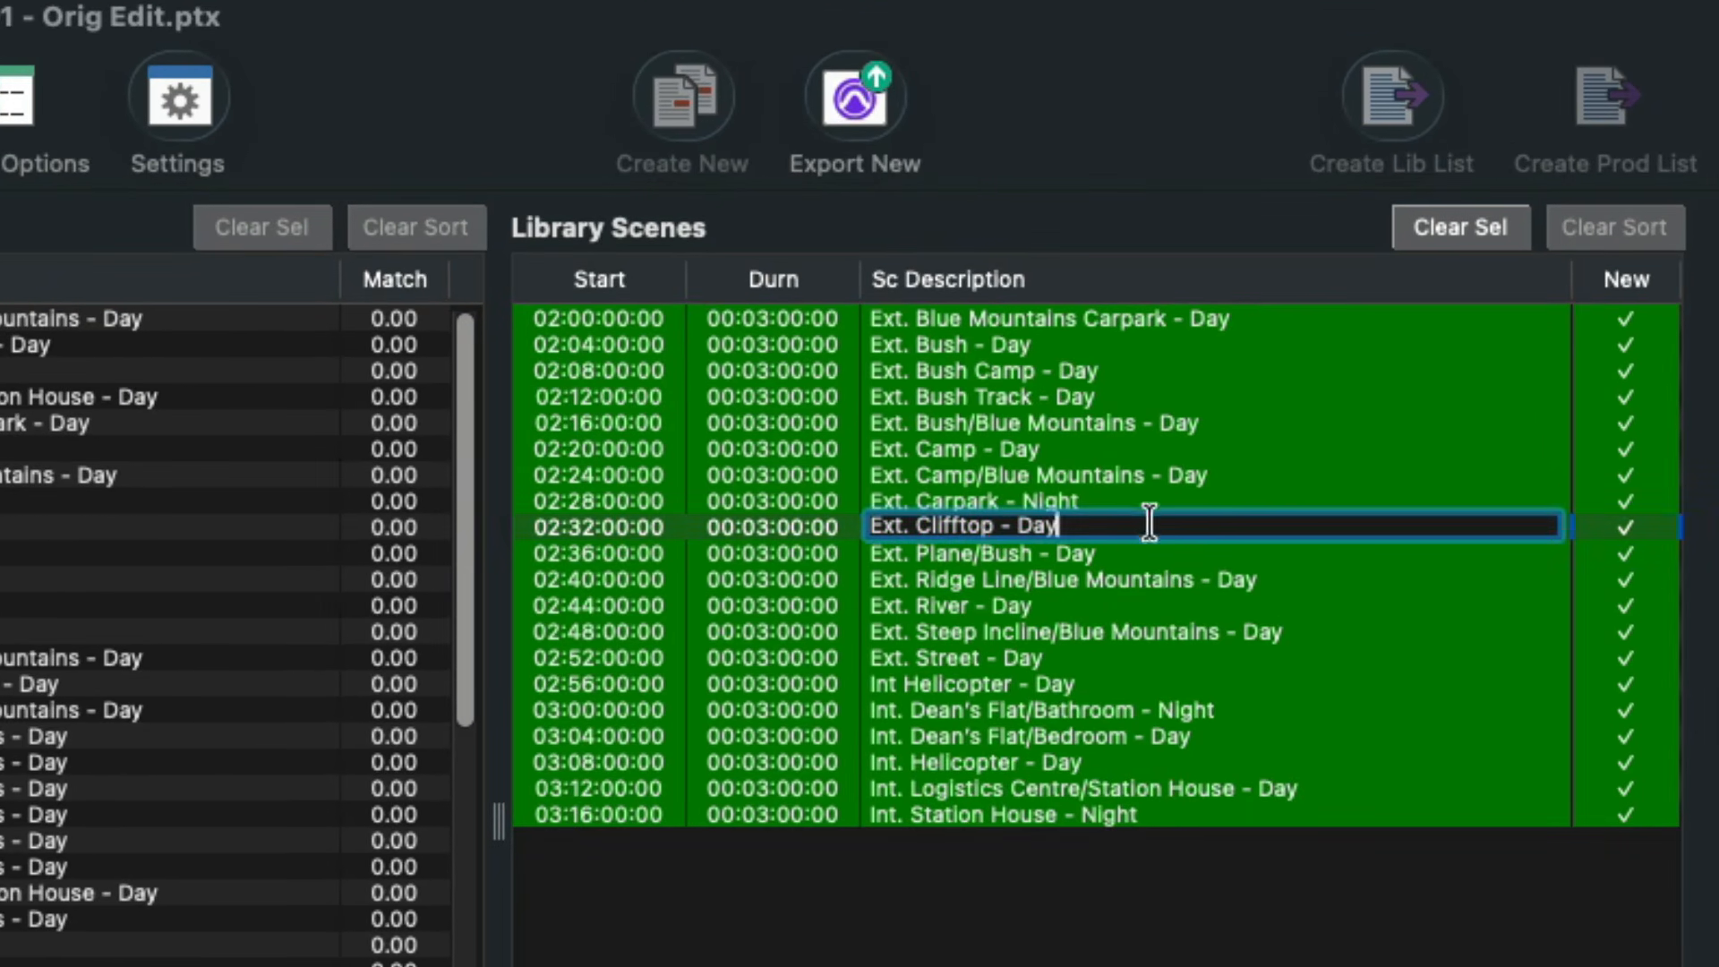
key("Return")
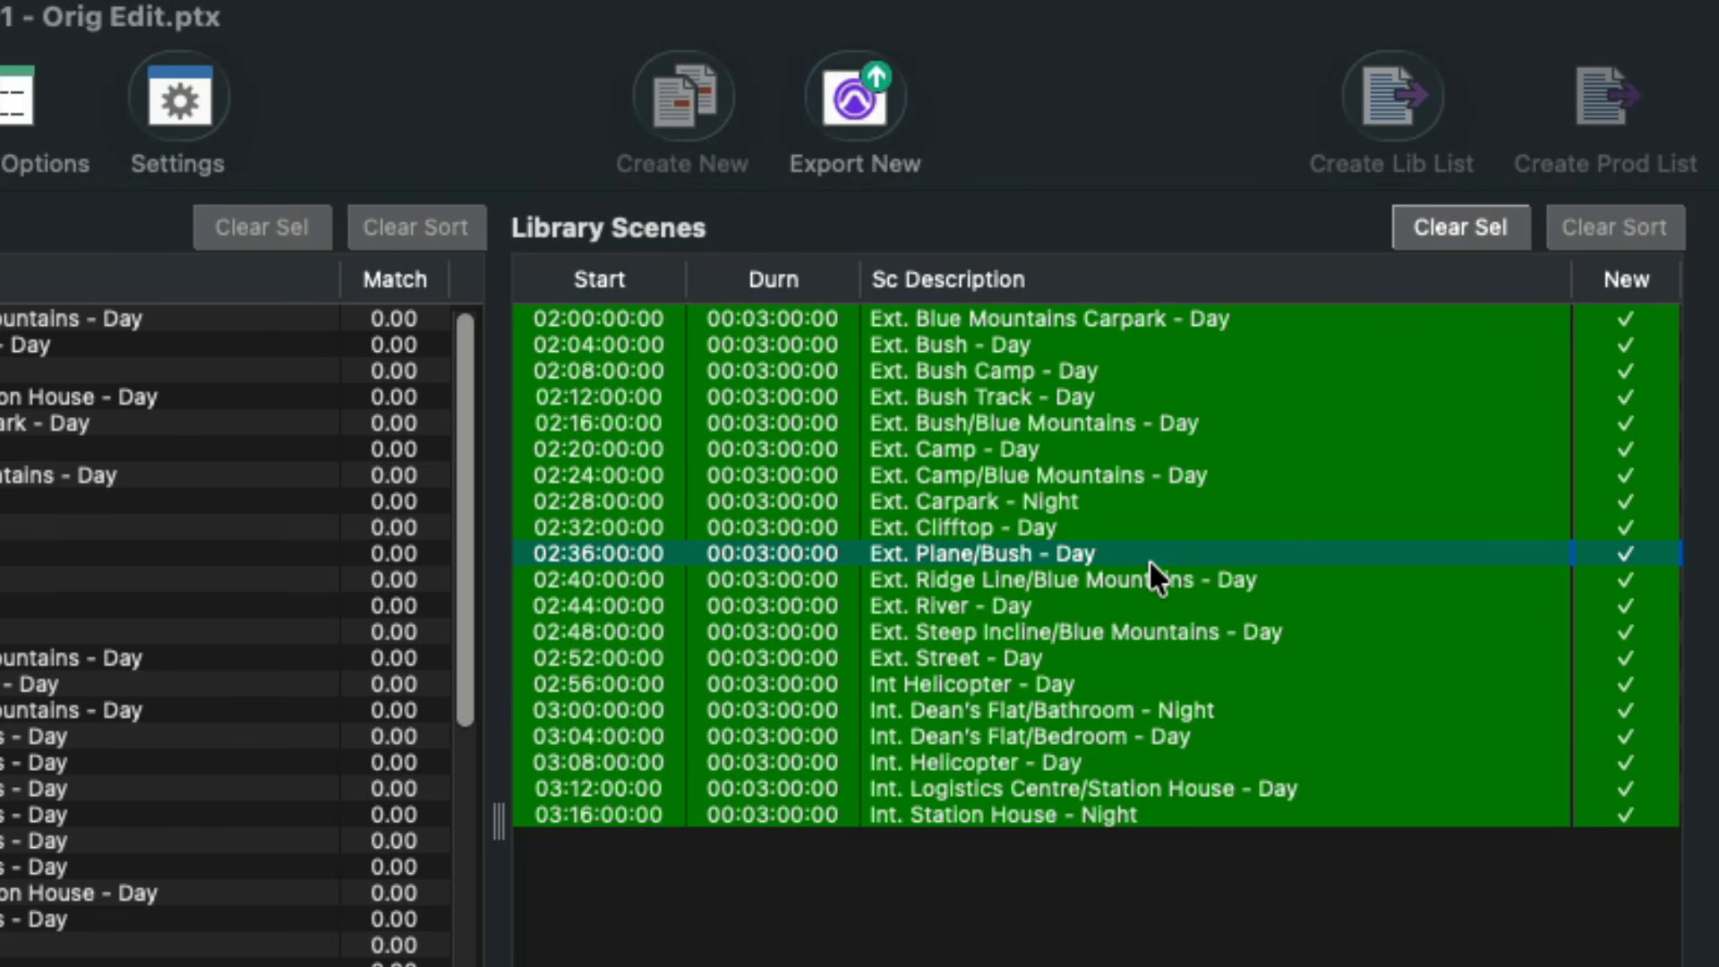
key("Delete")
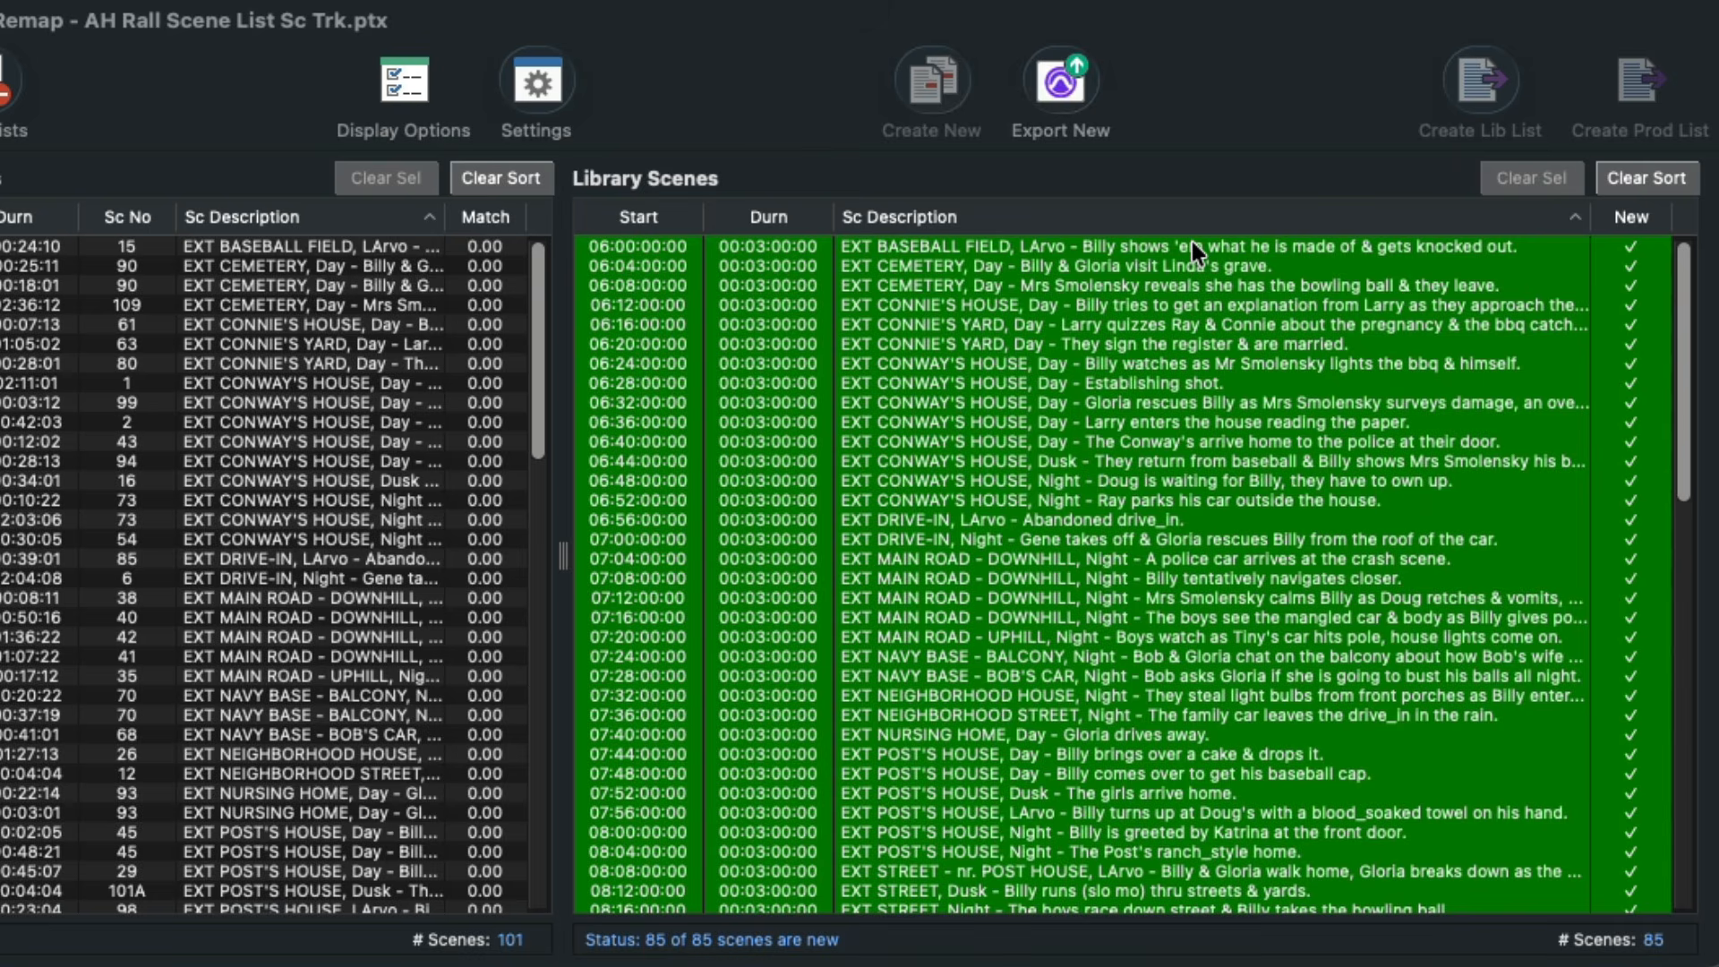
Step: Shorten the baseball field library scene's description to "EXT BASEBALL FIELD, LArvo"
double_click(1190, 242)
left_click_drag(1082, 242, 1624, 244)
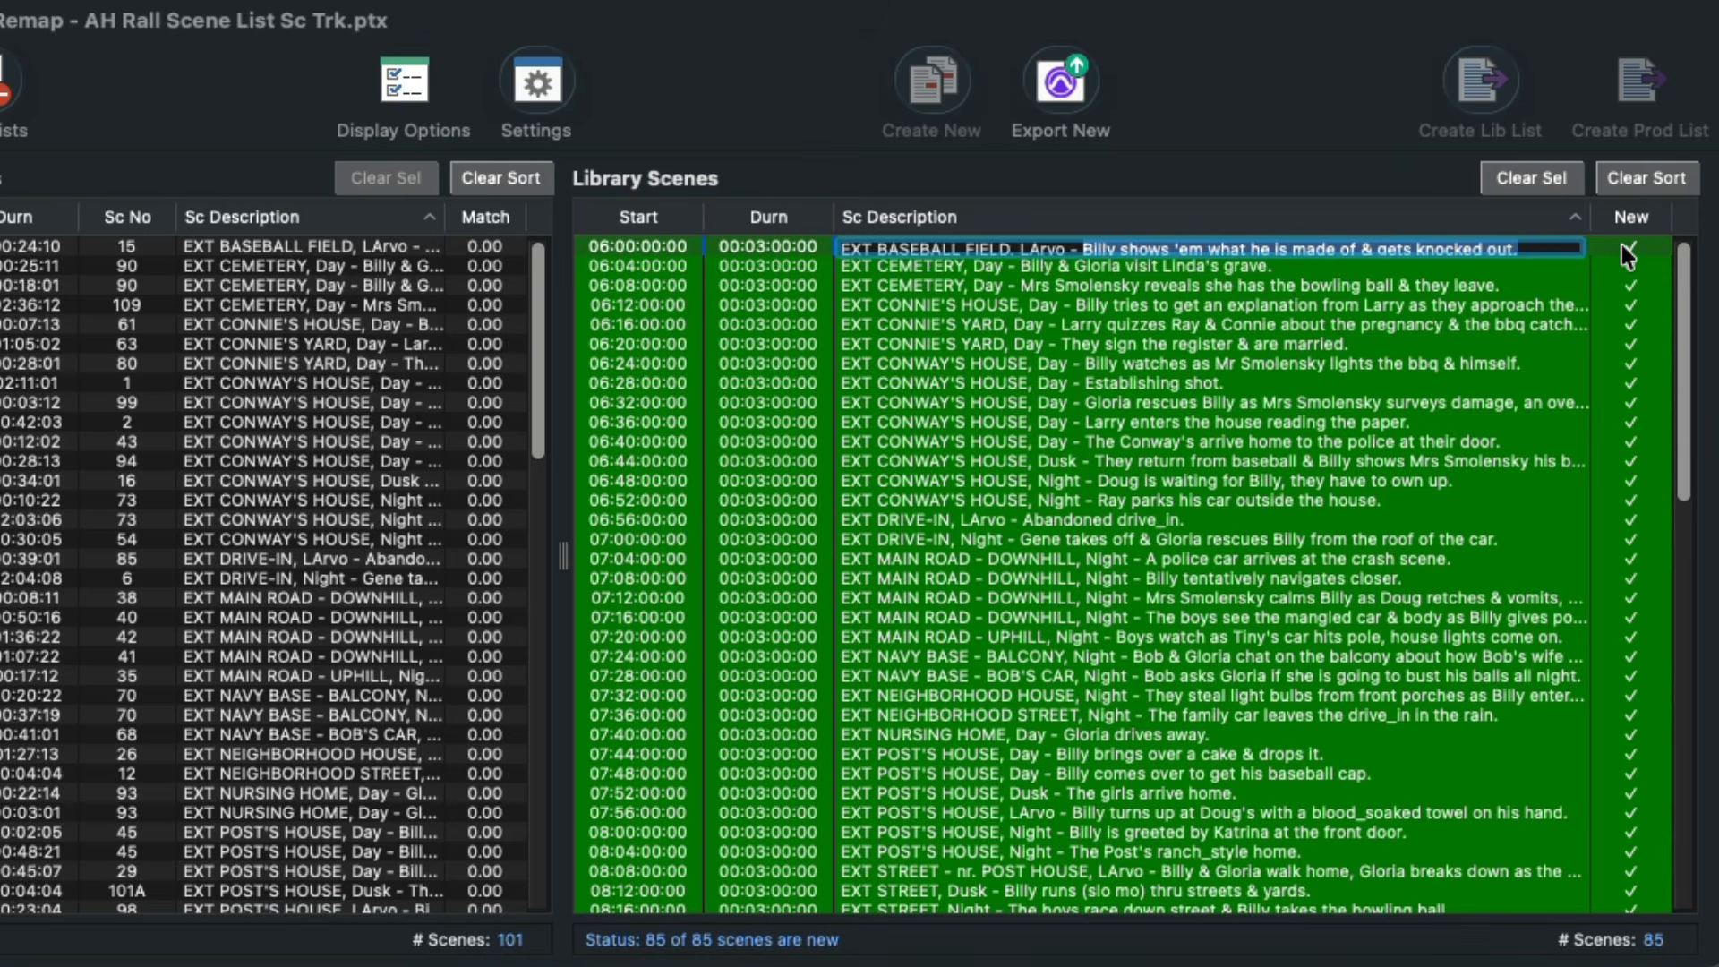
key("BackSpace")
key("BackSpace")
key("BackSpace")
key("BackSpace")
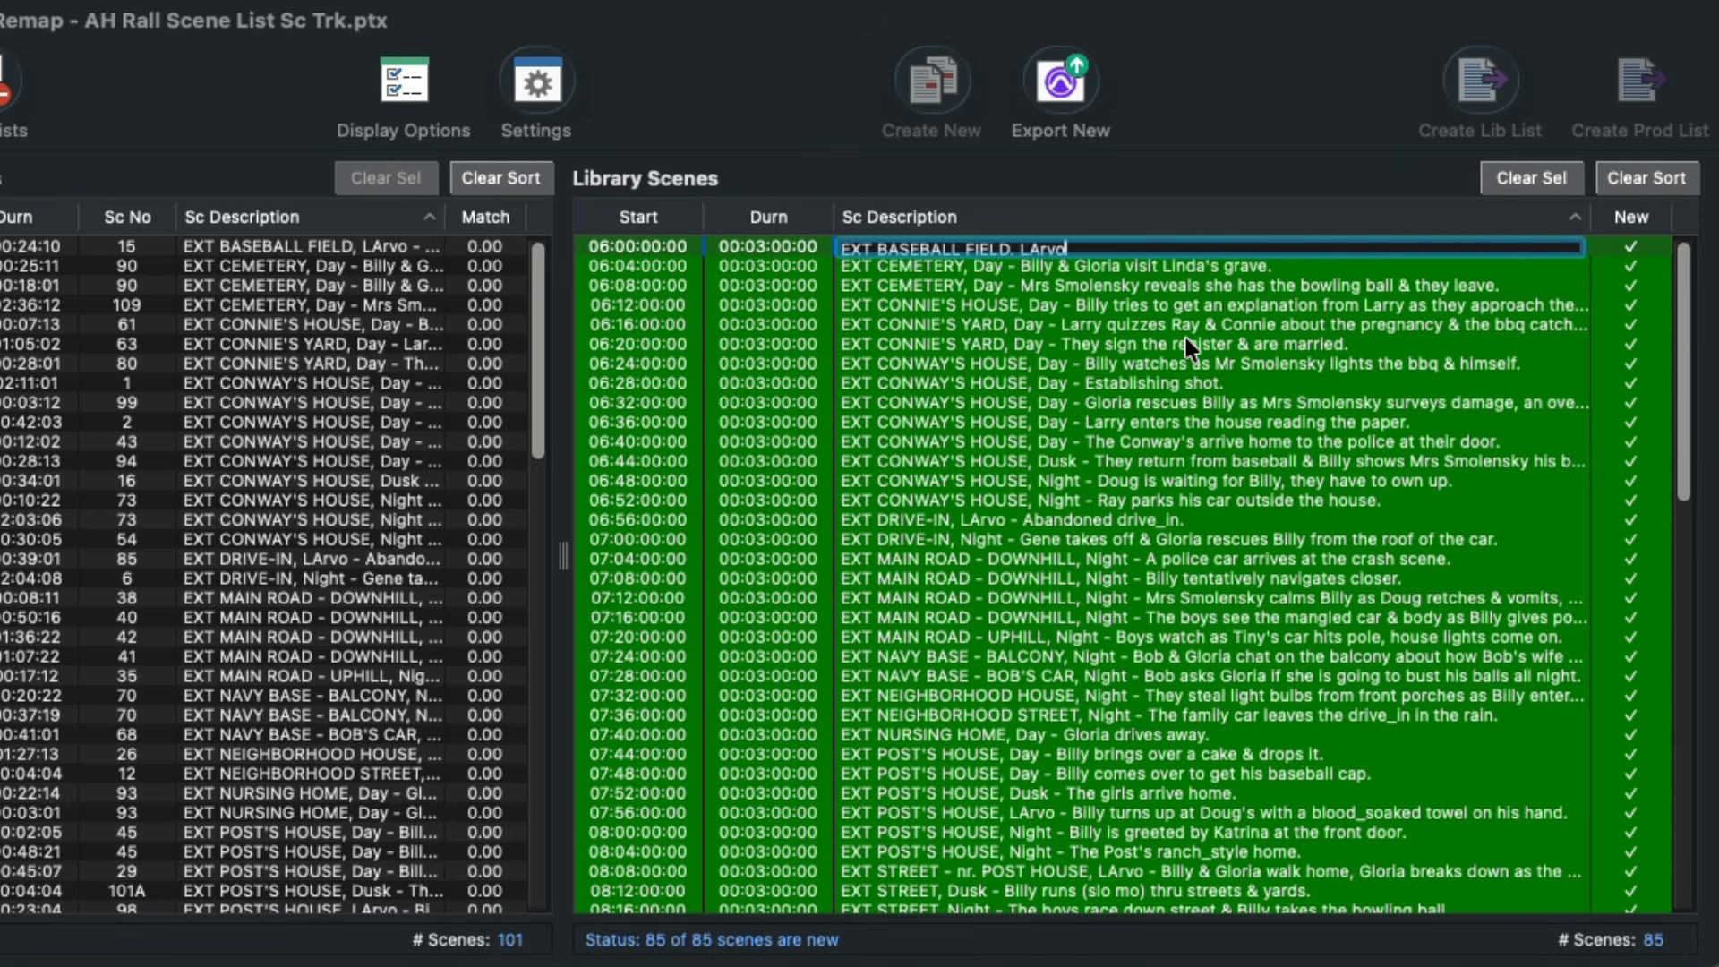
left_click(1185, 336)
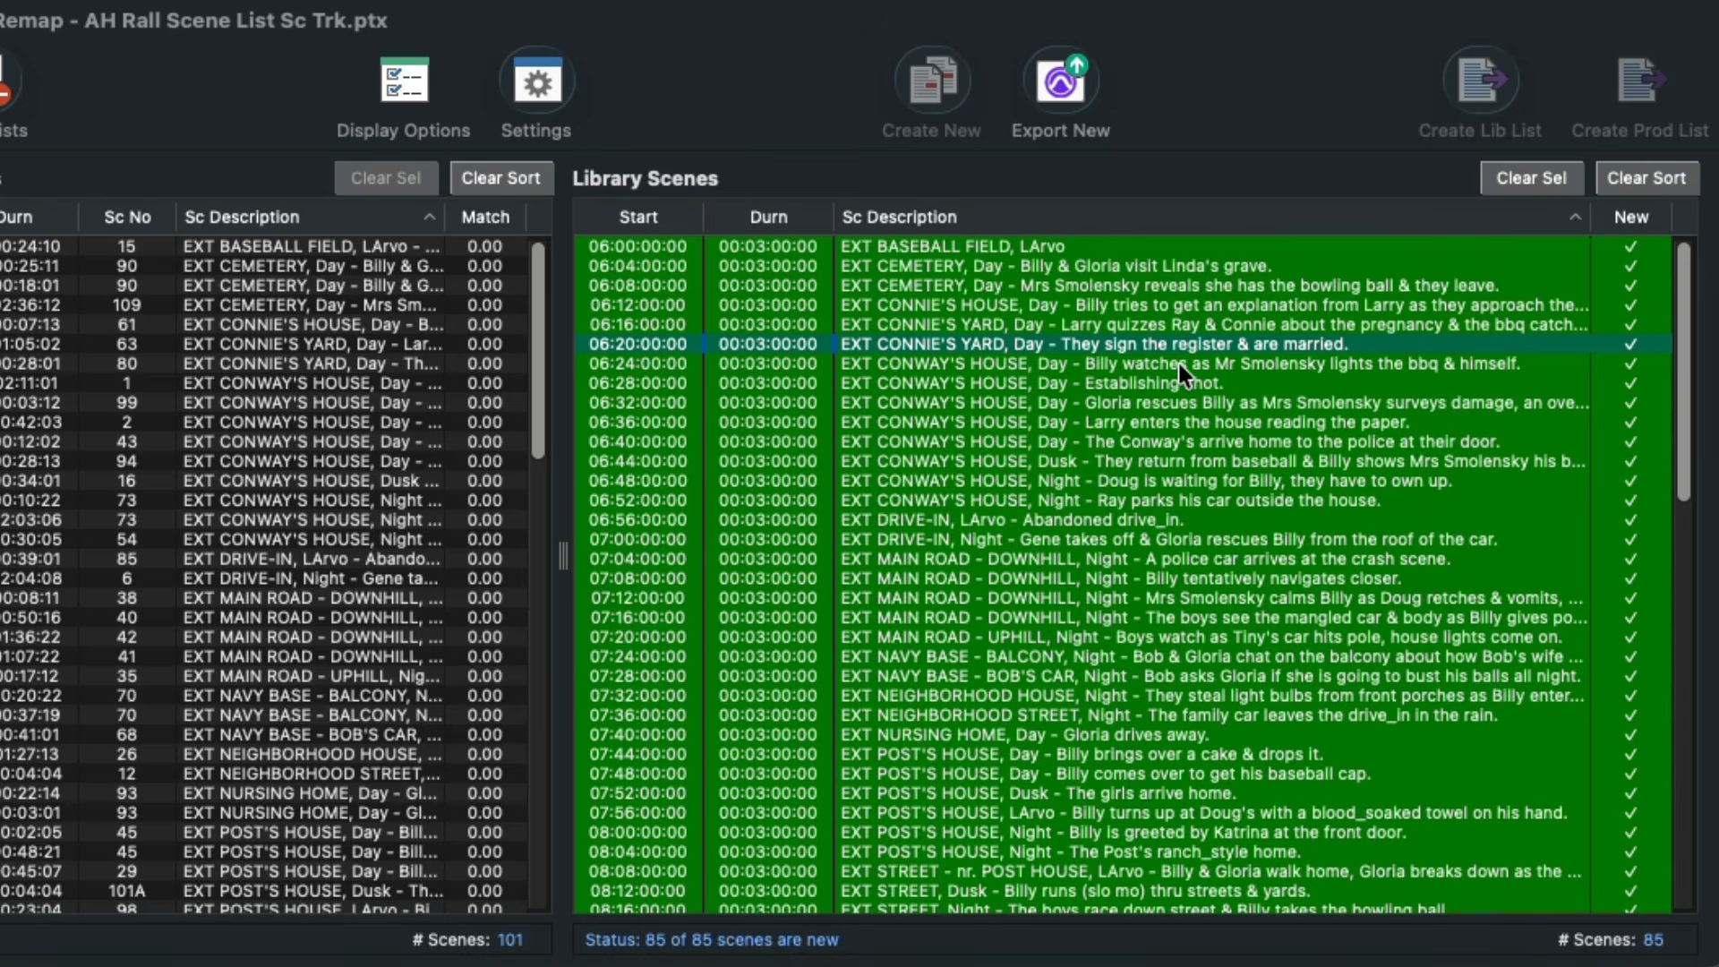
Step: Enable removing scene description text after and including the last instance of "-", and create new library scenes
left_click(537, 82)
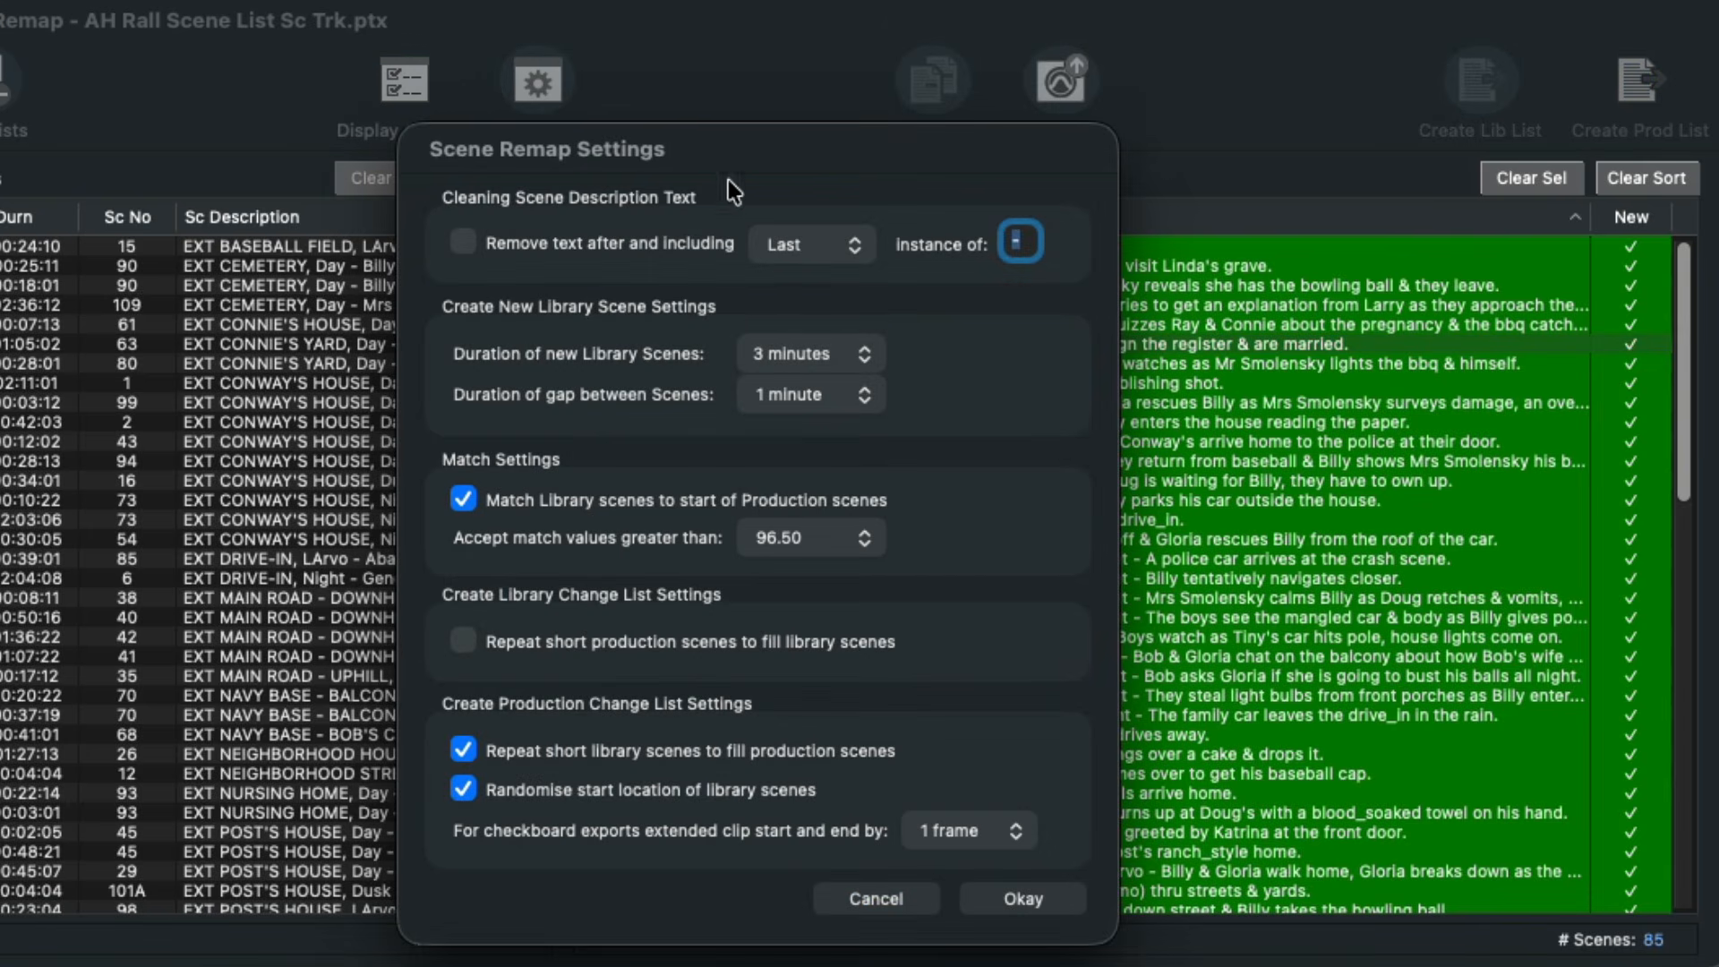
left_click(518, 241)
left_click(835, 243)
left_click(839, 244)
left_click(1066, 897)
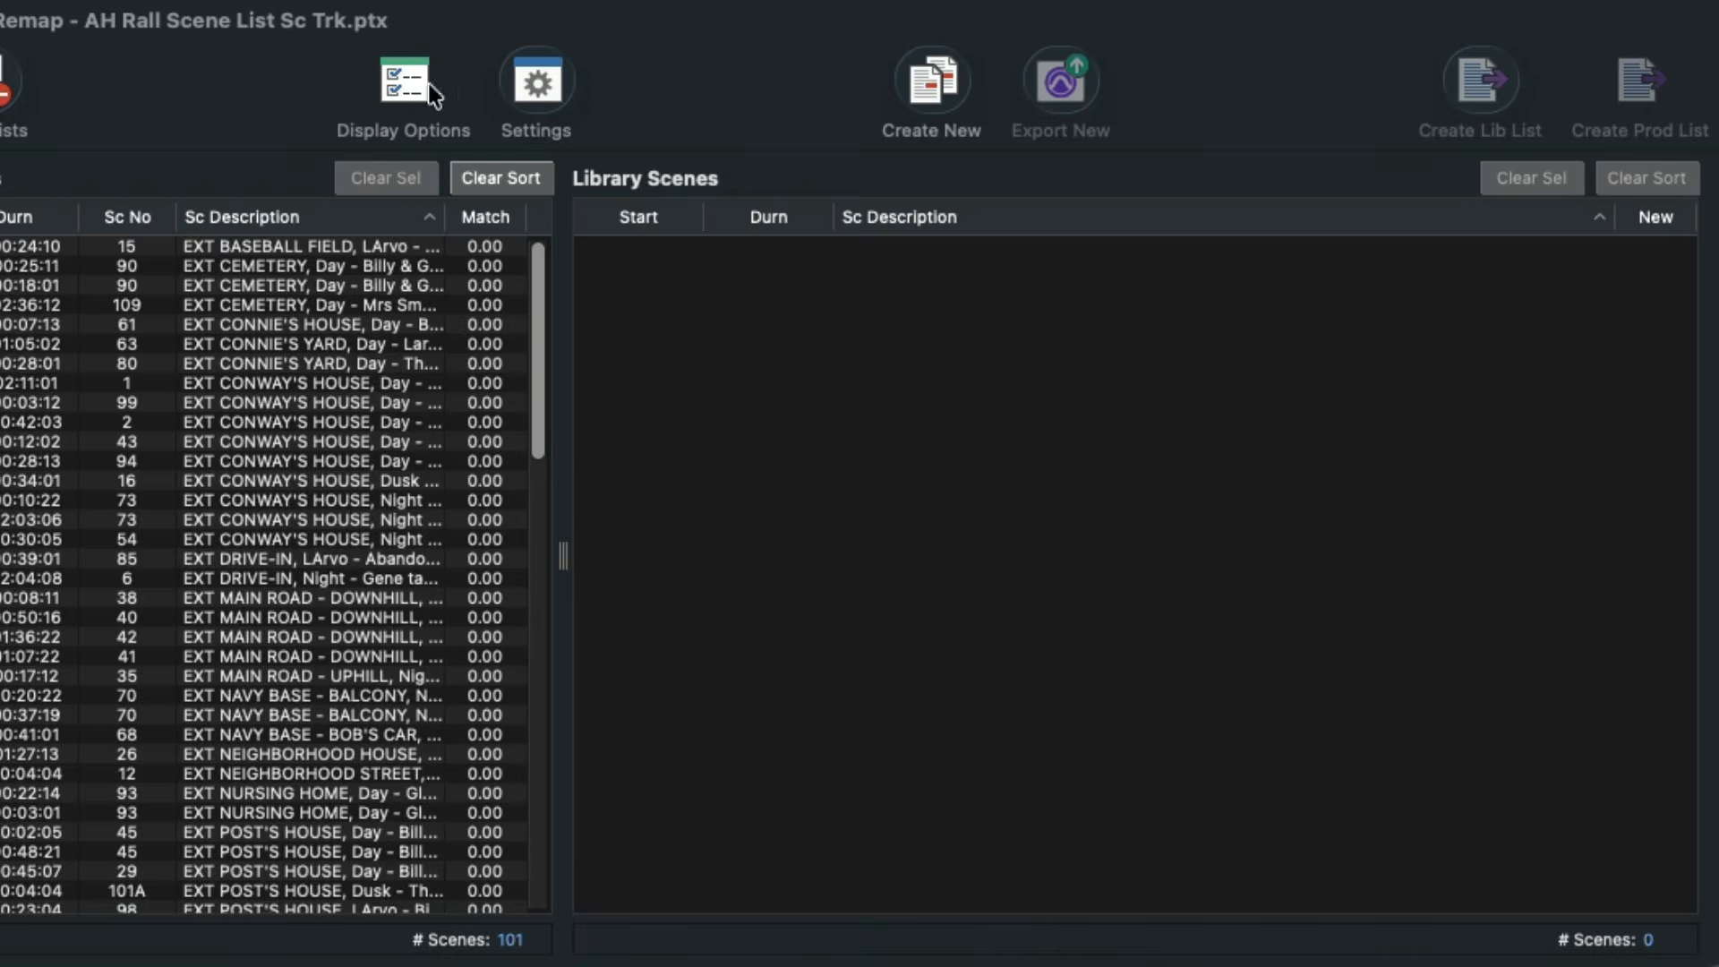
left_click(933, 93)
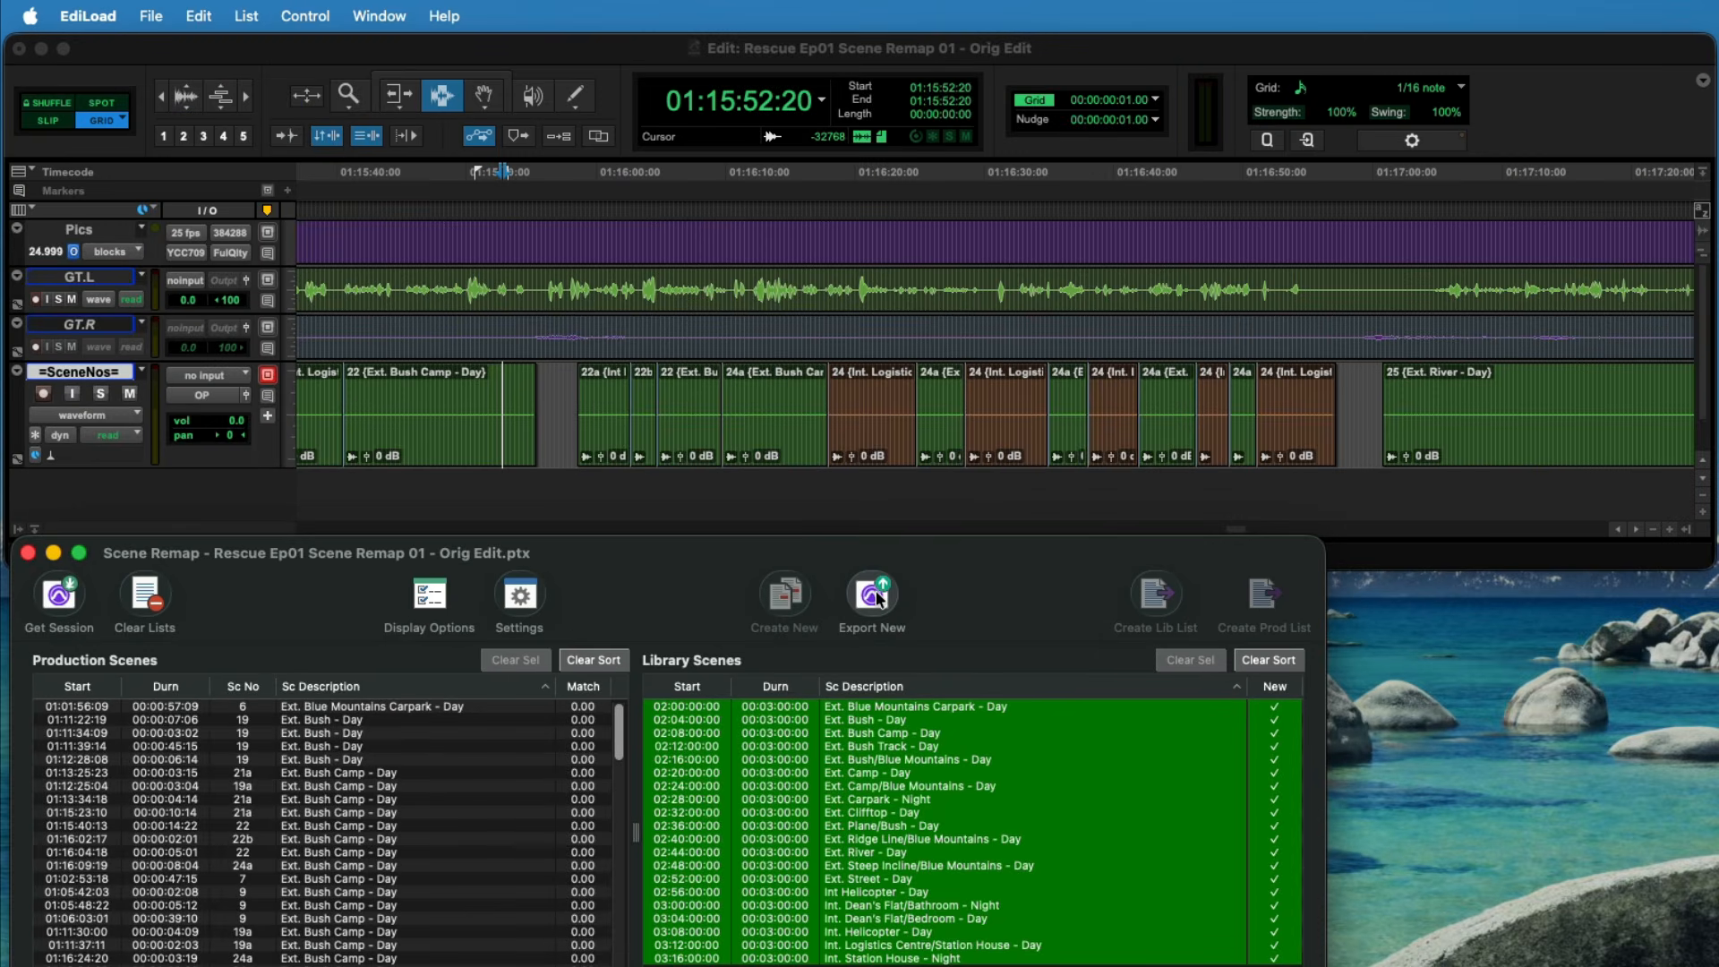
Step: Export the new library scenes to the Pro Tools session and show the whole session timeline
left_click(878, 591)
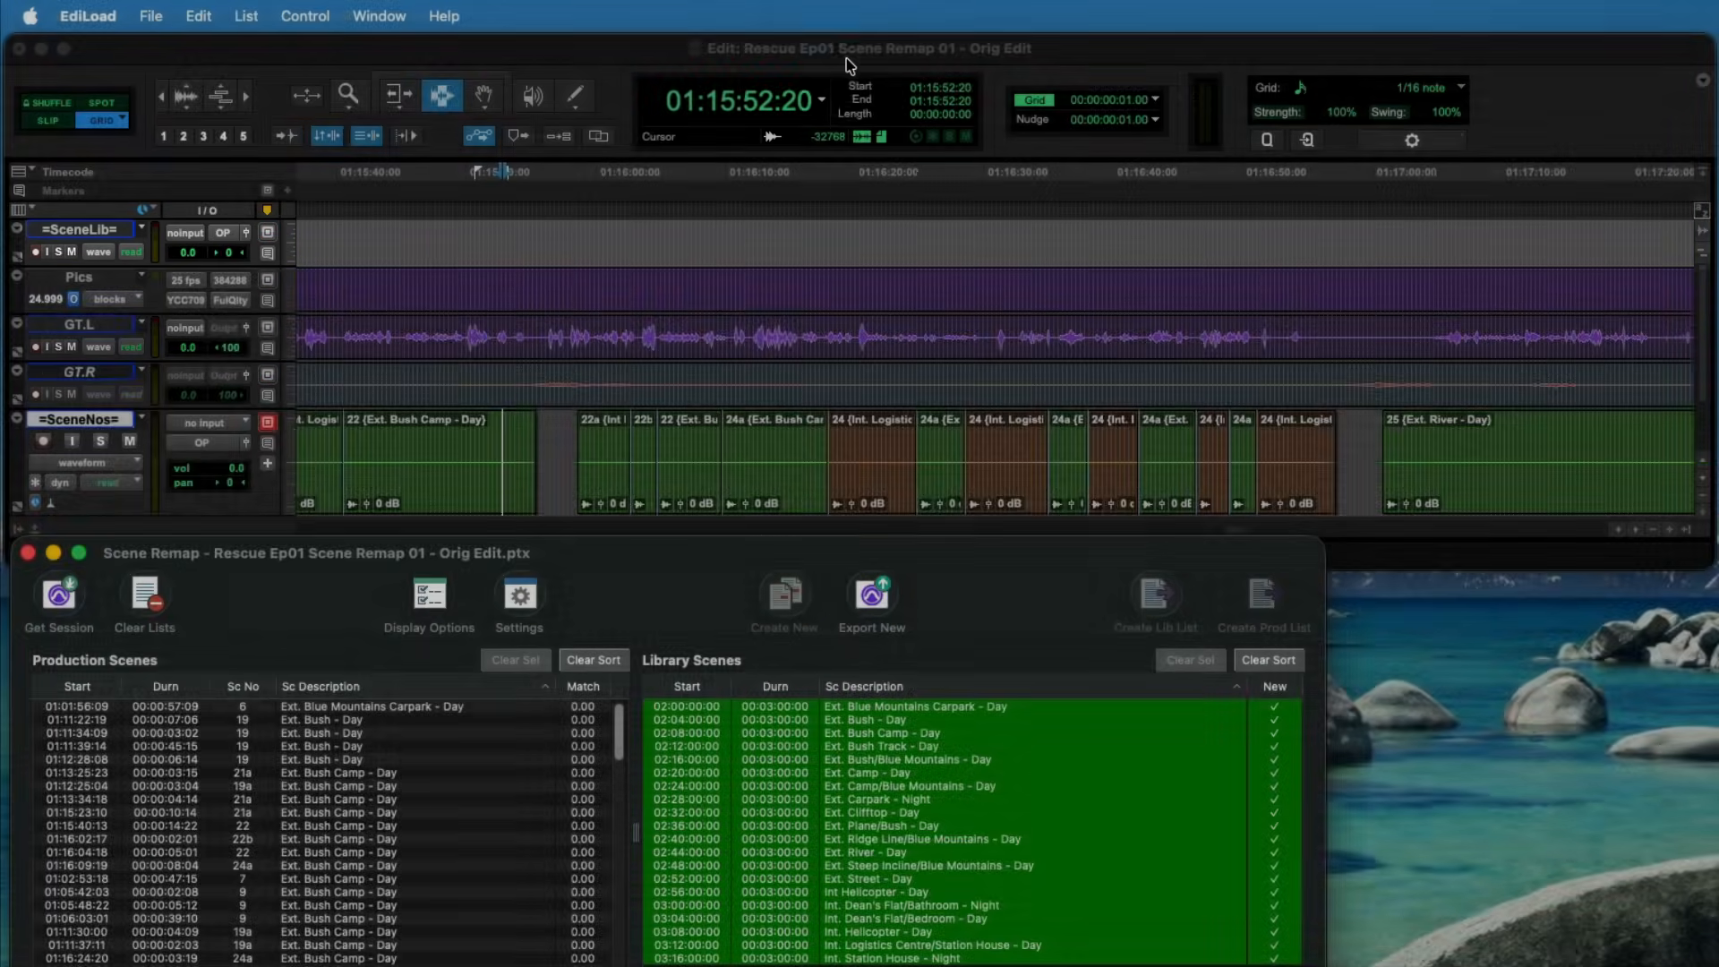
left_click(850, 67)
key("r")
key("r")
key("r")
key("r")
key("r")
key("r")
key("r")
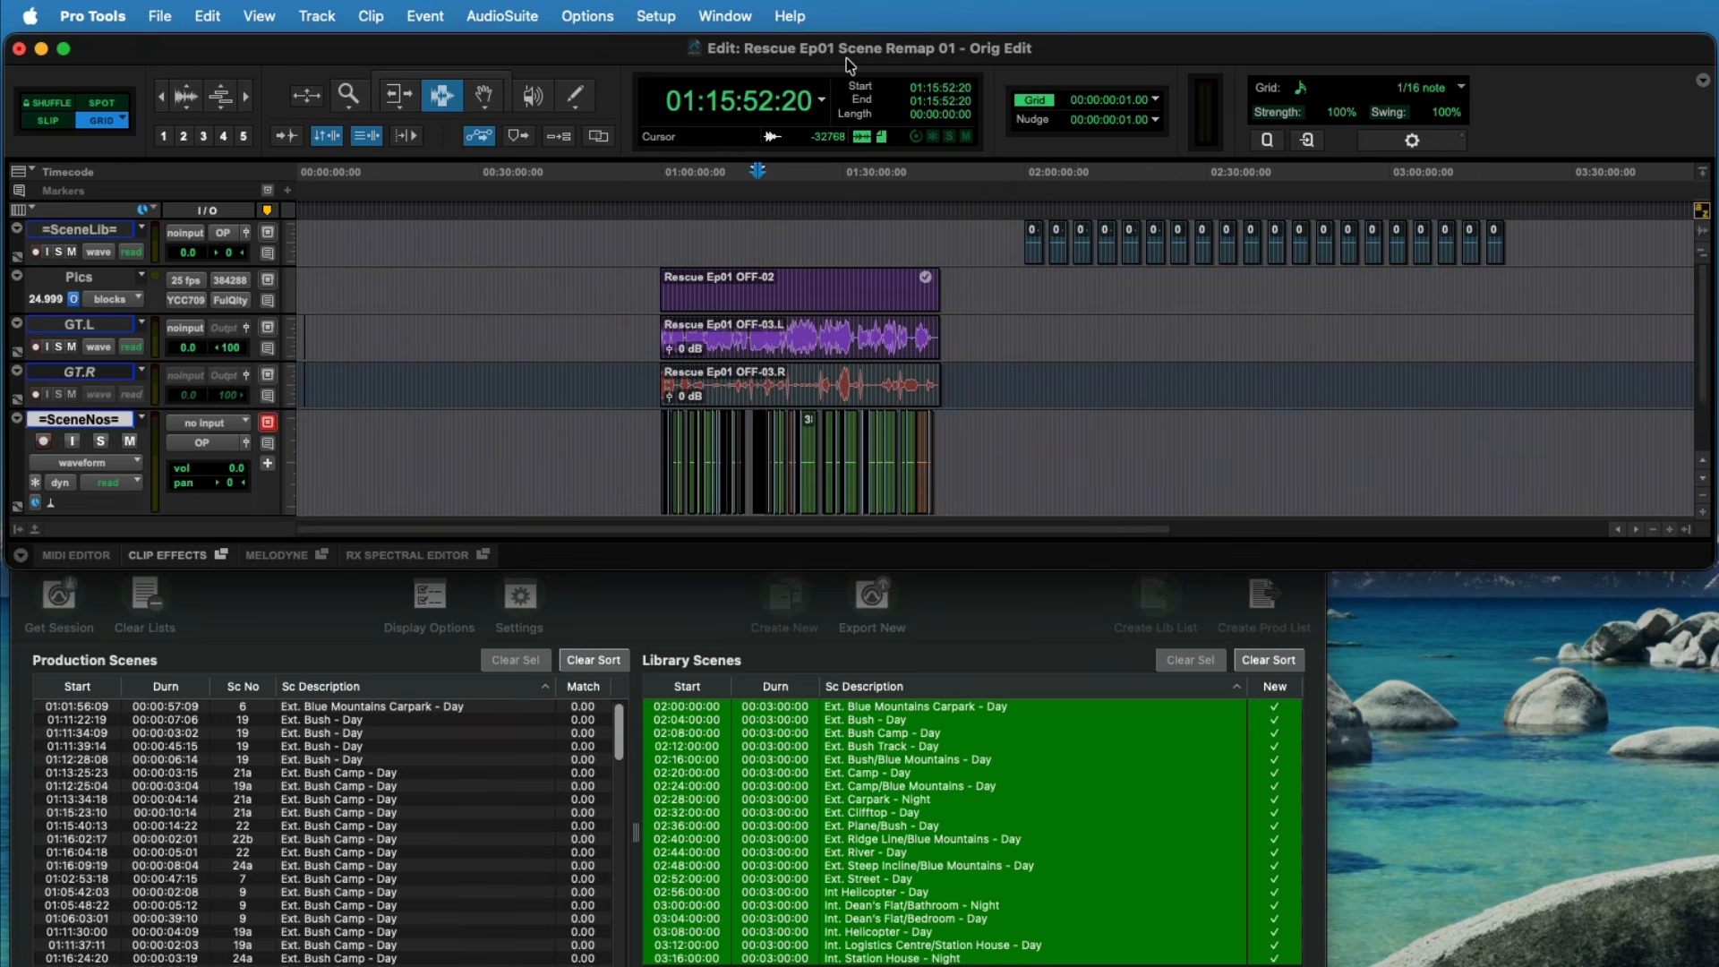
Step: Move all the library scene clips on the =SceneLib= track so they start at 13:00:00:00
left_click_drag(1009, 247, 1519, 247)
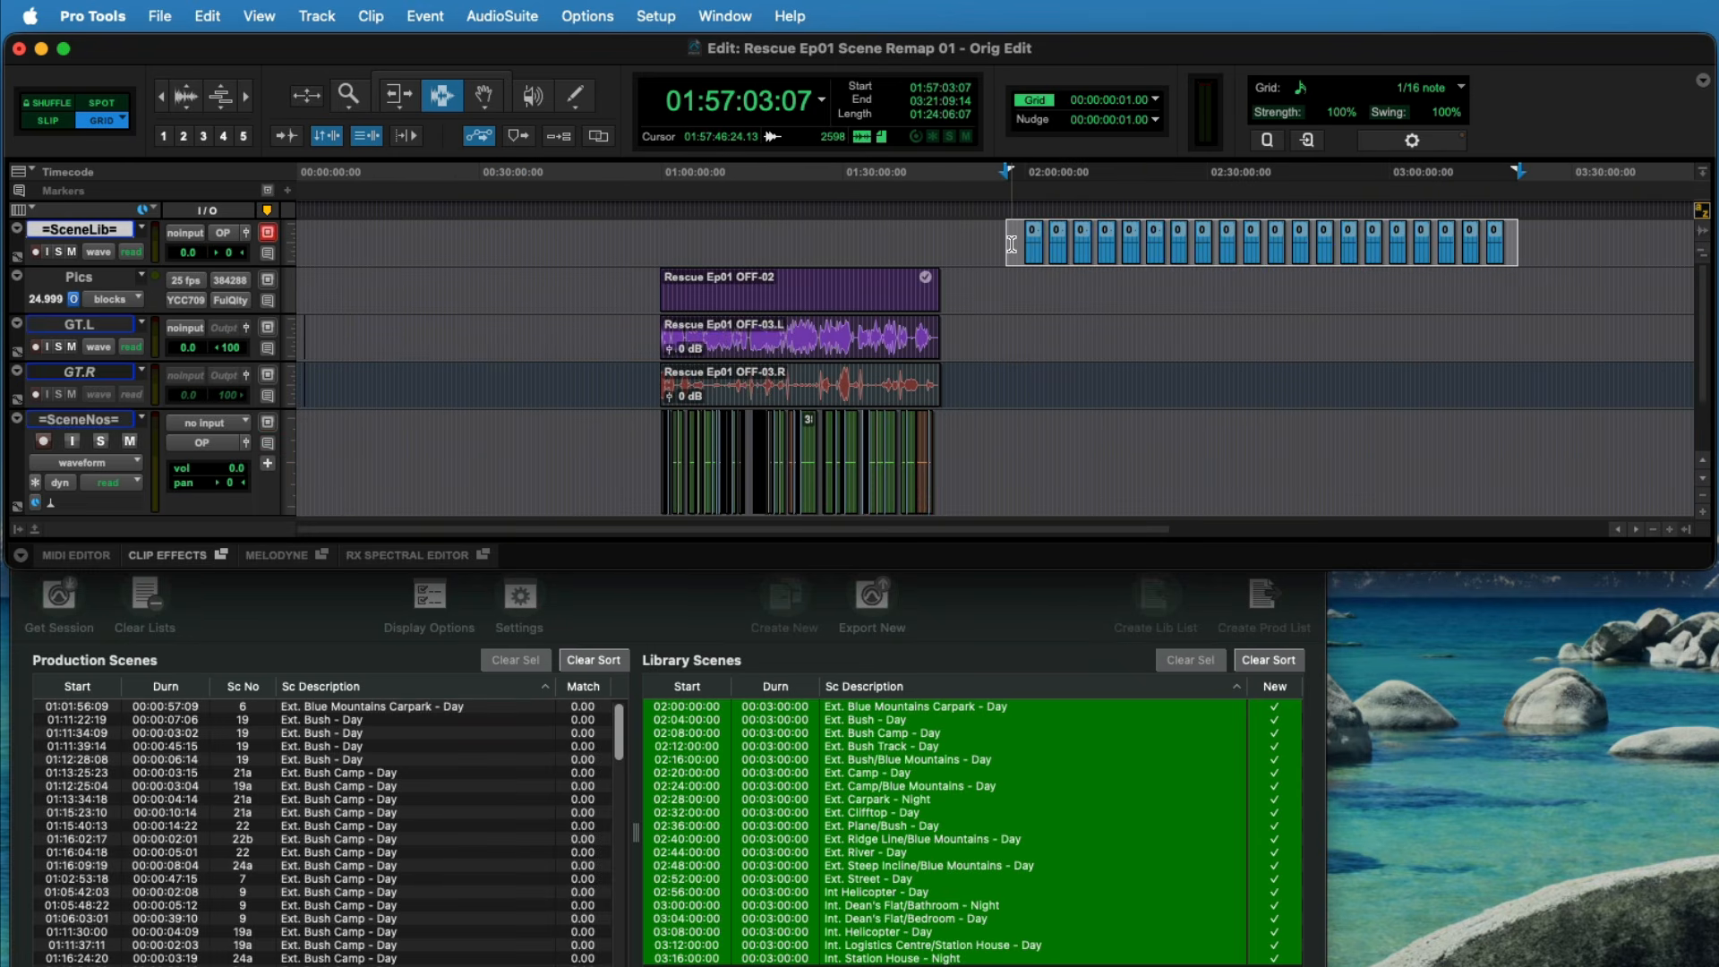
left_click(959, 435)
key("alt+Tab")
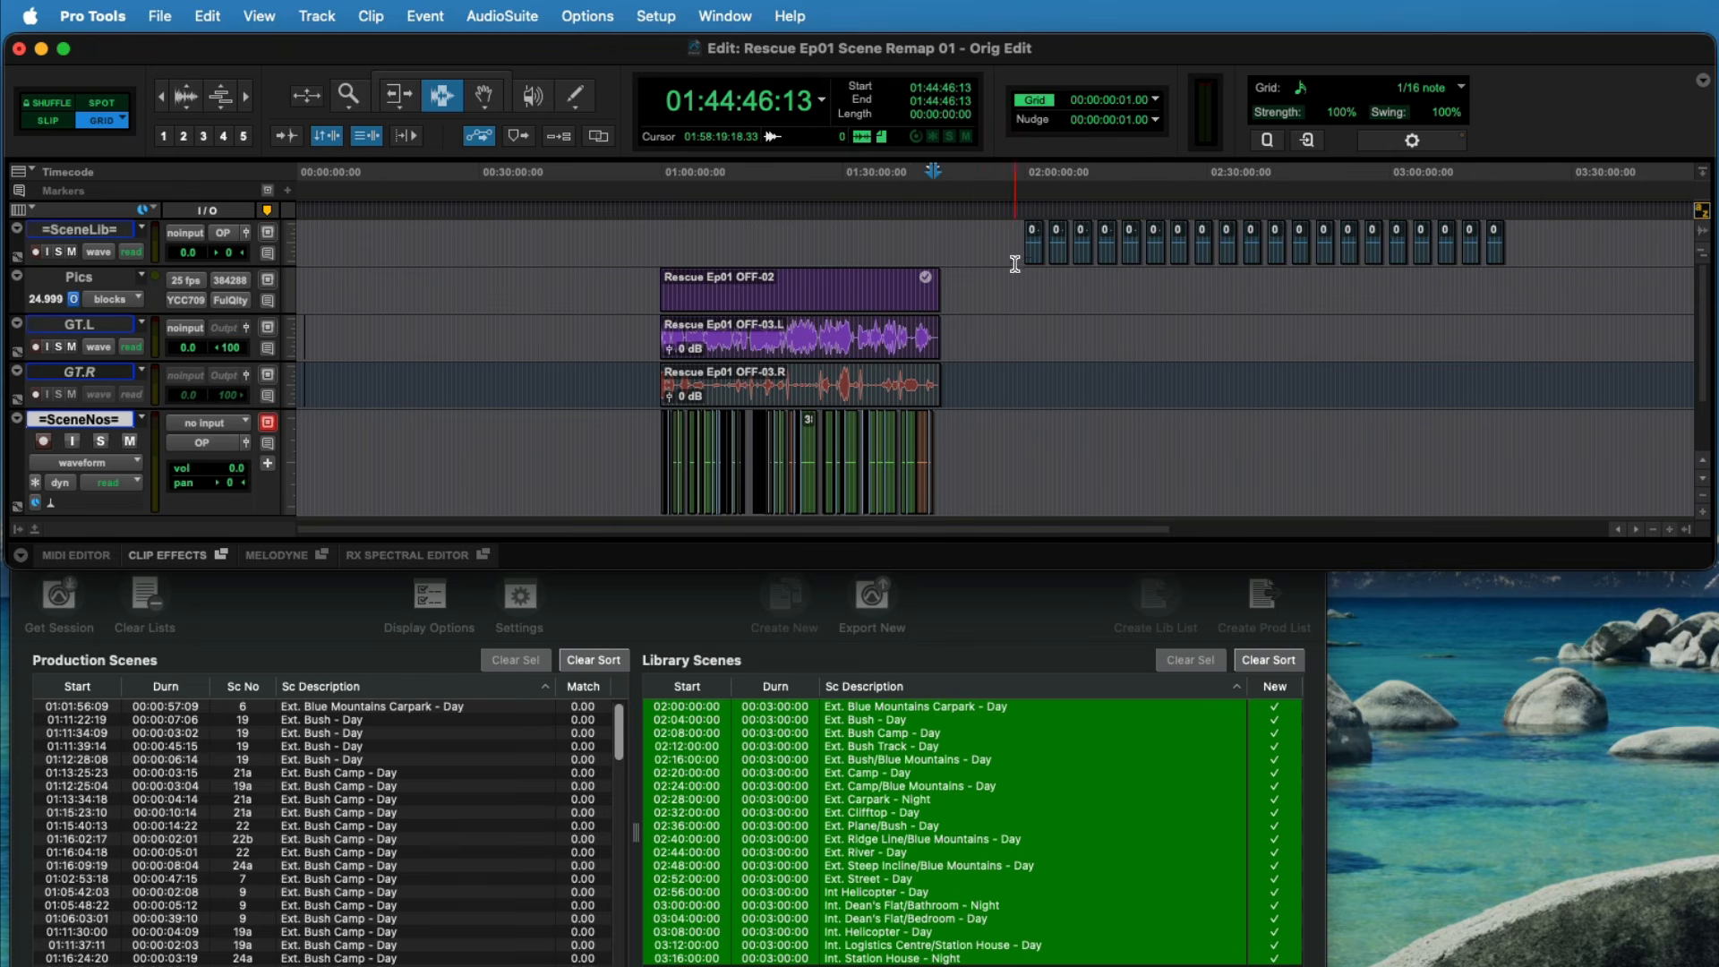
left_click_drag(1023, 242, 1551, 239)
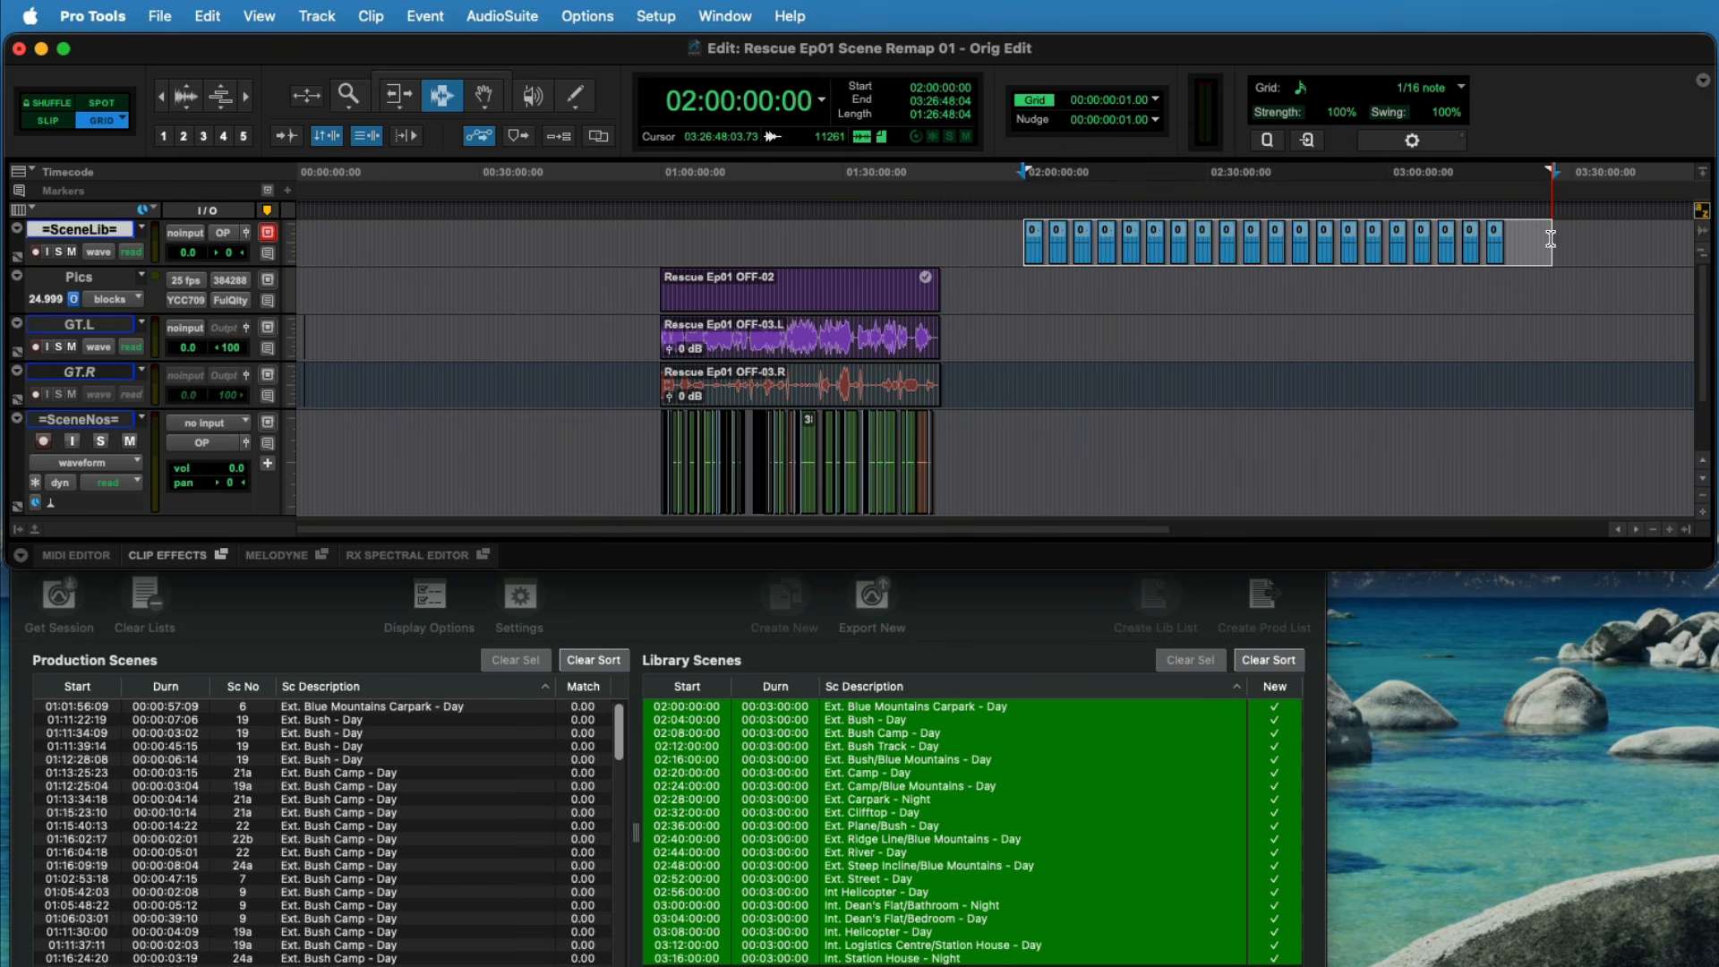
key("r")
key("r")
key("r")
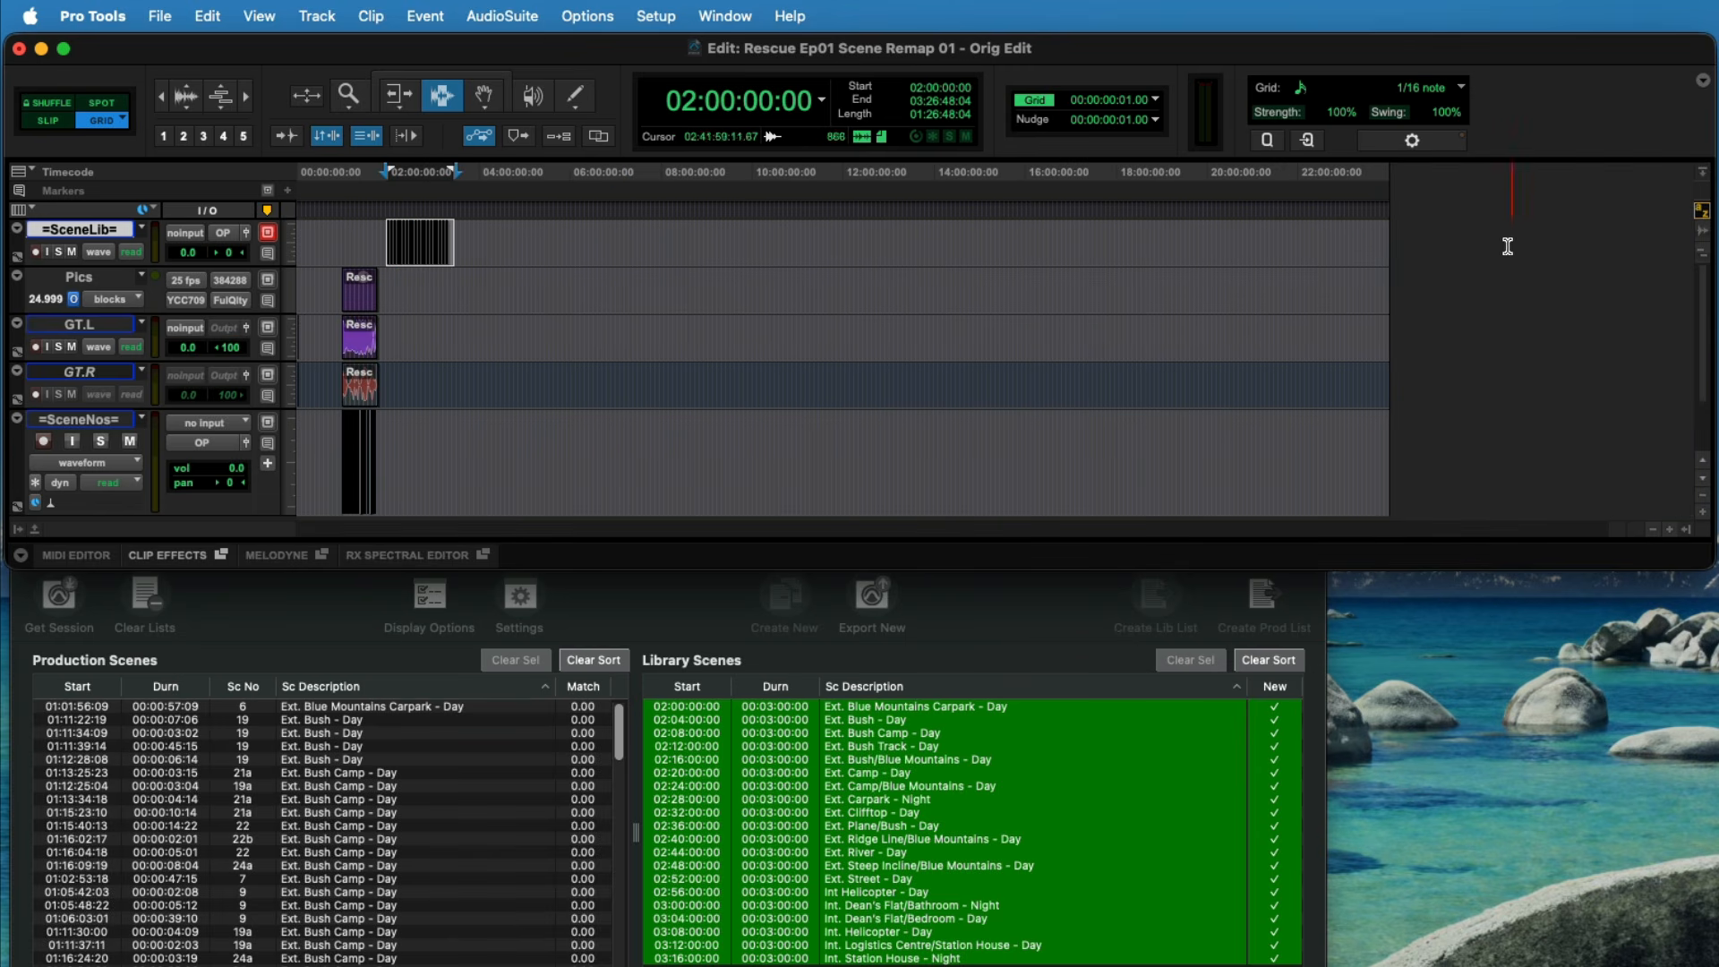
key("super+x")
key("KP_Multiply")
type("13:00:00:00")
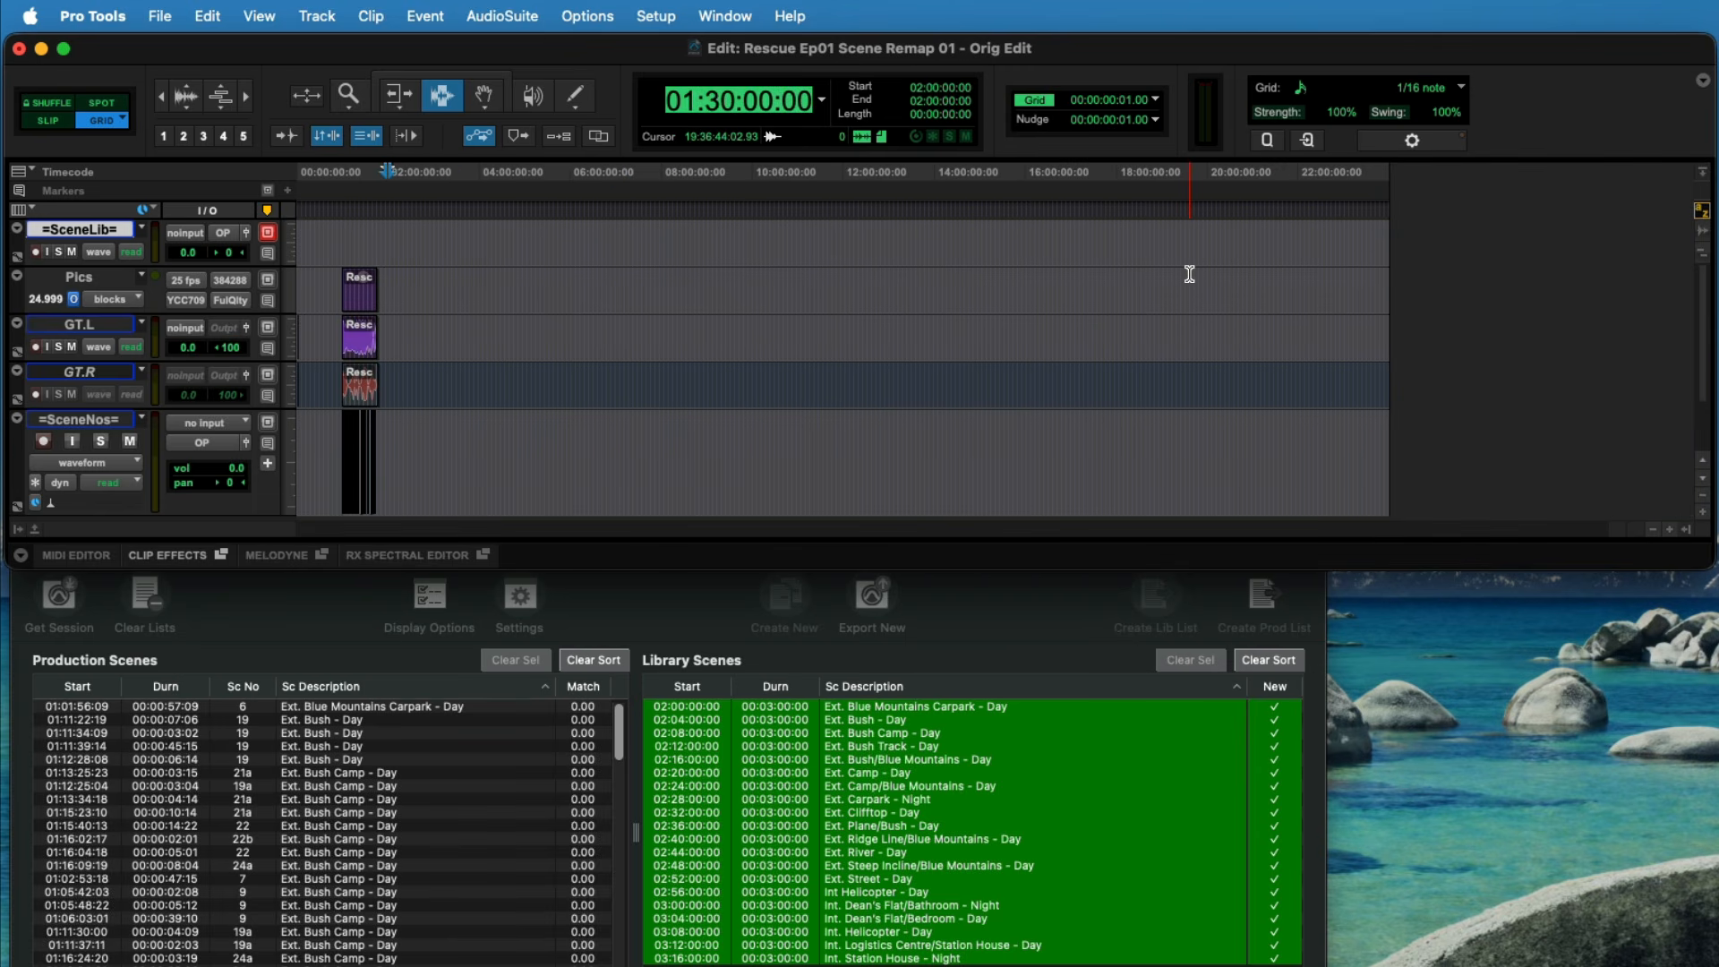
key("Return")
key("super+v")
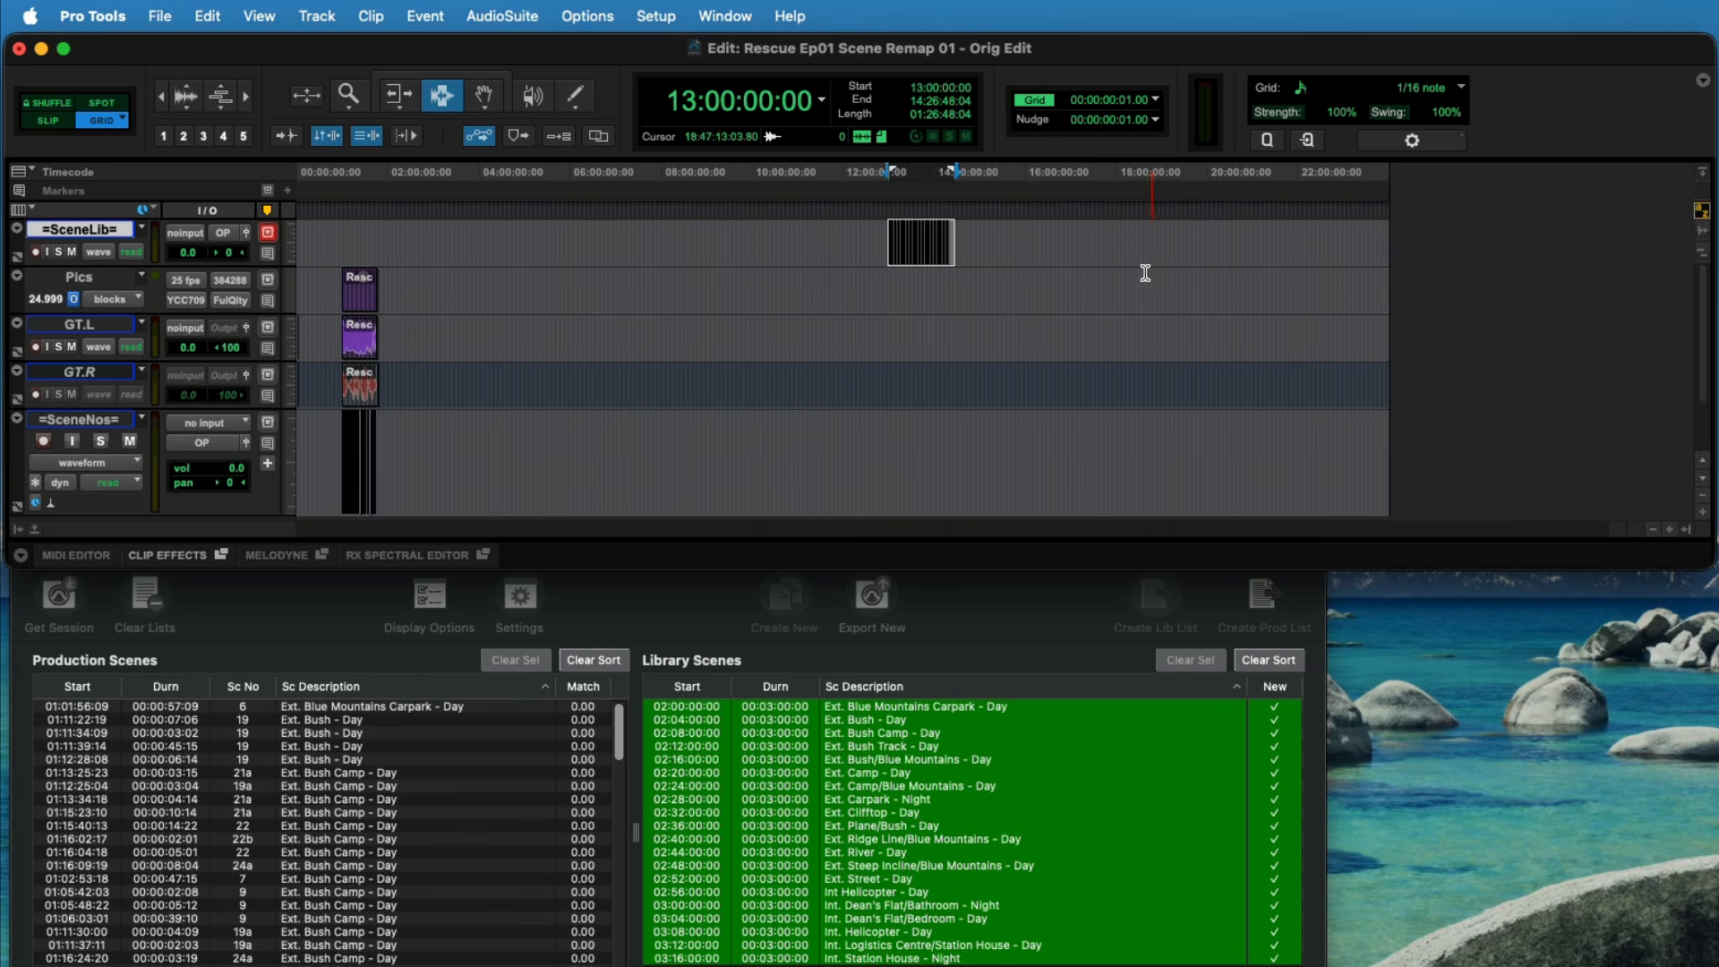
Step: Get the updated session into Scene Remap to match the production scenes with the relocated library scenes
left_click(873, 289)
left_click_drag(395, 443, 874, 458)
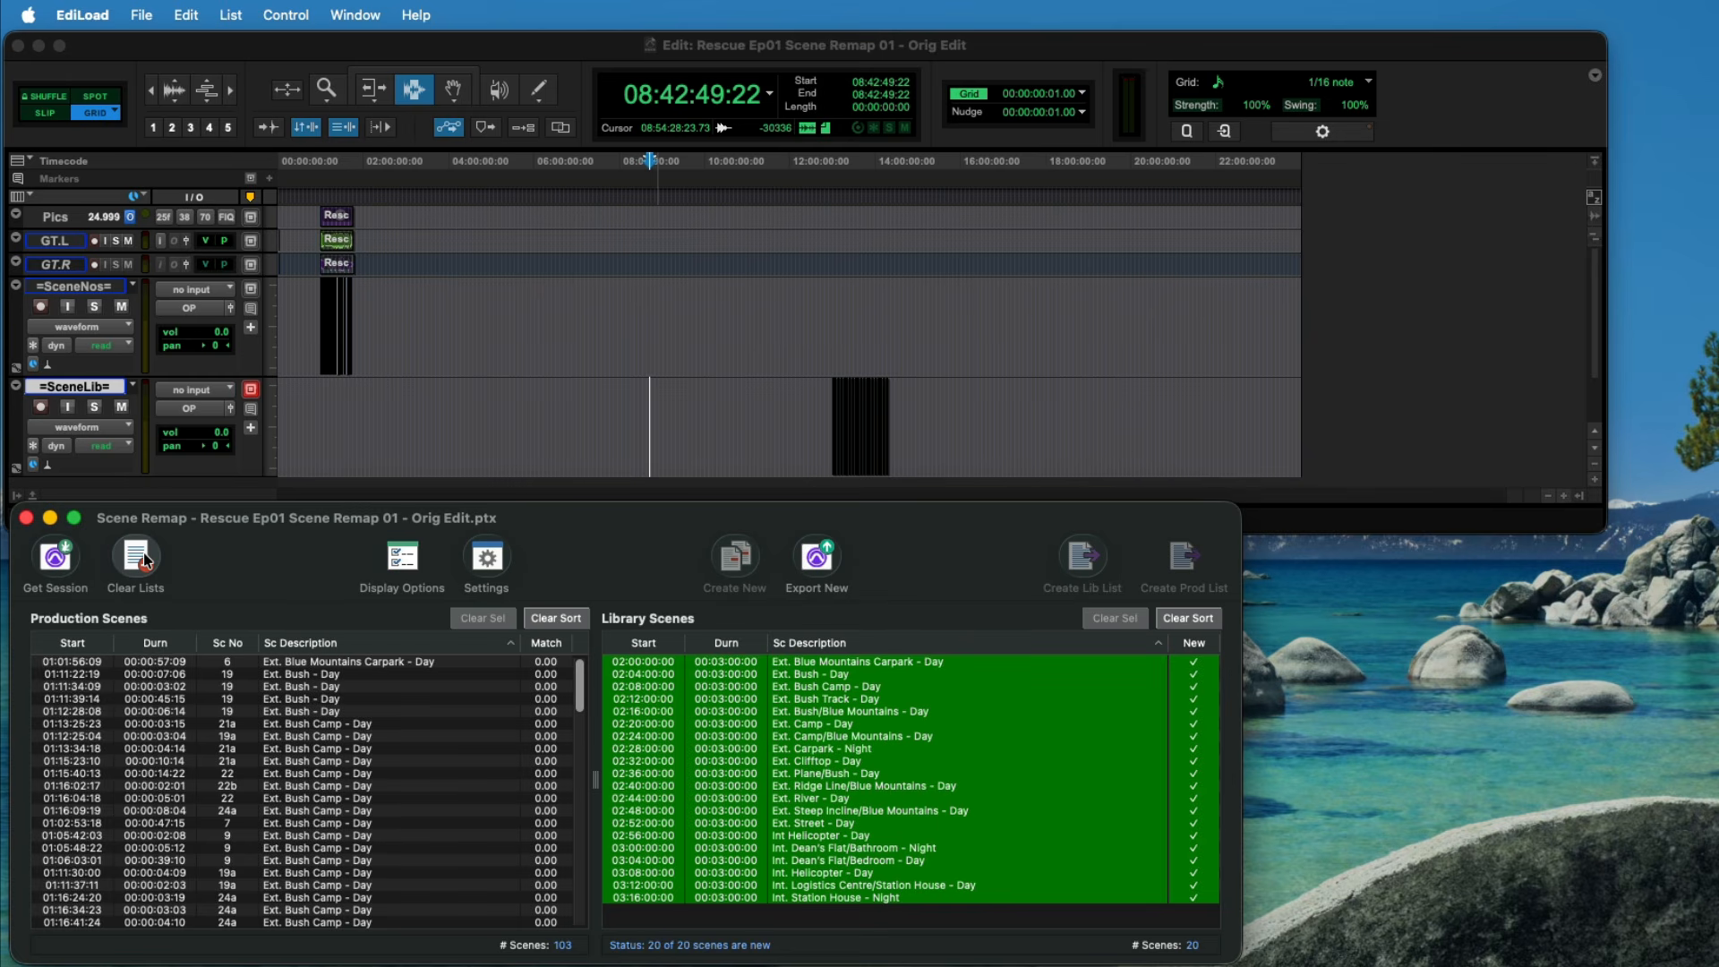
left_click(52, 558)
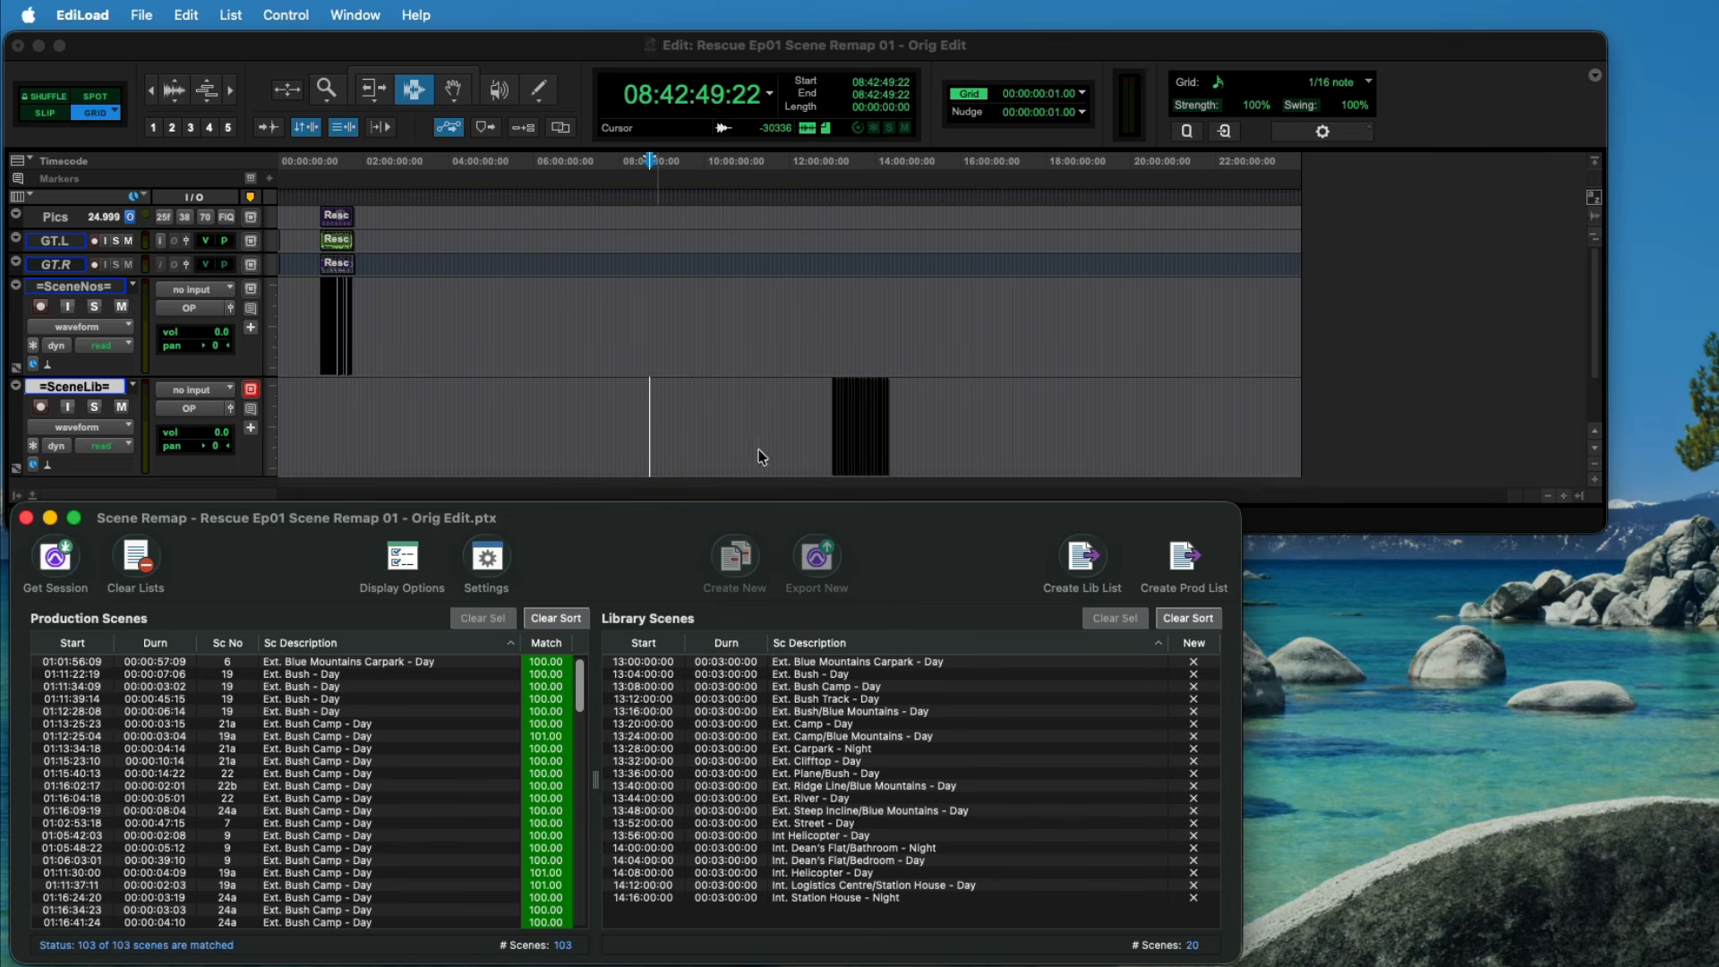
Step: Select the empty timeline range on the Pics, GT.L and GT.R tracks spanning the library scenes
left_click(855, 431)
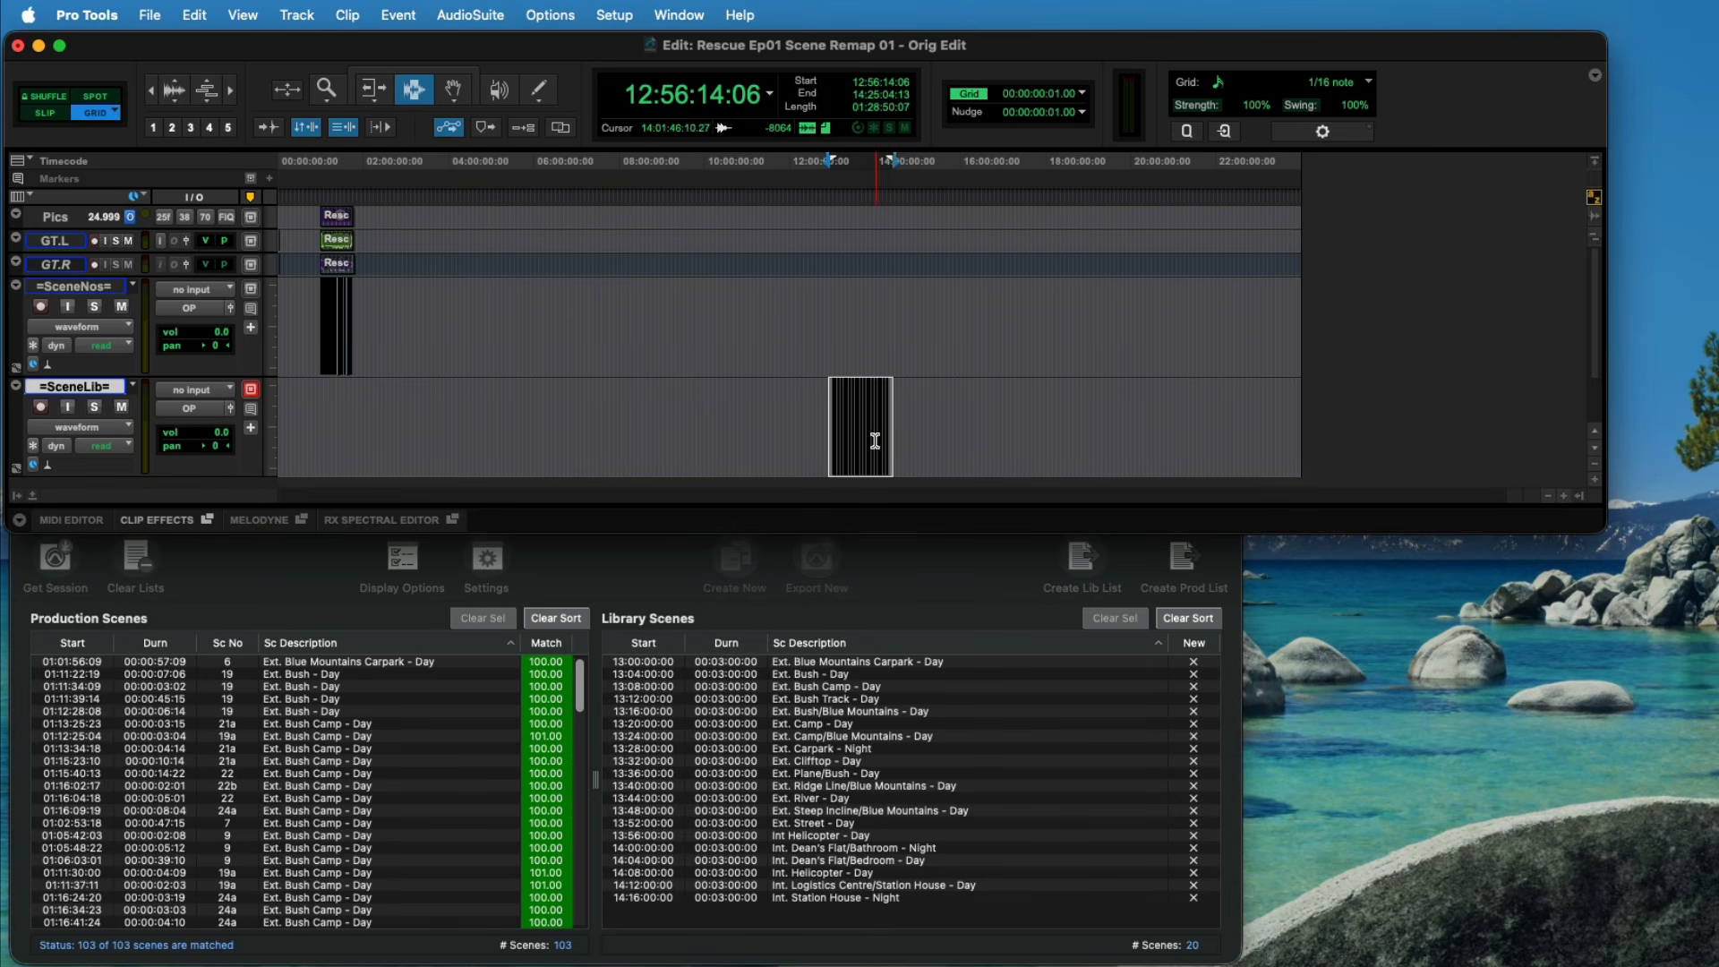
left_click(876, 443)
left_click(852, 430)
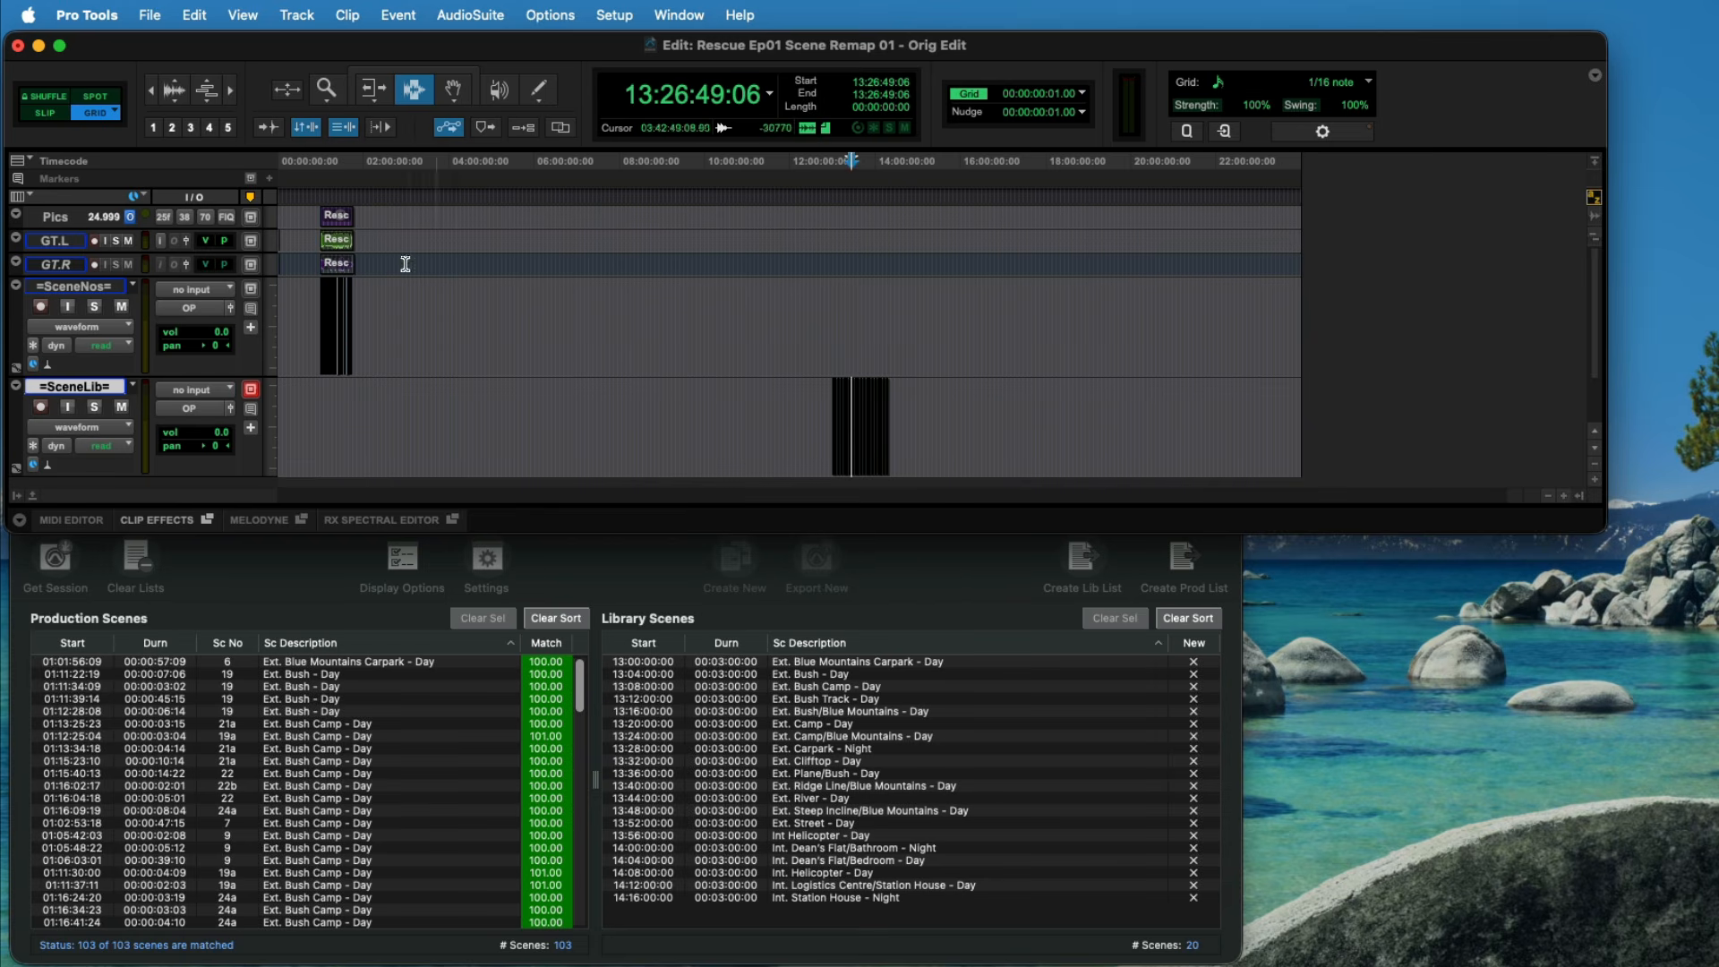
left_click_drag(323, 215, 368, 267)
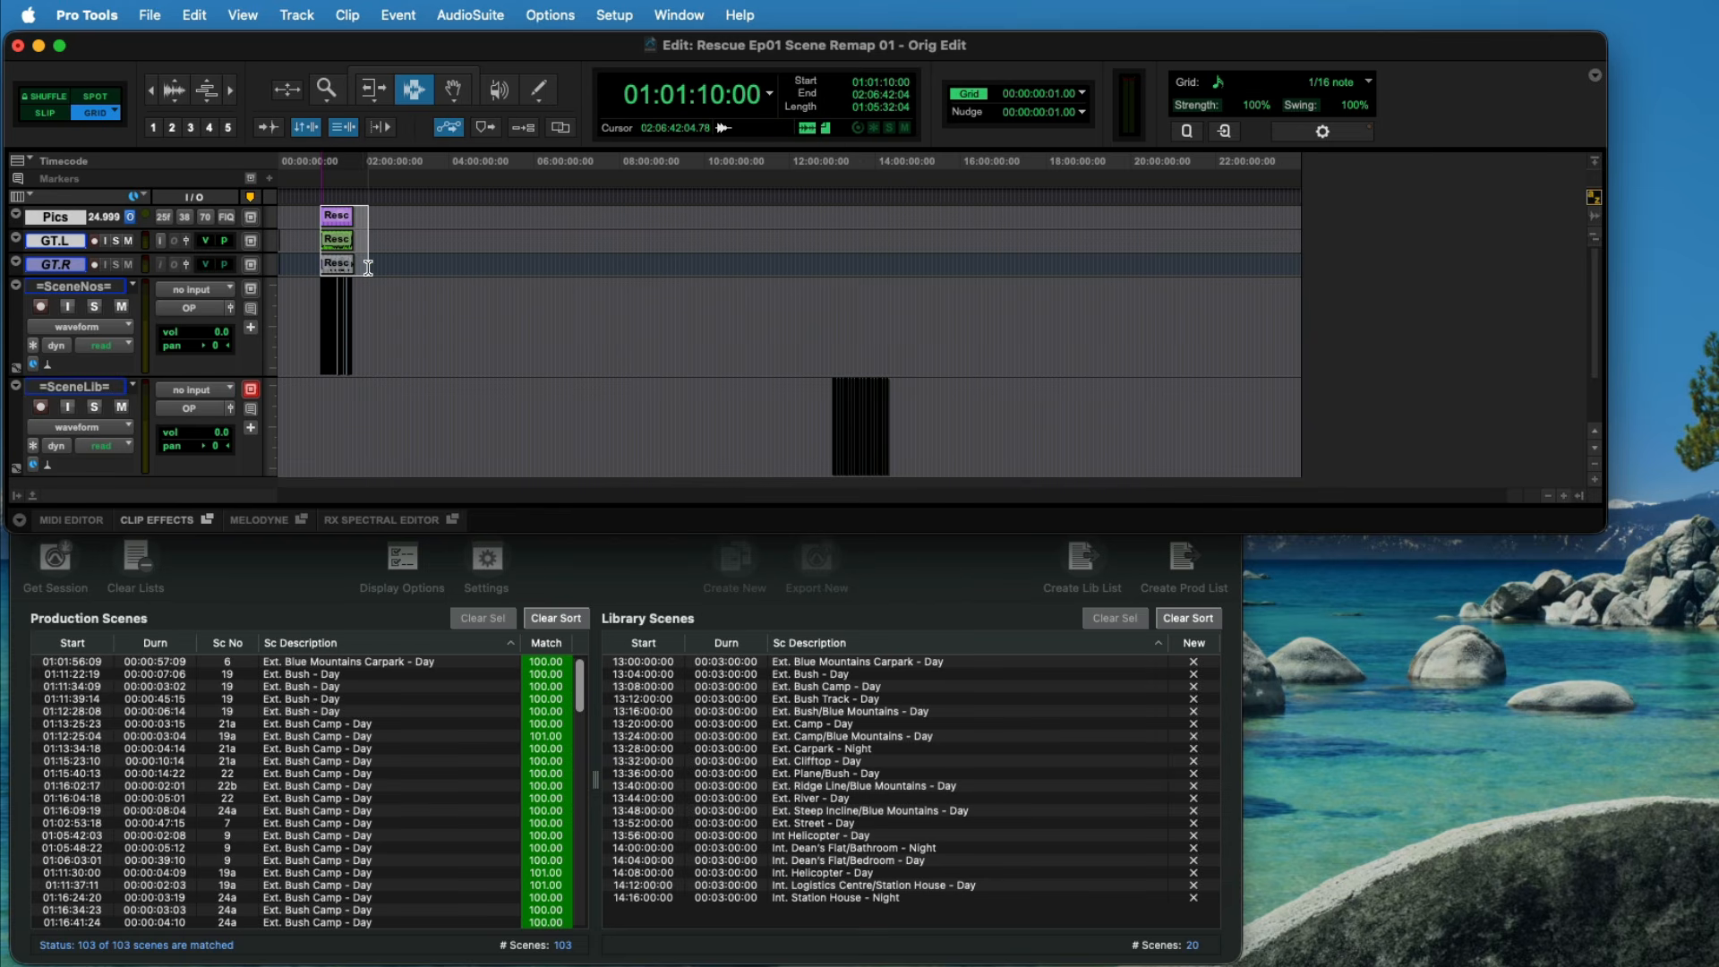
left_click_drag(829, 216, 909, 266)
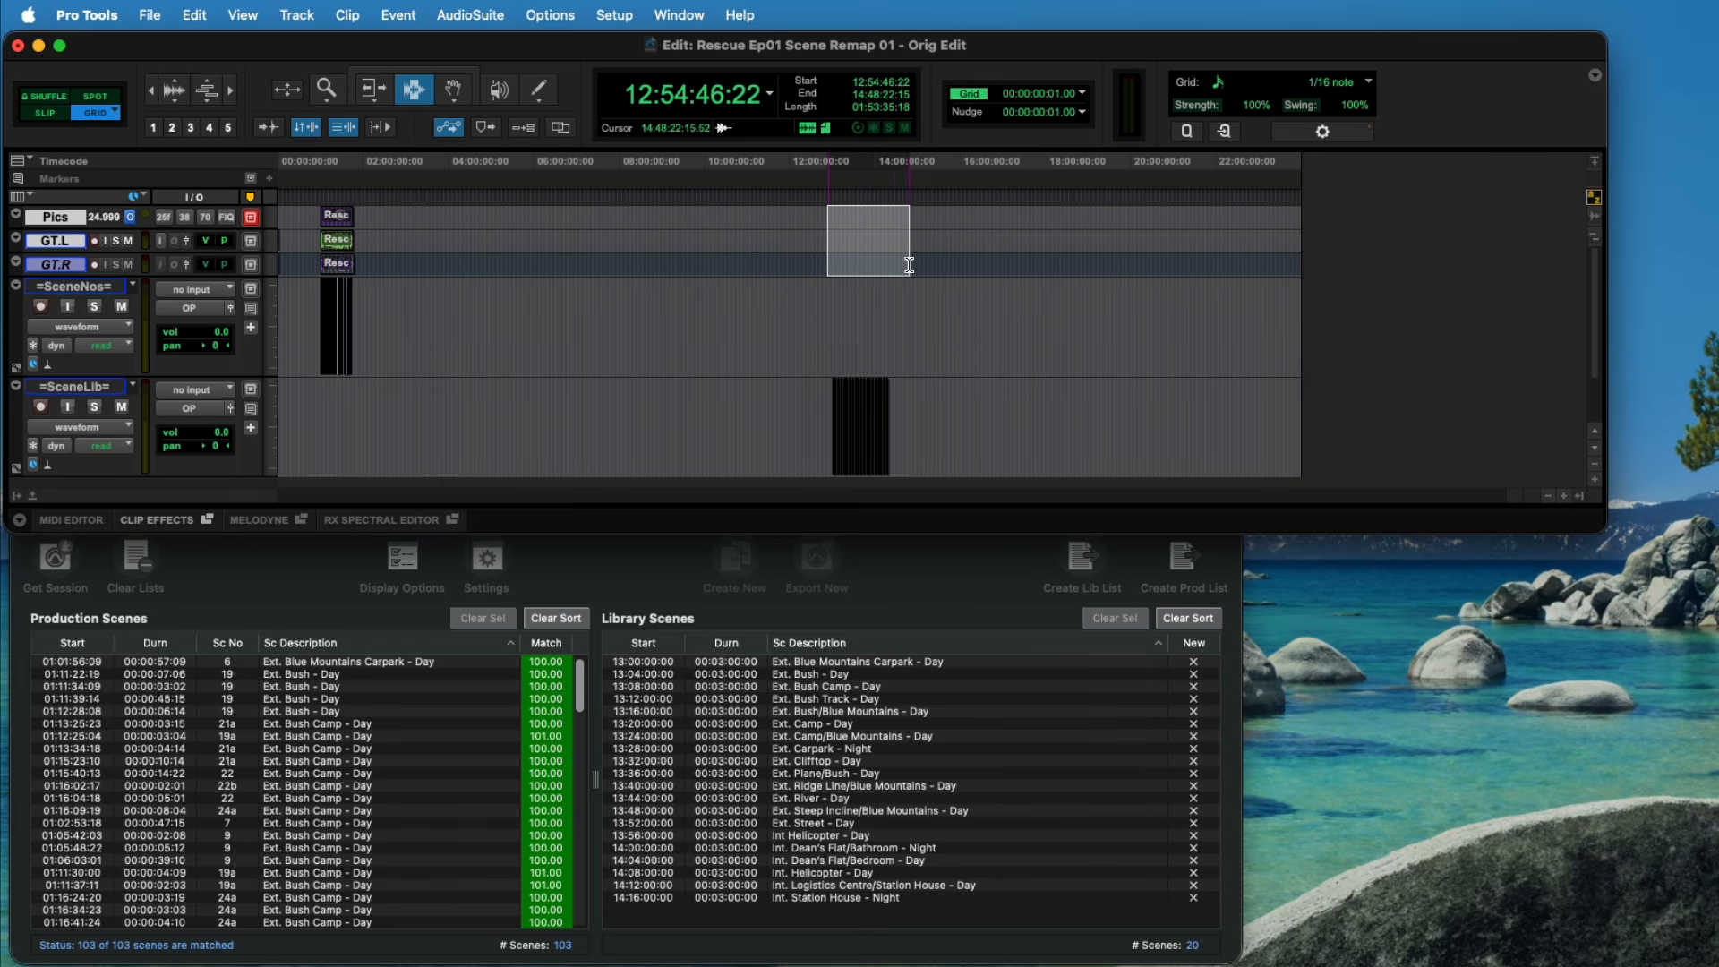
Step: Create a library change list from the matched scenes
left_click(963, 563)
left_click(1080, 571)
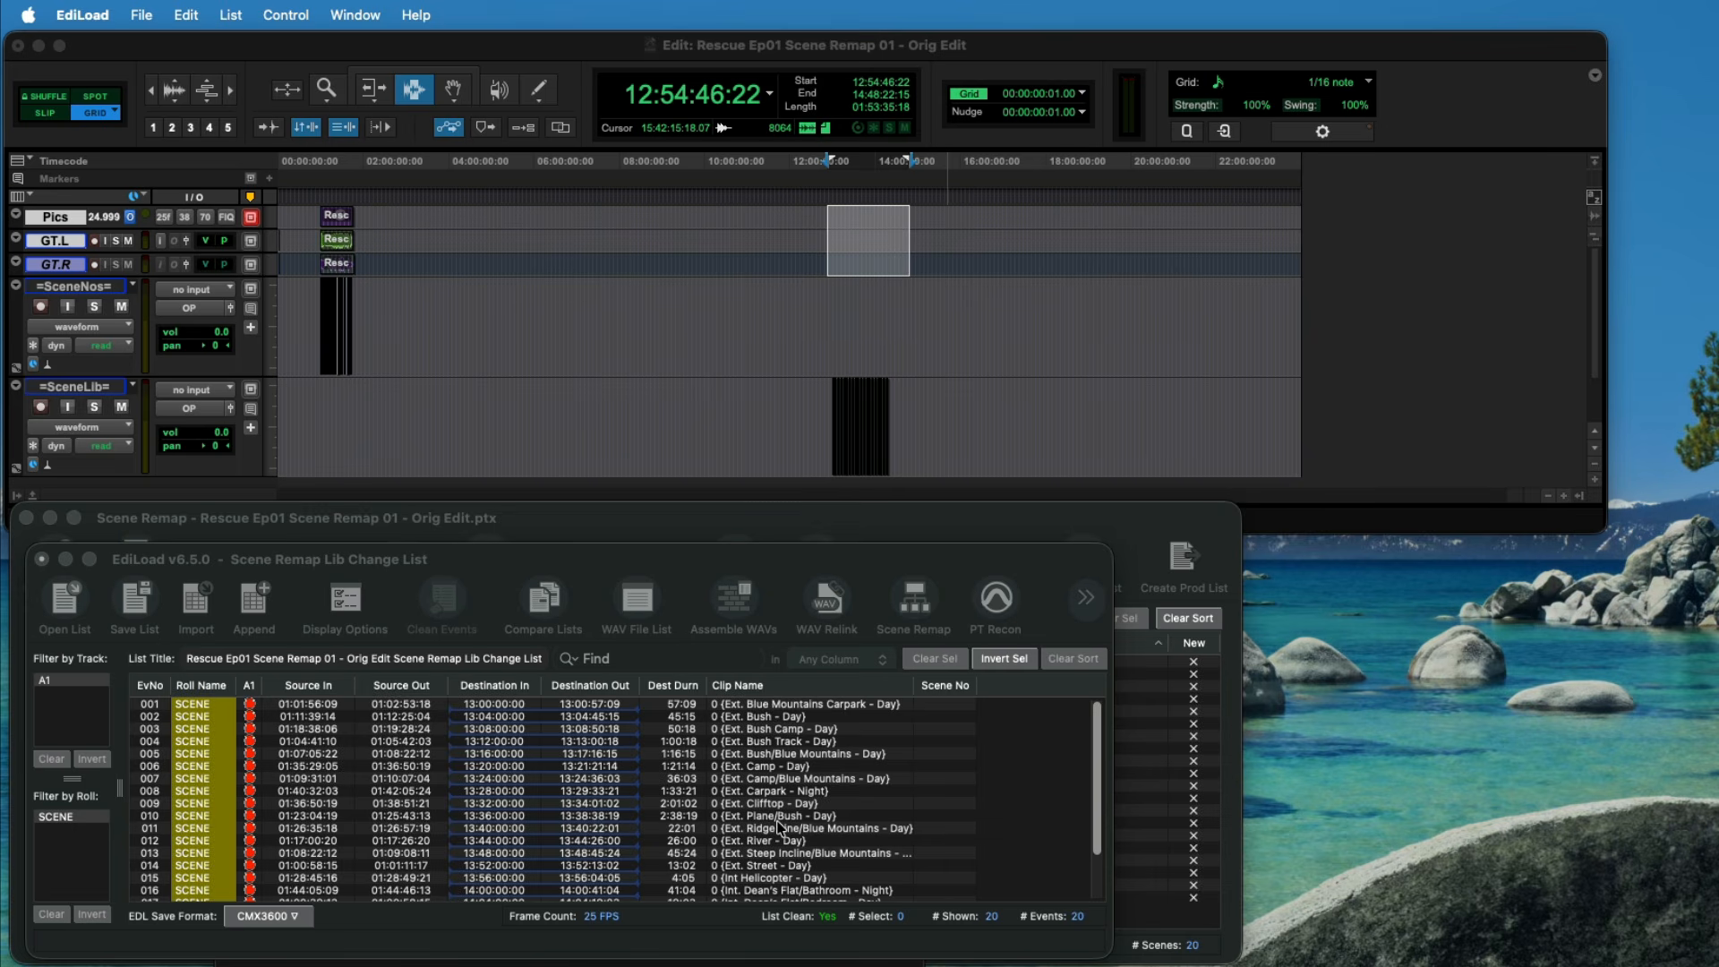
left_click_drag(583, 564, 595, 563)
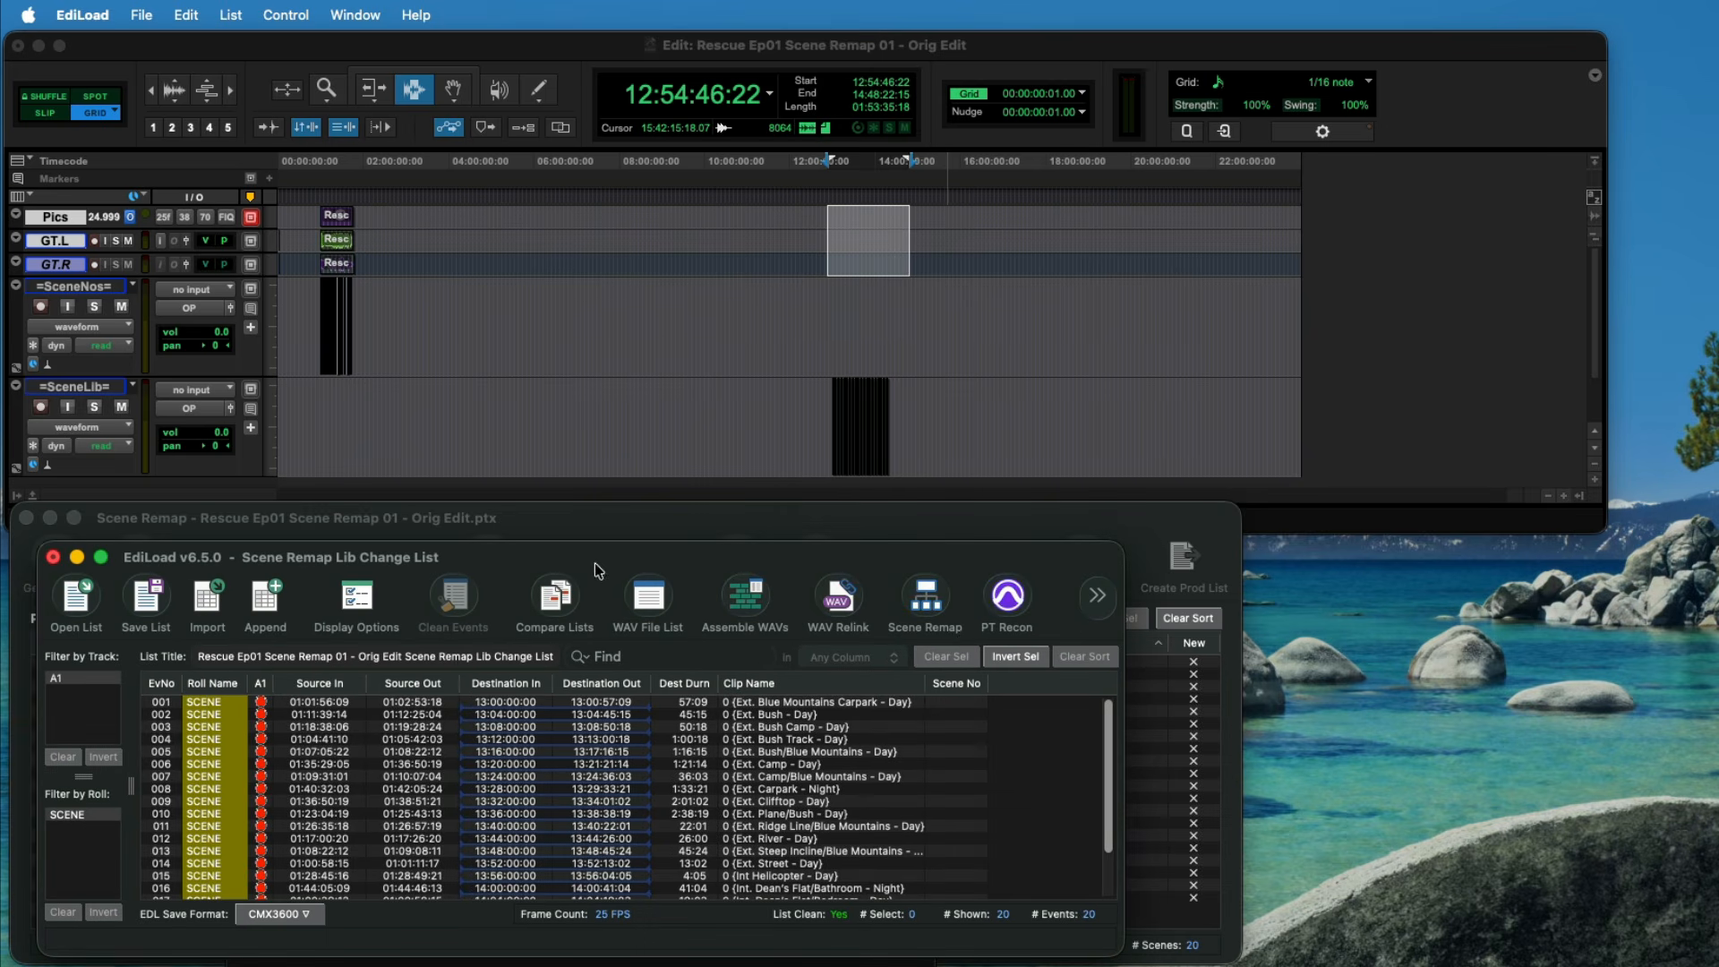
Step: Re-conform all events of the library change list in Pro Tools and dismiss the completion message
left_click(1014, 631)
left_click(743, 920)
left_click(826, 917)
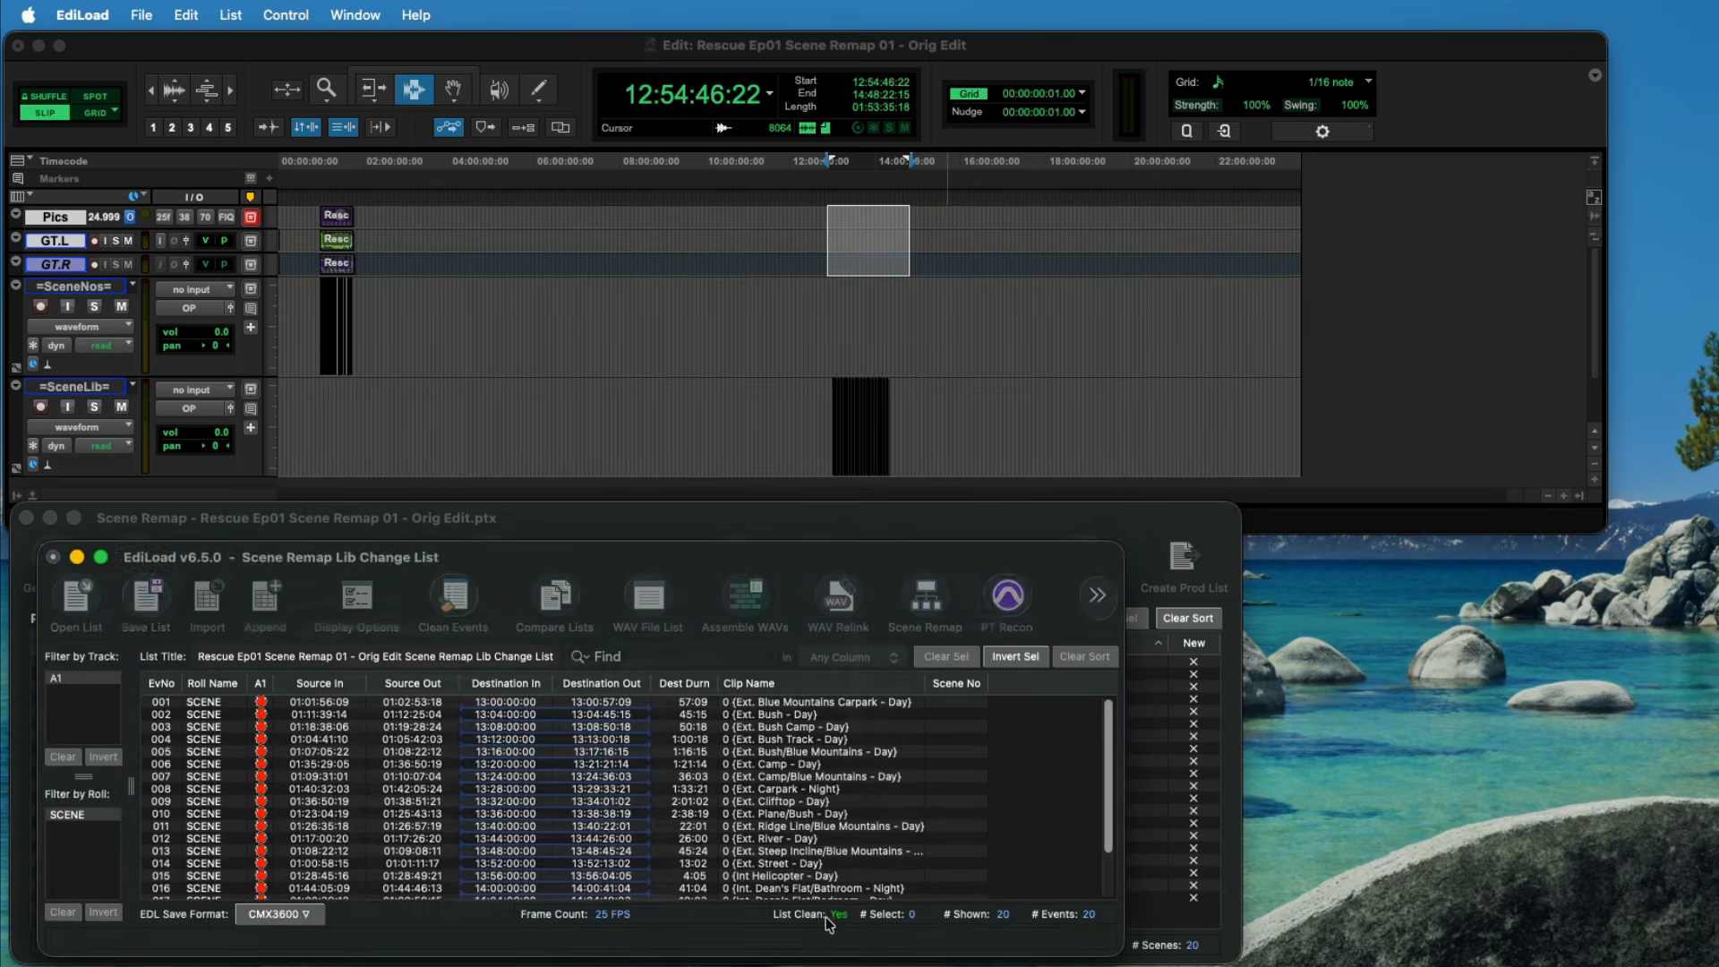
left_click(1173, 879)
left_click(651, 878)
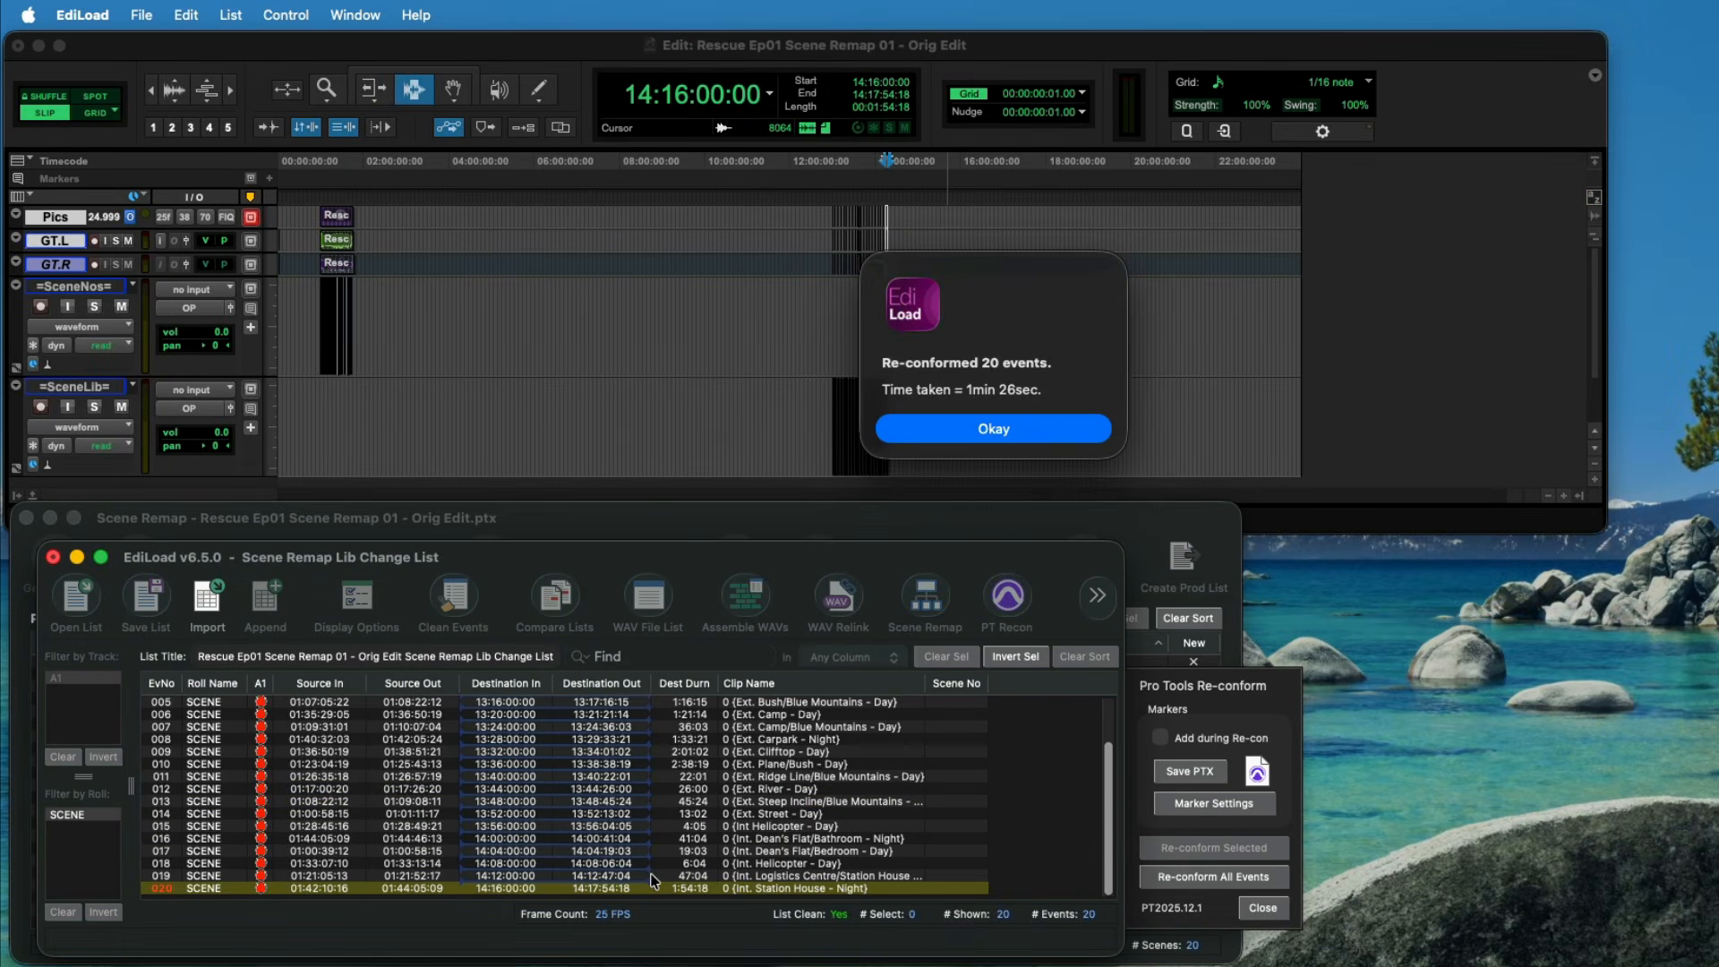
left_click(955, 429)
Step: Examine the re-conformed guide clips against the first library scenes, from Ext. Blue Mountains Carpark - Day to Ext. Bush Camp - Day
left_click(840, 366)
left_click(839, 388)
key("t")
key("t")
key("t")
key("t")
key("t")
key("t")
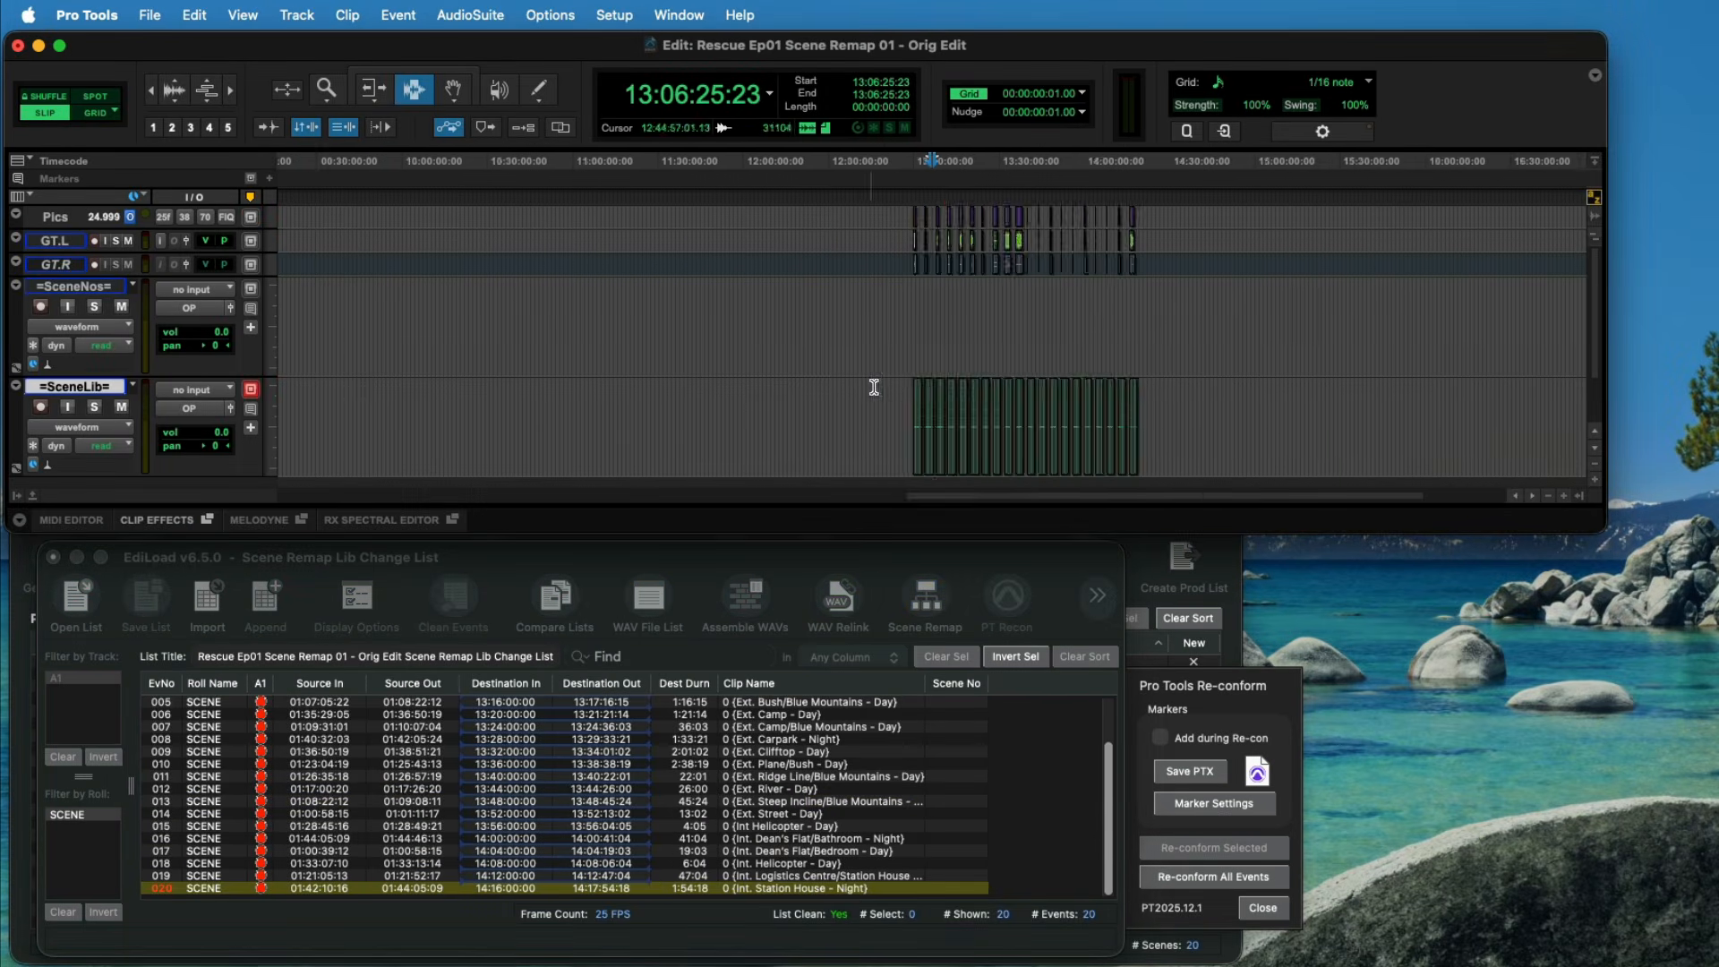
scroll(911, 408, "down", 1)
double_click(688, 402)
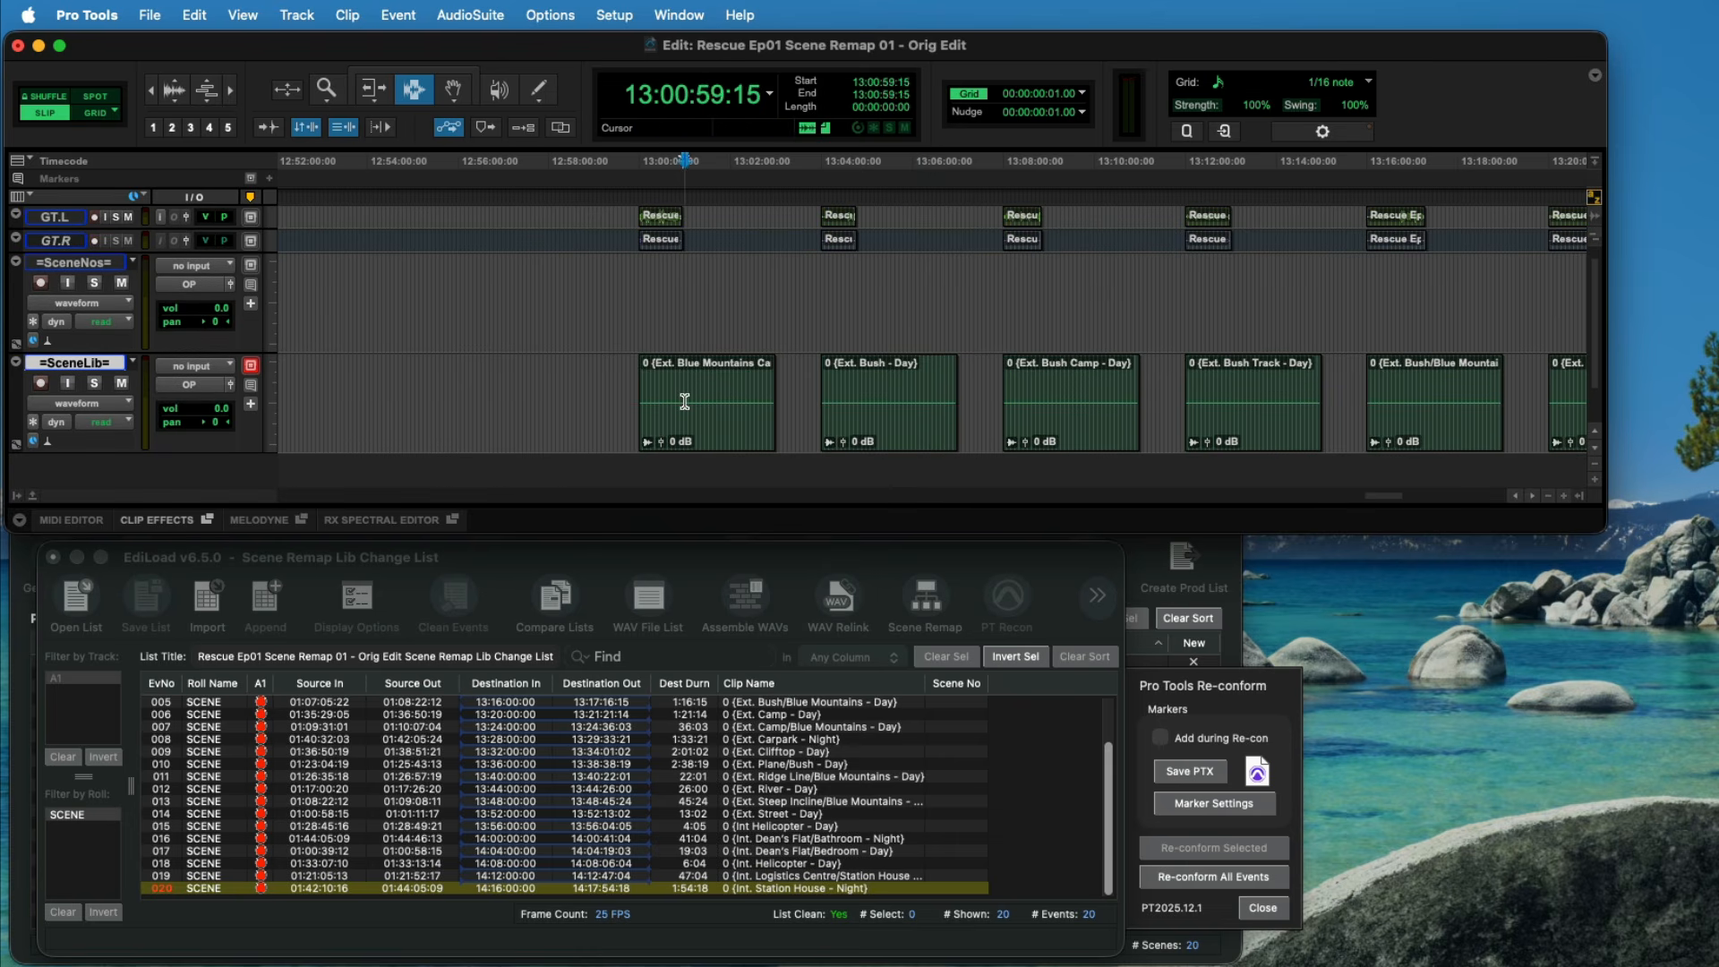
double_click(864, 405)
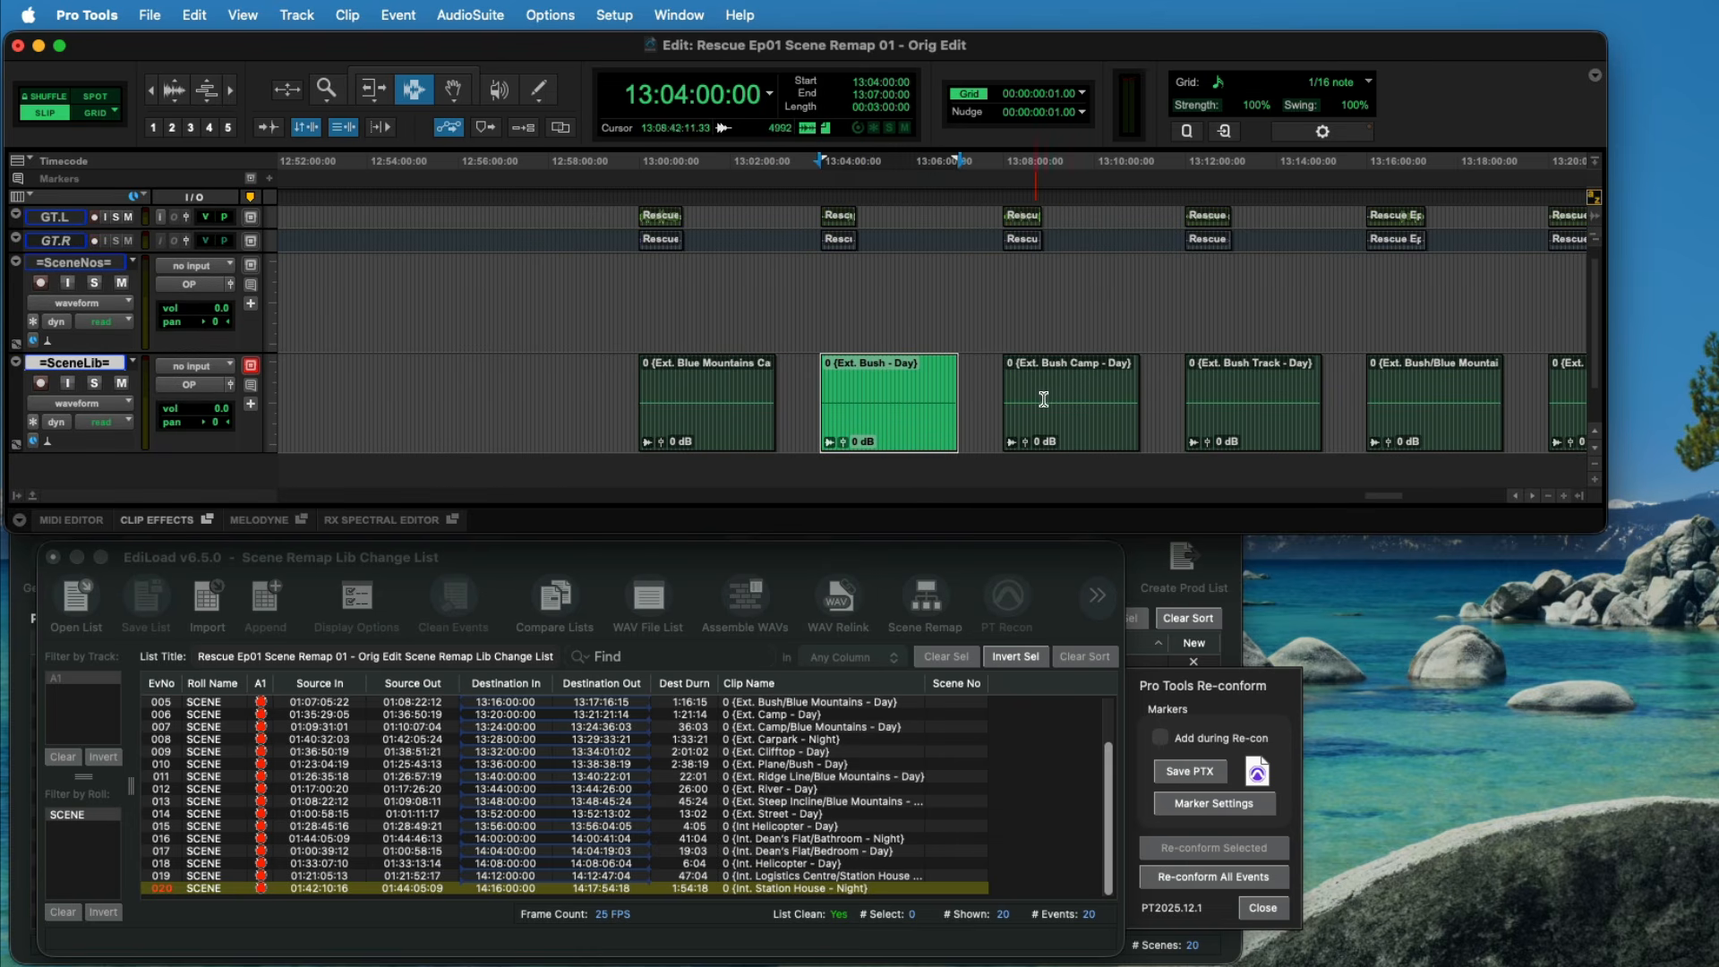
double_click(1064, 399)
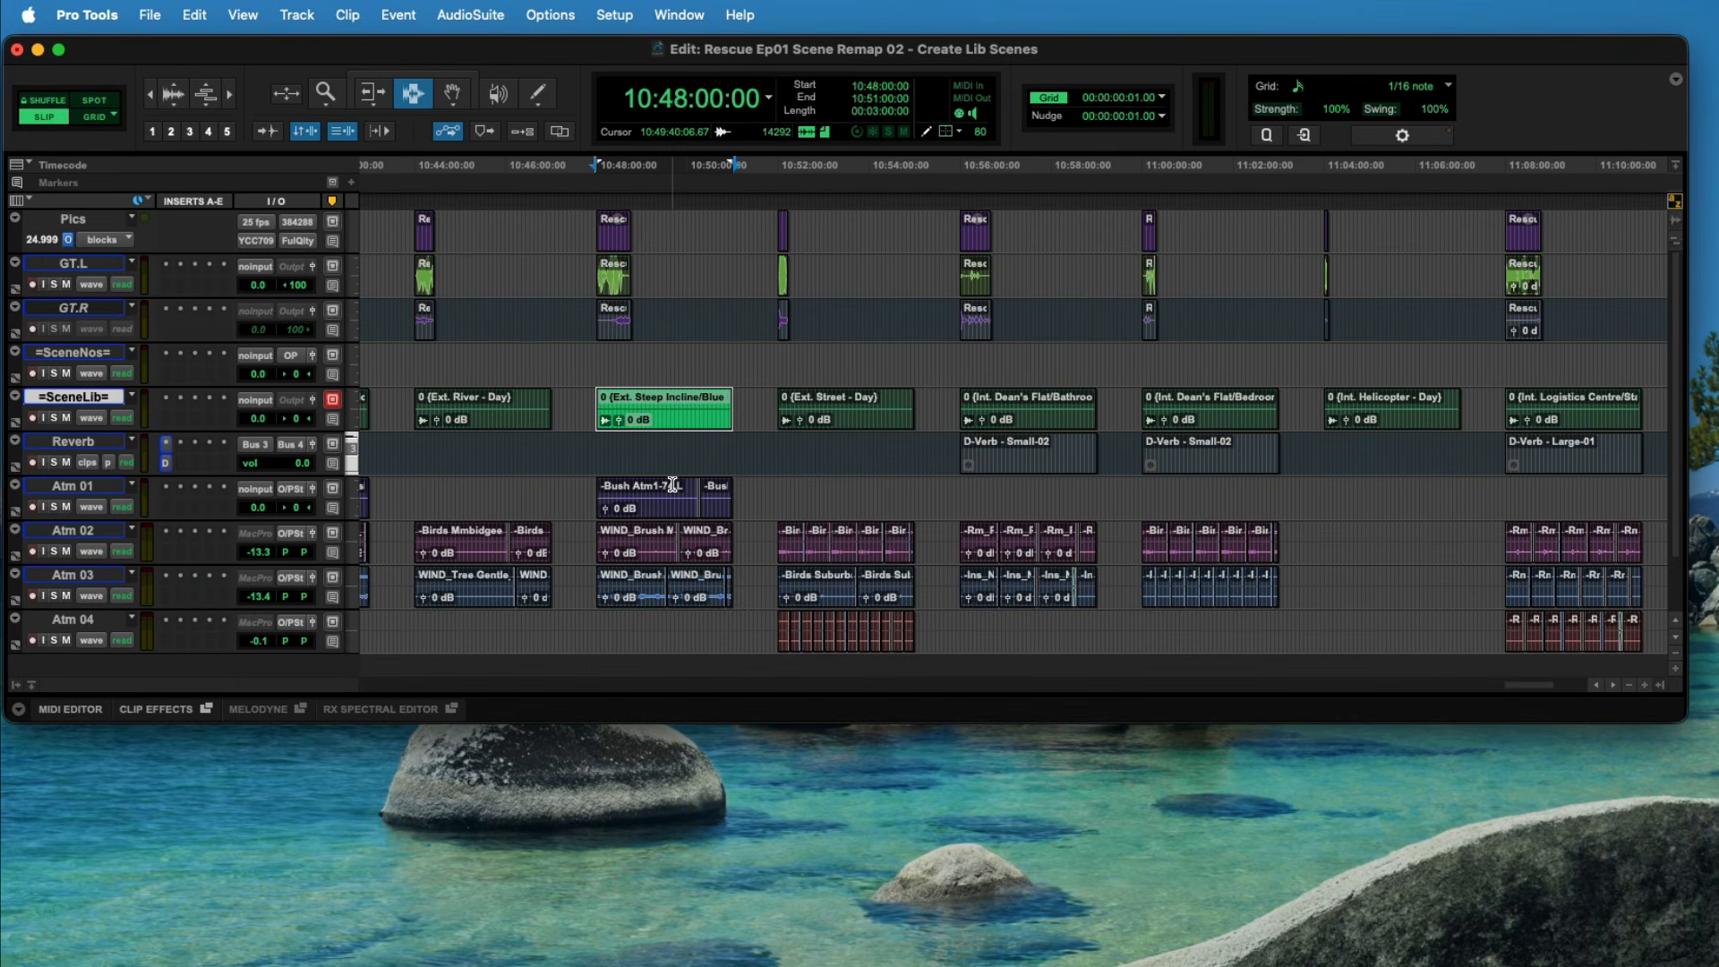
Step: Review the atmosphere clips on tracks Atm 01 to Atm 04 beneath the library scenes, including Ext. Street - Day
left_click_drag(572, 488, 1316, 618)
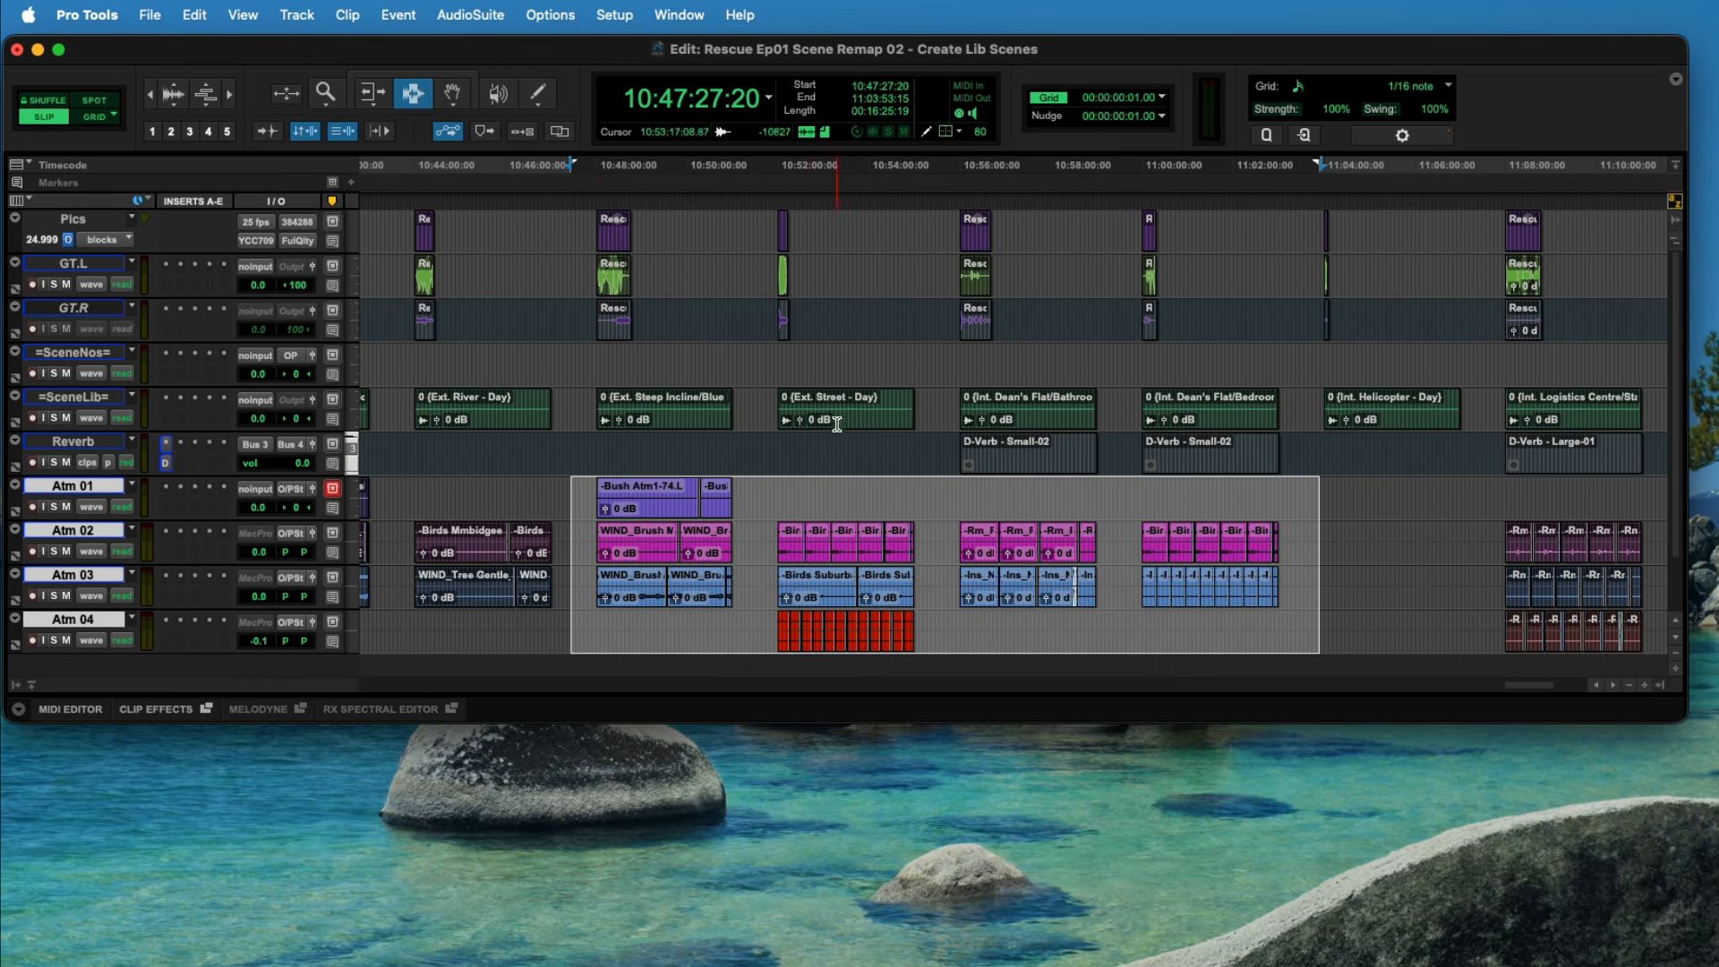
left_click(839, 415)
double_click(839, 414)
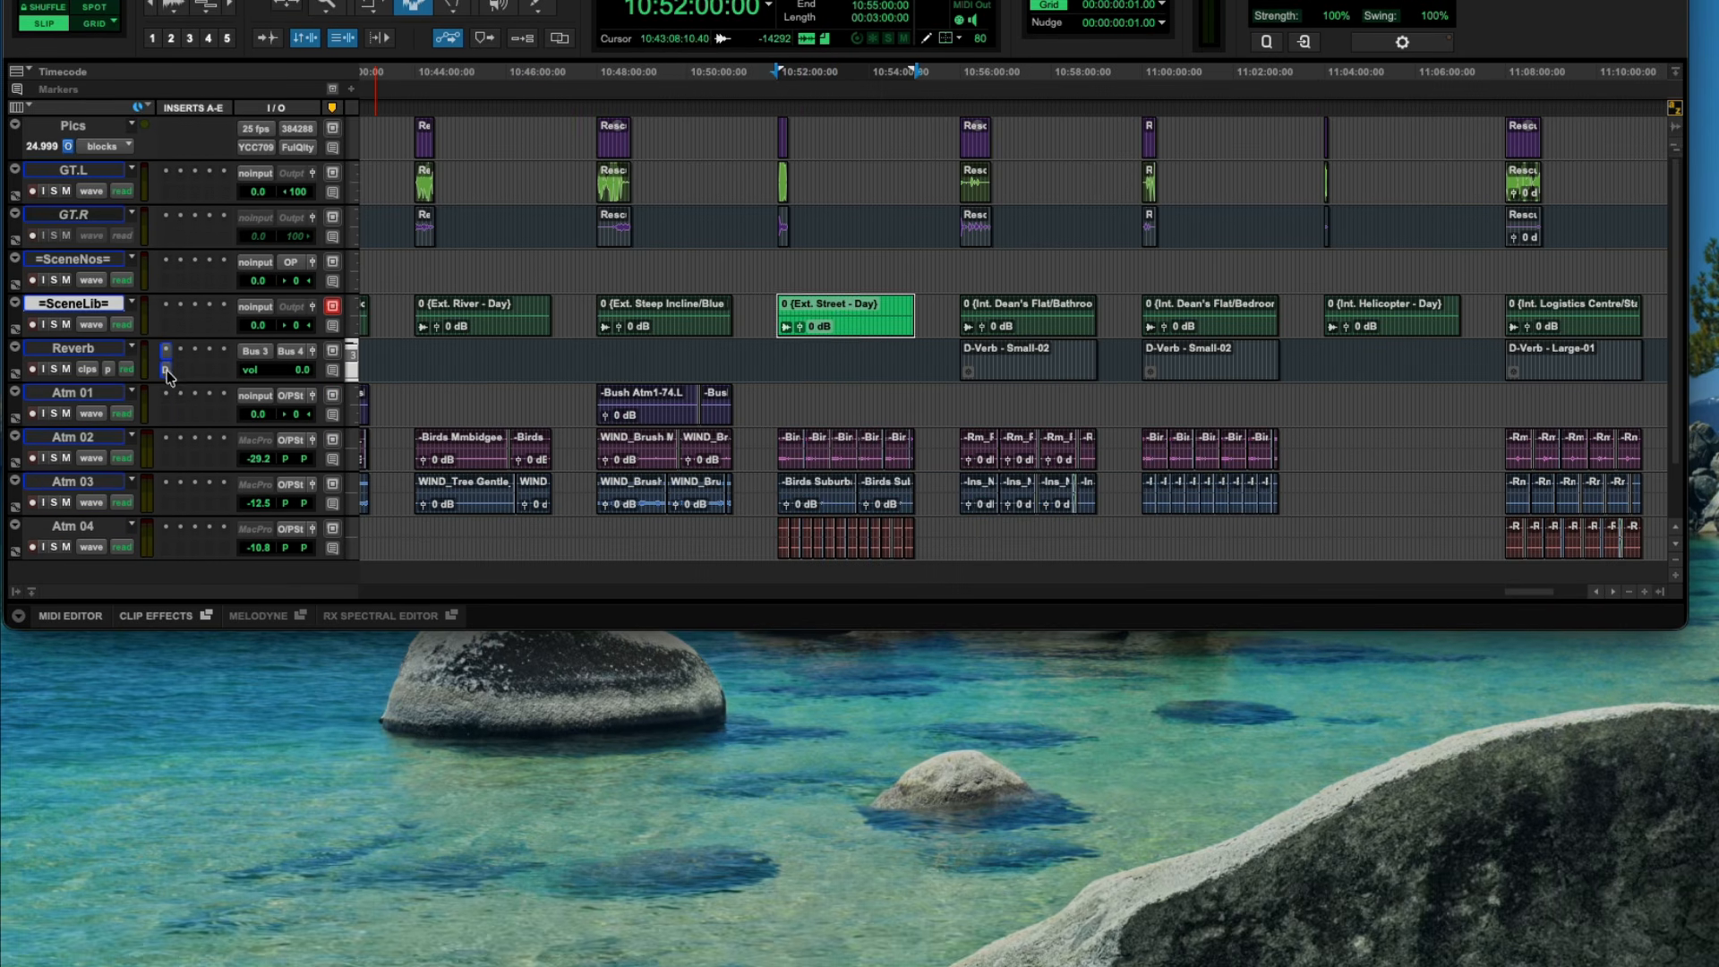
Step: Open the D-Verb insert on the Reverb track and inspect the reverb, guide and atmosphere clips for the interior library scenes
left_click(166, 462)
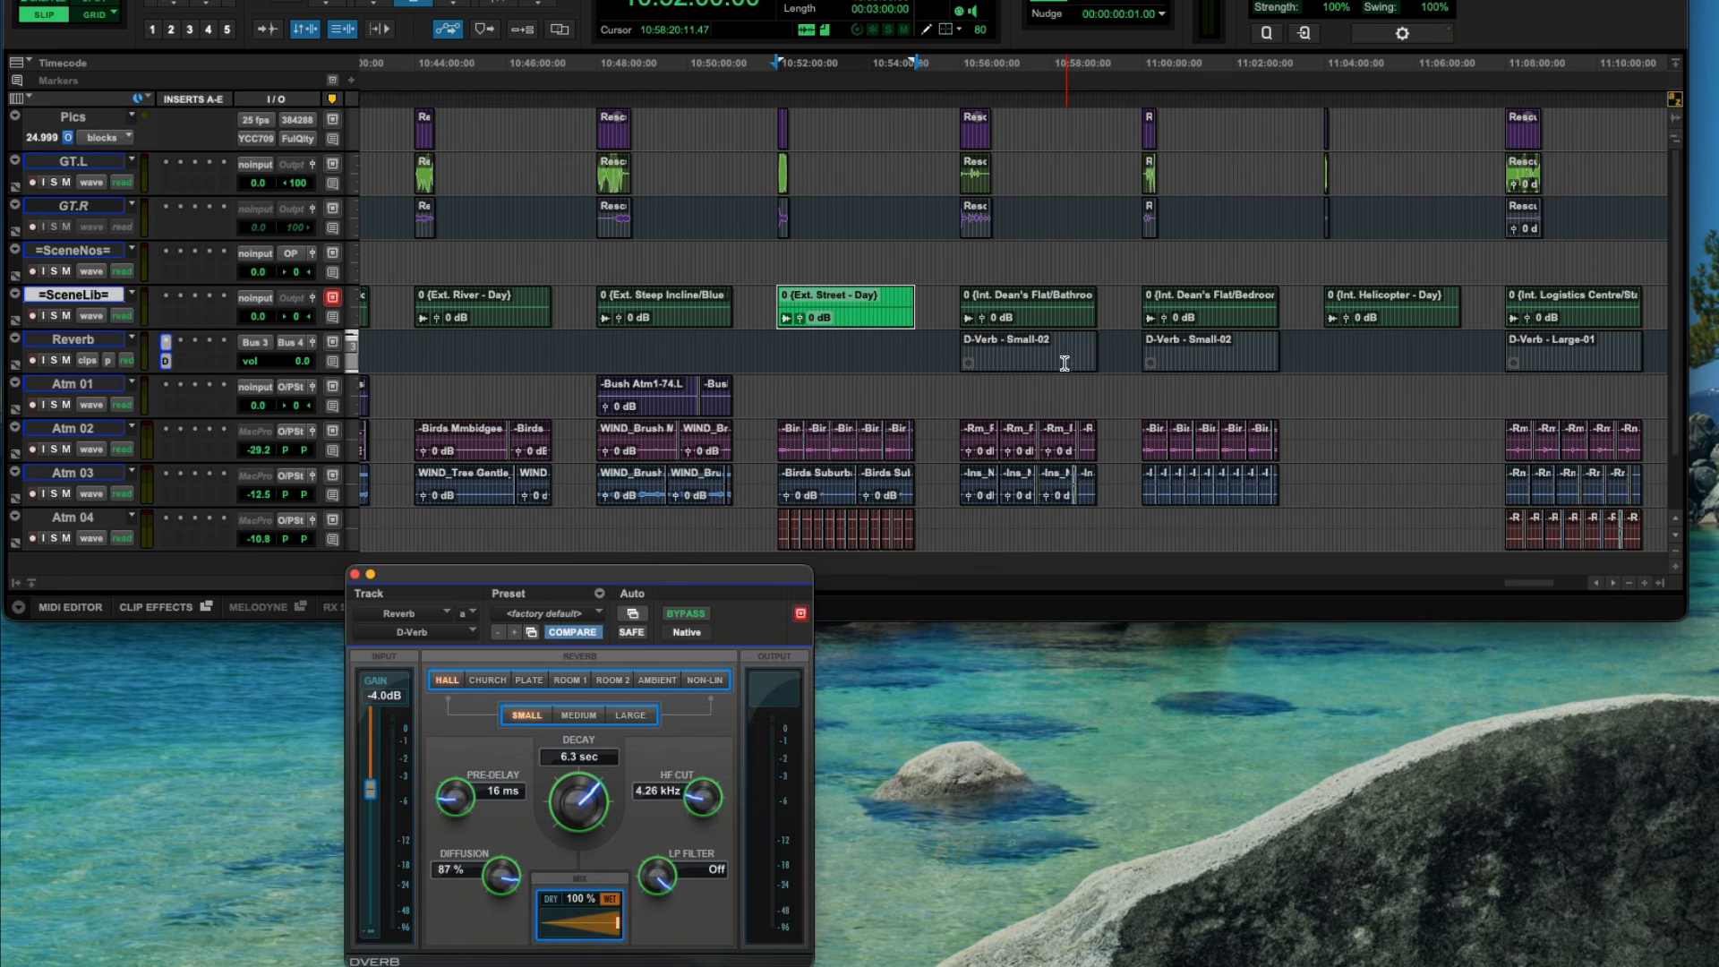
left_click(1189, 338)
left_click(1573, 357)
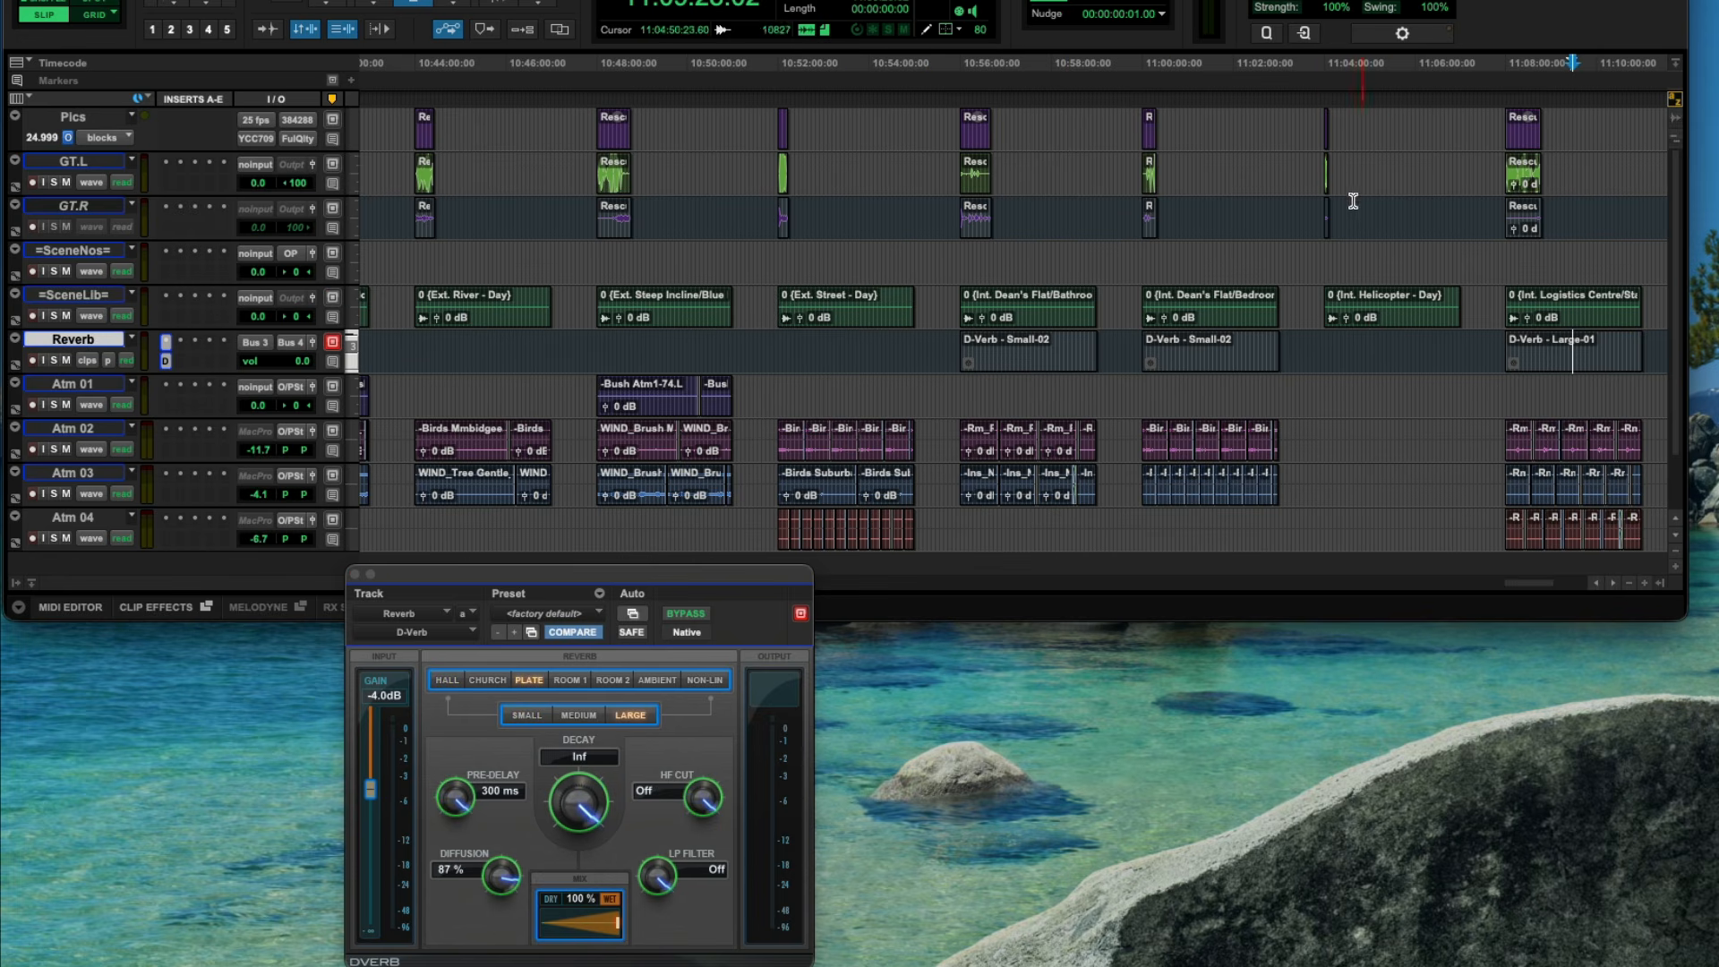
left_click_drag(1473, 142, 1562, 257)
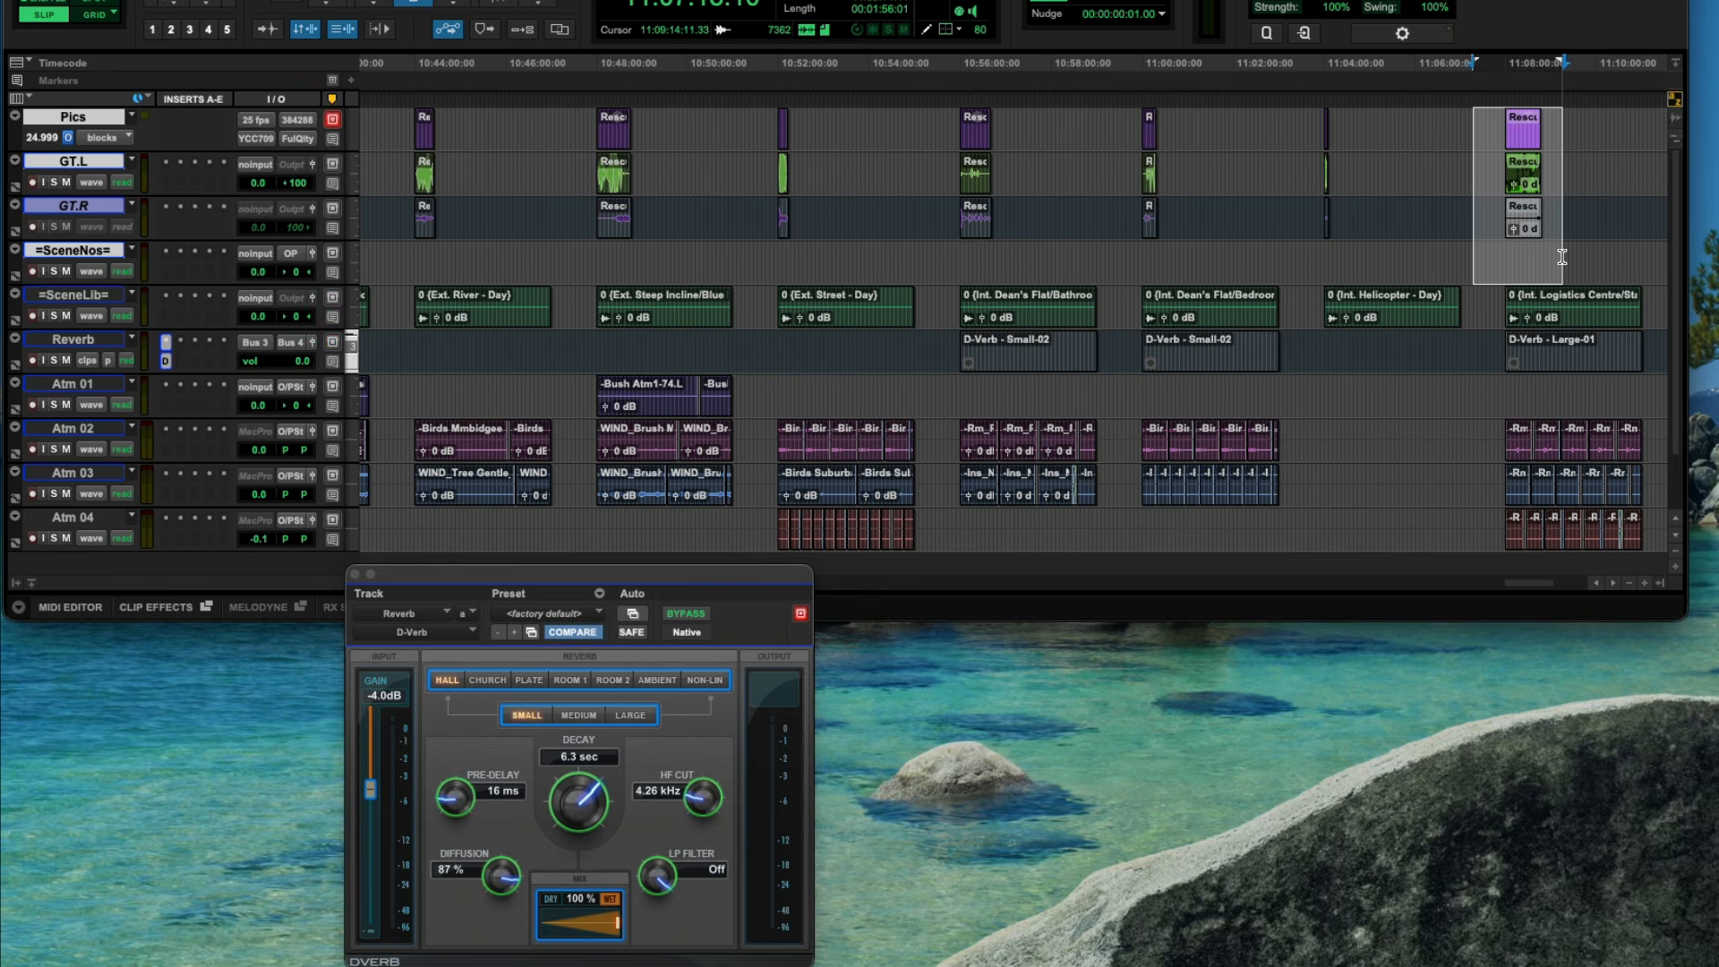
left_click_drag(1490, 441, 1650, 530)
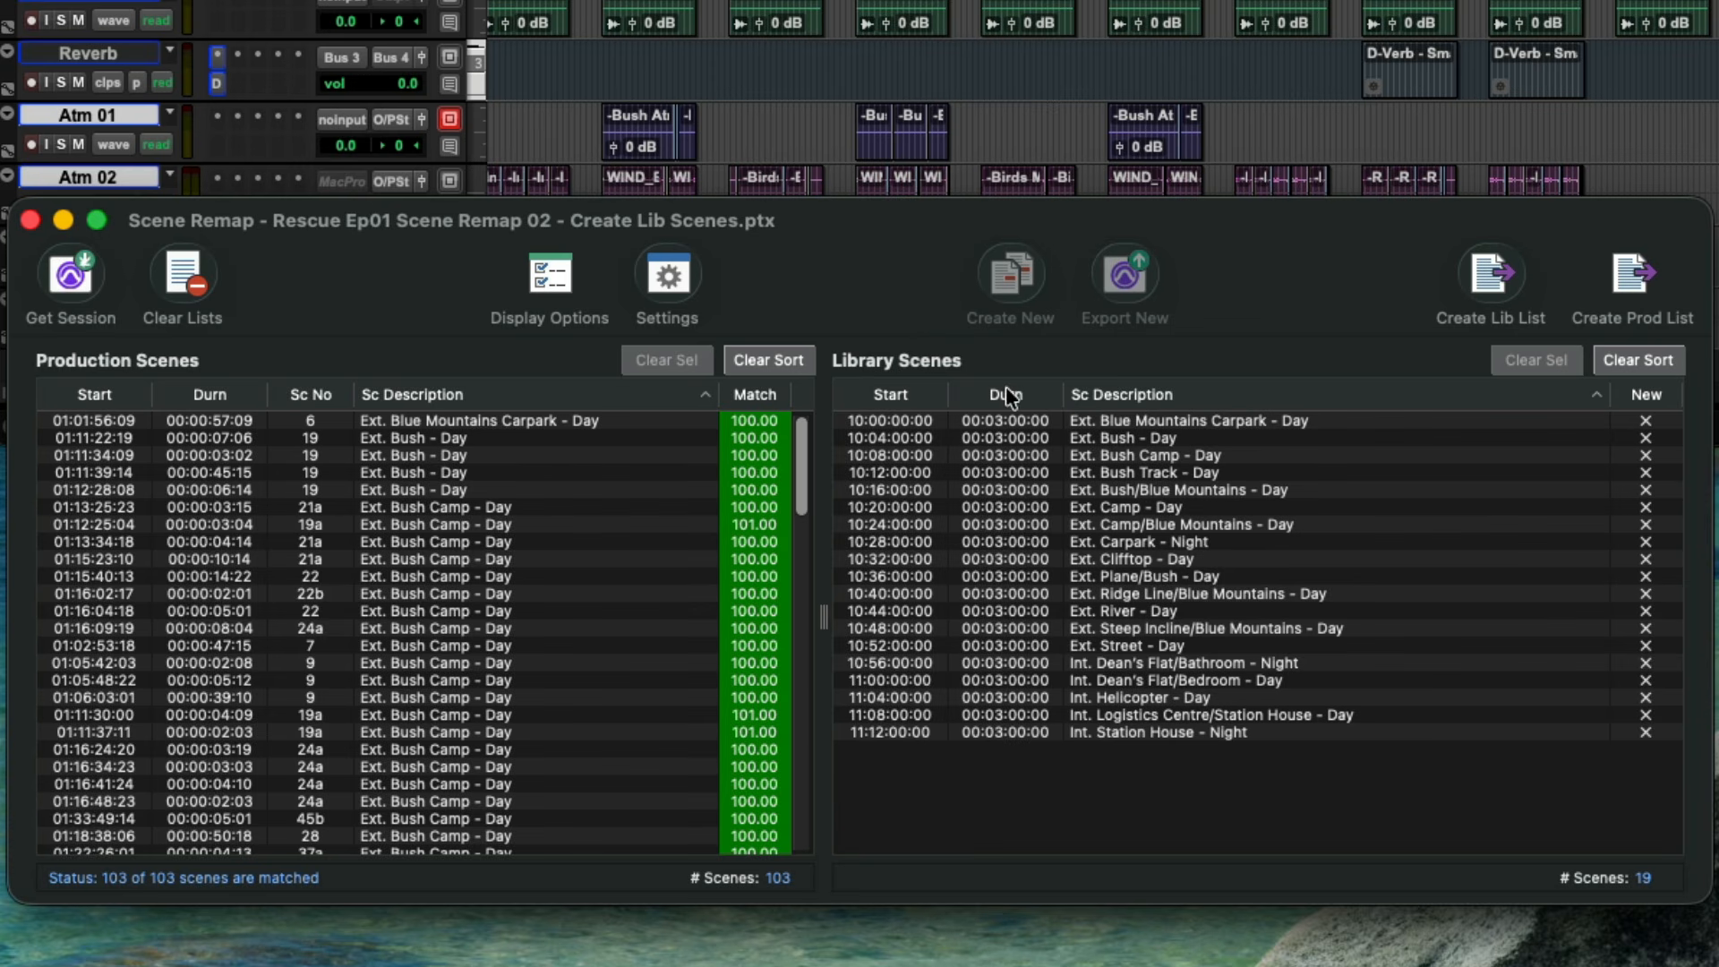
Step: In the Scene Remap settings, set the clip start and end extension for checkerboard exports to 1 frame and accept
left_click(679, 270)
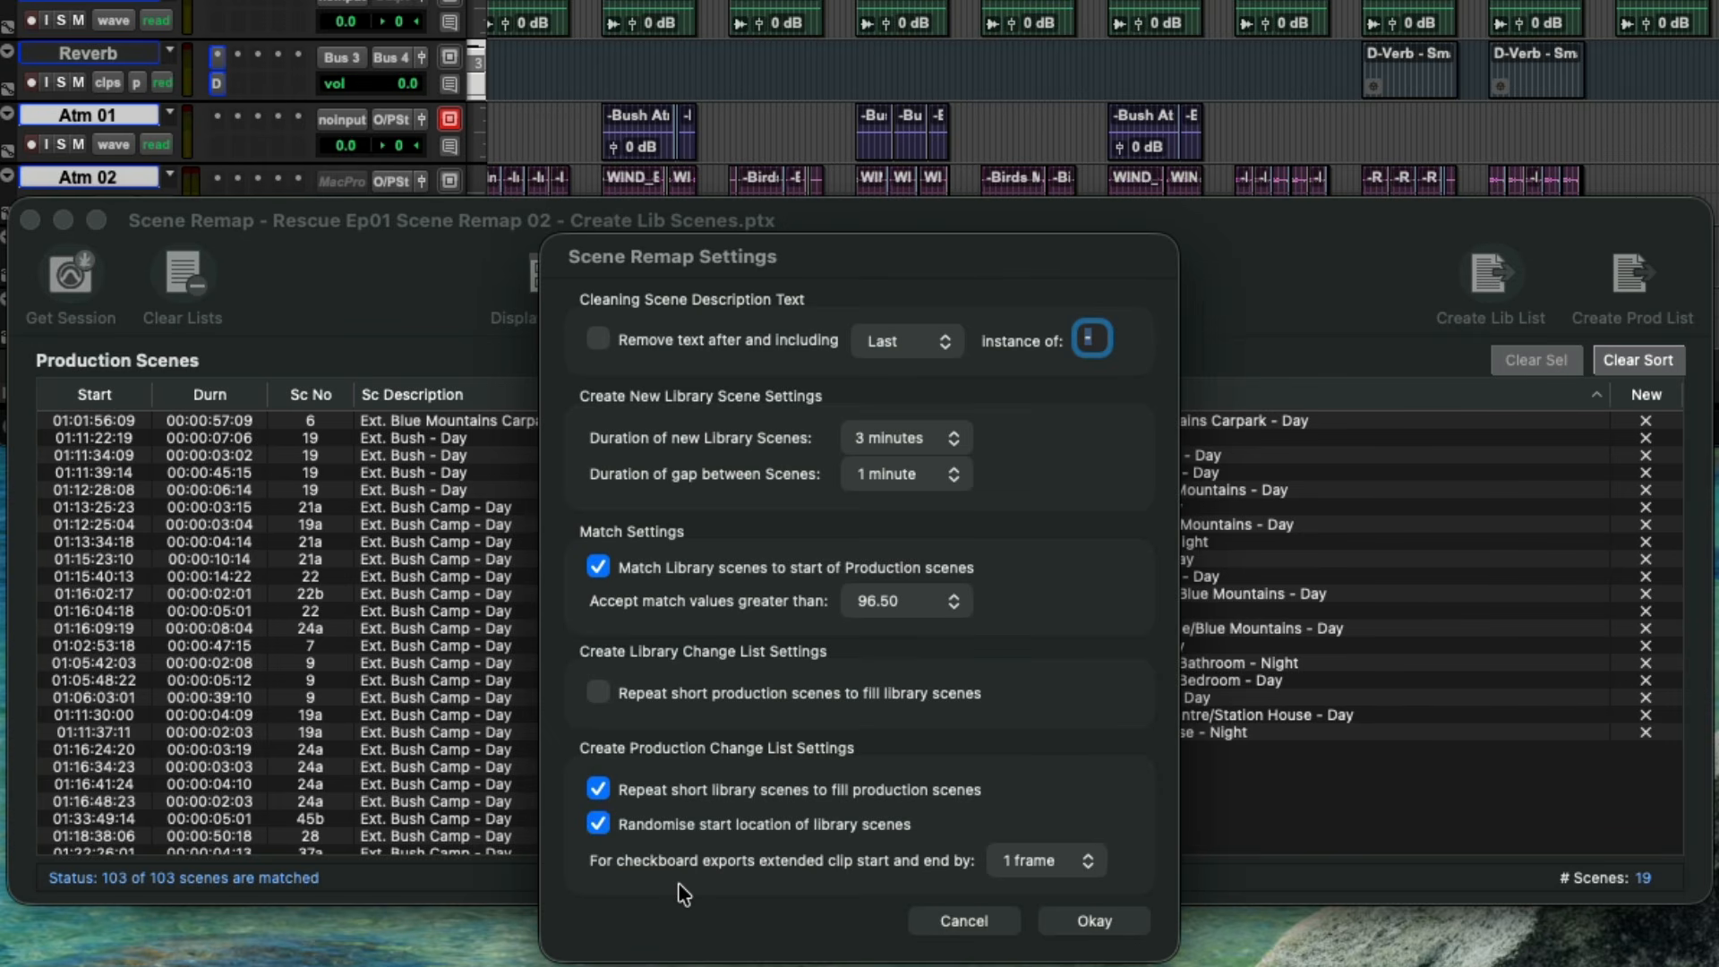
left_click(1067, 867)
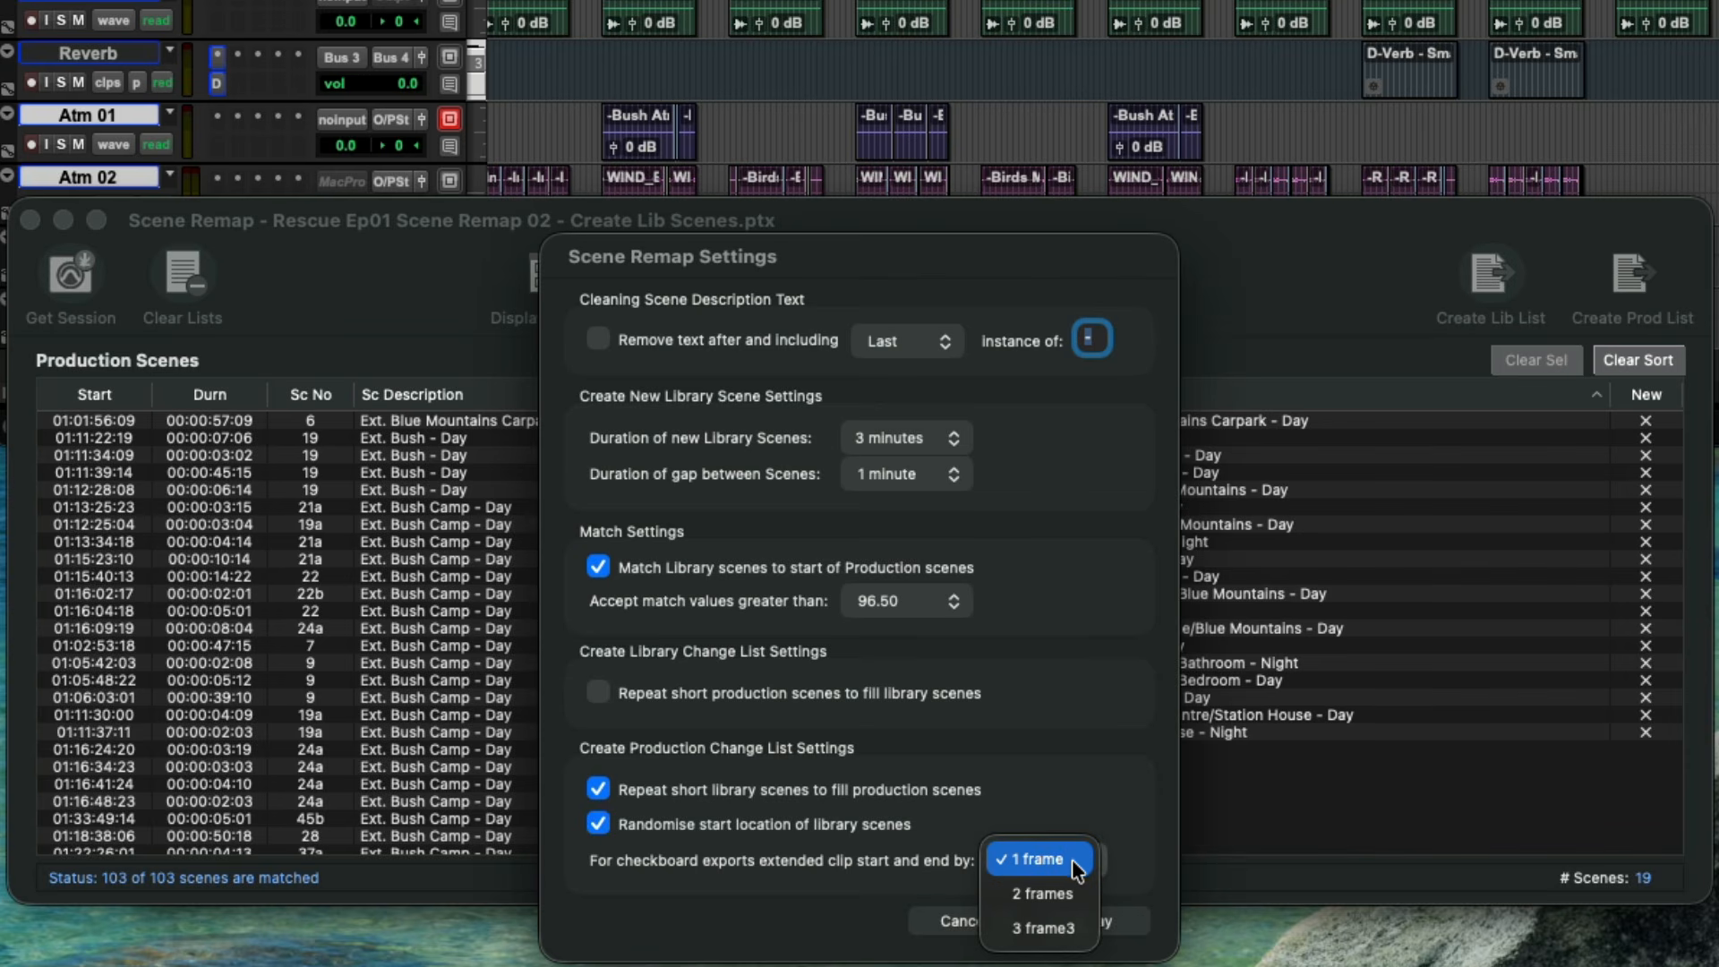
left_click(1072, 857)
left_click(1097, 918)
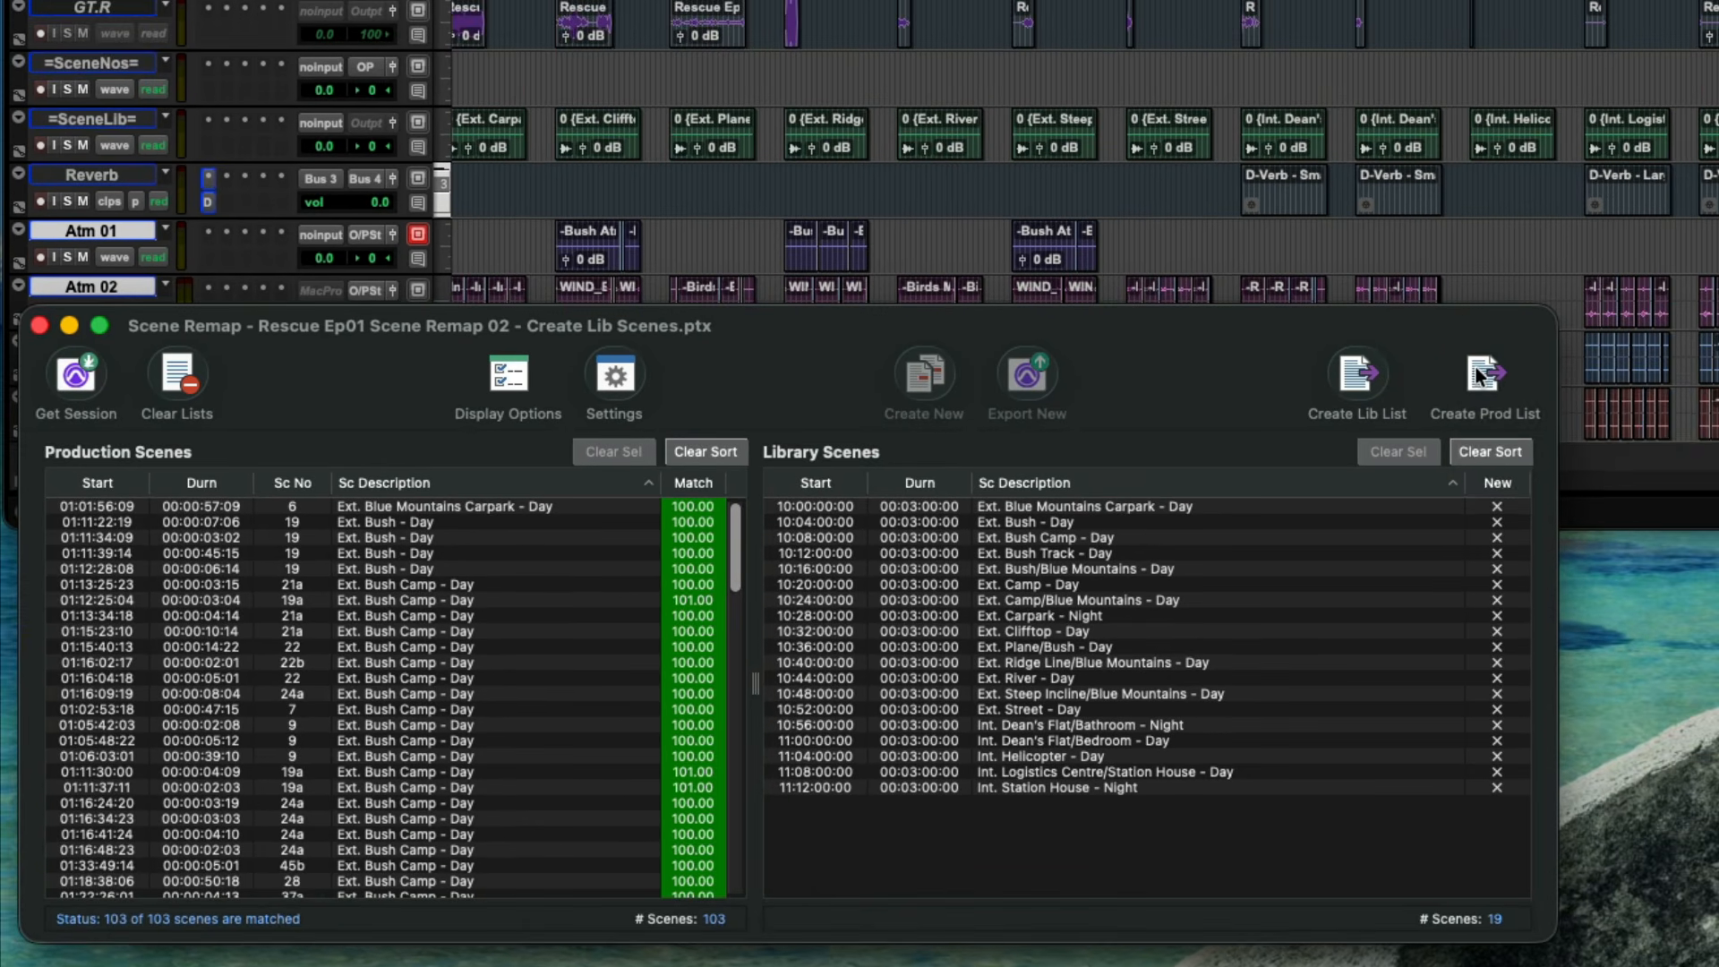
Step: Create a production change list for Scenes A (checkerboard)
left_click(1624, 293)
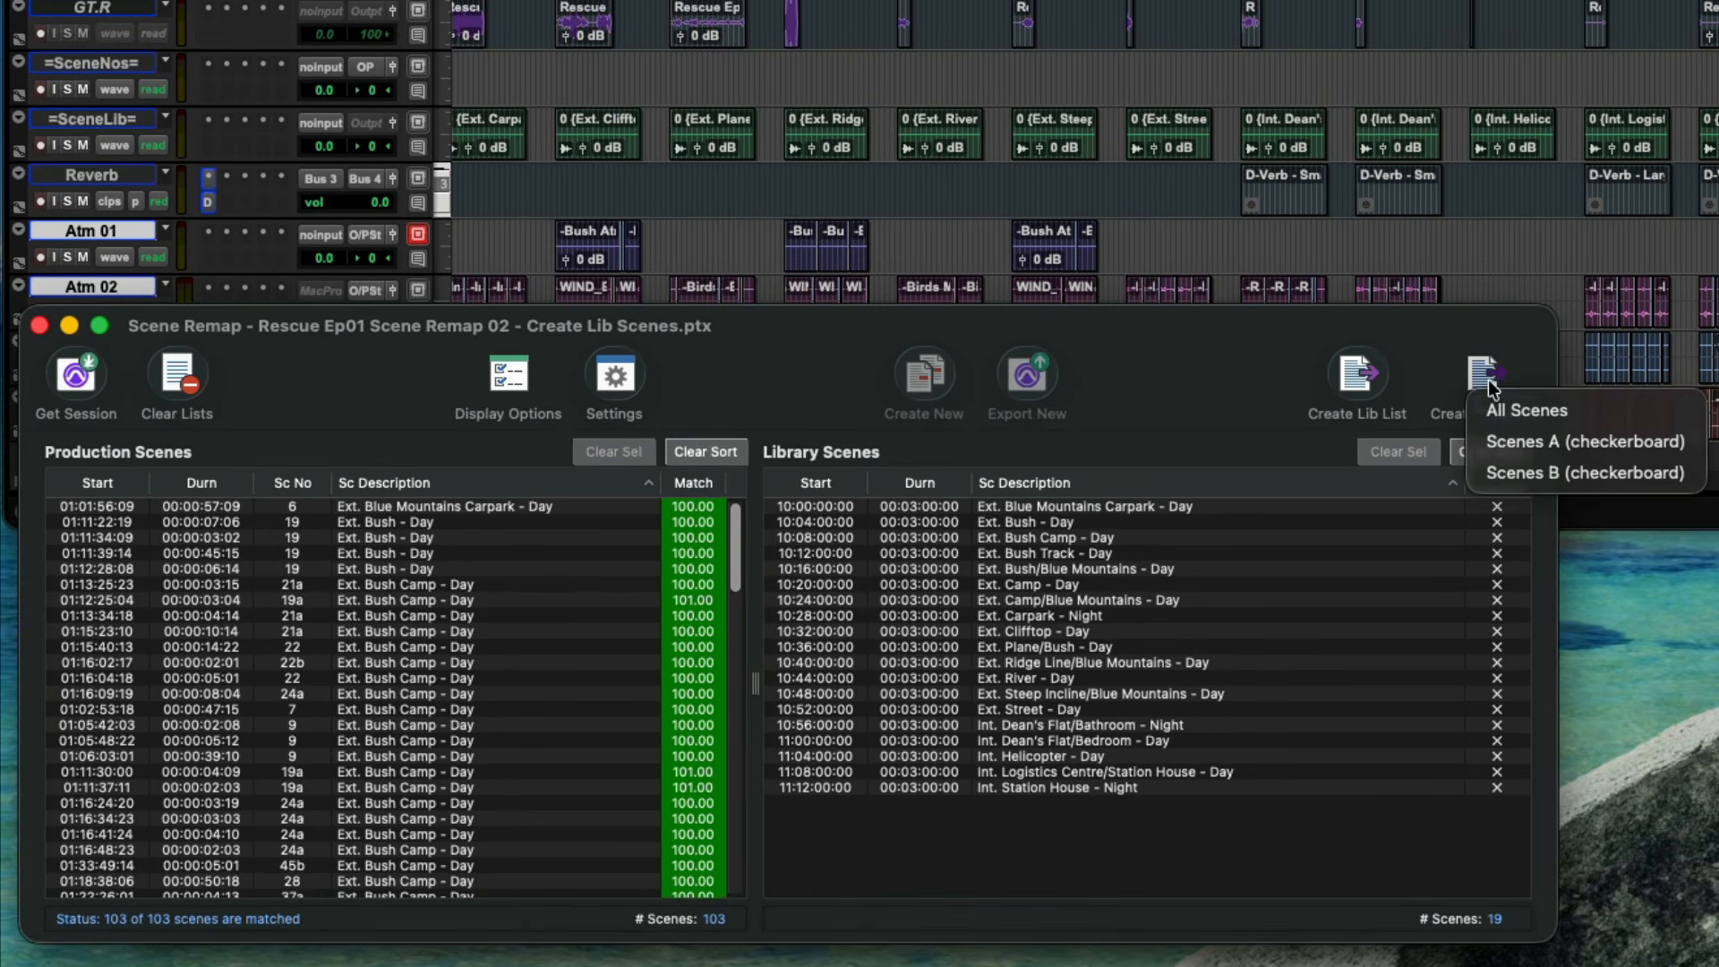
left_click(1575, 443)
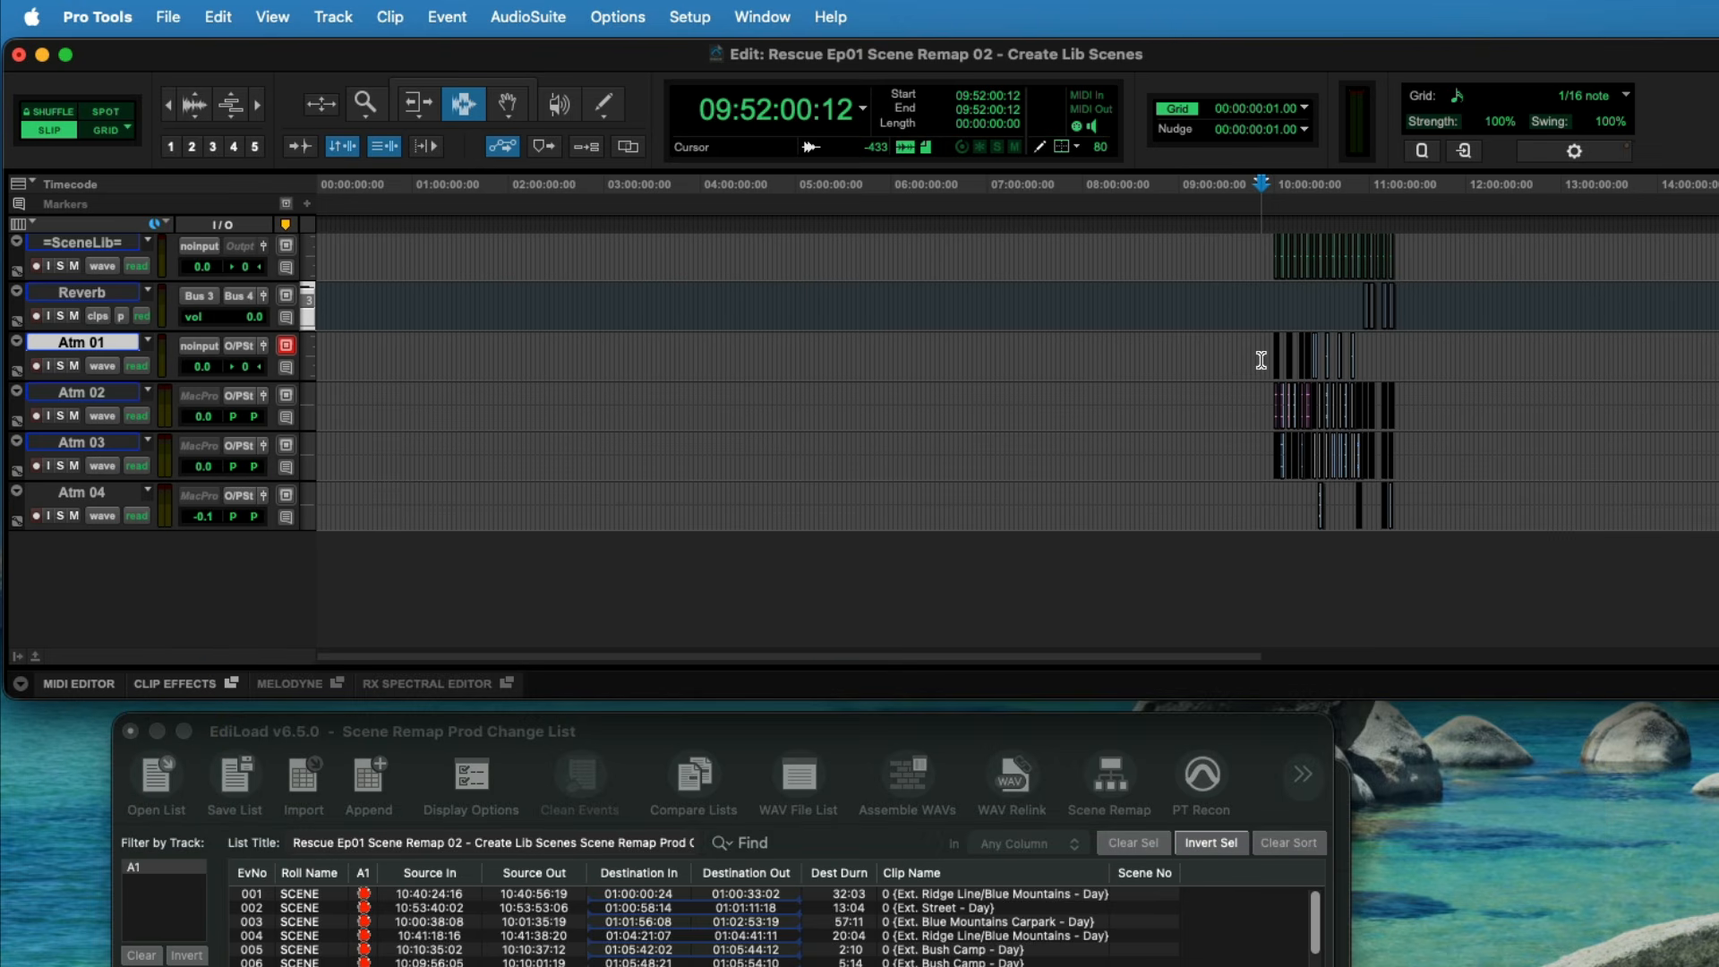
Step: Select the library atmosphere clips across Atm 01 to Atm 04 and duplicate the four tracks
left_click_drag(1250, 351, 1444, 506)
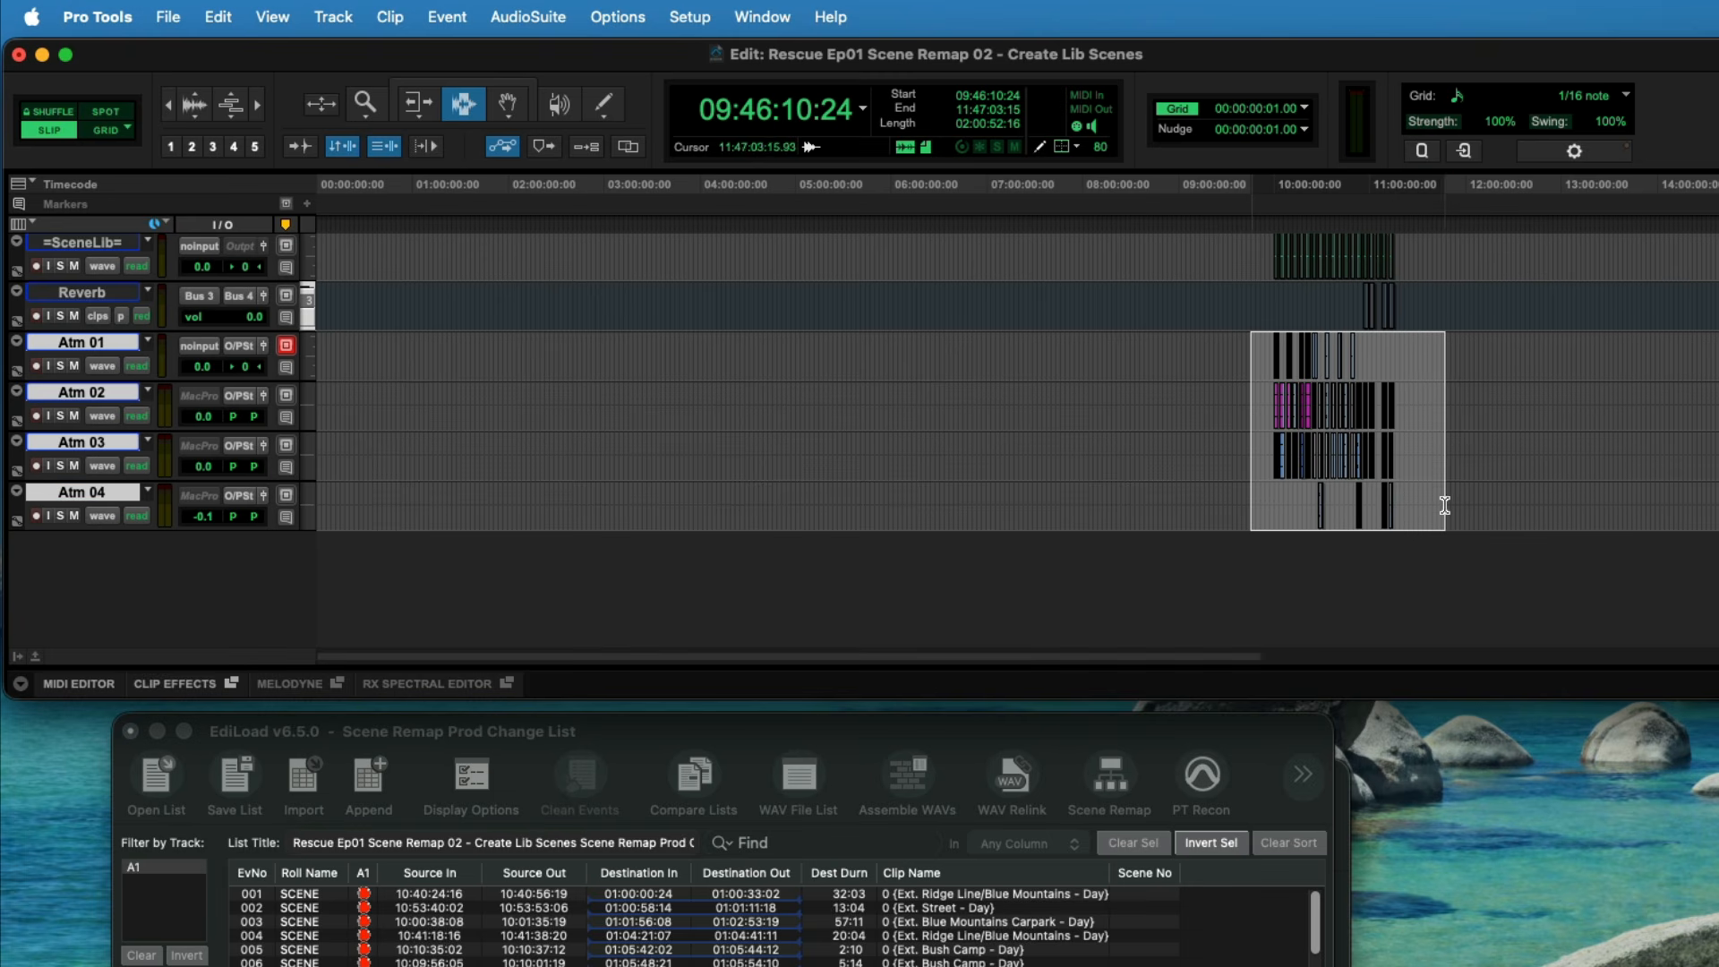
left_click(336, 15)
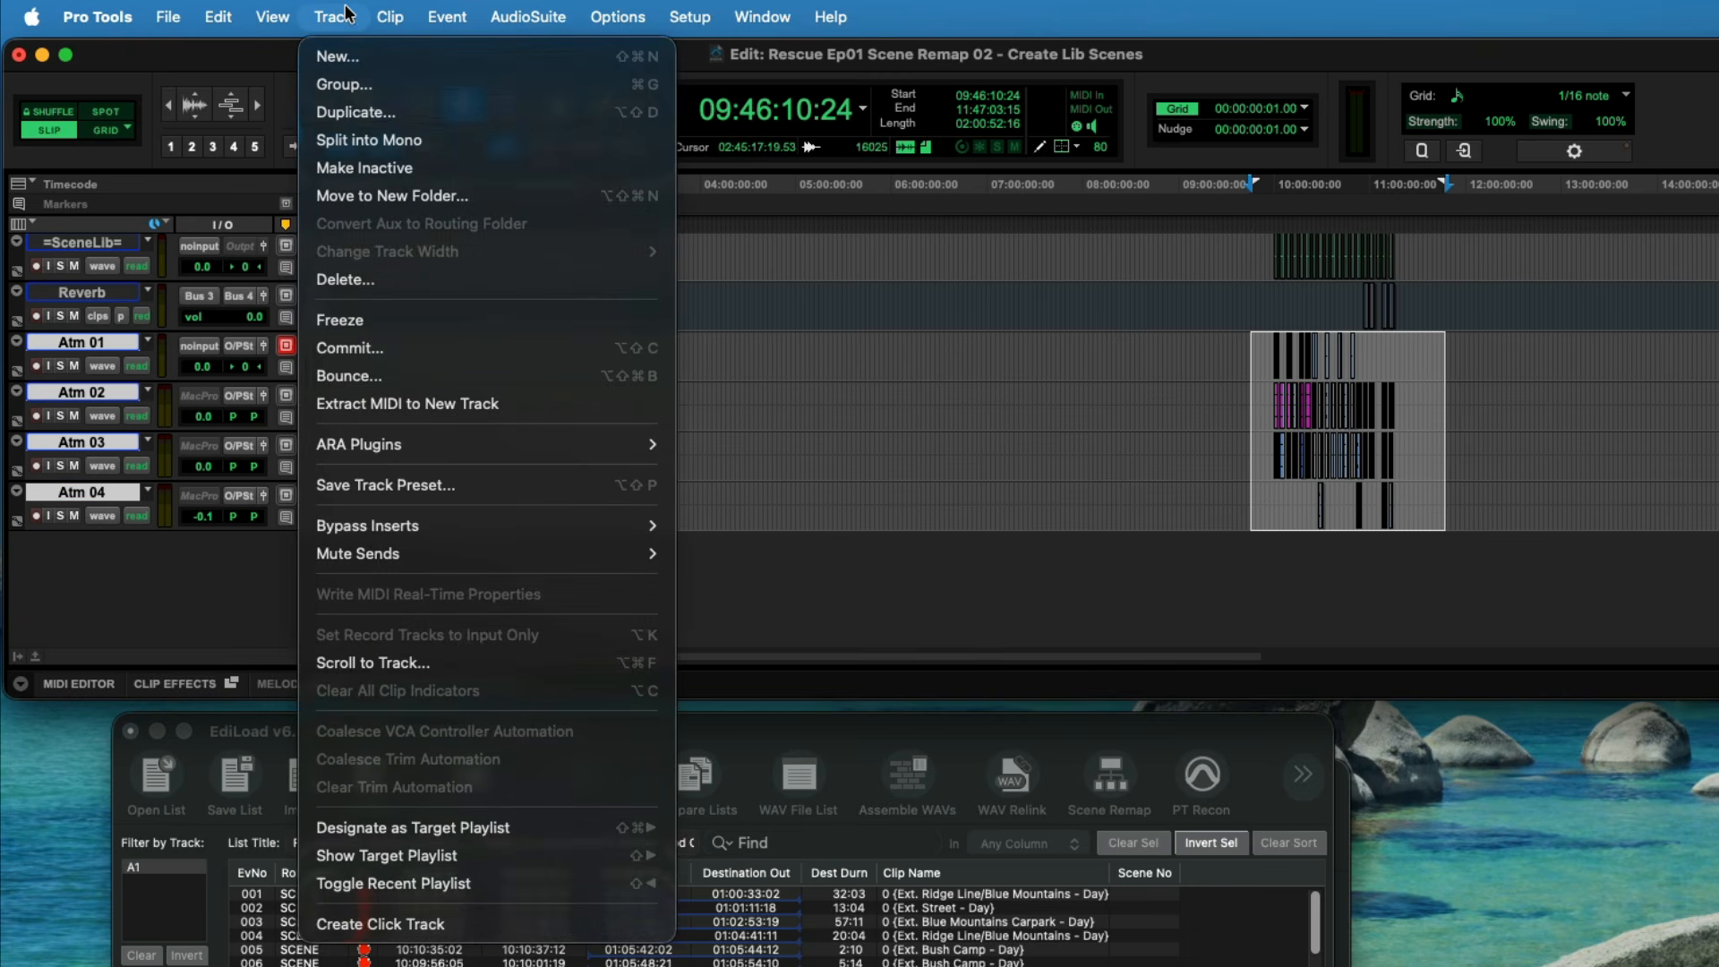
left_click(372, 123)
left_click(1193, 713)
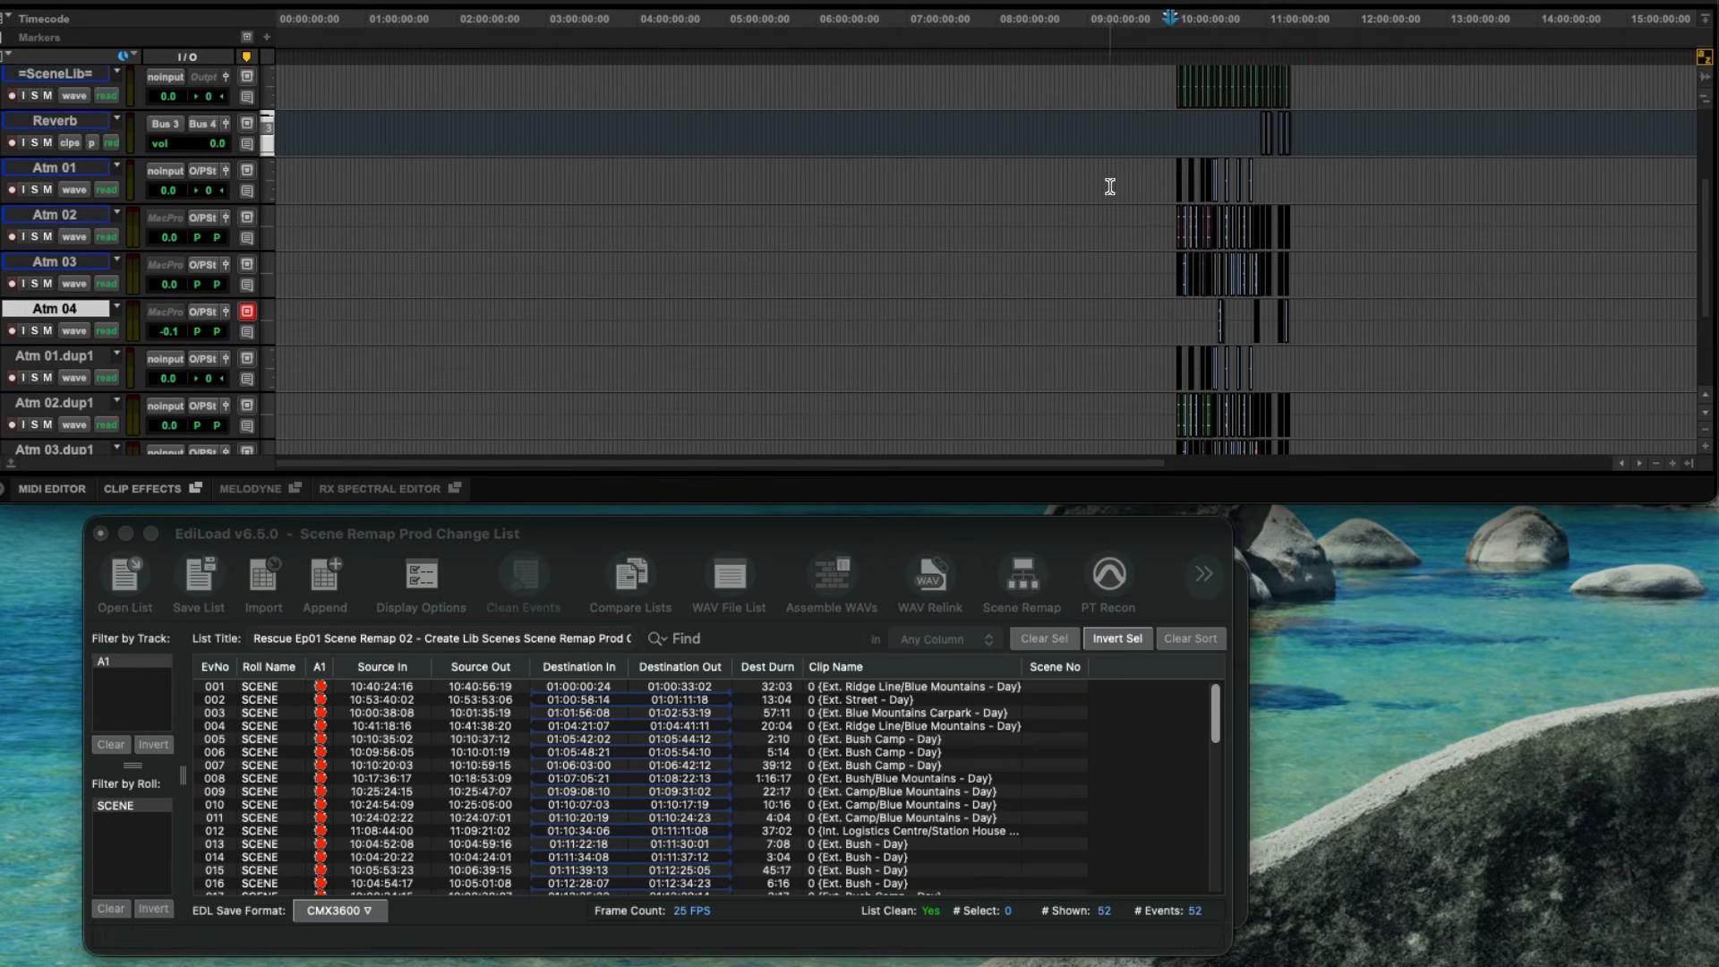
Step: Select the library atmospheres on Atm 01 to Atm 04 and re-conform all events of the Scenes A list without nudging locations
left_click_drag(1202, 355, 1436, 493)
left_click_drag(1330, 310, 1332, 311)
left_click(982, 537)
left_click(1109, 582)
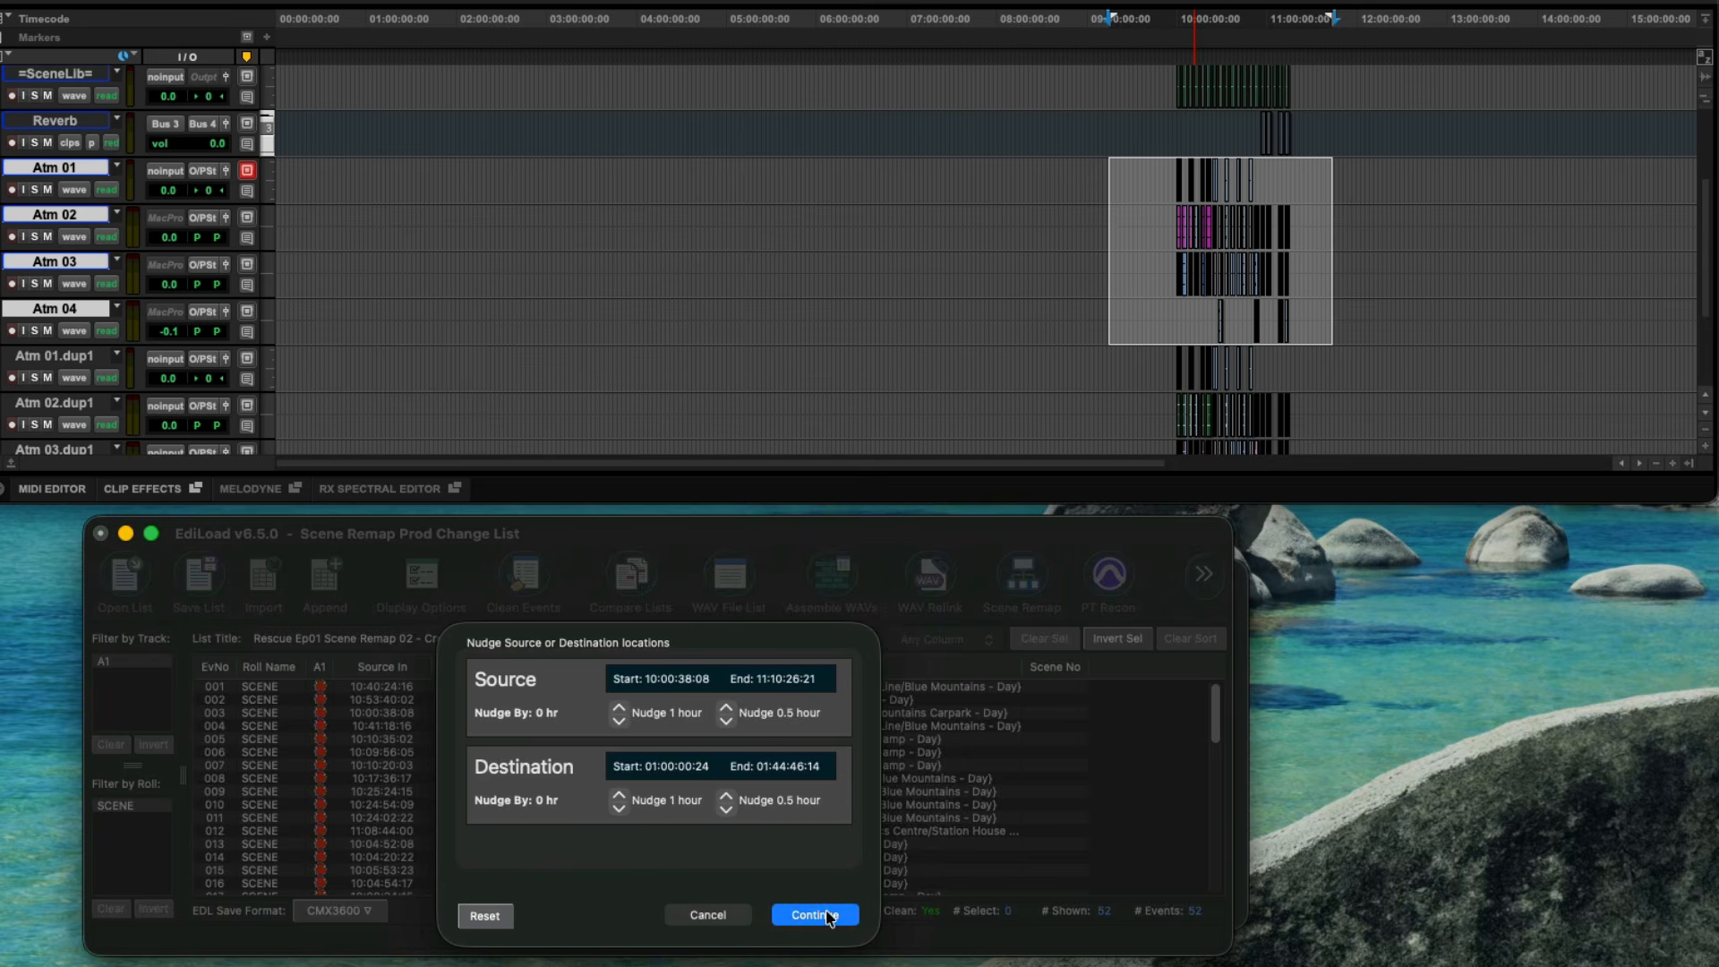
left_click(815, 914)
left_click(920, 910)
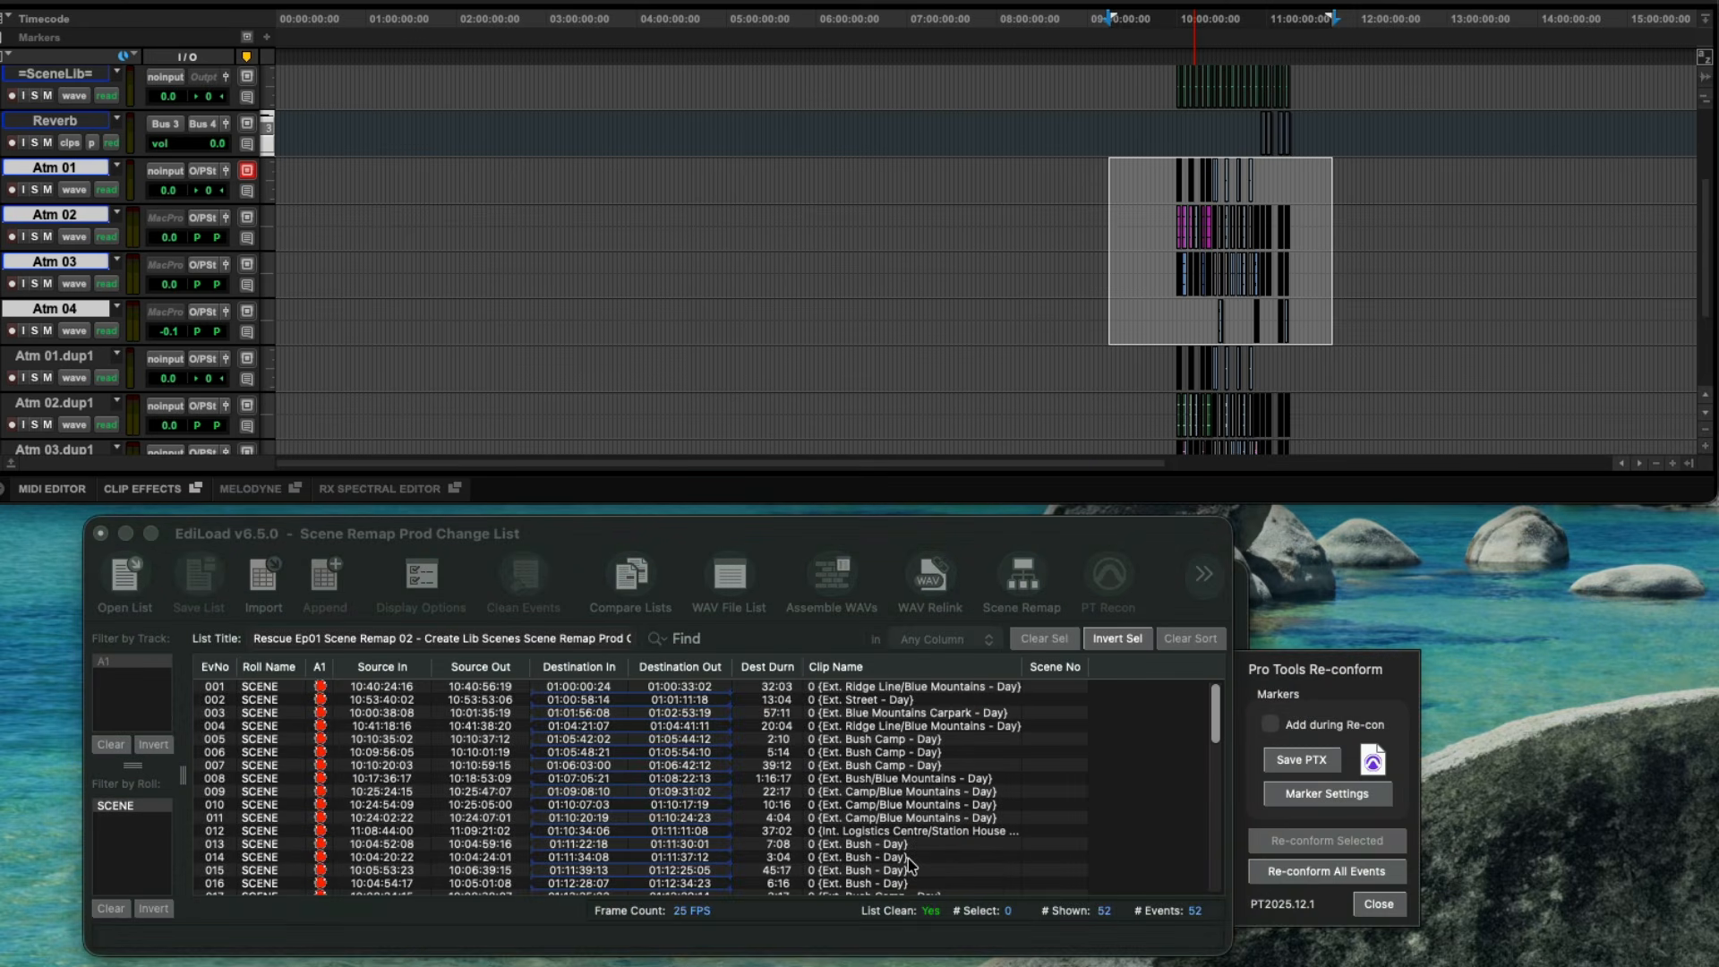
left_click(1276, 873)
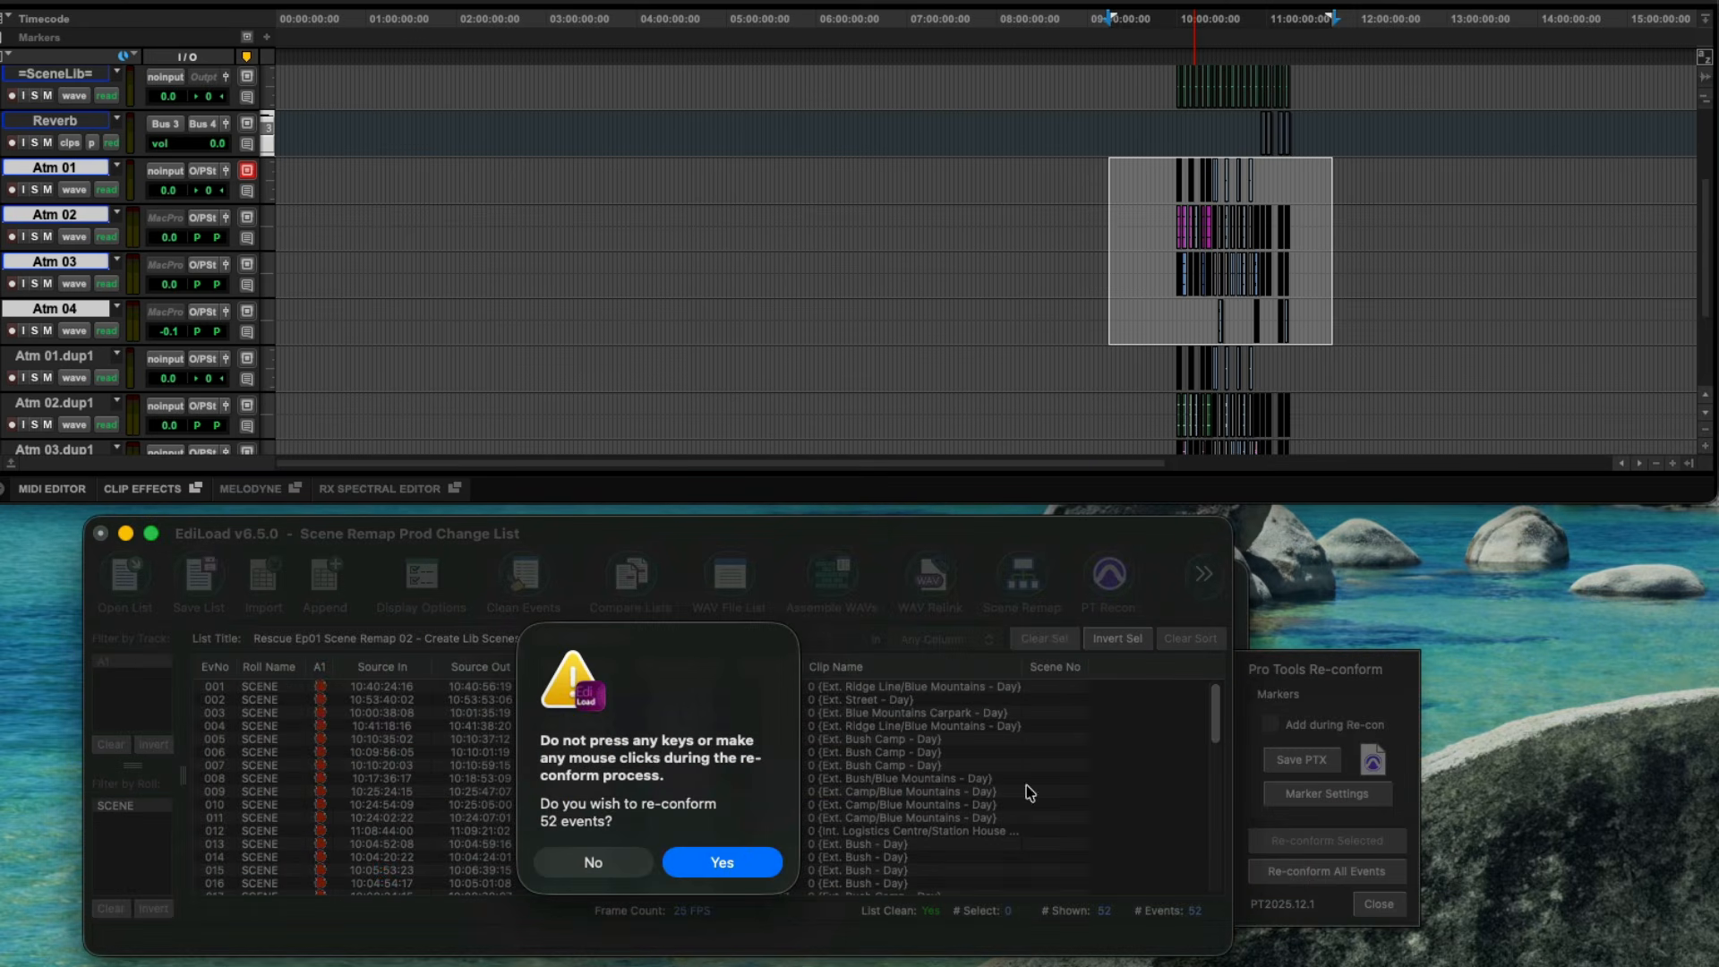
left_click(740, 860)
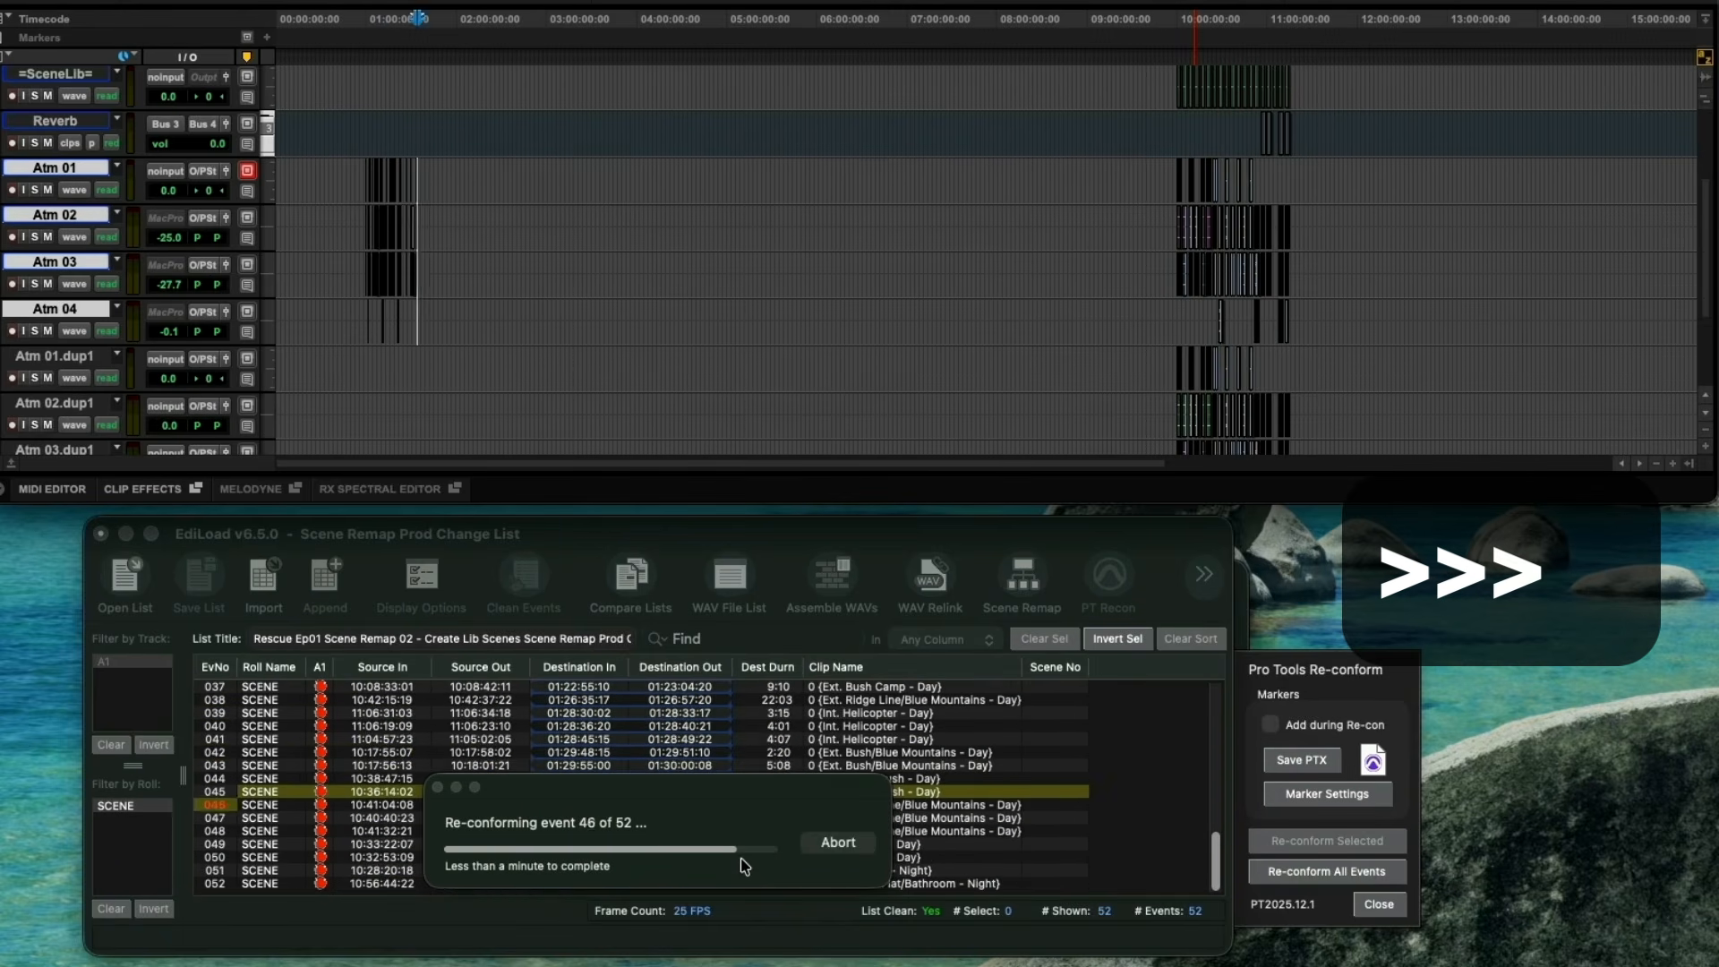
Step: Create a production change list for Scenes B (checkerboard) and re-conform all its events on the duplicated Atm tracks
left_click(1186, 616)
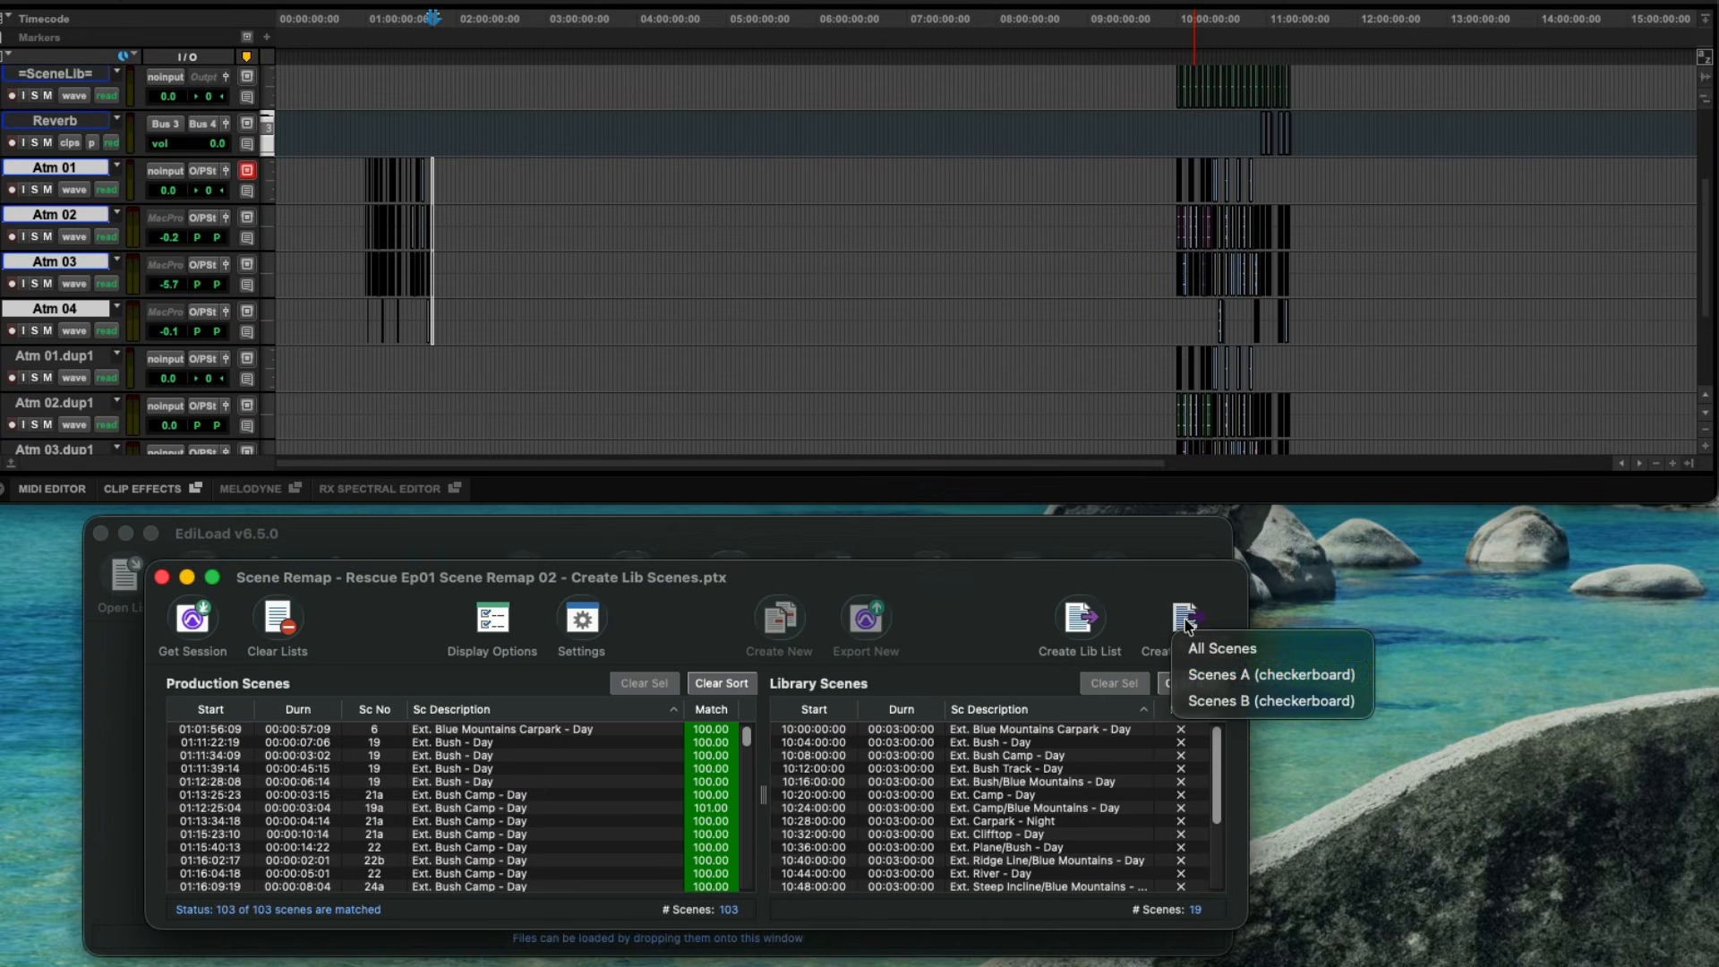
left_click(1222, 702)
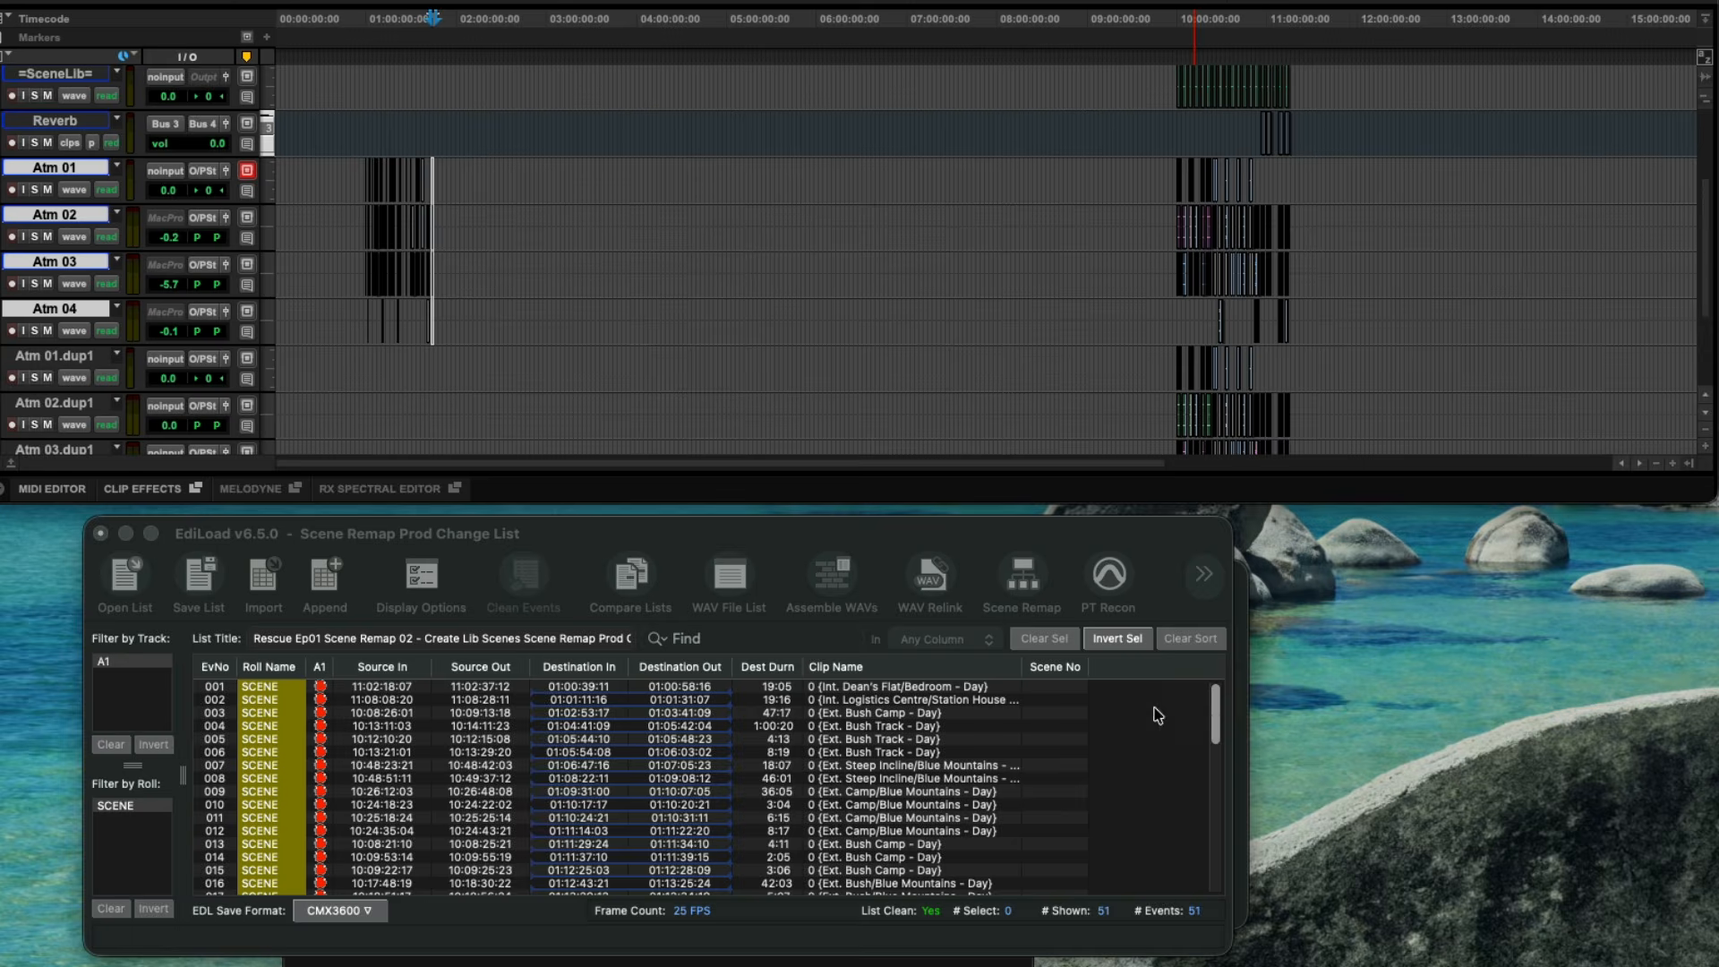
left_click(1327, 871)
left_click(760, 874)
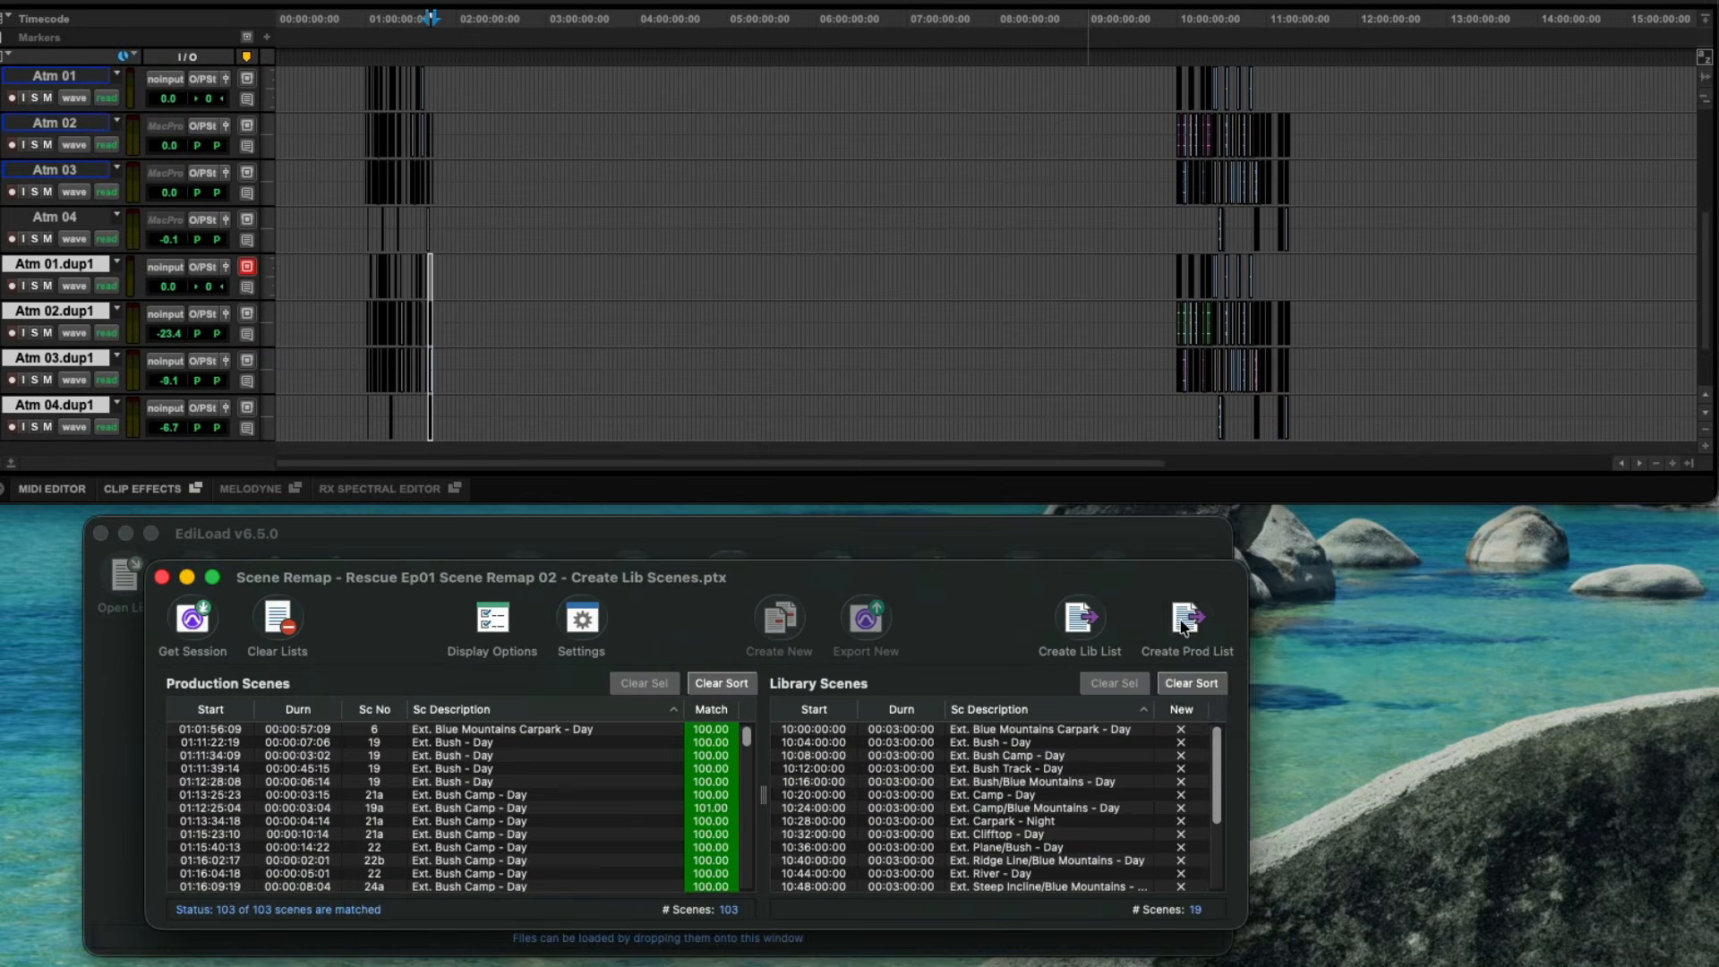
Step: Create a production change list for All Scenes and re-conform the Reverb track with all its events
left_click(1184, 622)
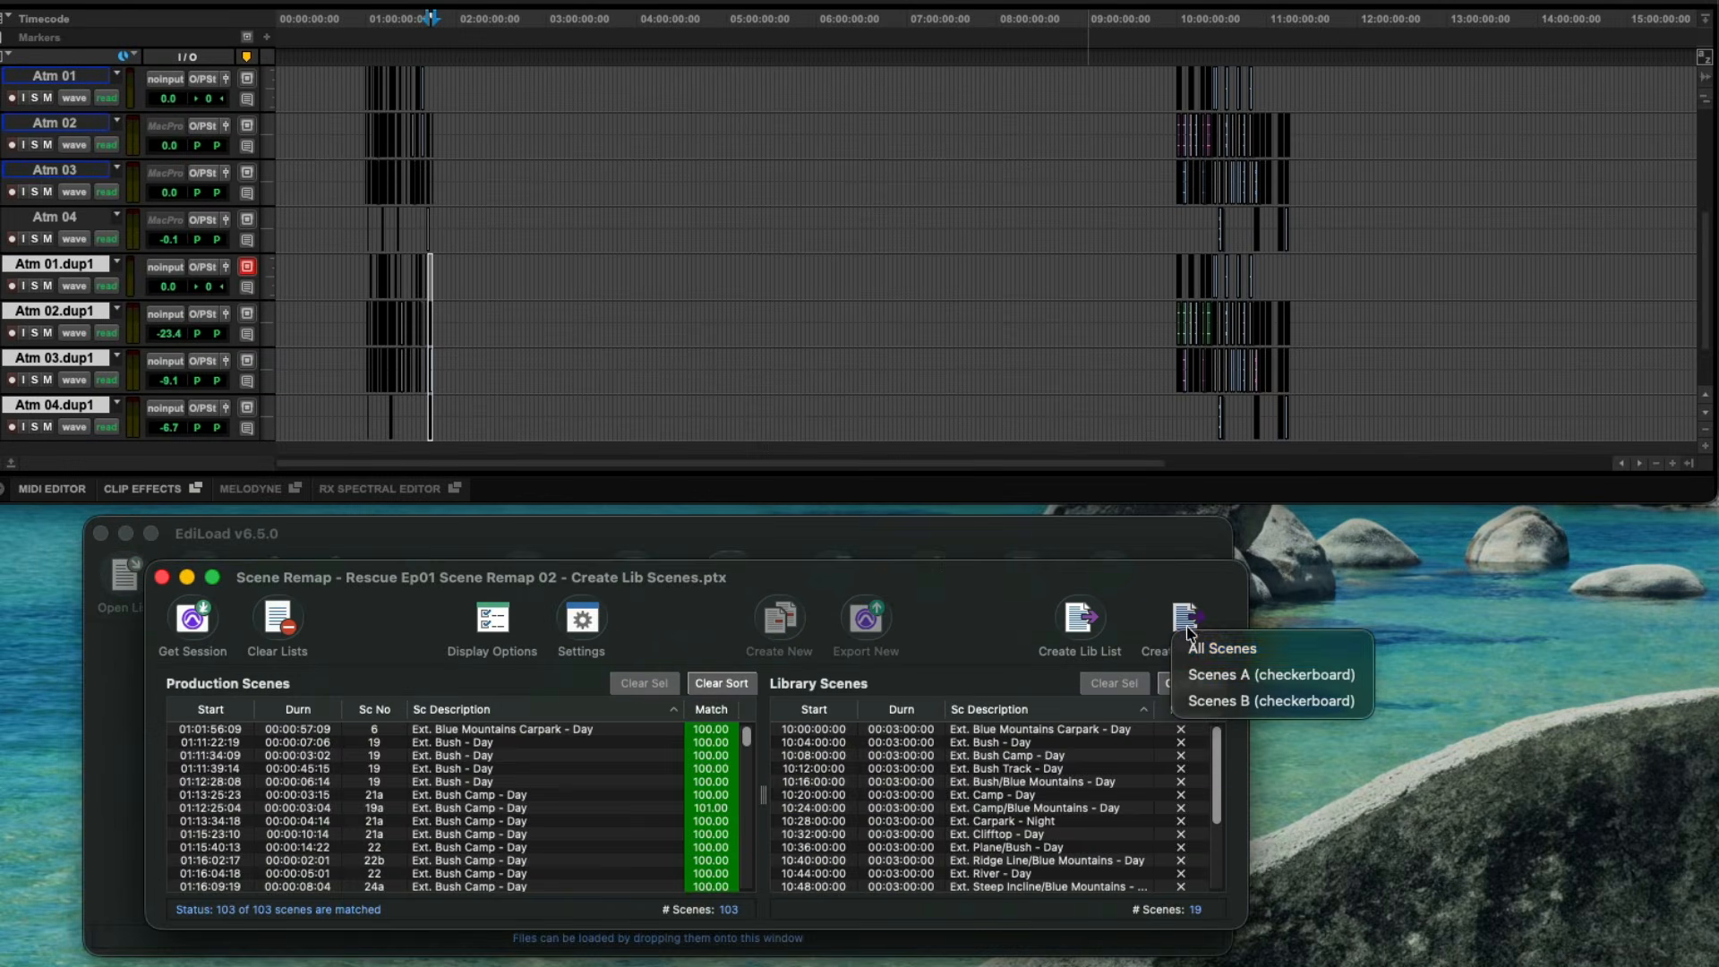
left_click(1175, 645)
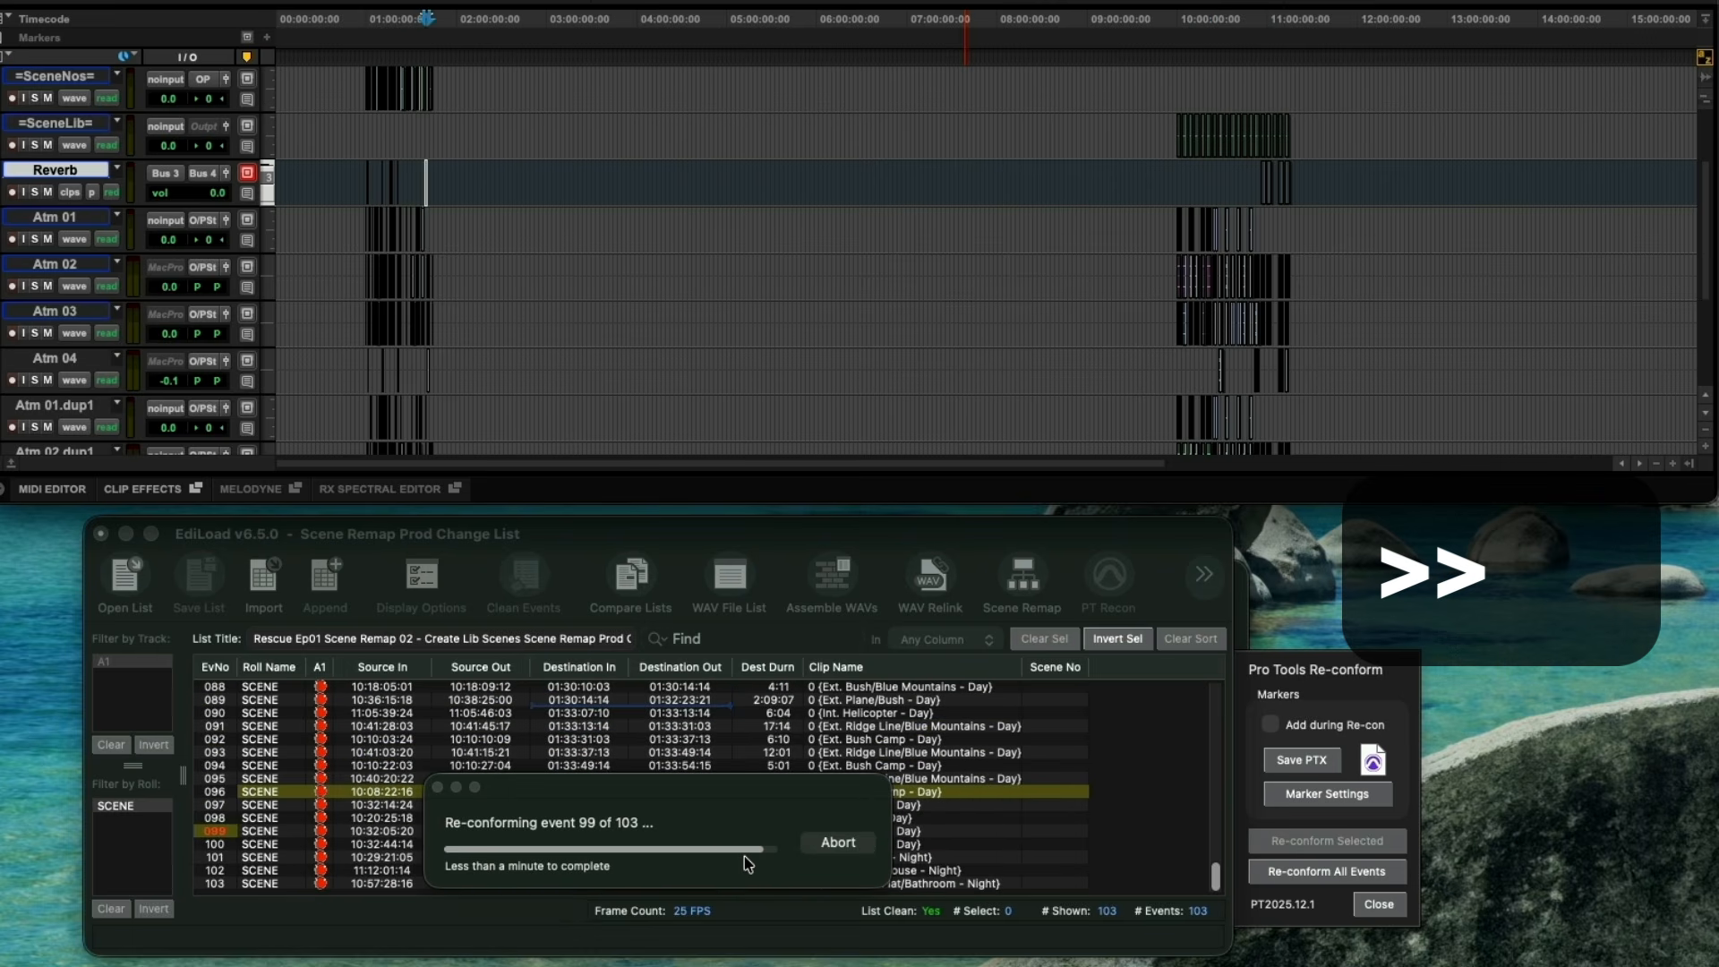
left_click(1023, 300)
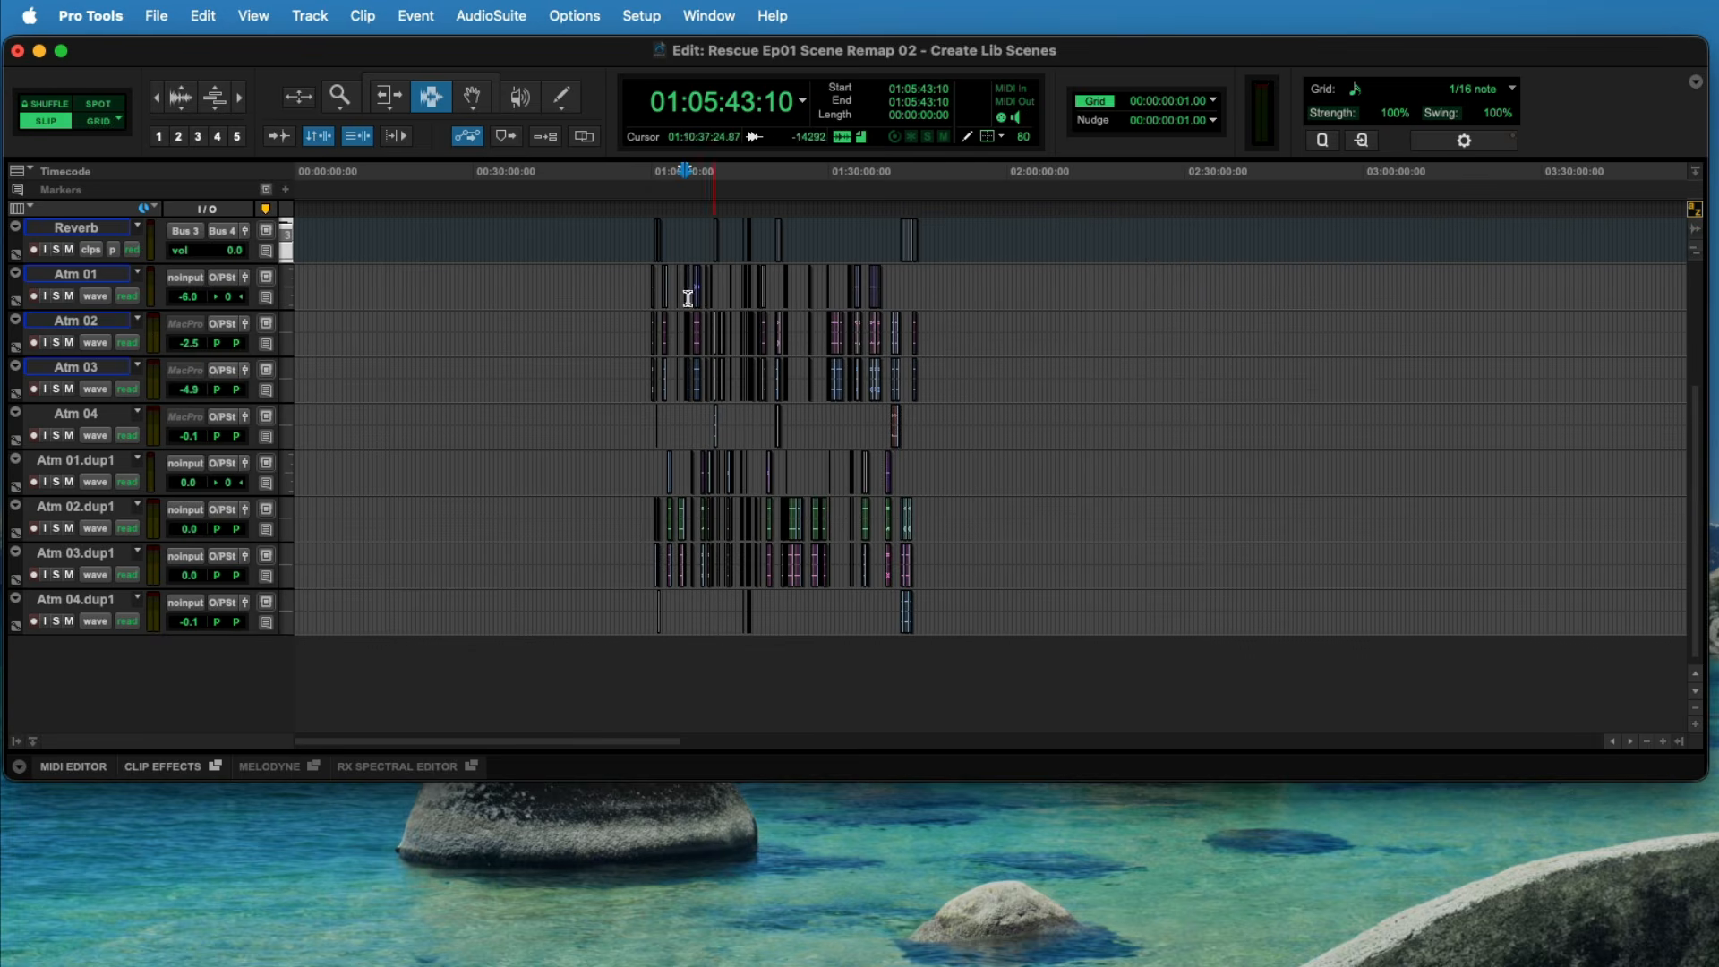
Step: Apply batch fades to the re-conformed clips on all eight Atm tracks, with 80 ms fade-ins and fade-outs
left_click_drag(611, 287, 951, 606)
key("super+f")
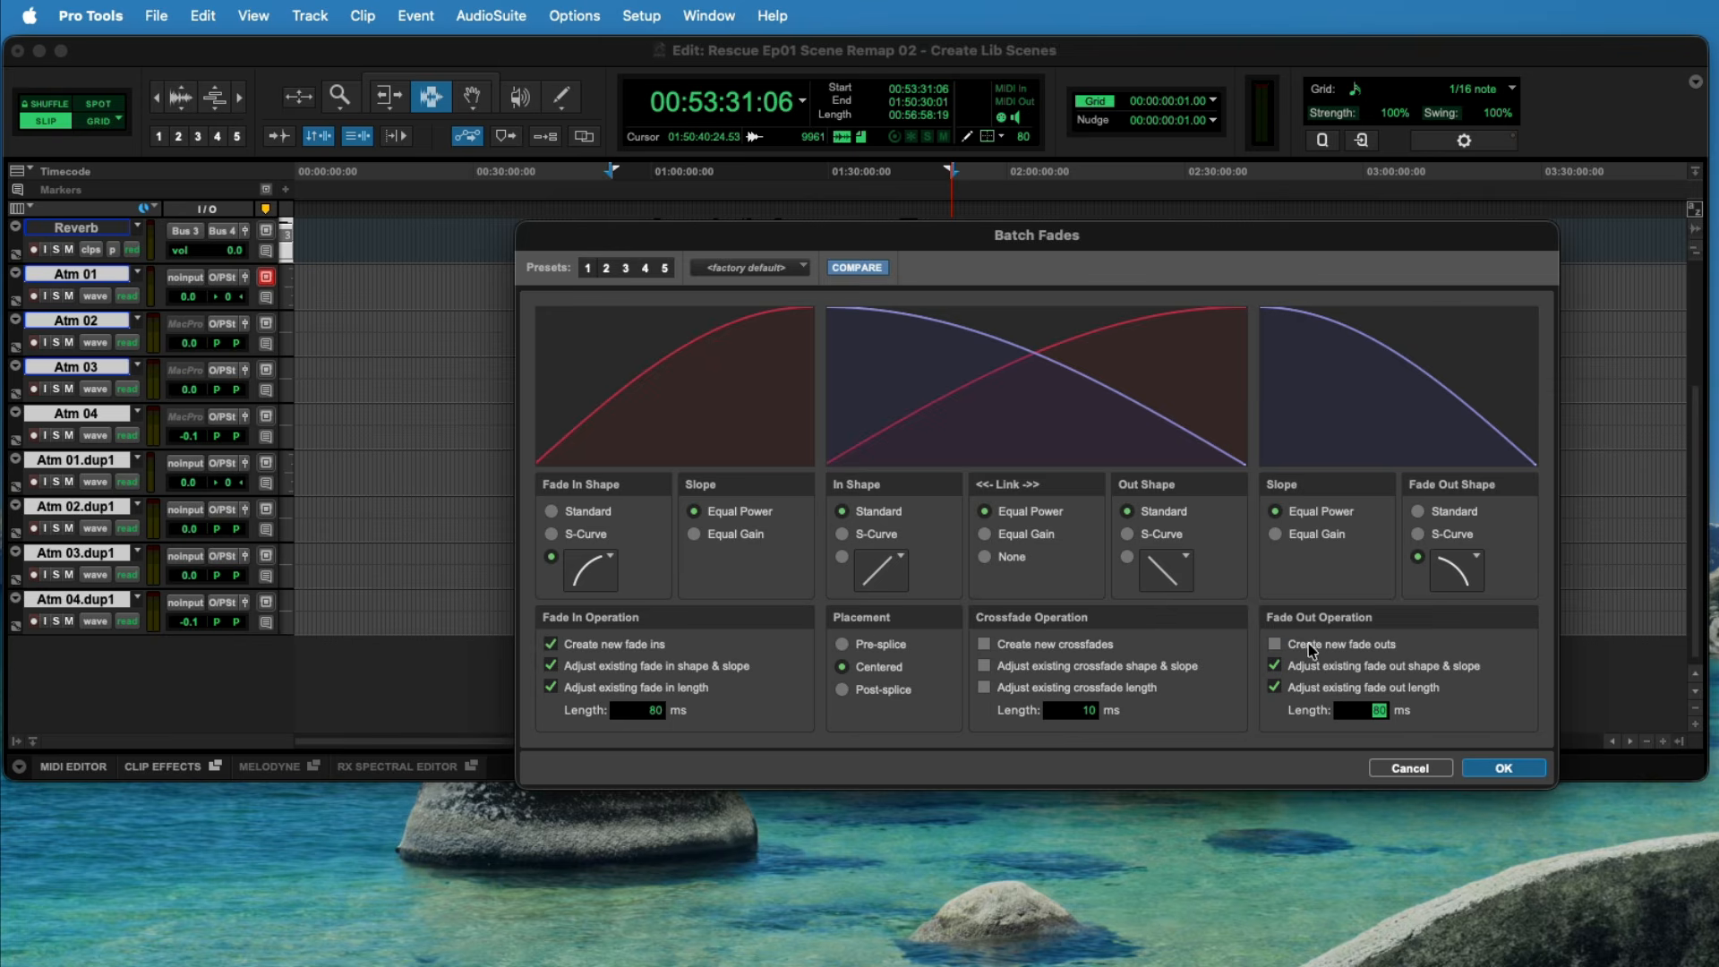
left_click(1505, 768)
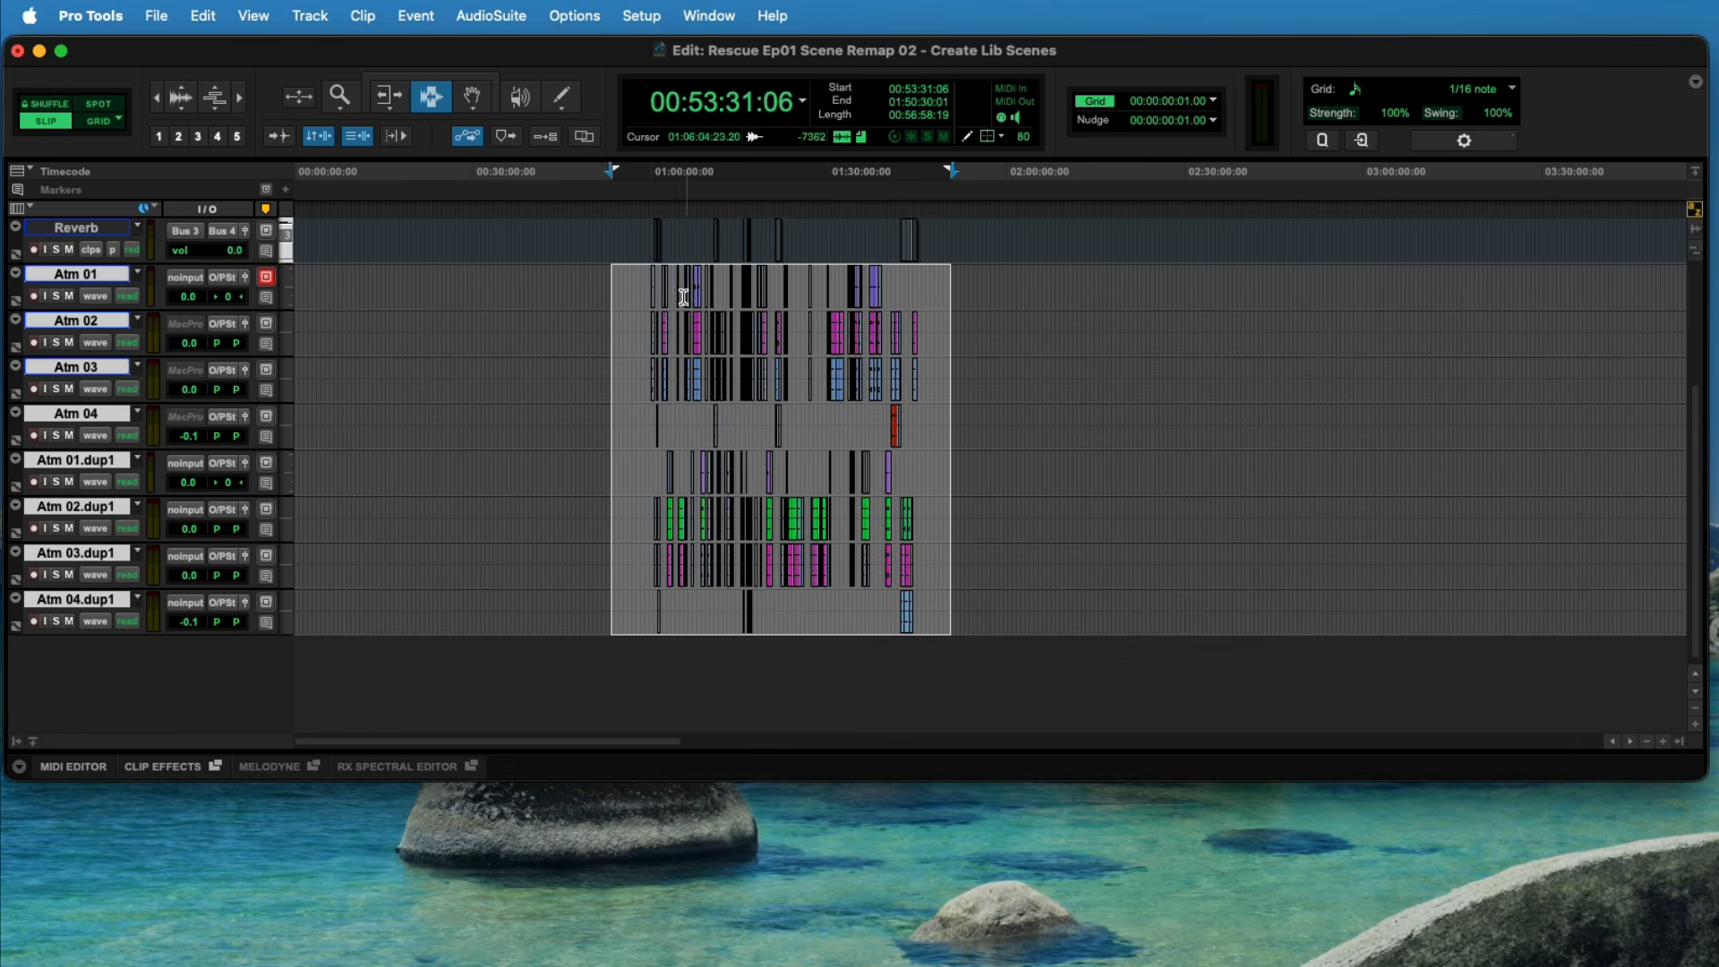
Step: Play back the checkerboarded atmospheres to check the scene transitions between the original and duplicated Atm tracks
left_click(647, 275)
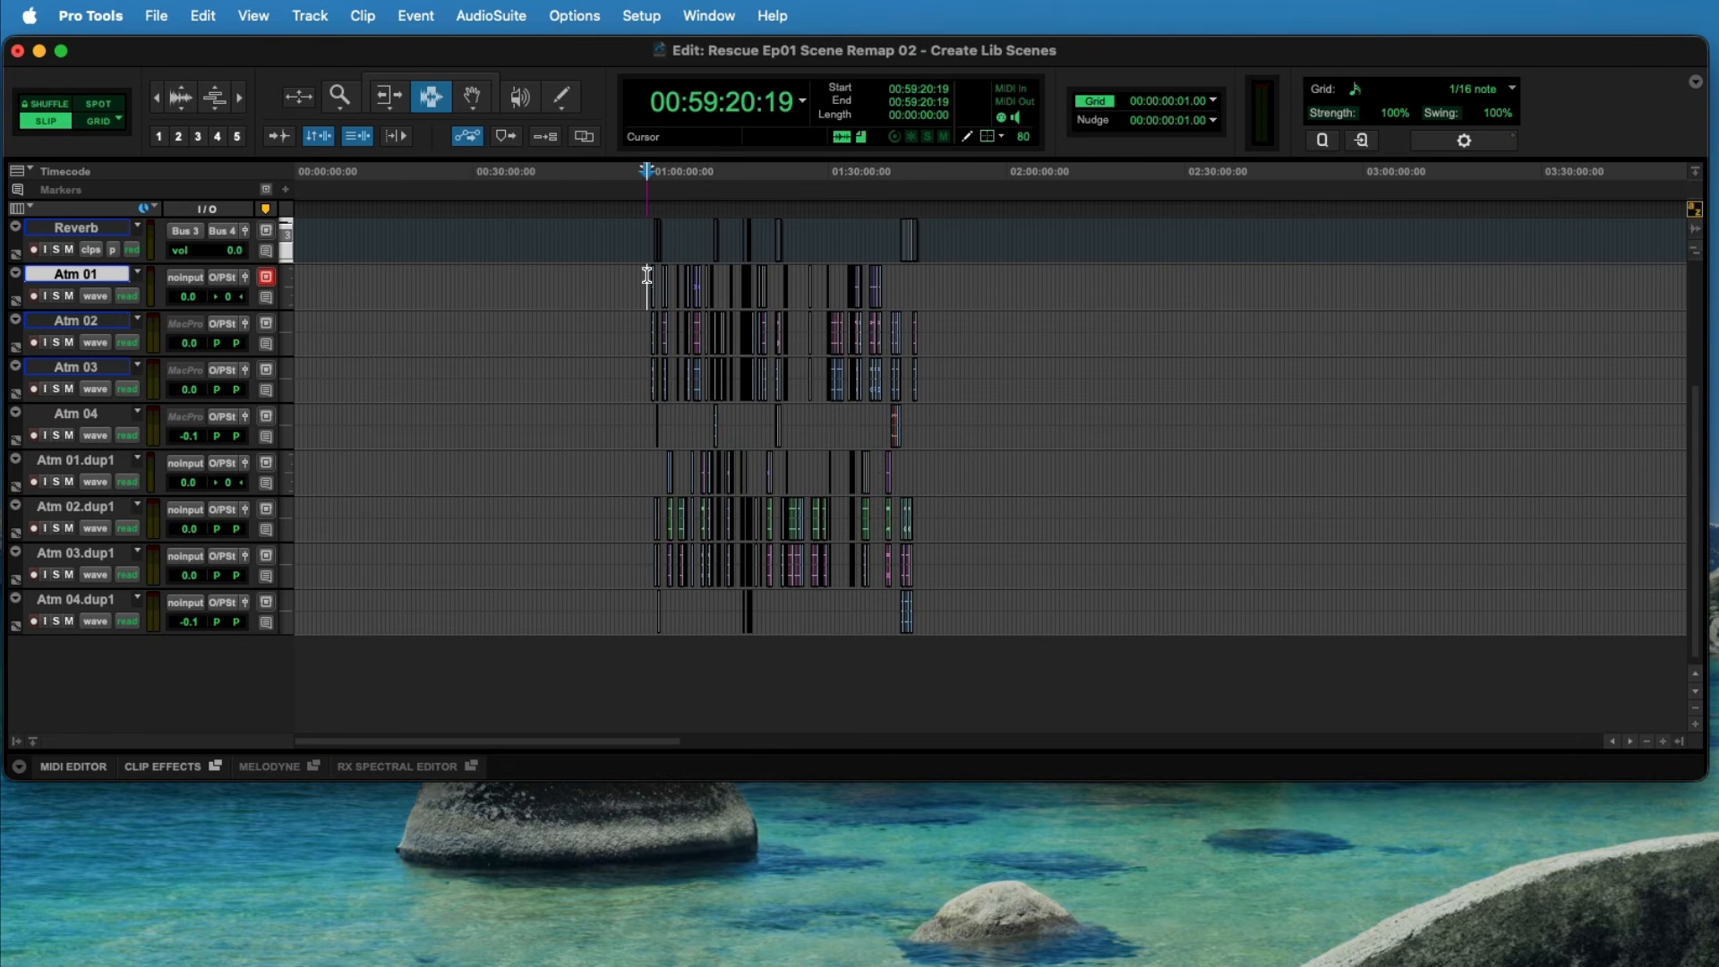
key("space")
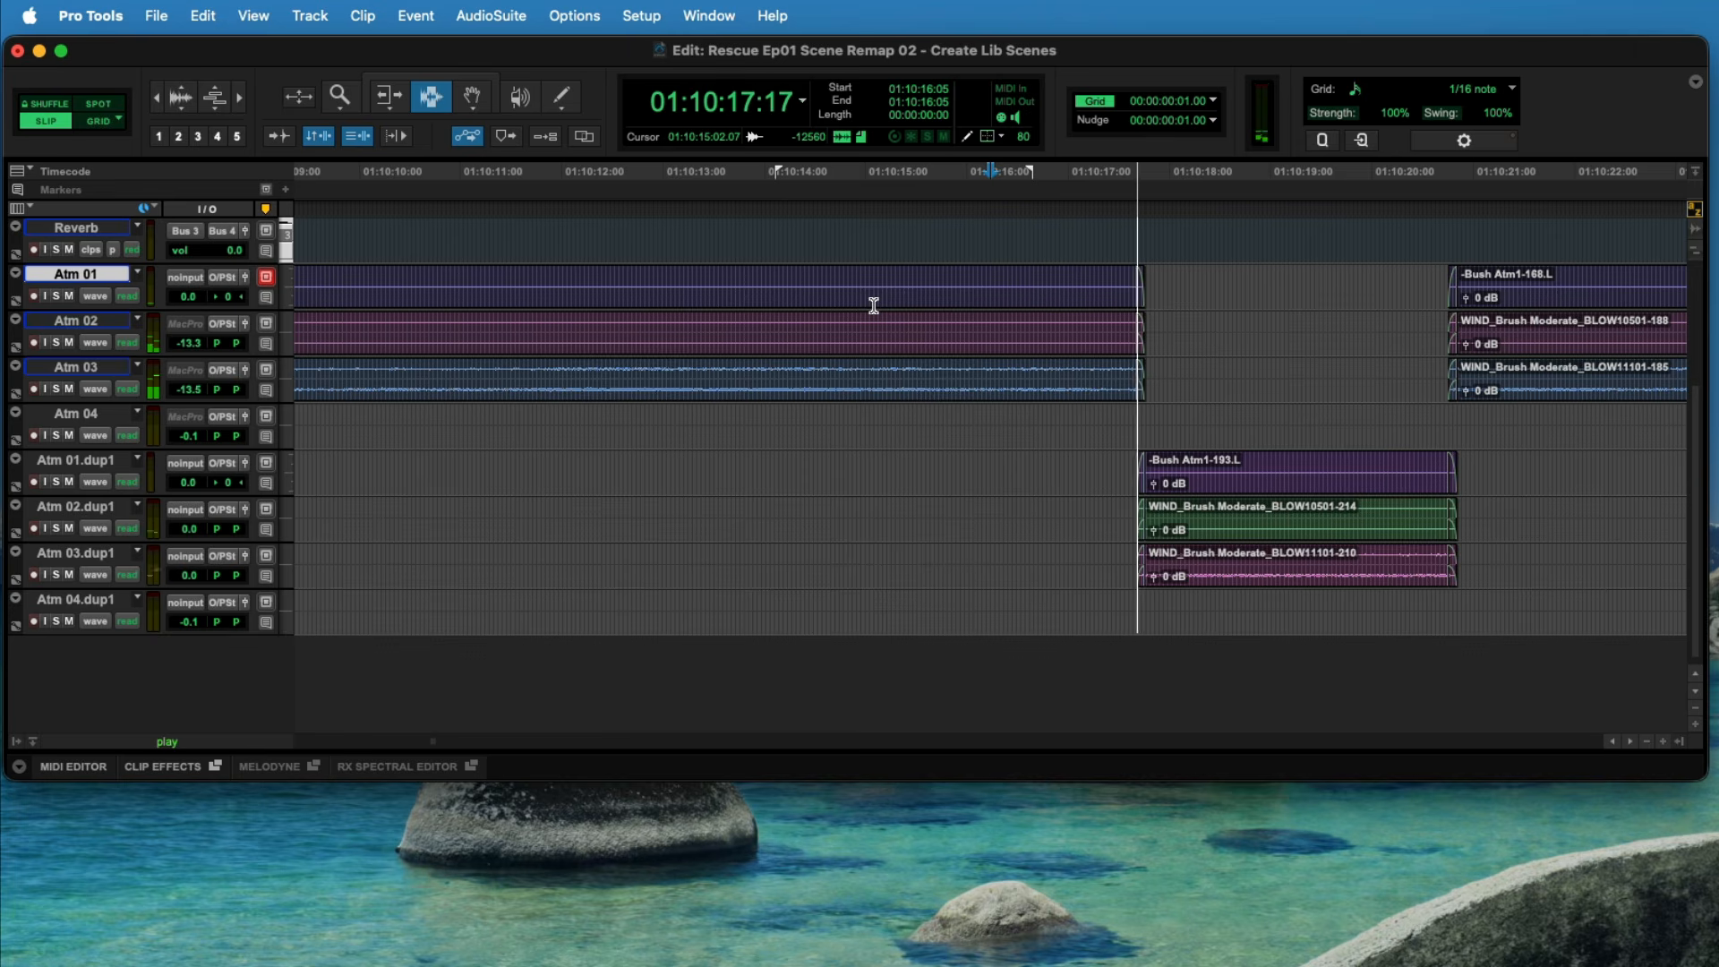
left_click(1387, 303)
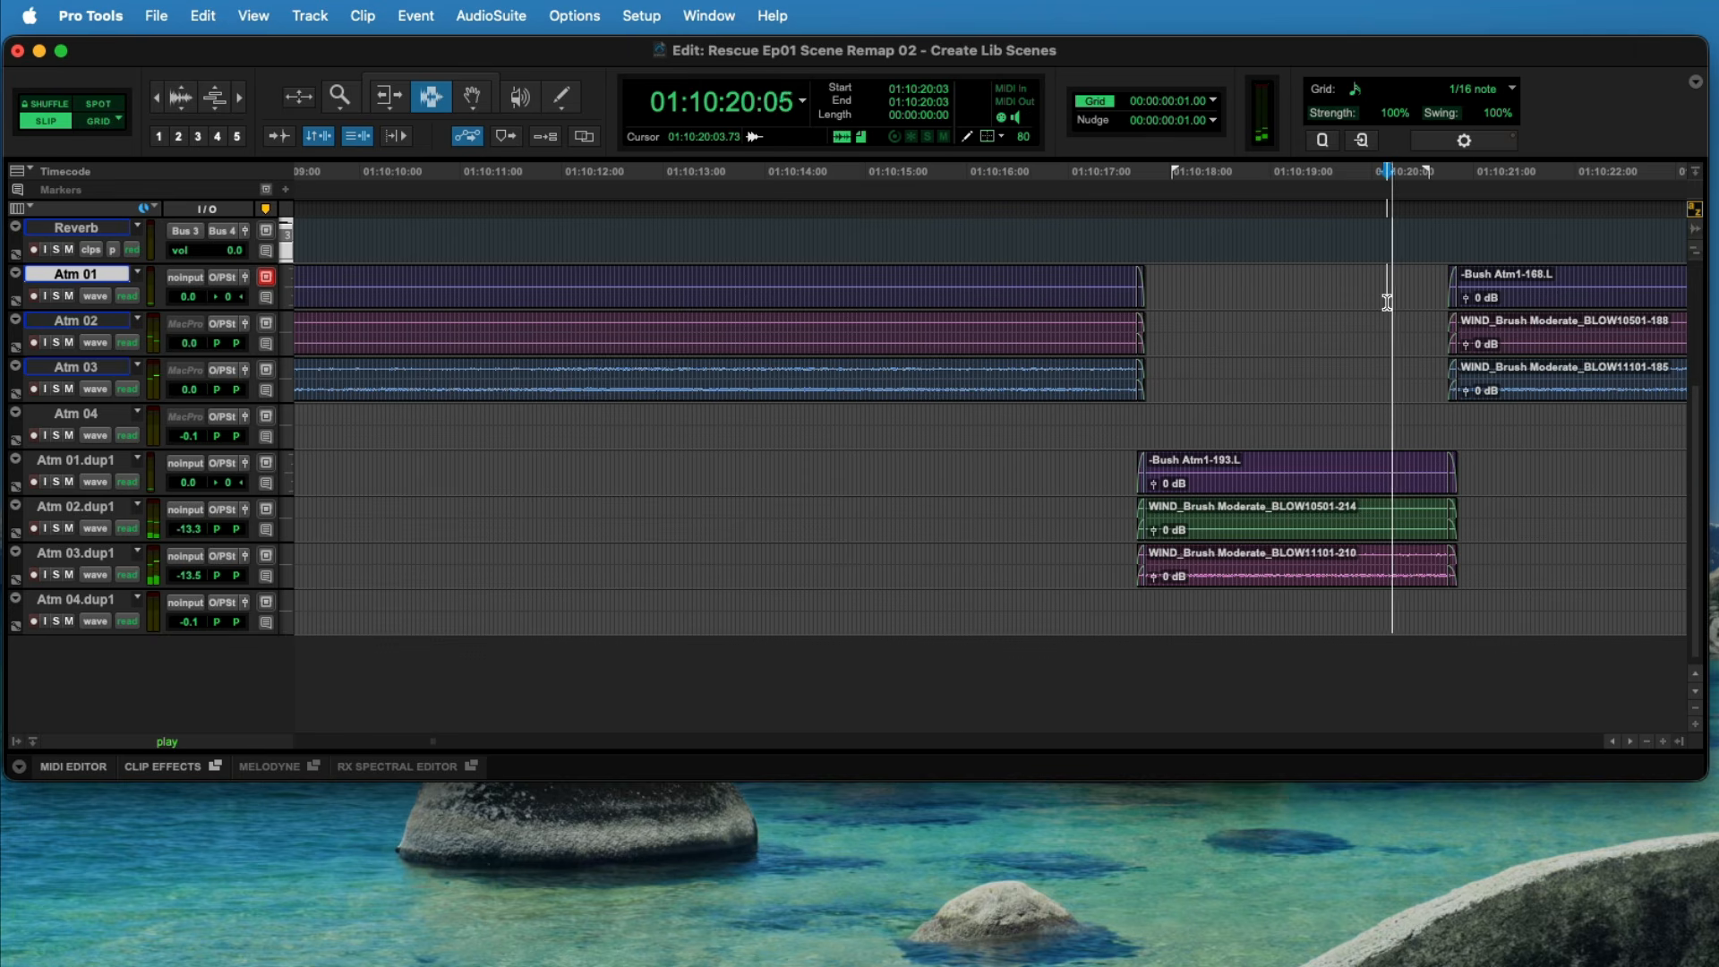
key("space")
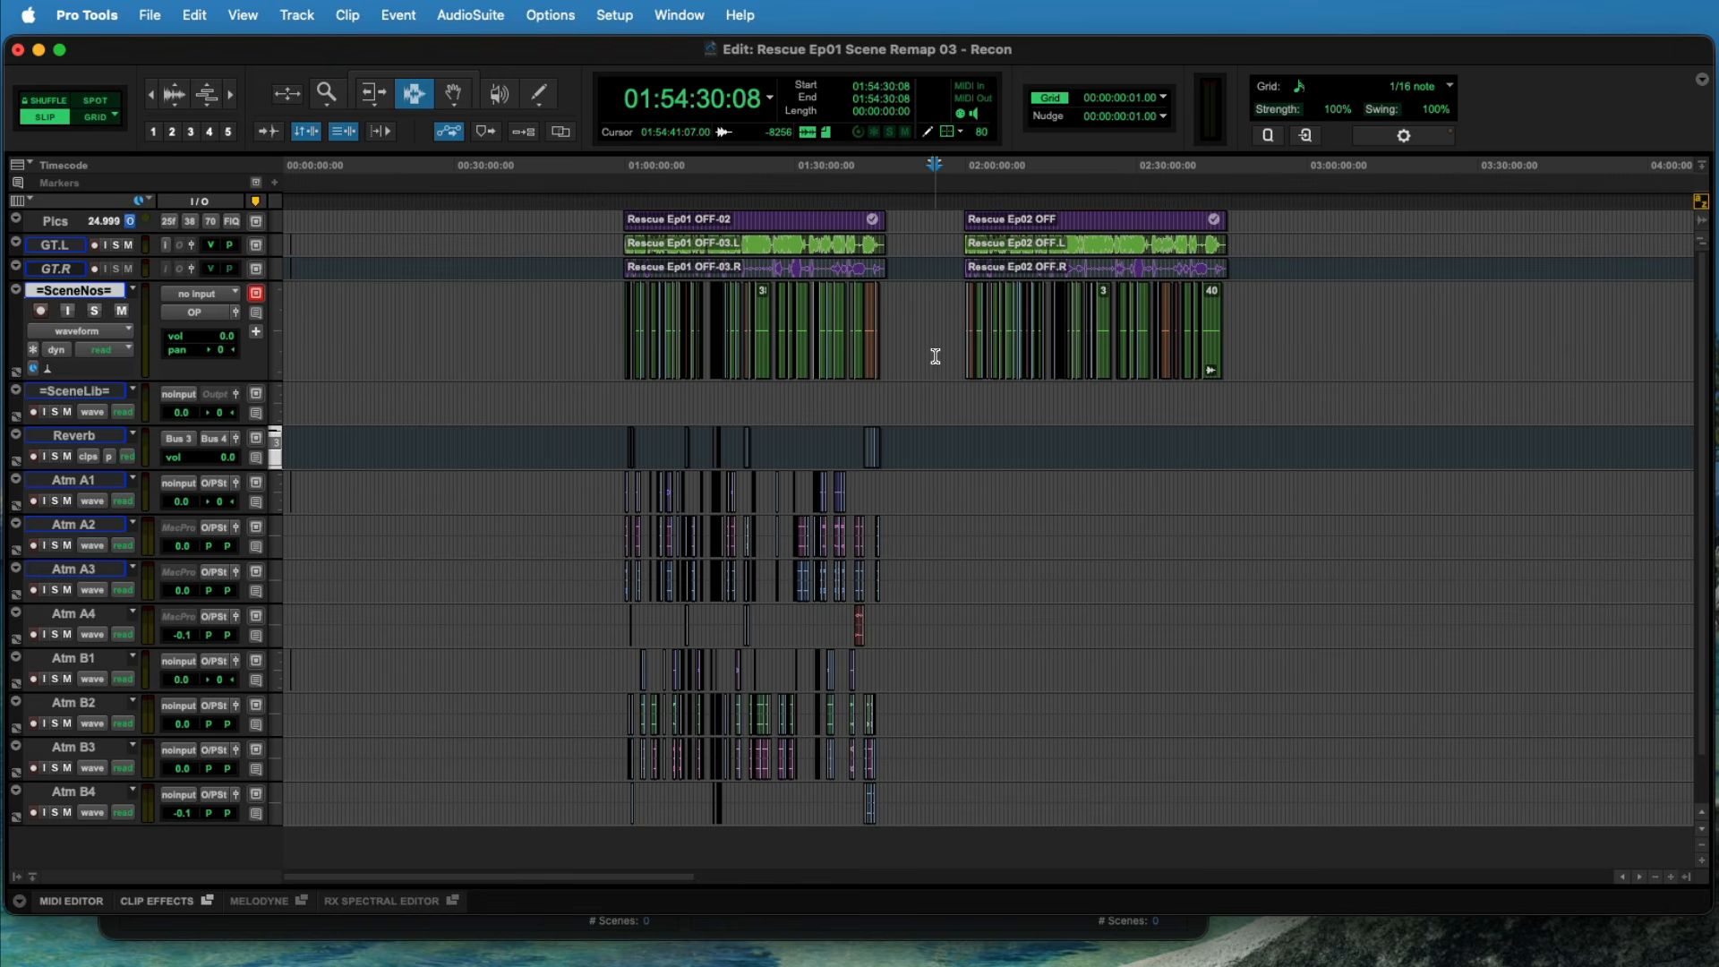
Step: In the Recon session, review the Episode 2 scene clips on =SceneNos= and the library scene clips on =SceneLib=
left_click_drag(935, 356, 1244, 352)
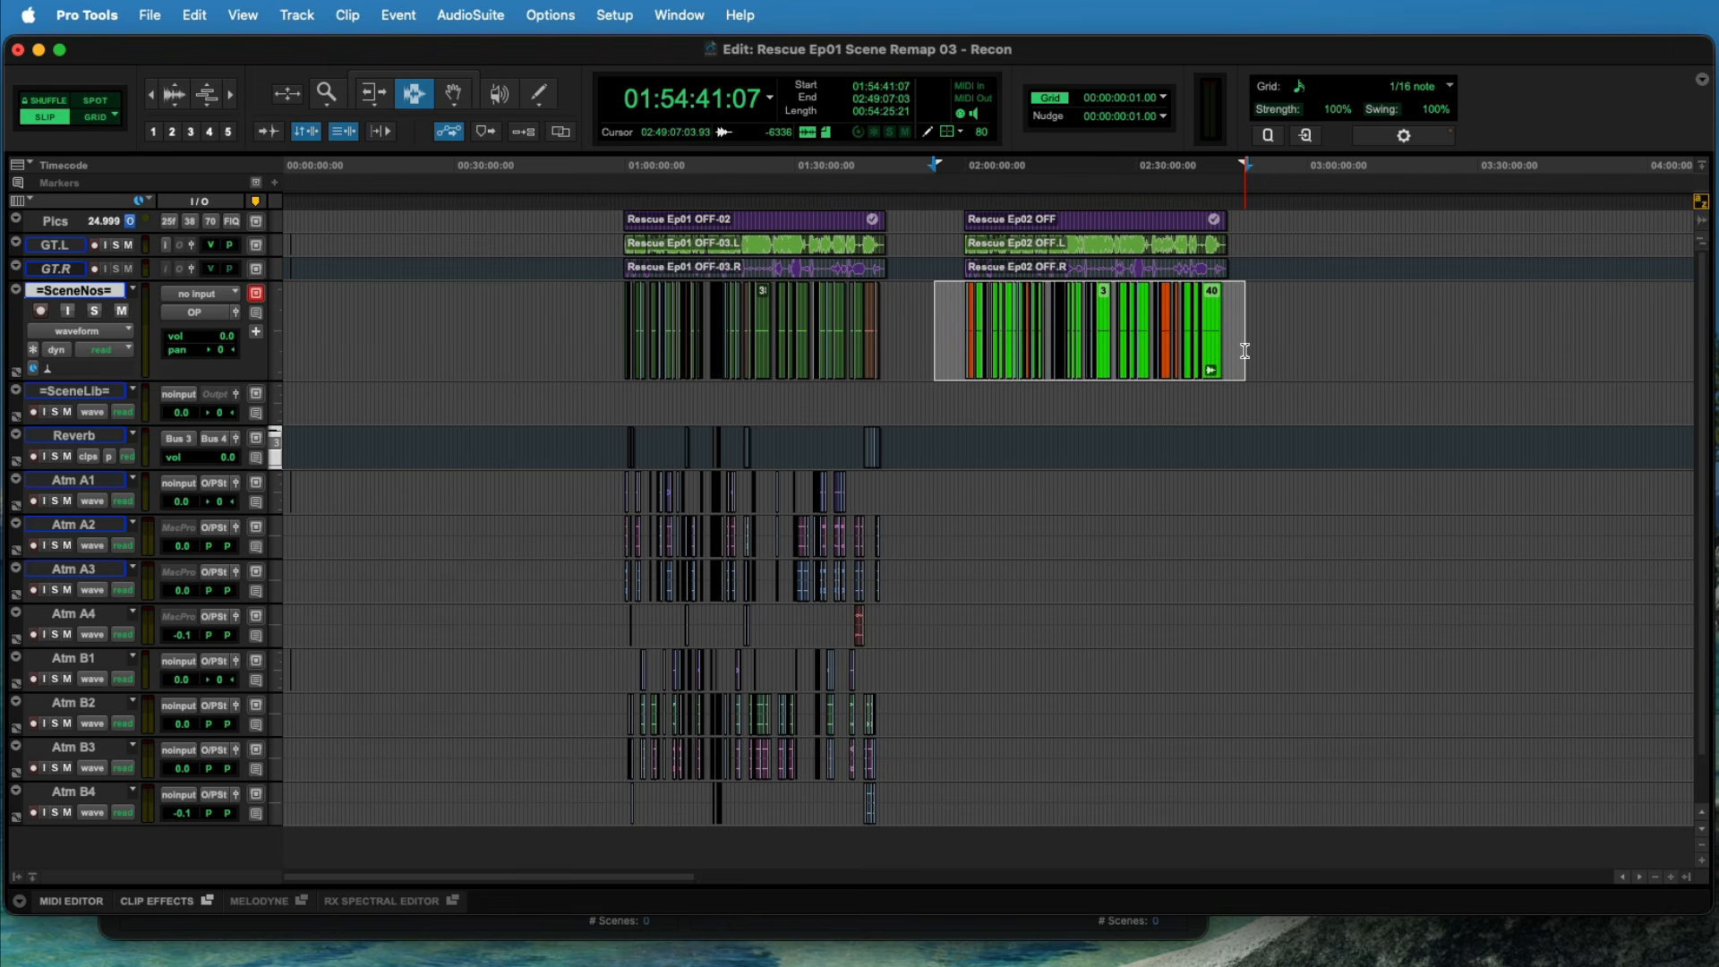
key("r")
key("r")
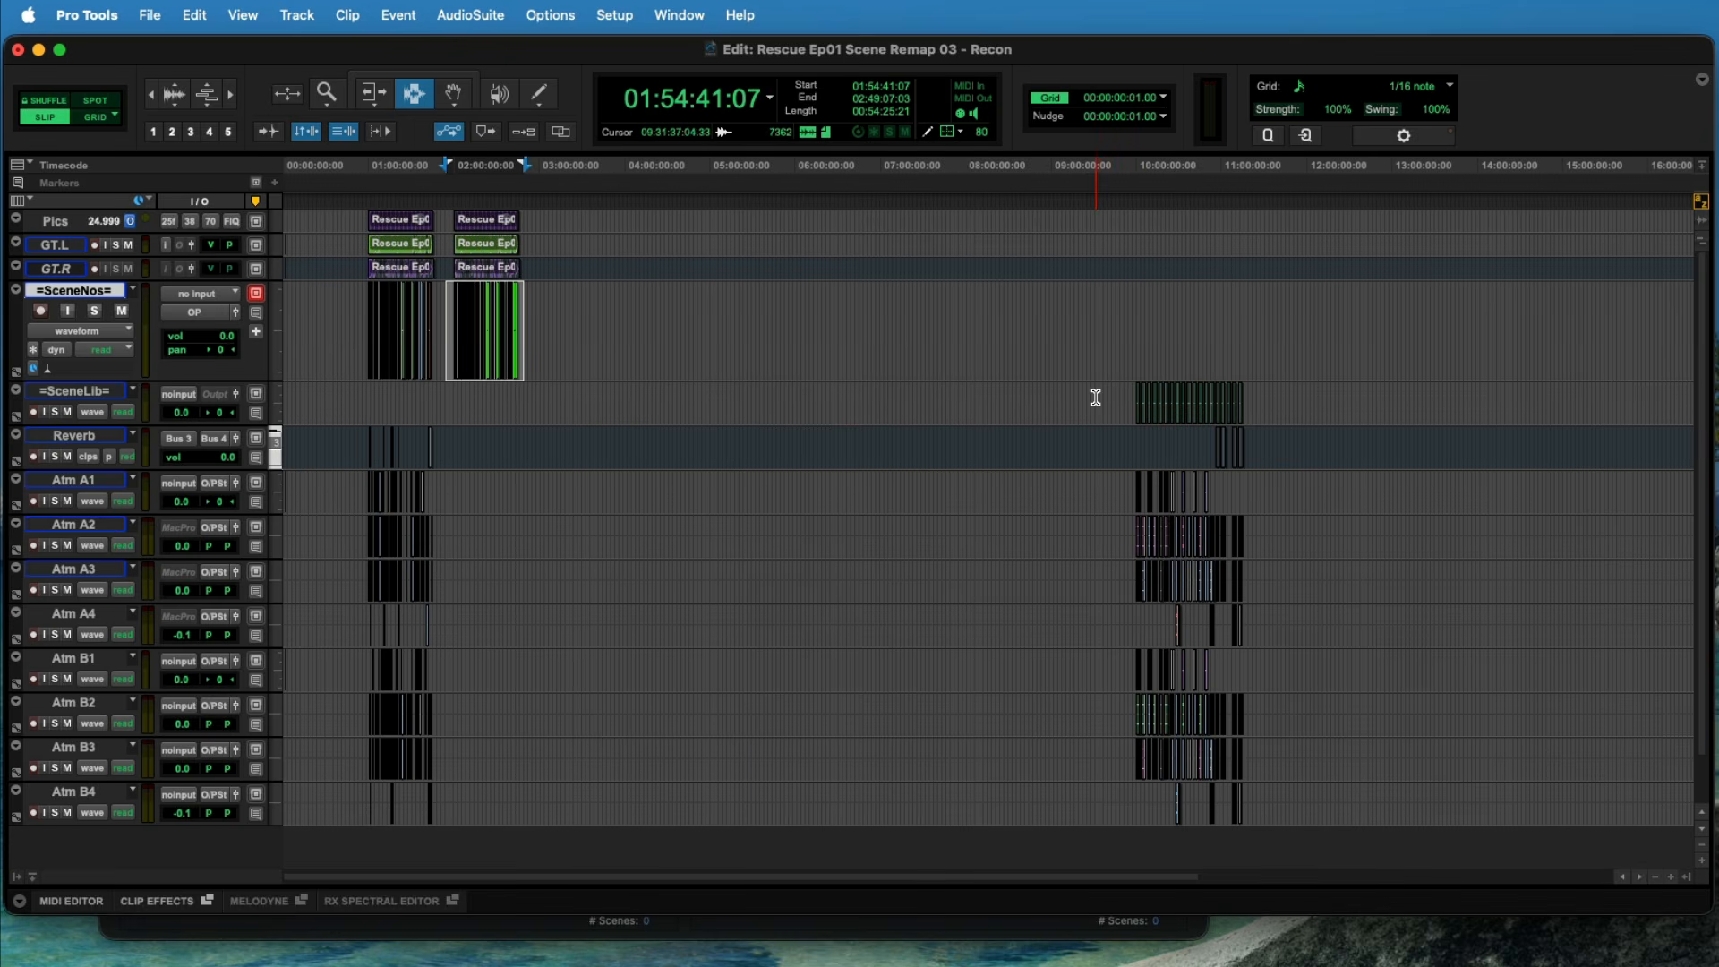
left_click_drag(1096, 397, 1301, 389)
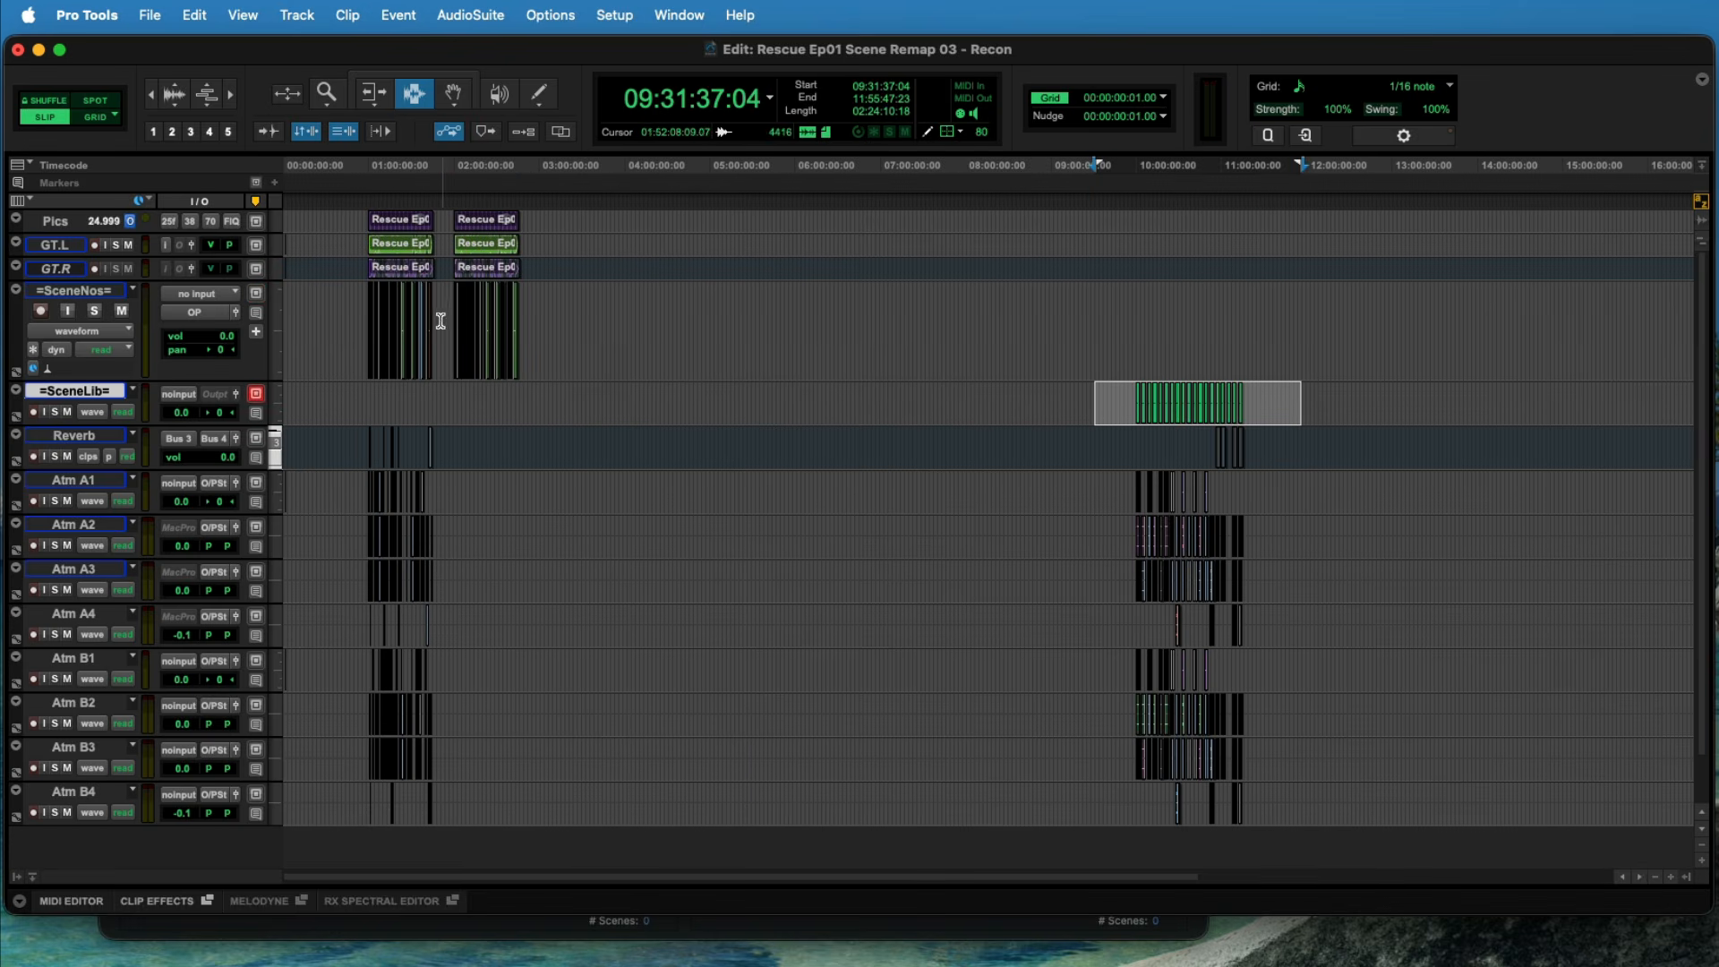
Step: Mute all Episode 1 scene clips on the =SceneNos= track
left_click(442, 322)
key("t")
key("t")
key("t")
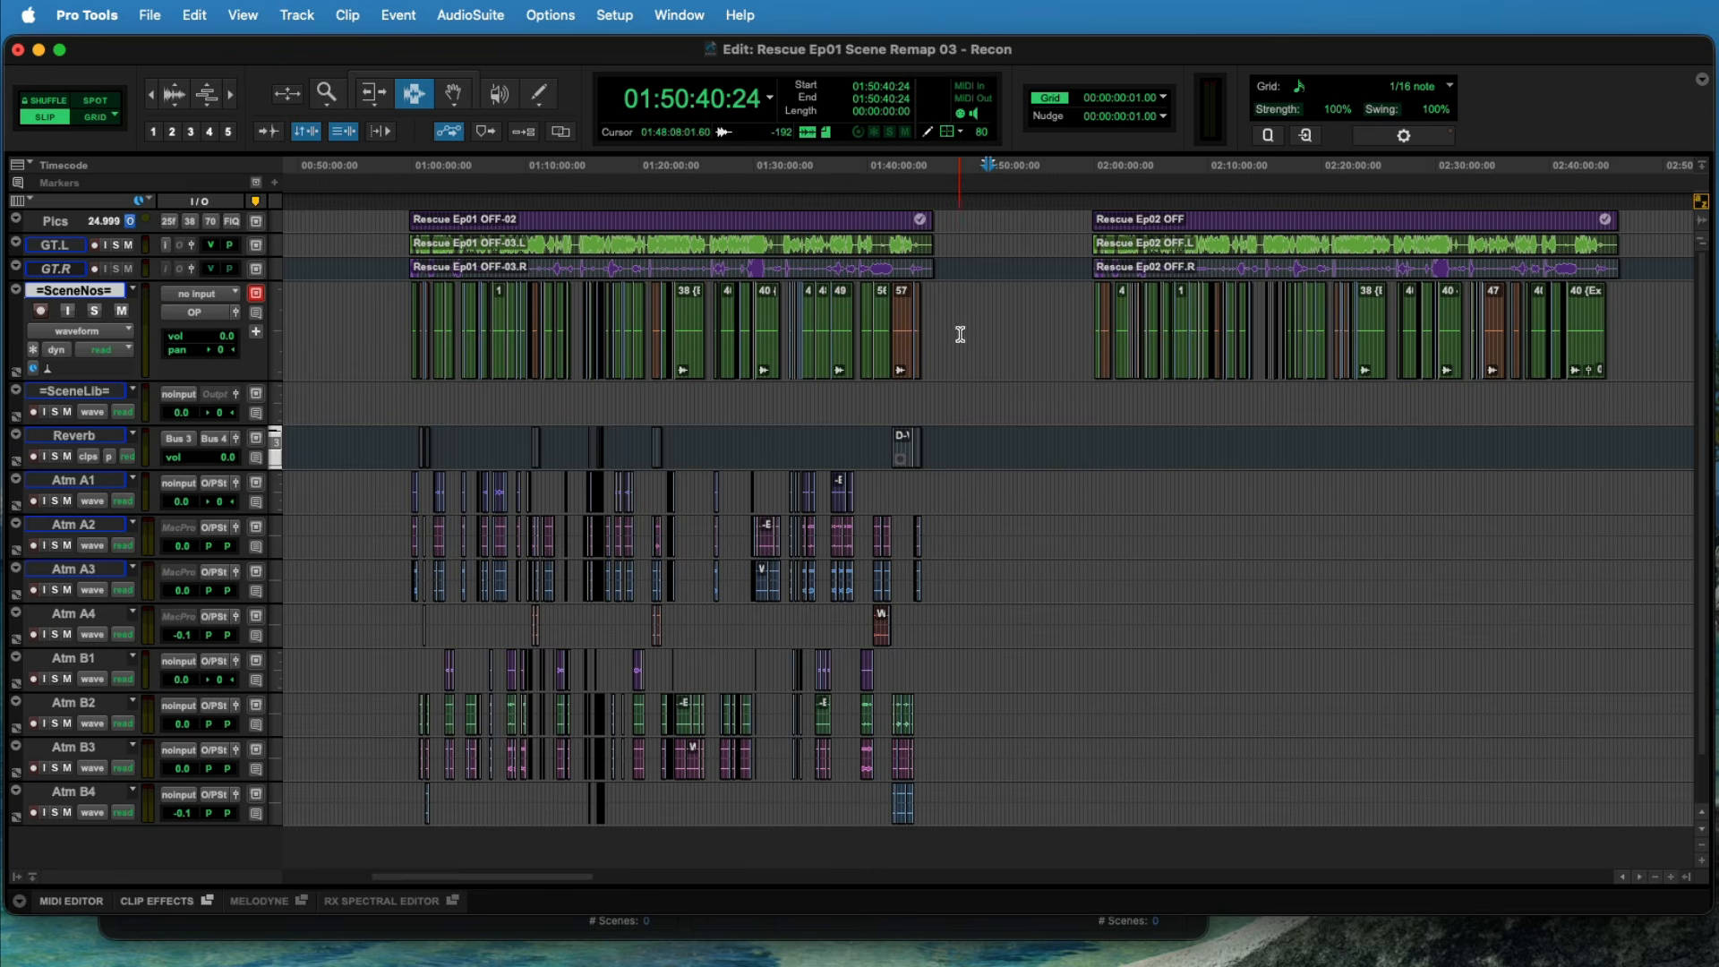
left_click_drag(964, 333, 400, 333)
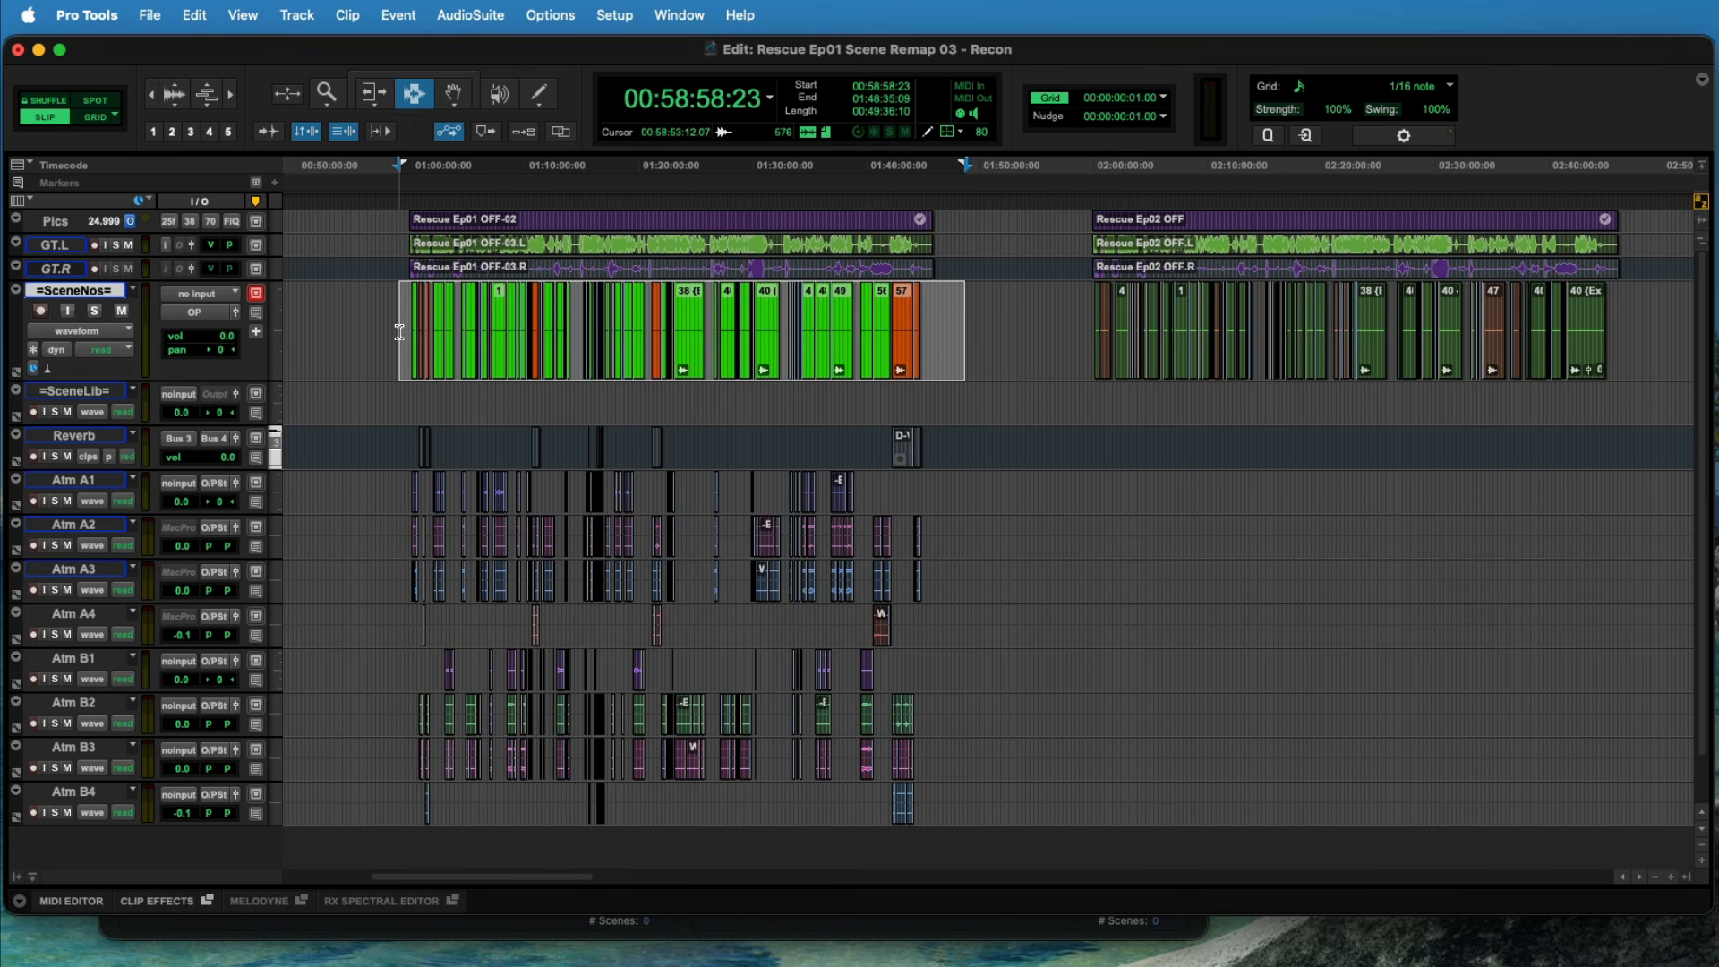
key("super+m")
left_click(1025, 328)
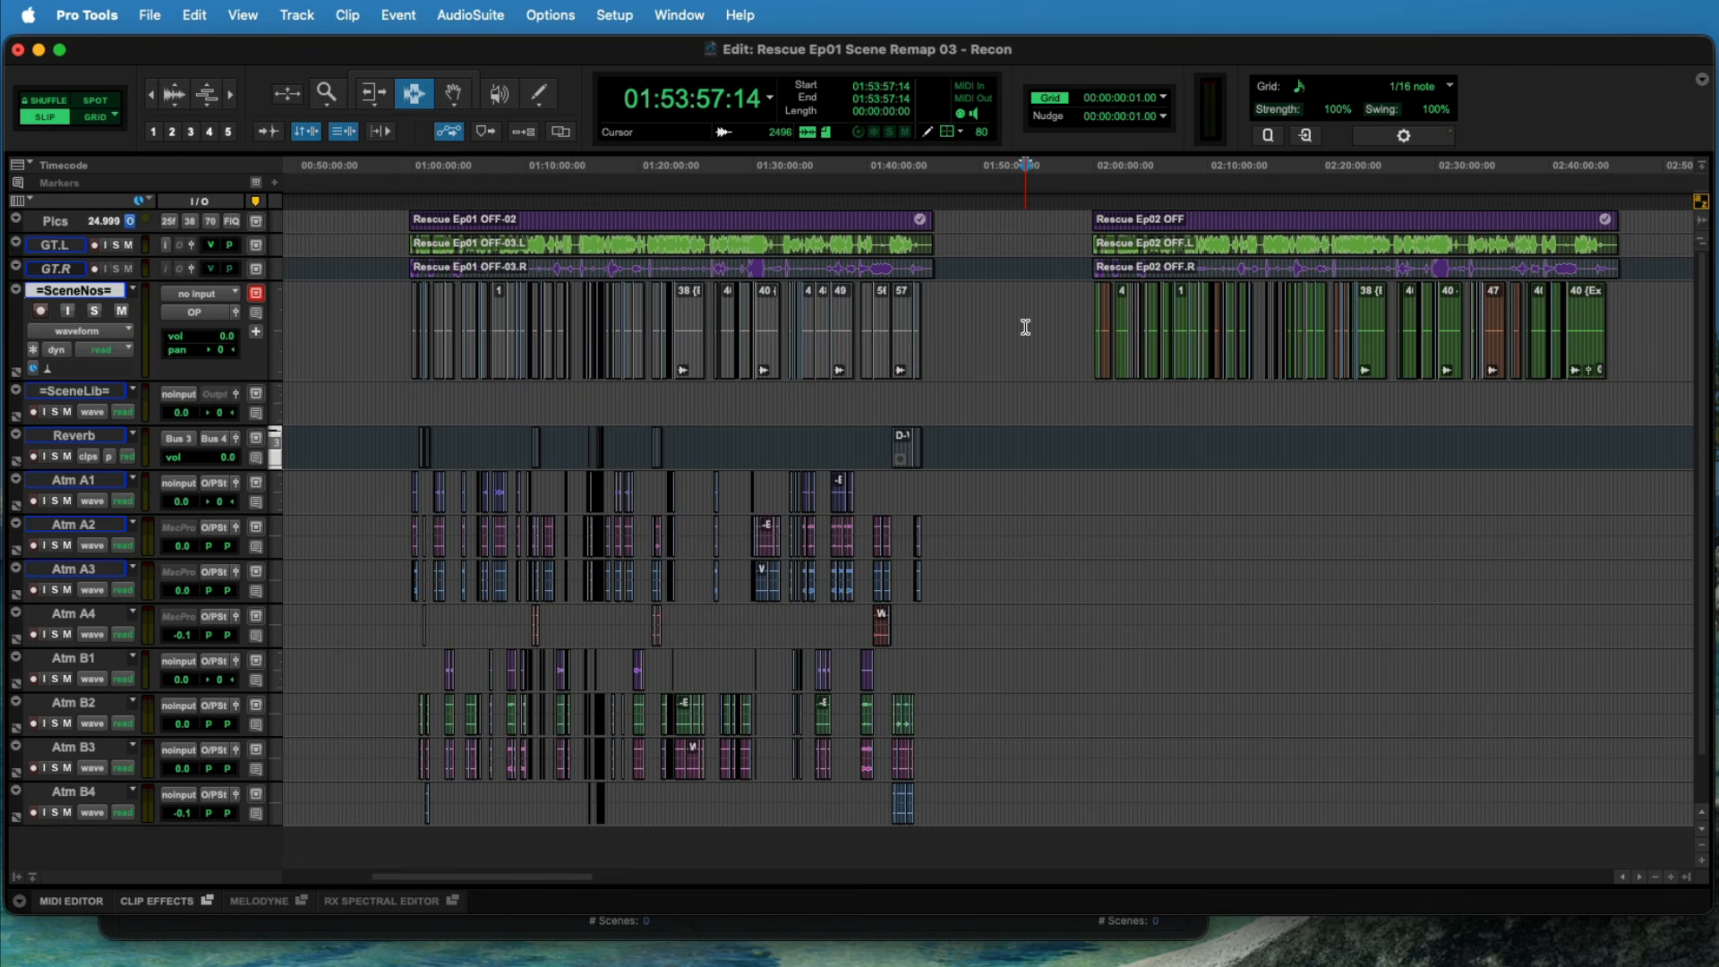
Step: Switch to EdiLoad and load the current Pro Tools session into Scene Remap
left_click(1031, 932)
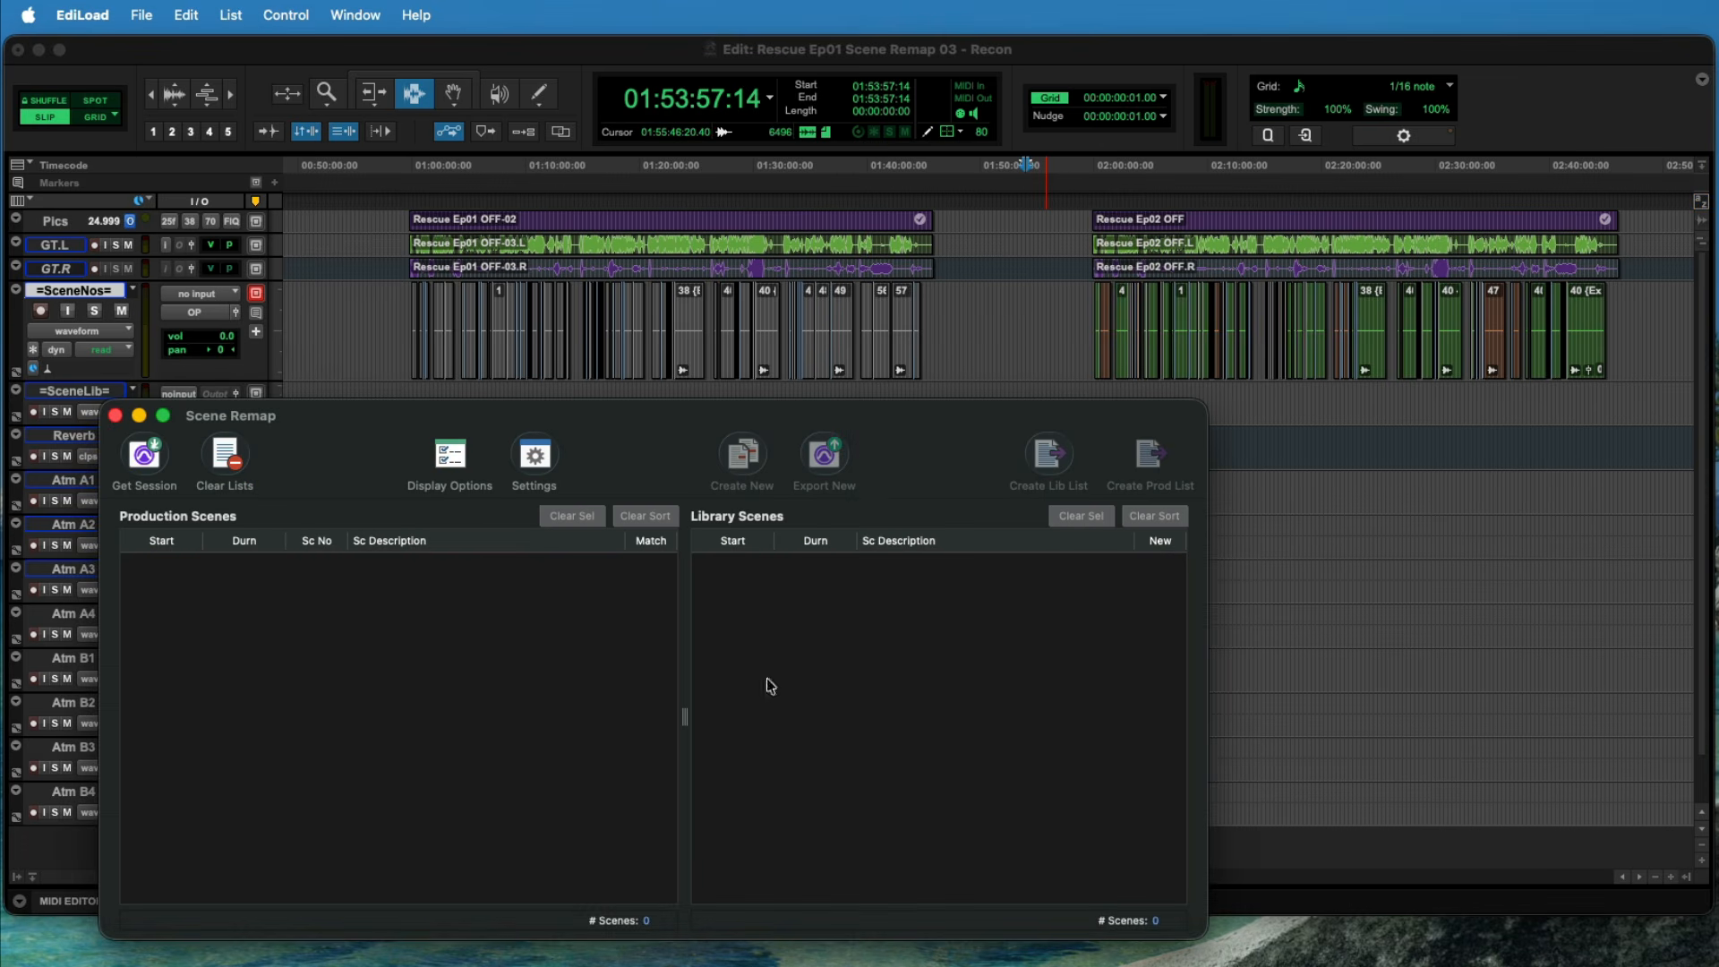
left_click(143, 457)
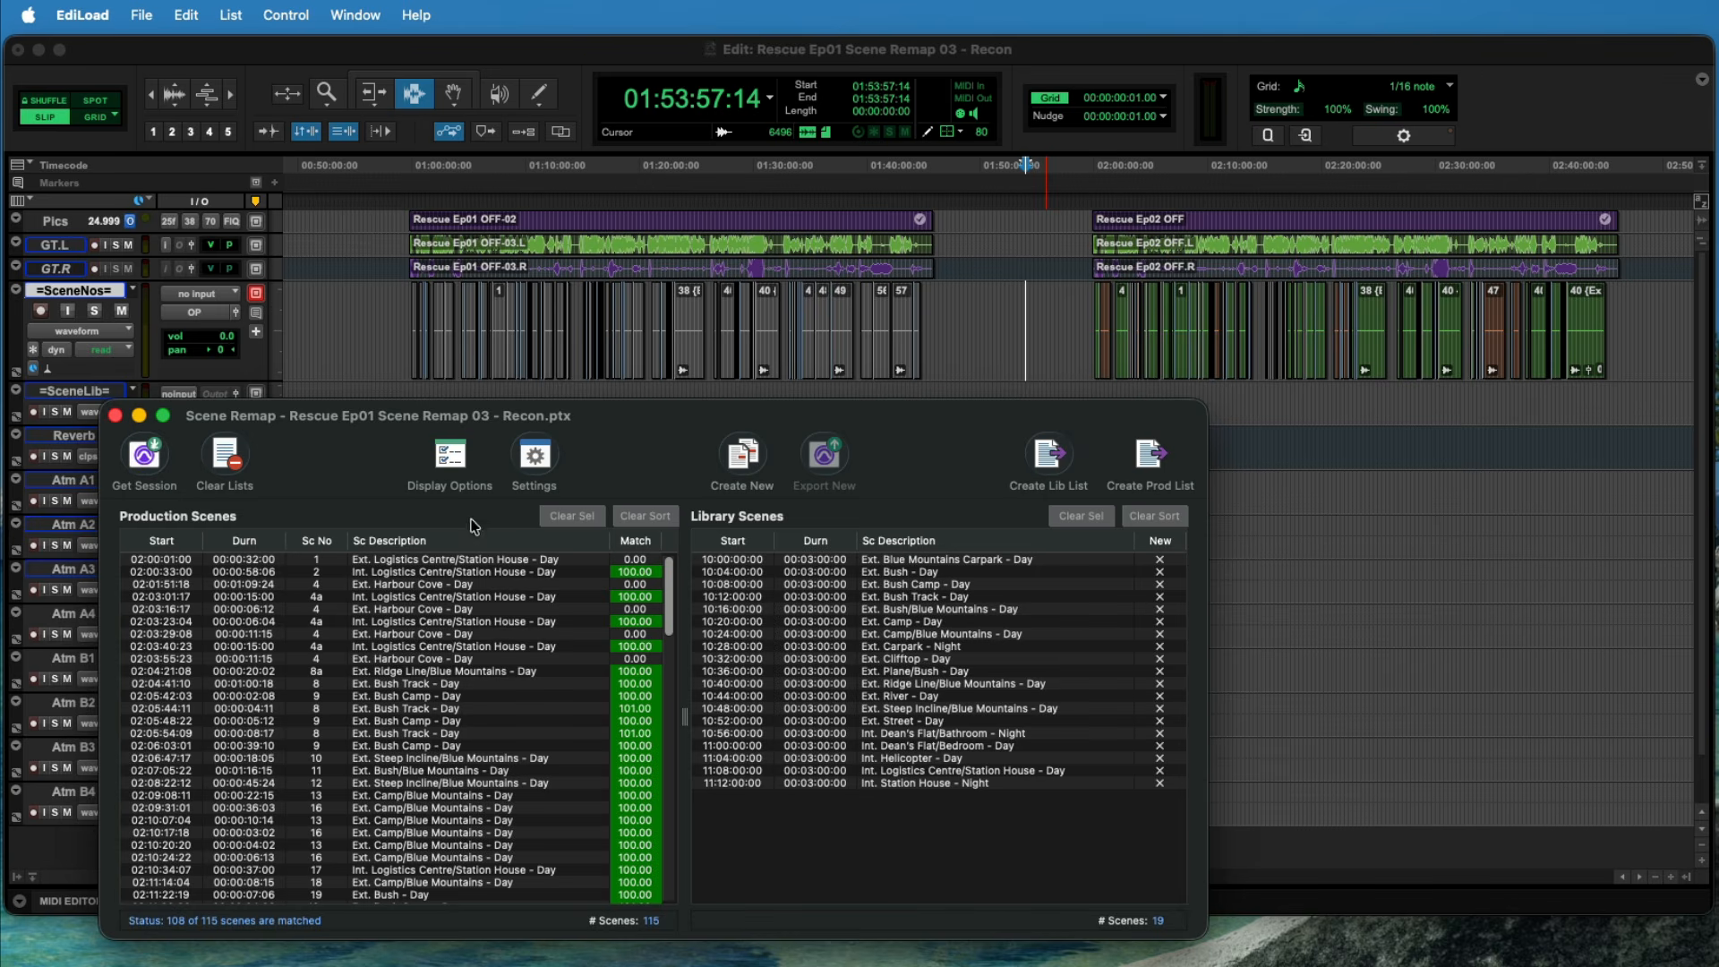
Step: Examine how the Episode 2 production scenes match the library, including Int. Logistics Centre/Station House, Ext. Bush Track and Ext. Harbour Cove
left_click(463, 574)
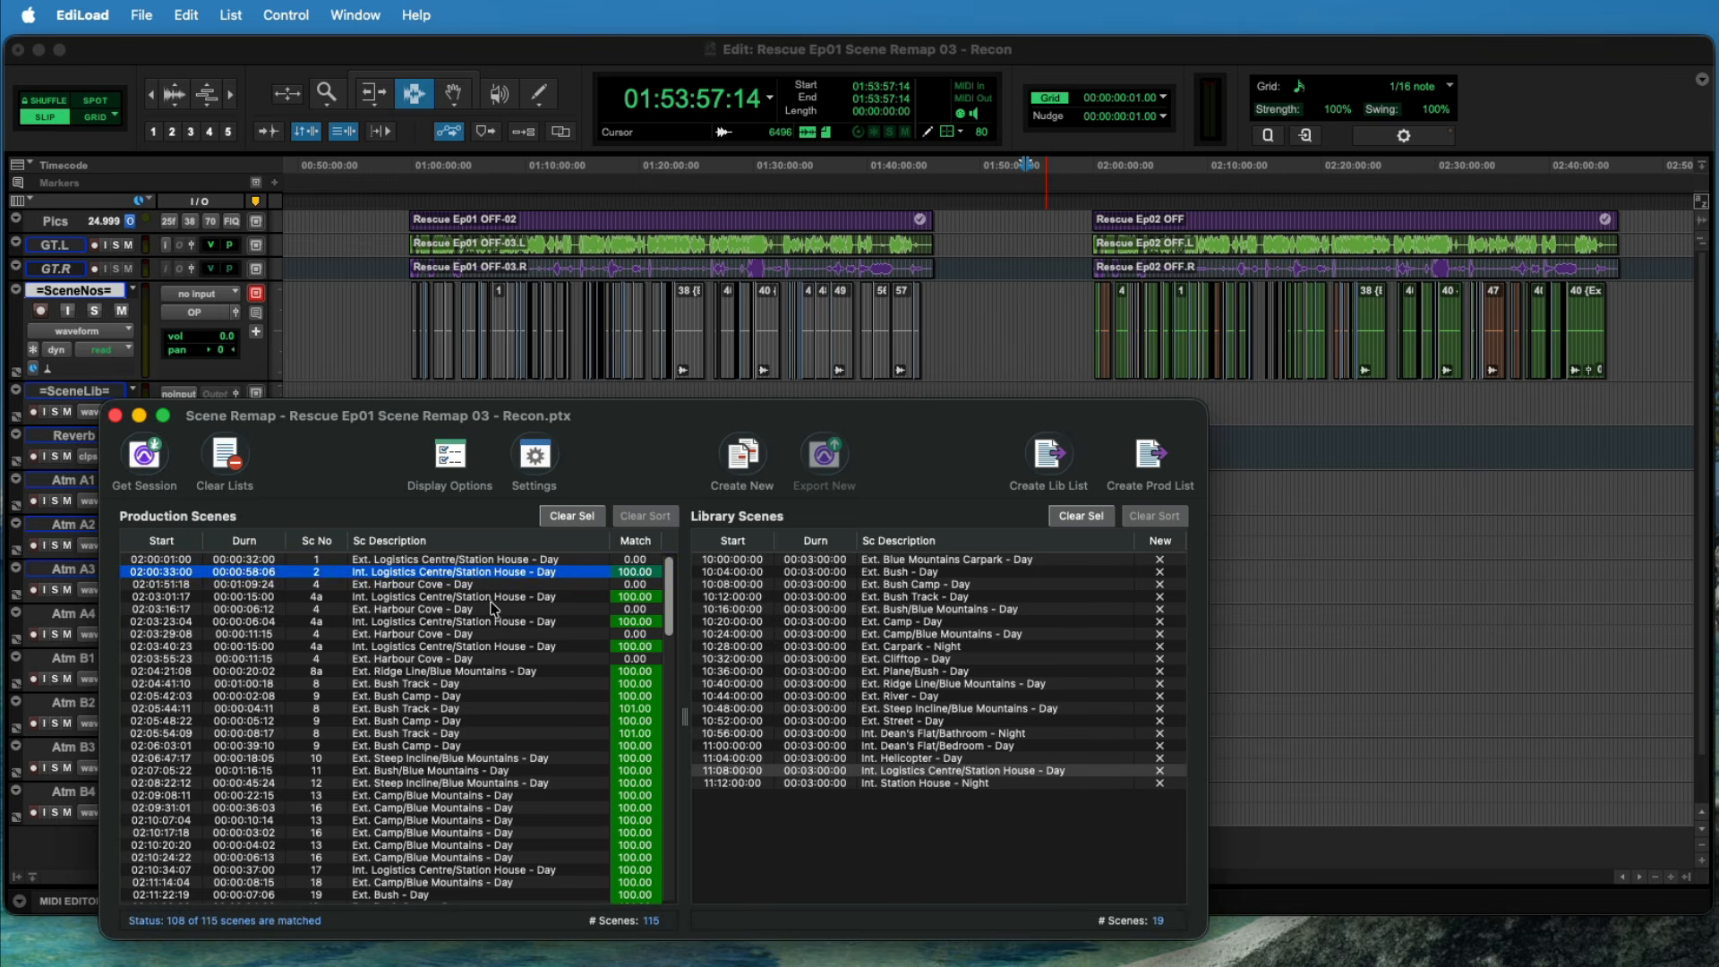
left_click(492, 597)
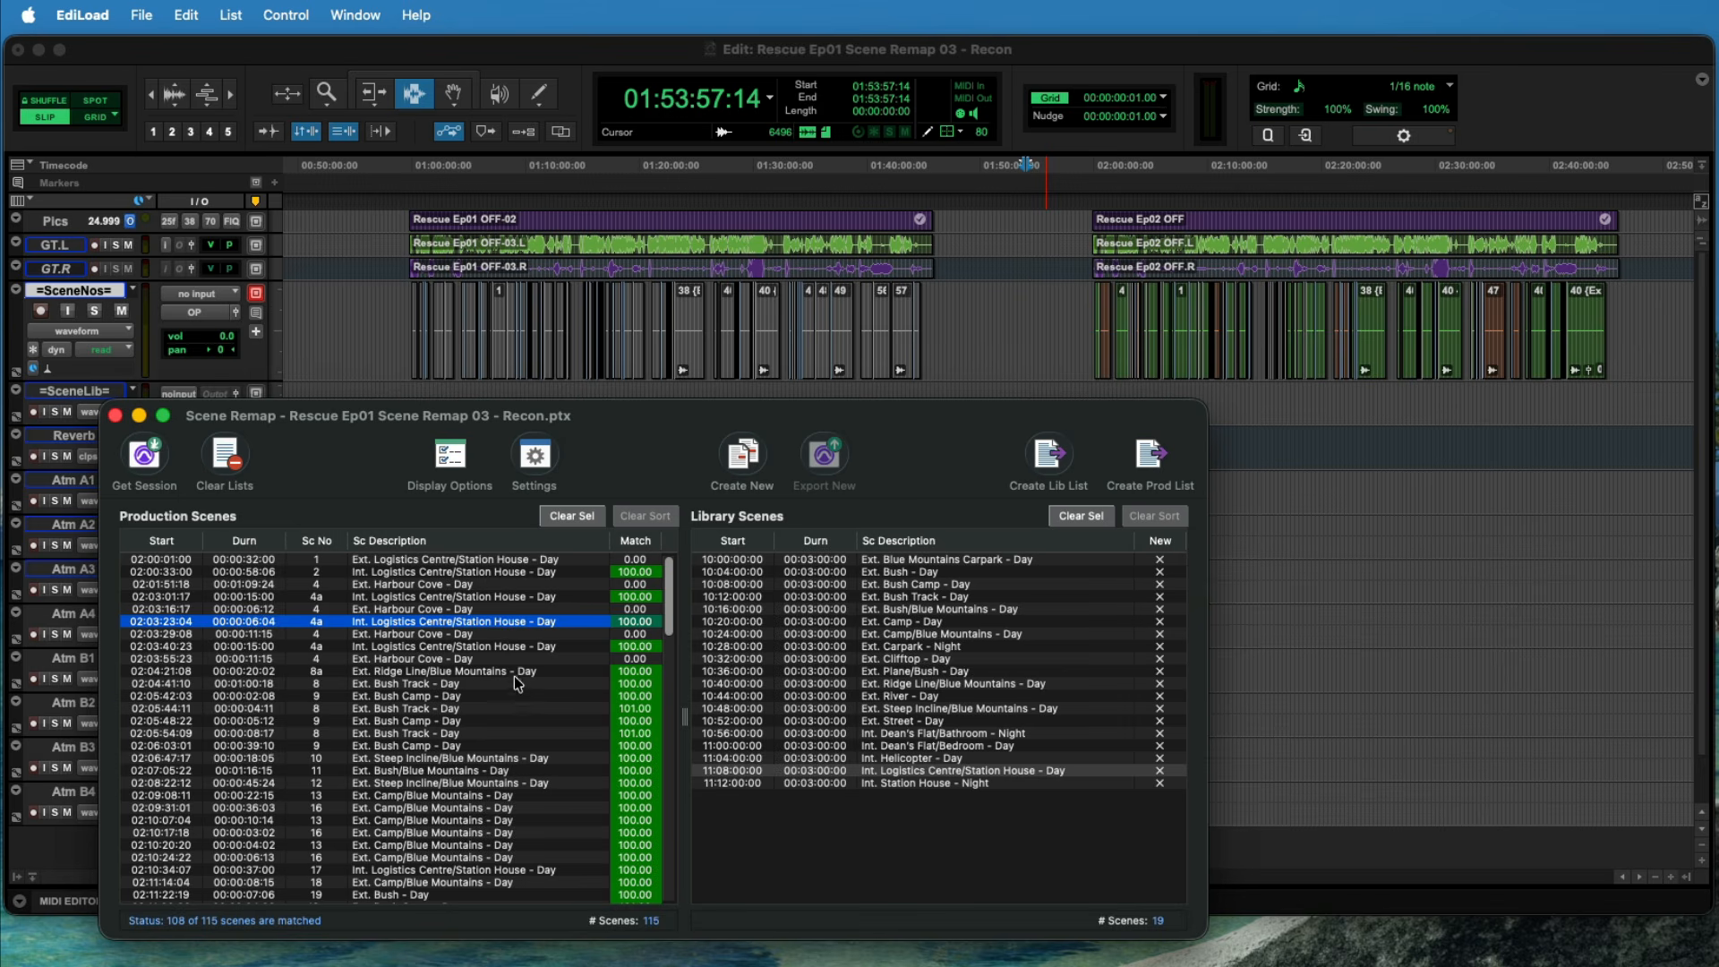
left_click(525, 695)
left_click(522, 710)
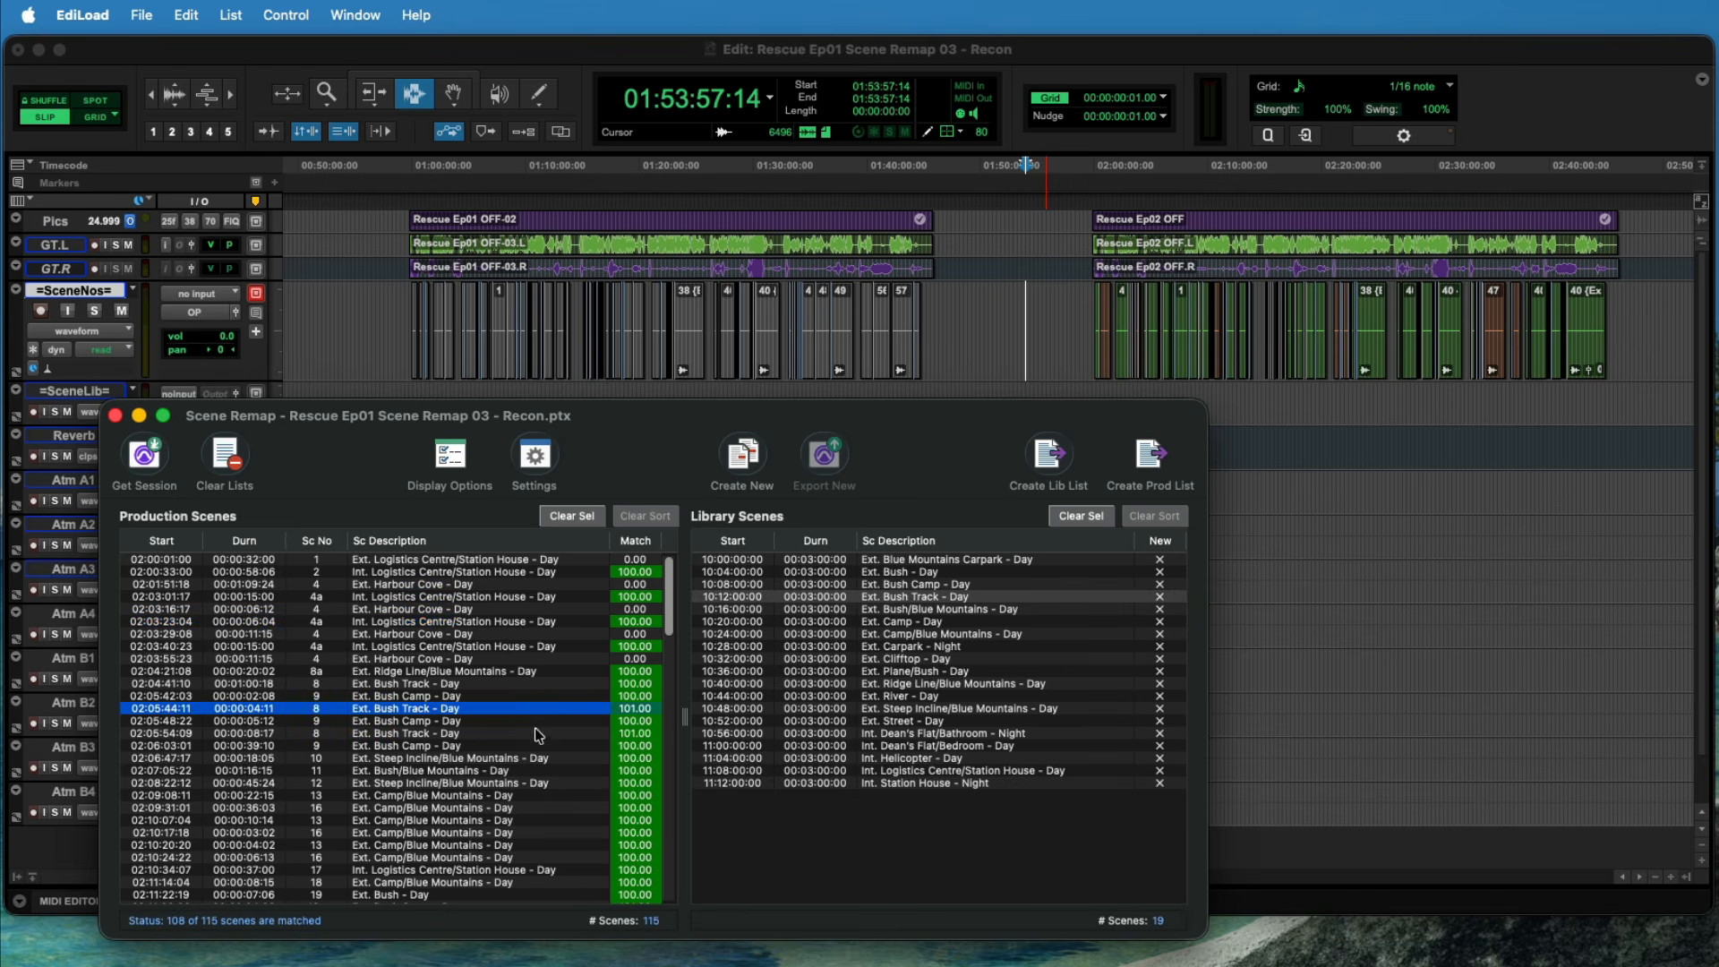
left_click(540, 721)
left_click(543, 734)
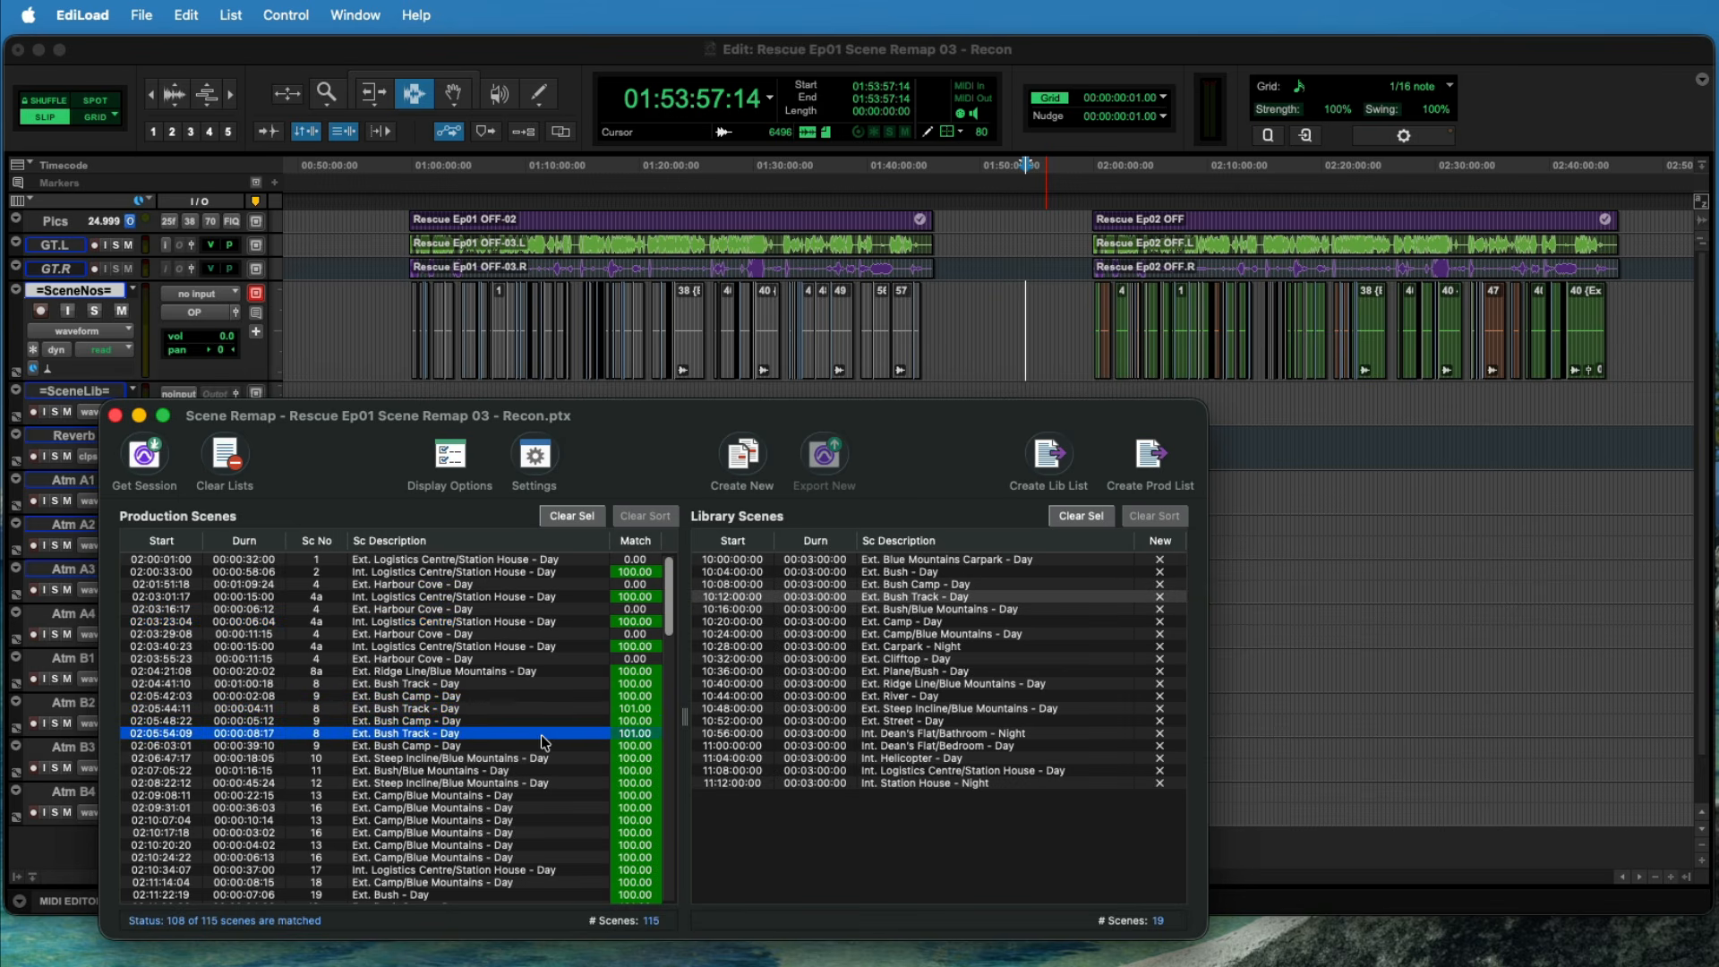
left_click(586, 586)
left_click(591, 611)
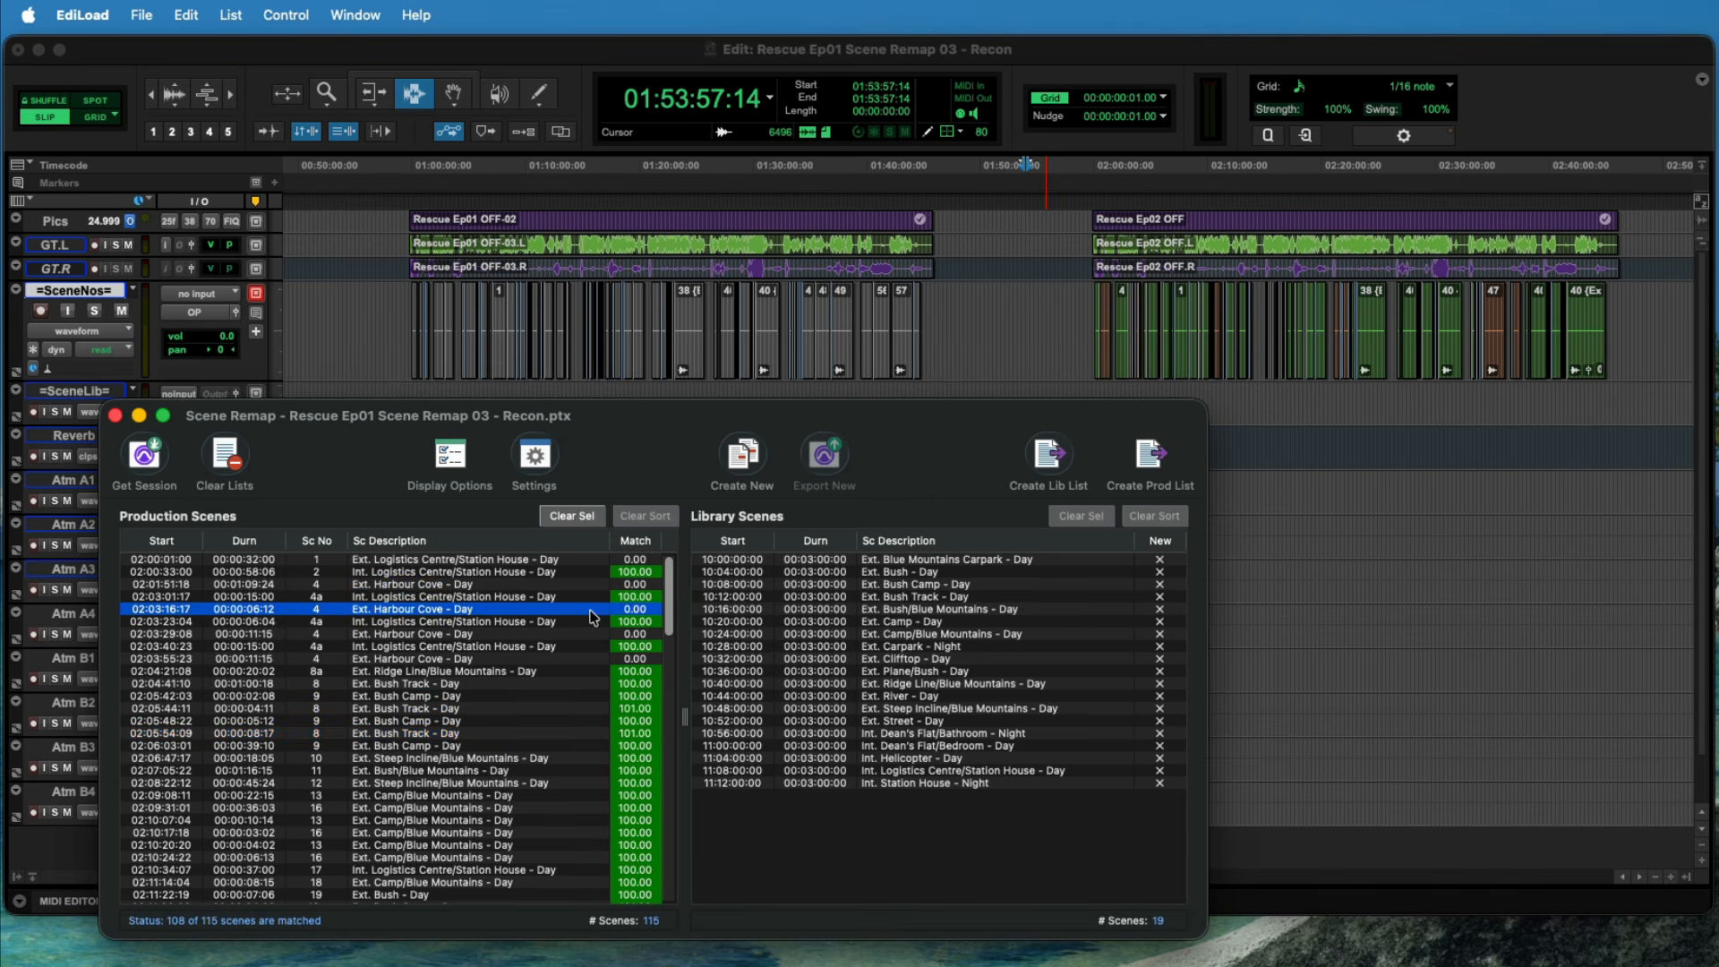
Step: Create new library scenes for the unmatched production scenes and export them to the Pro Tools session
left_click(750, 459)
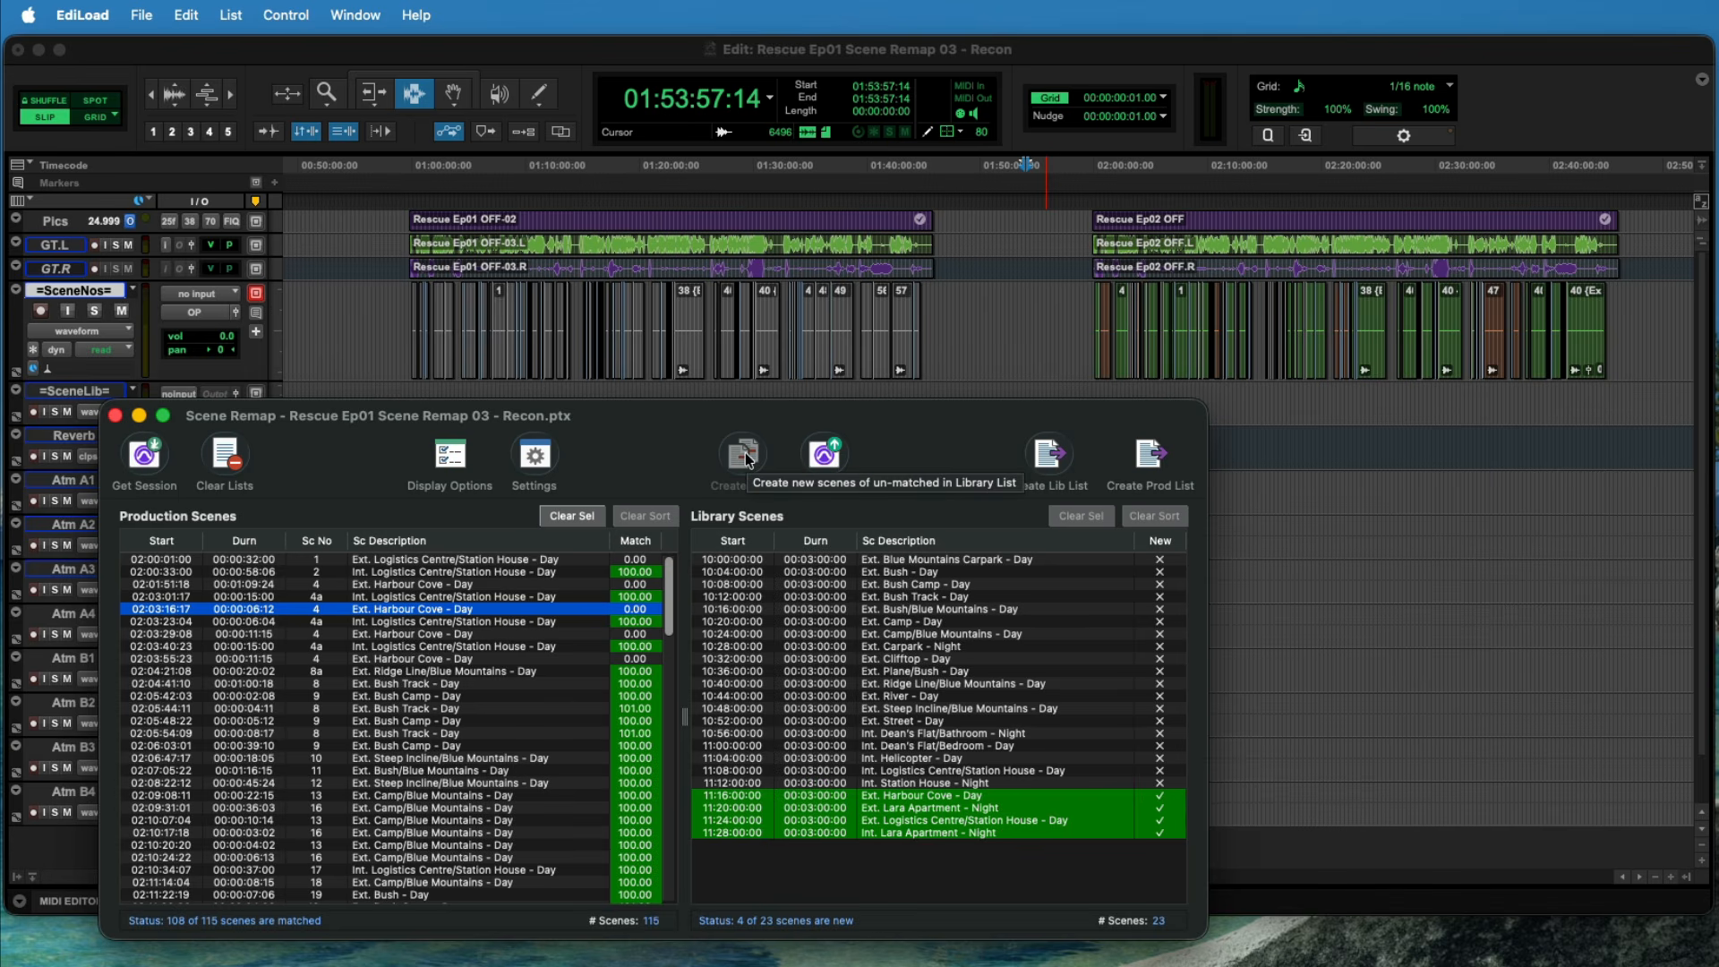
left_click(824, 454)
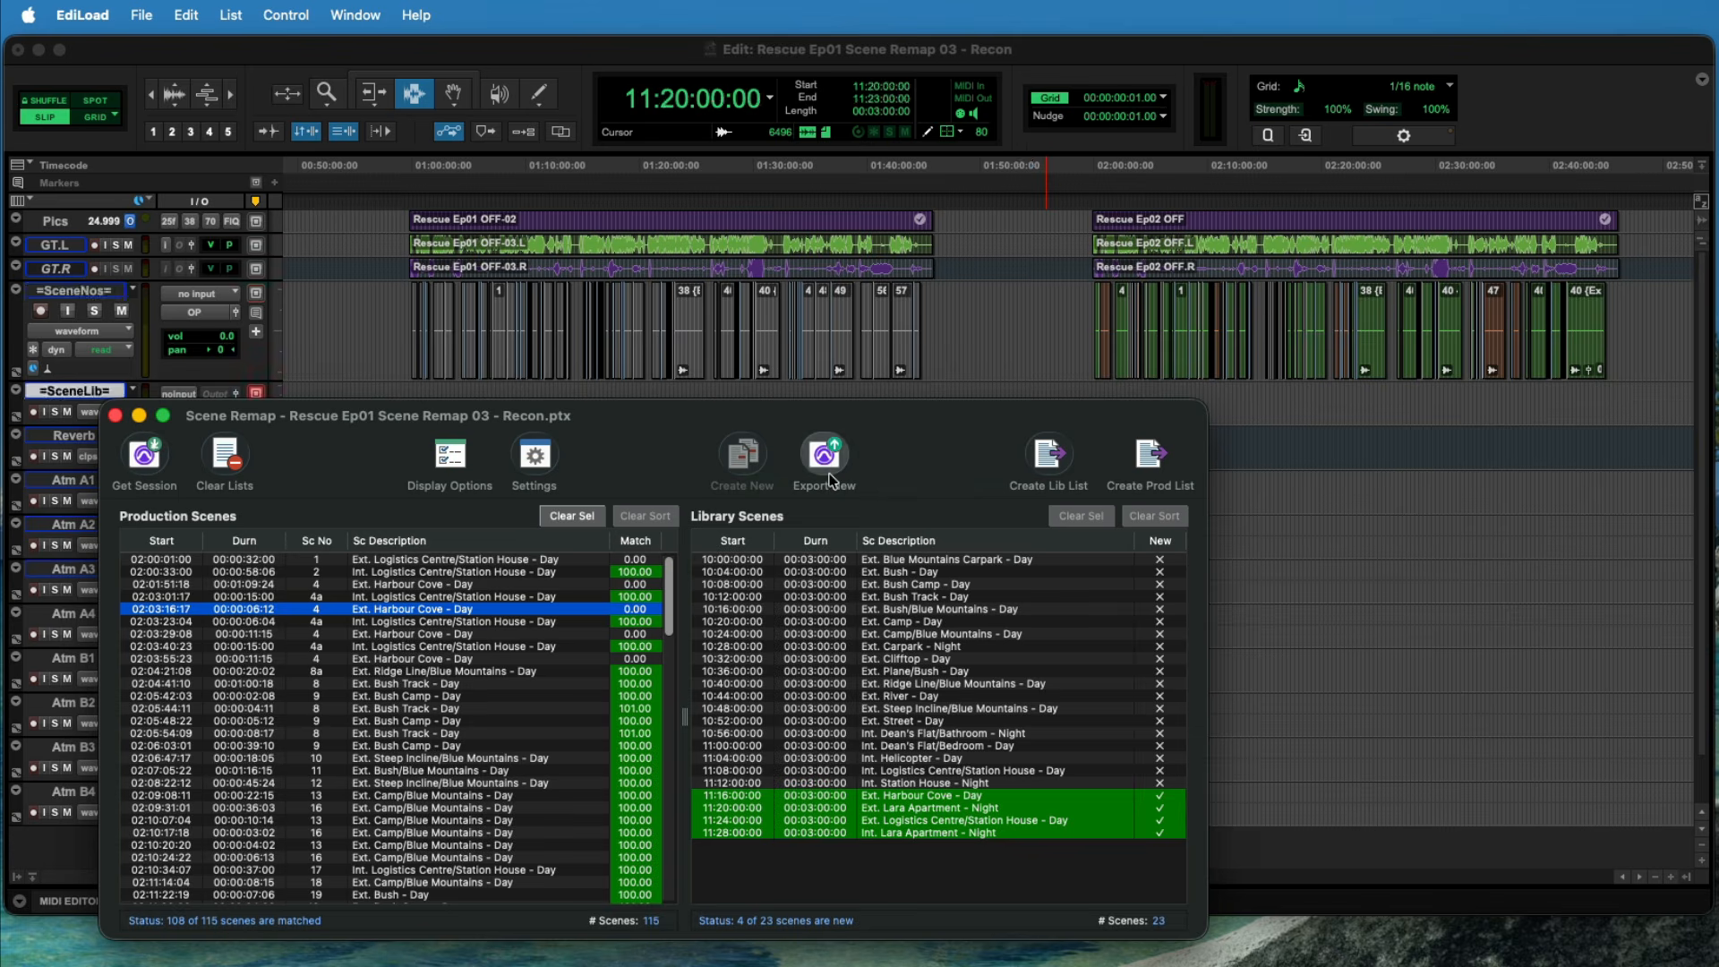
Step: Switch to Pro Tools and inspect the newly added scenes on the =SceneLib= track and the empty atmosphere tracks beneath them
left_click(965, 330)
key("r")
key("r")
key("r")
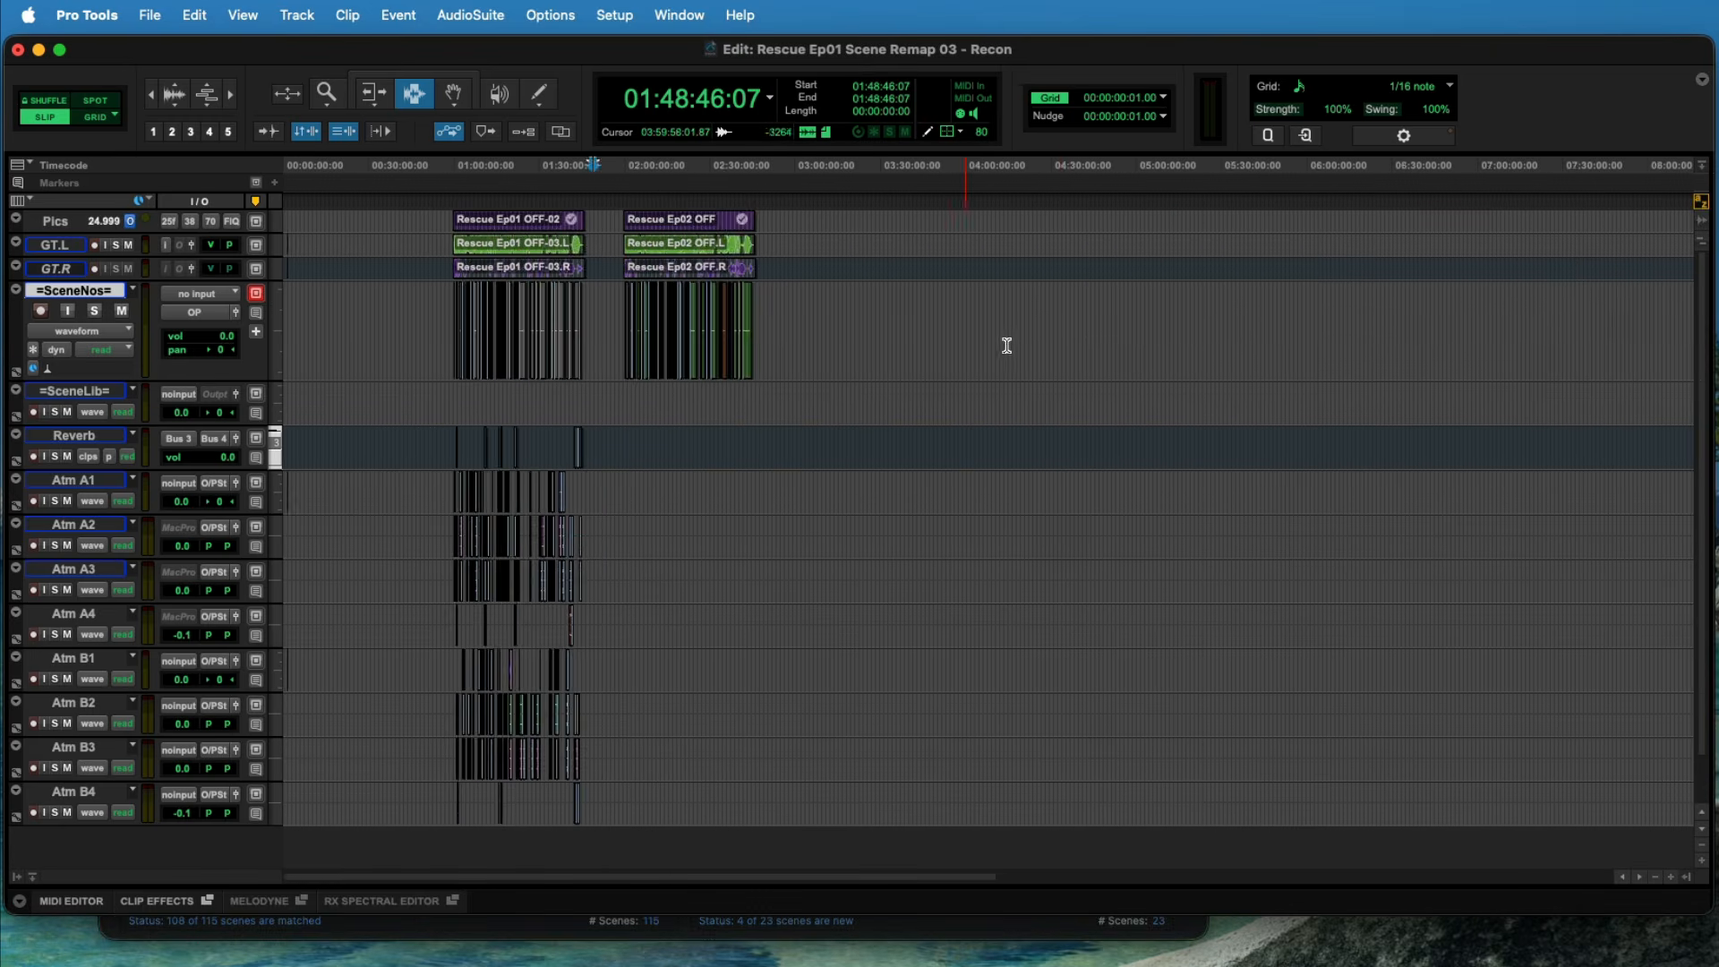
left_click(1249, 403)
key("t")
key("t")
key("t")
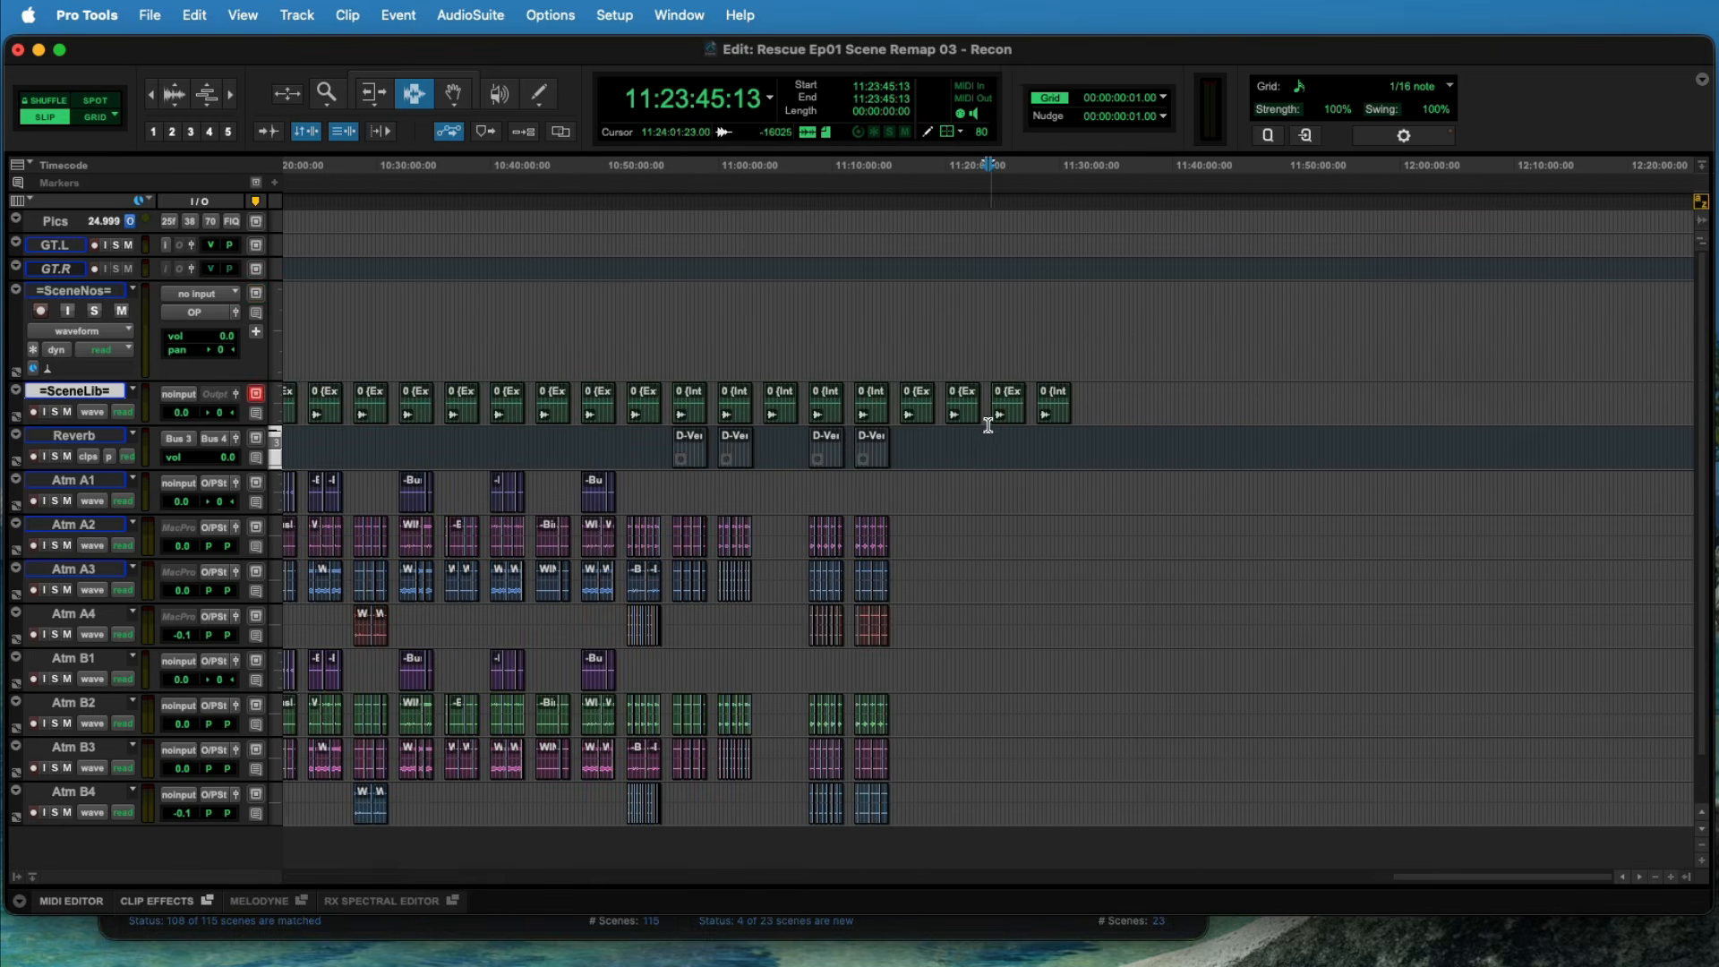
left_click_drag(904, 405, 1147, 394)
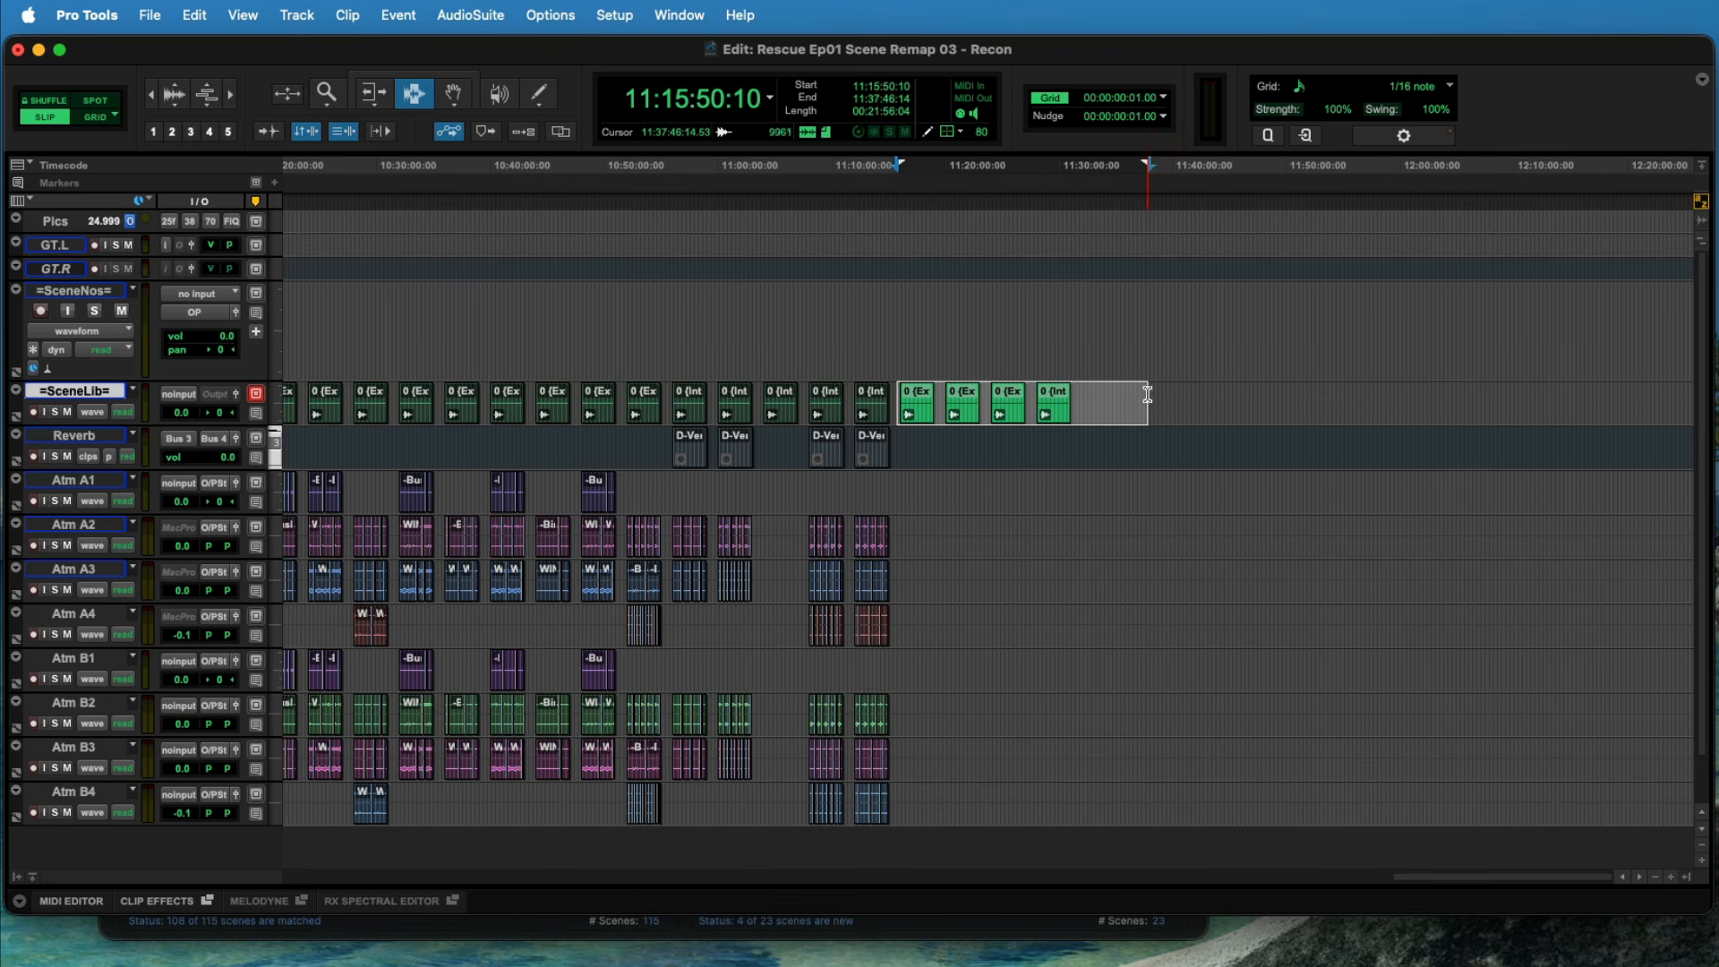
left_click(970, 391)
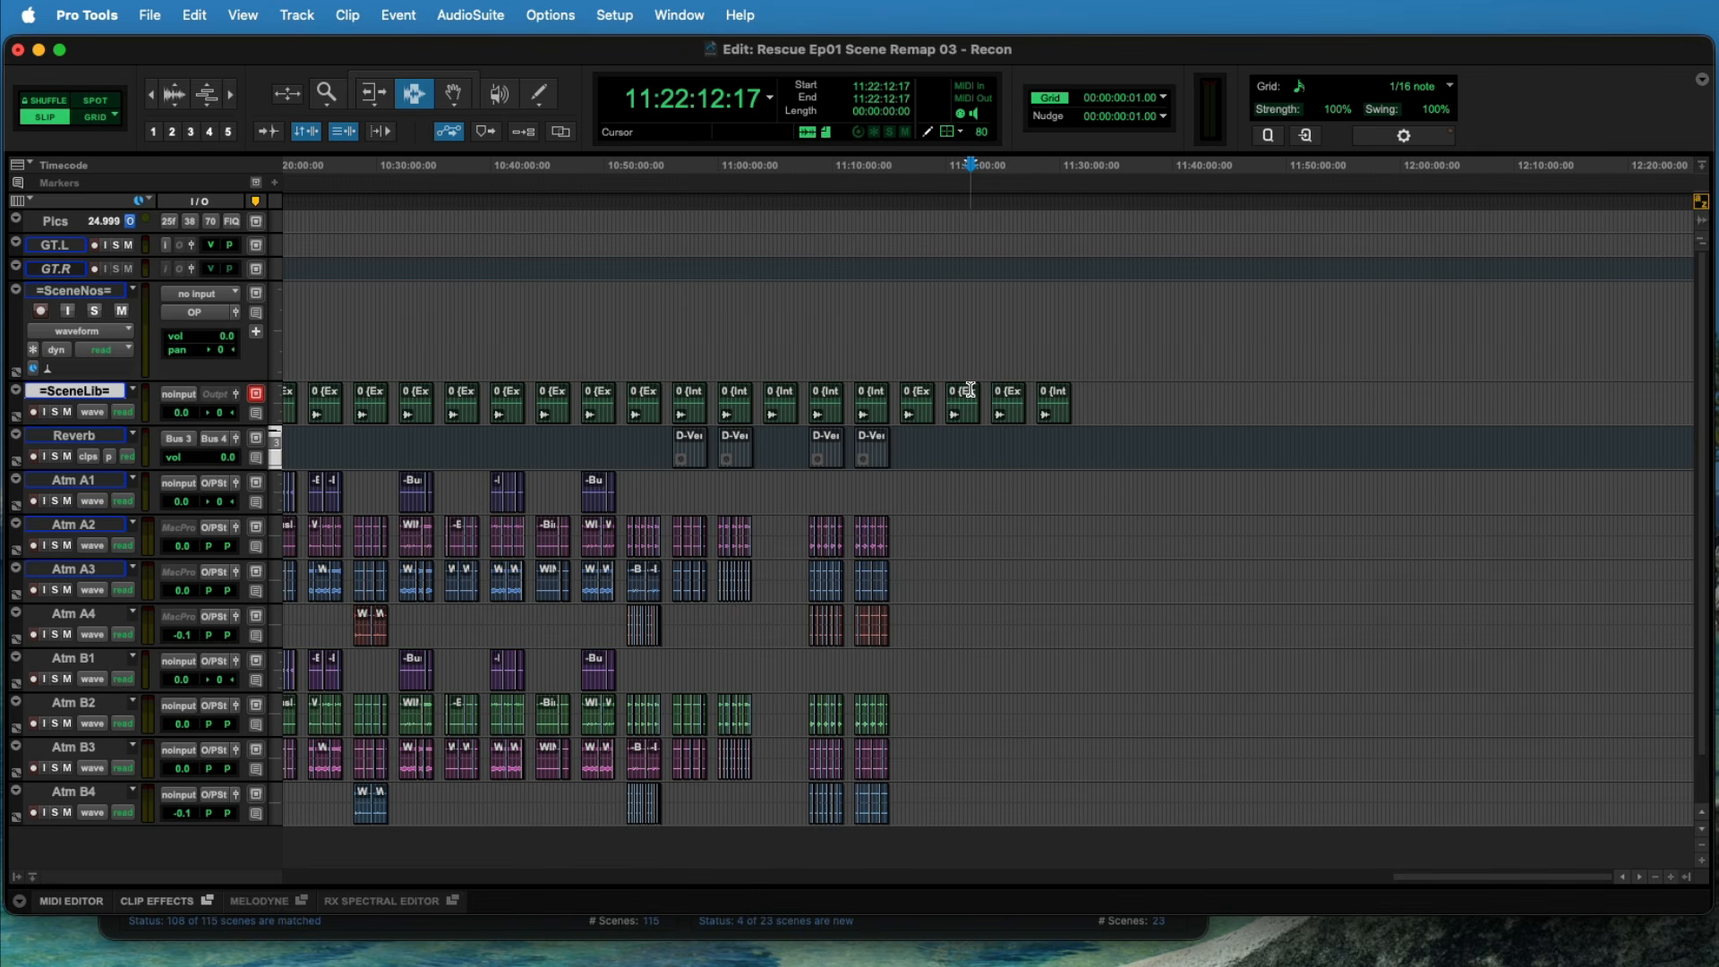
left_click_drag(900, 492, 1086, 798)
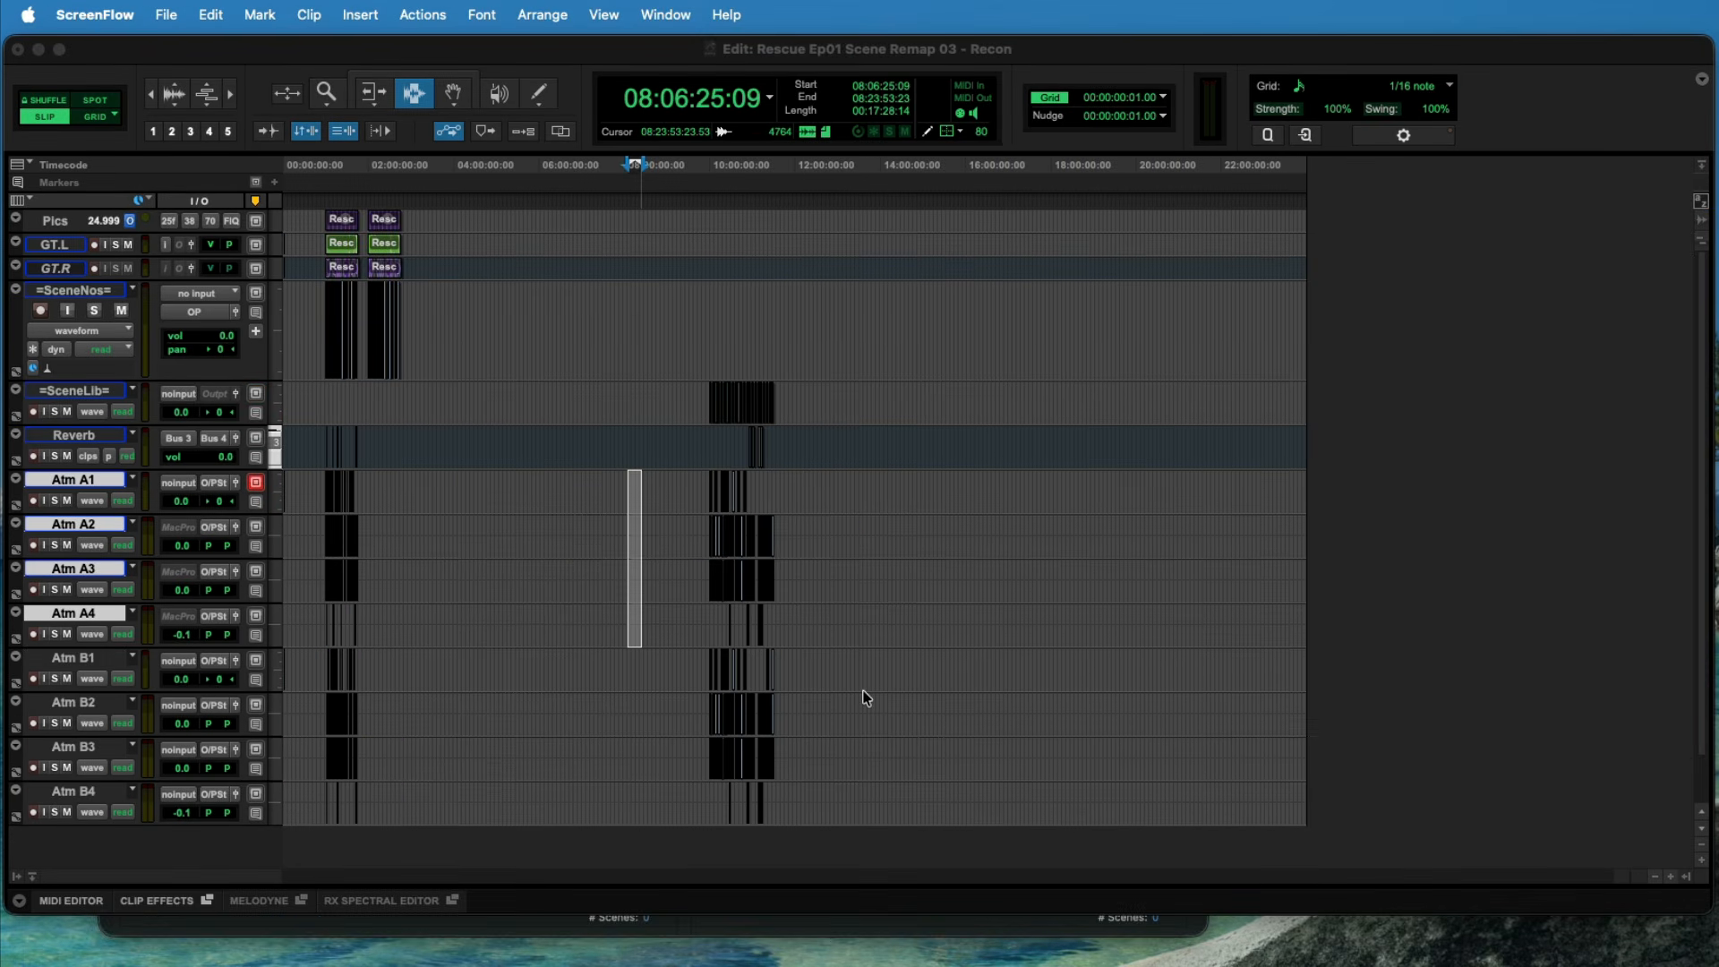
Step: Switch to EdiLoad and load the updated Pro Tools session into Scene Remap
left_click(835, 929)
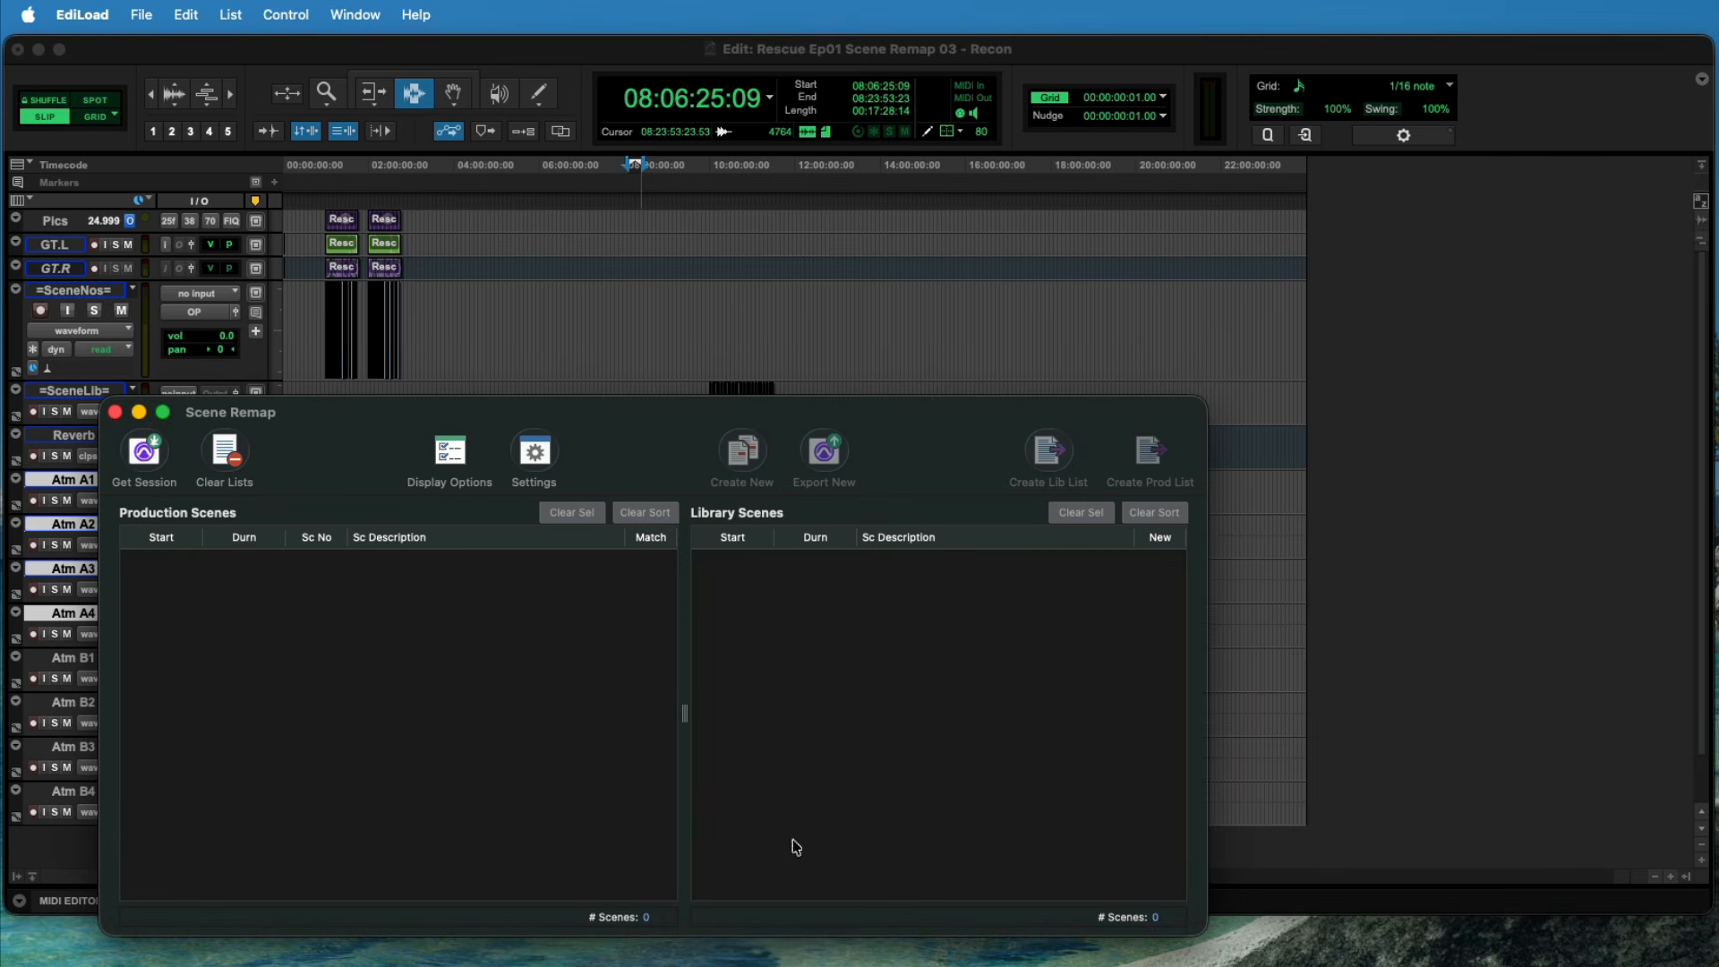
left_click(144, 451)
left_click_drag(666, 598, 687, 543)
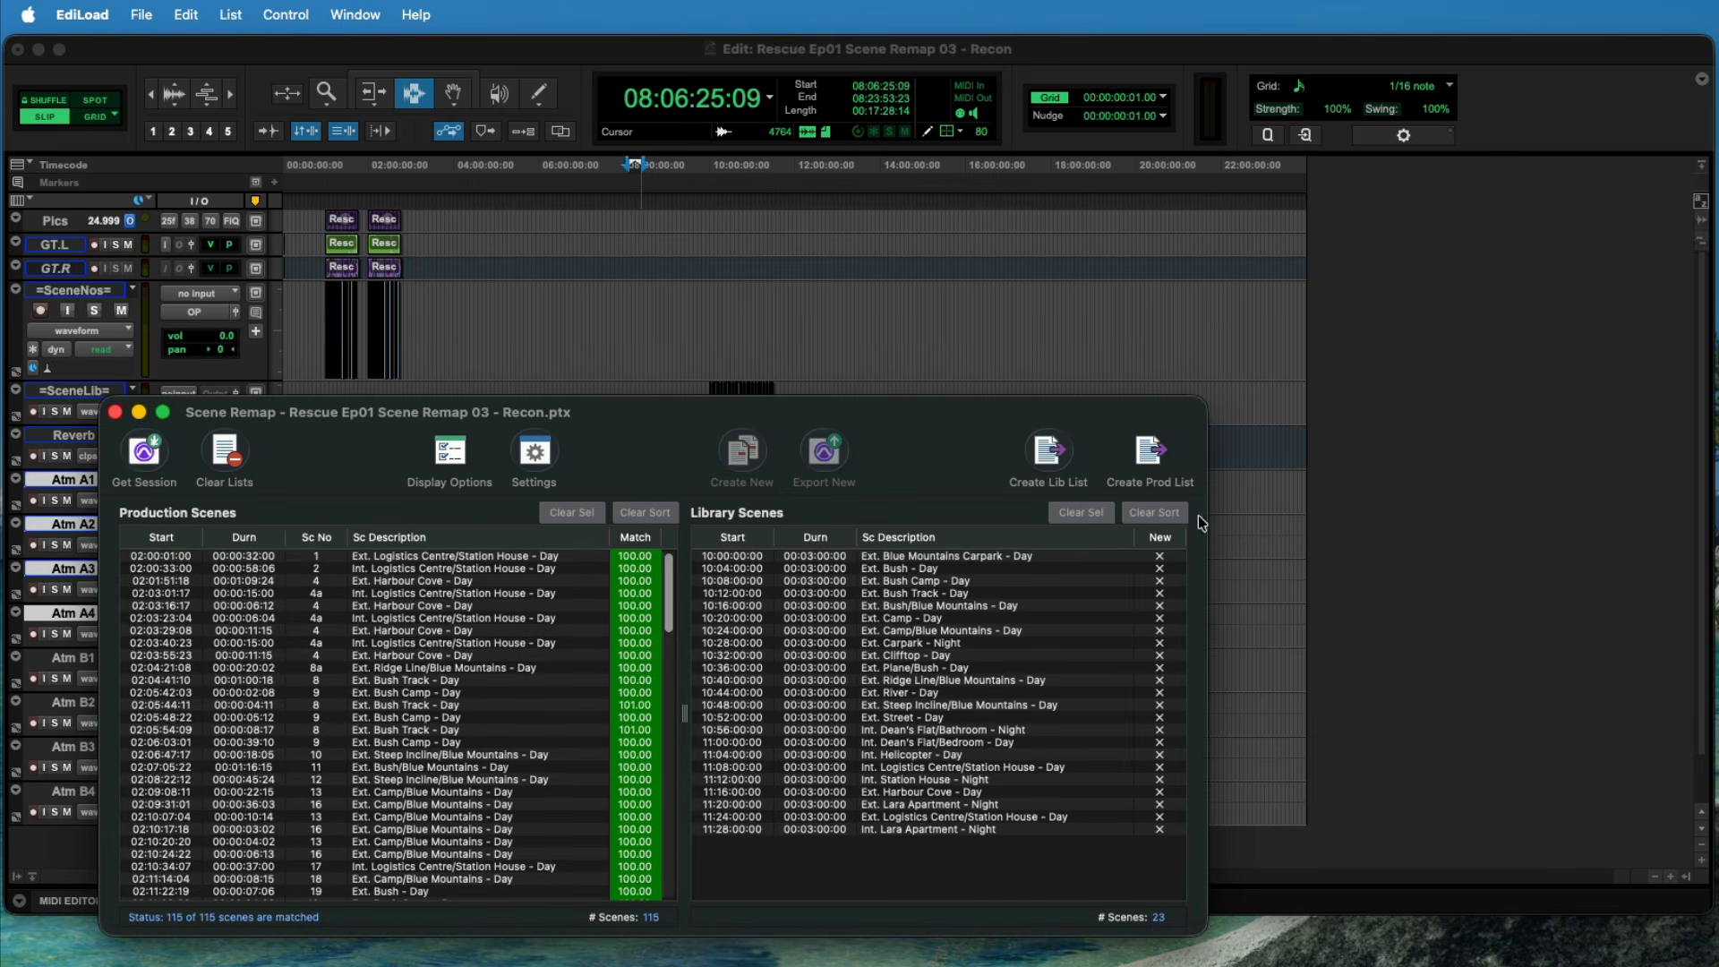
Step: Create the production change list and re-conform all its events on tracks Atm A1 to Atm A4
left_click(1152, 453)
left_click(1179, 509)
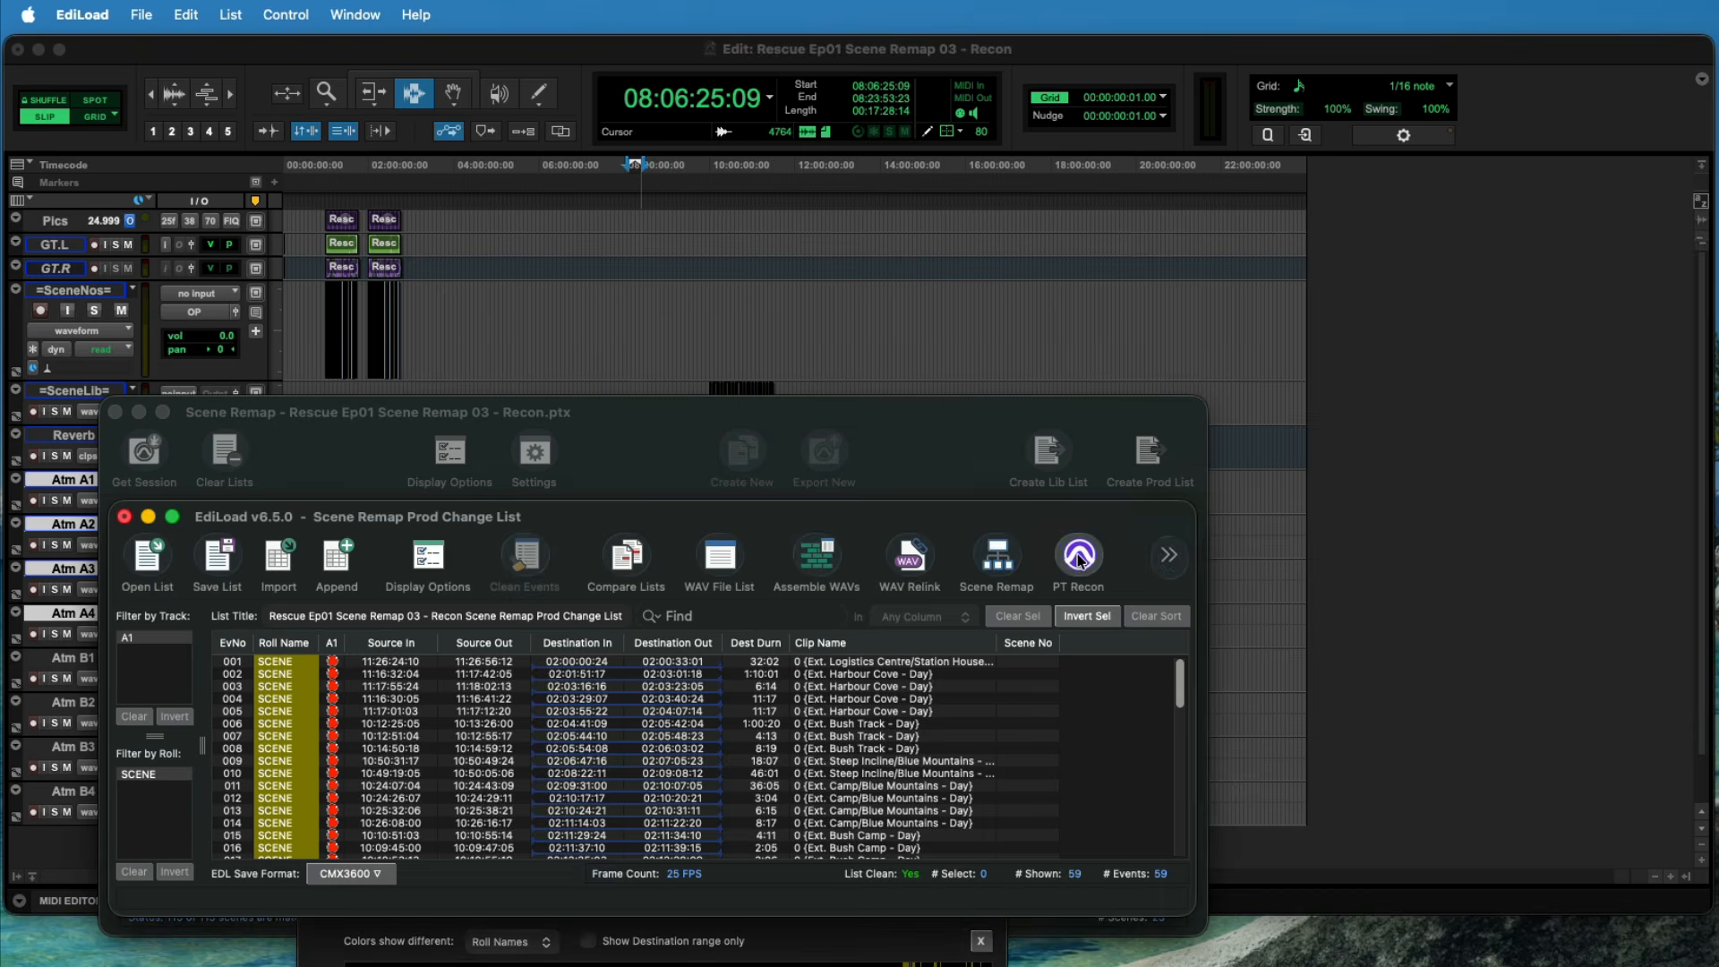
left_click(1079, 557)
left_click(800, 876)
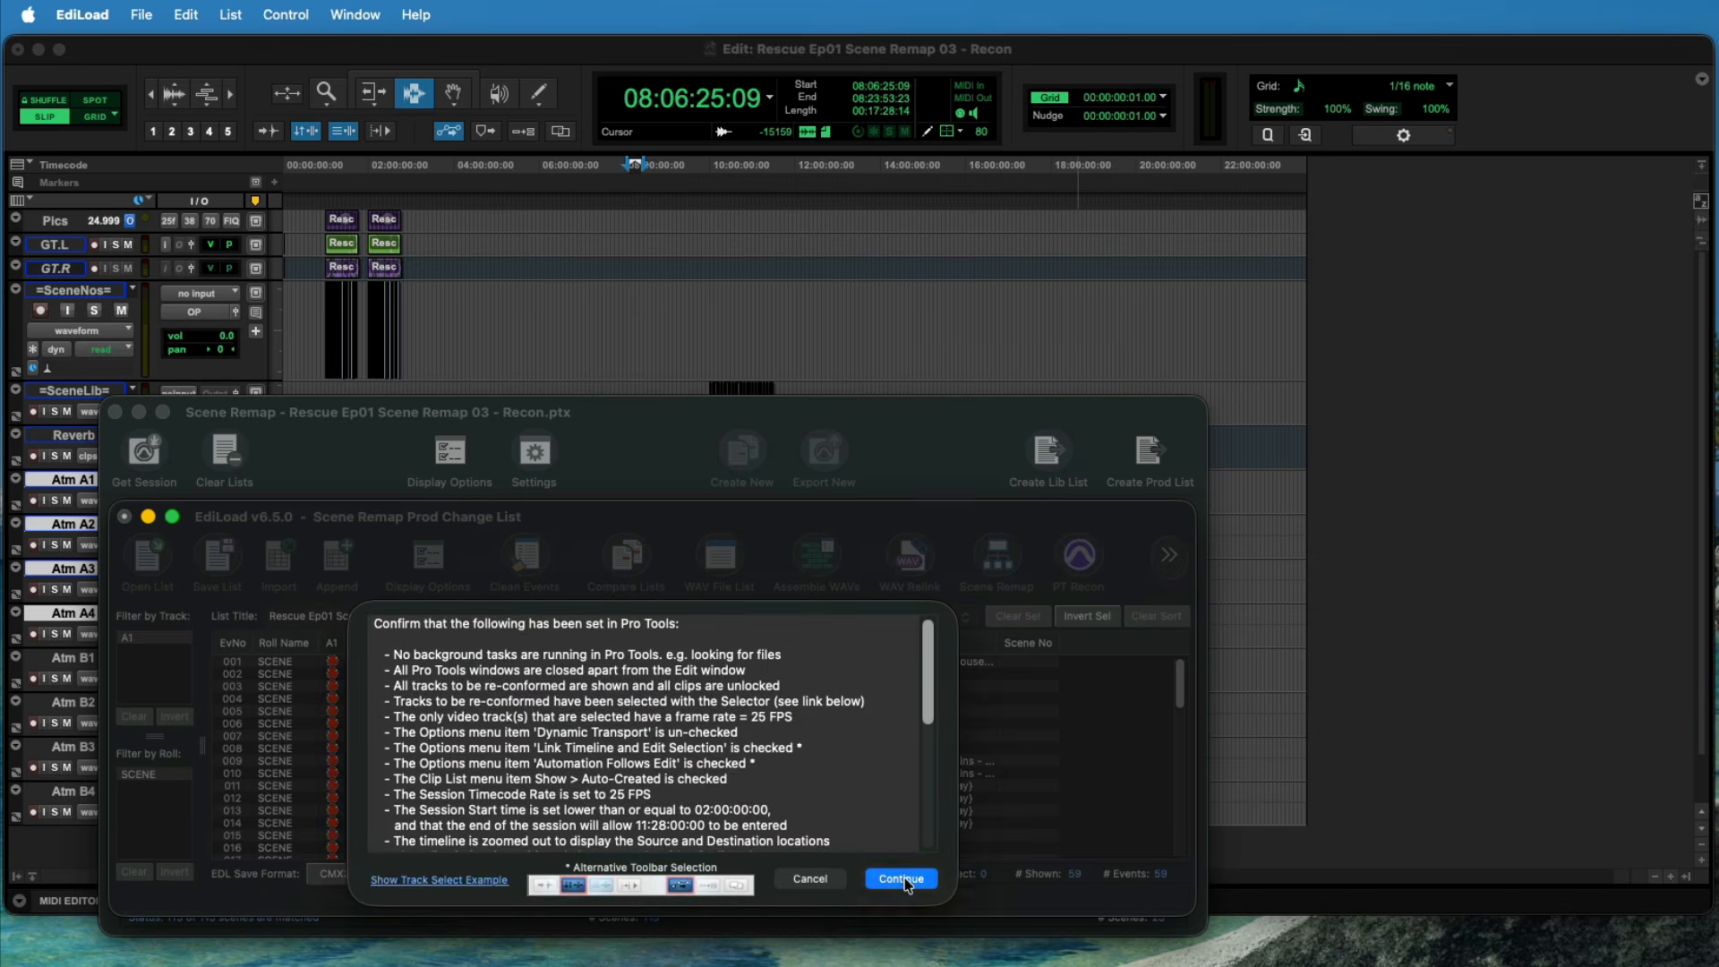
left_click(893, 873)
left_click(1240, 837)
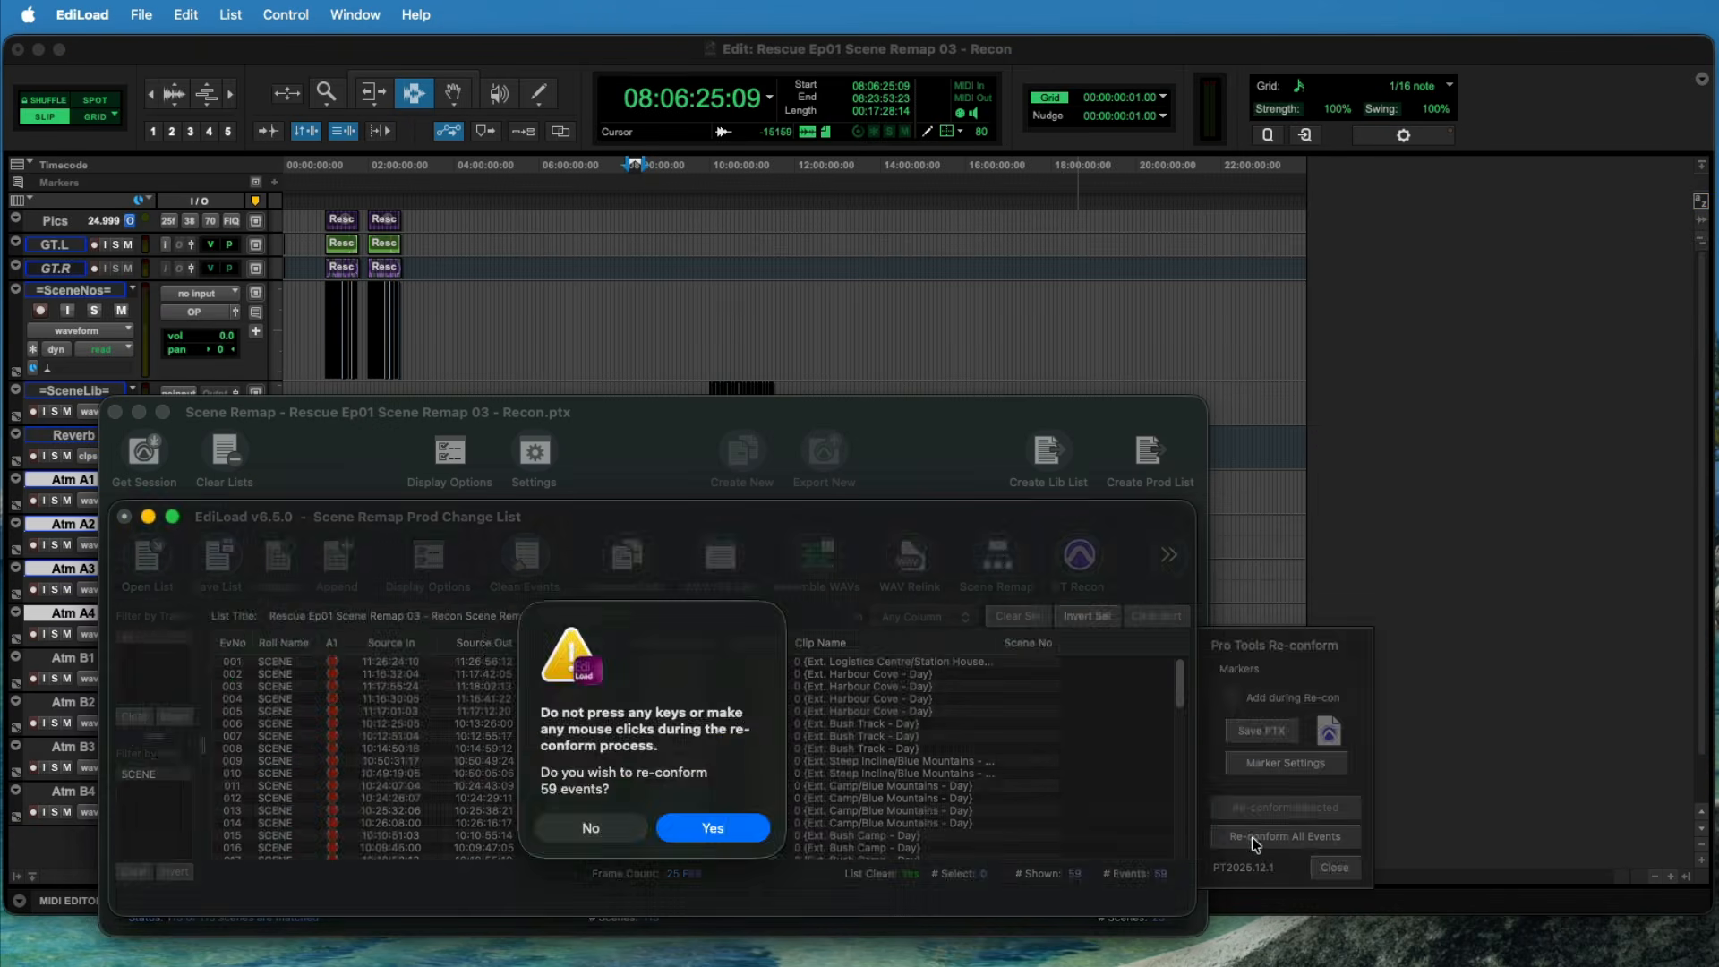
left_click(745, 827)
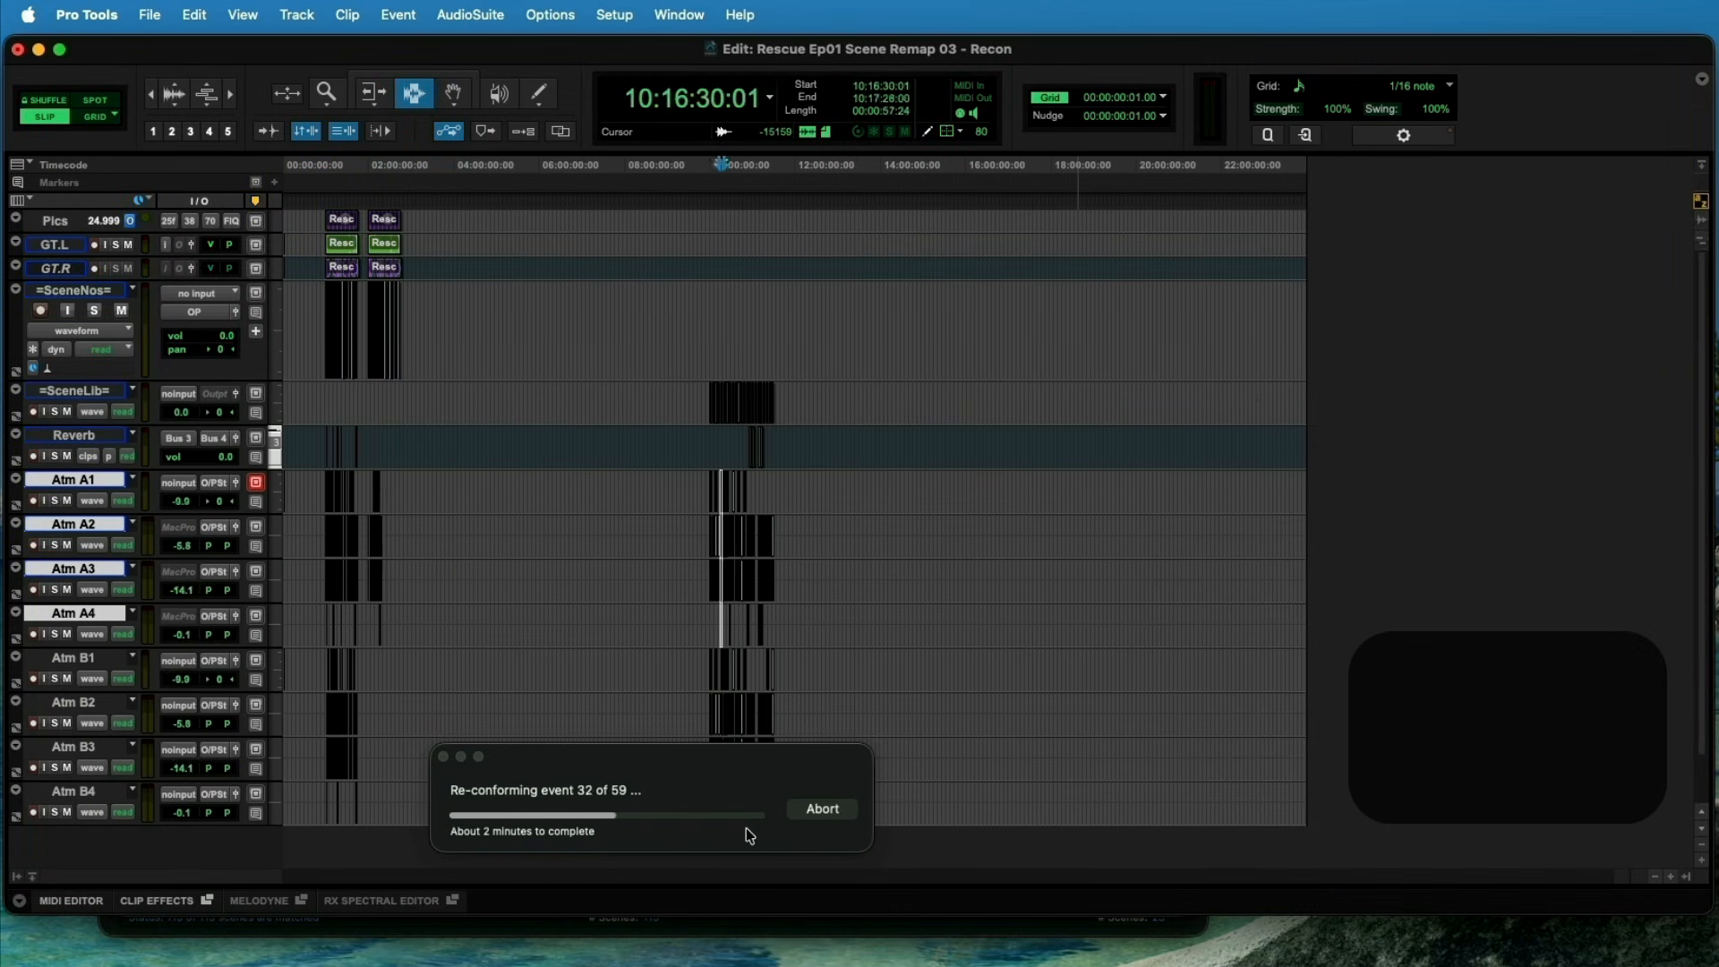
Step: Select tracks Atm B1 to Atm B4 and re-conform all change list events on them
left_click(73, 658)
left_click(73, 791, "shift")
left_click(898, 878)
left_click(1240, 837)
left_click(729, 828)
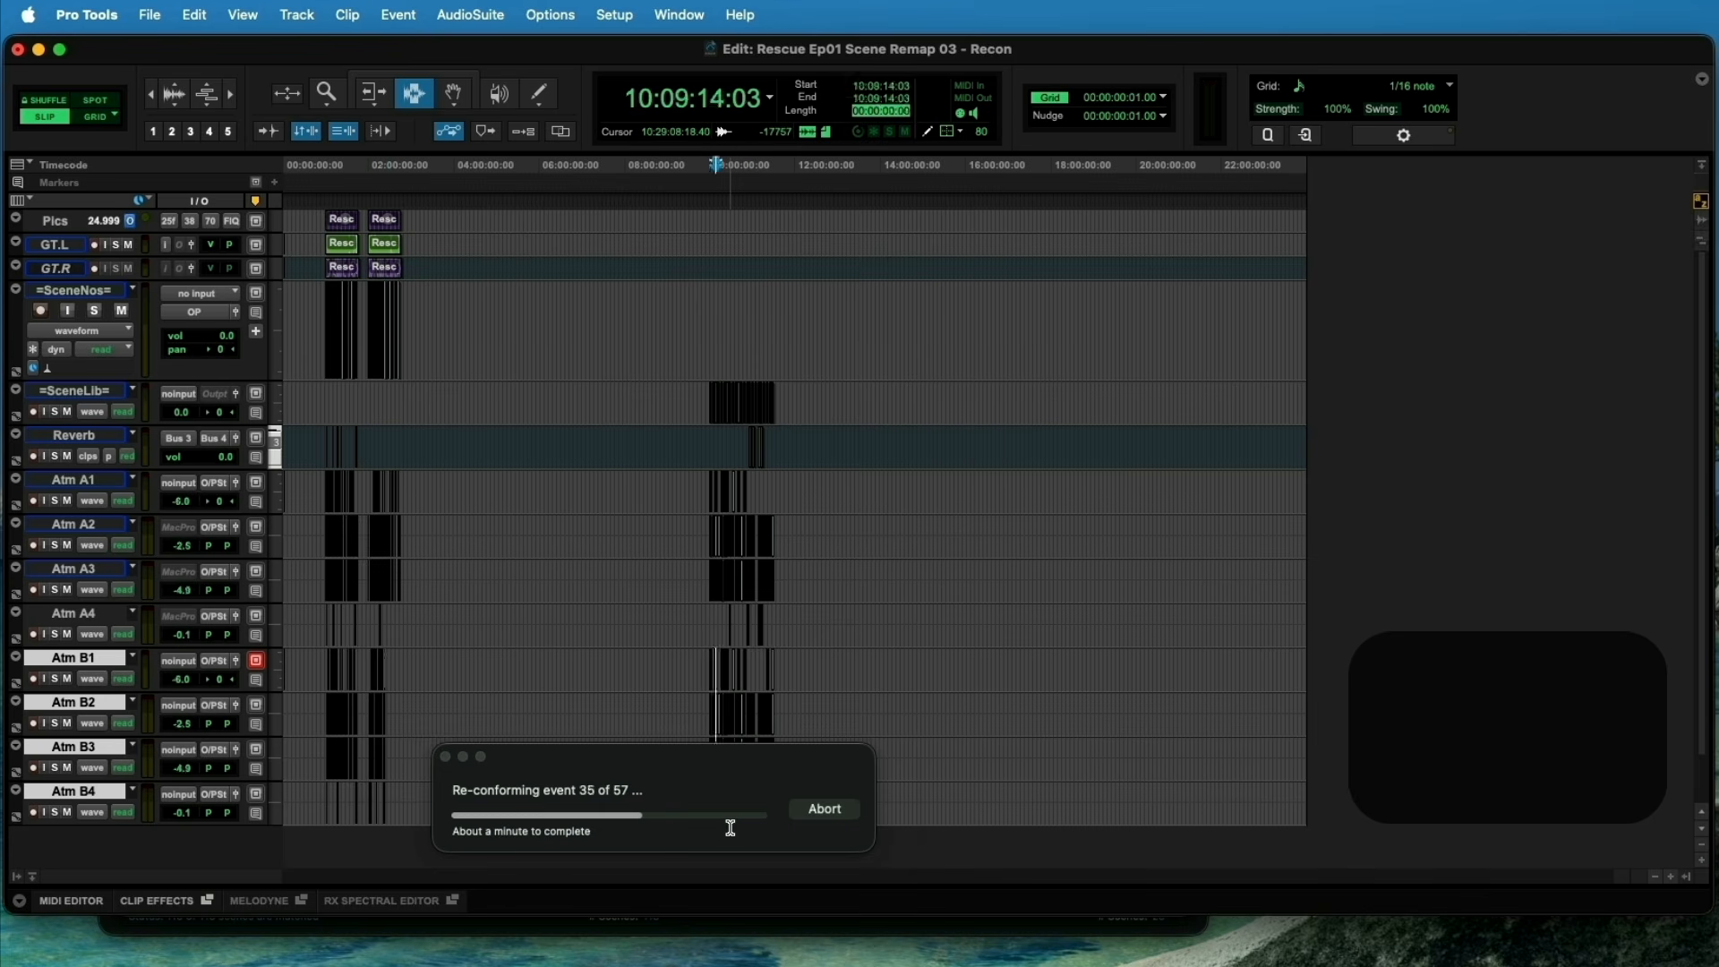
Step: Select the Reverb track and re-conform all change list events on it
left_click(1063, 346)
left_click(74, 435)
left_click(1019, 940)
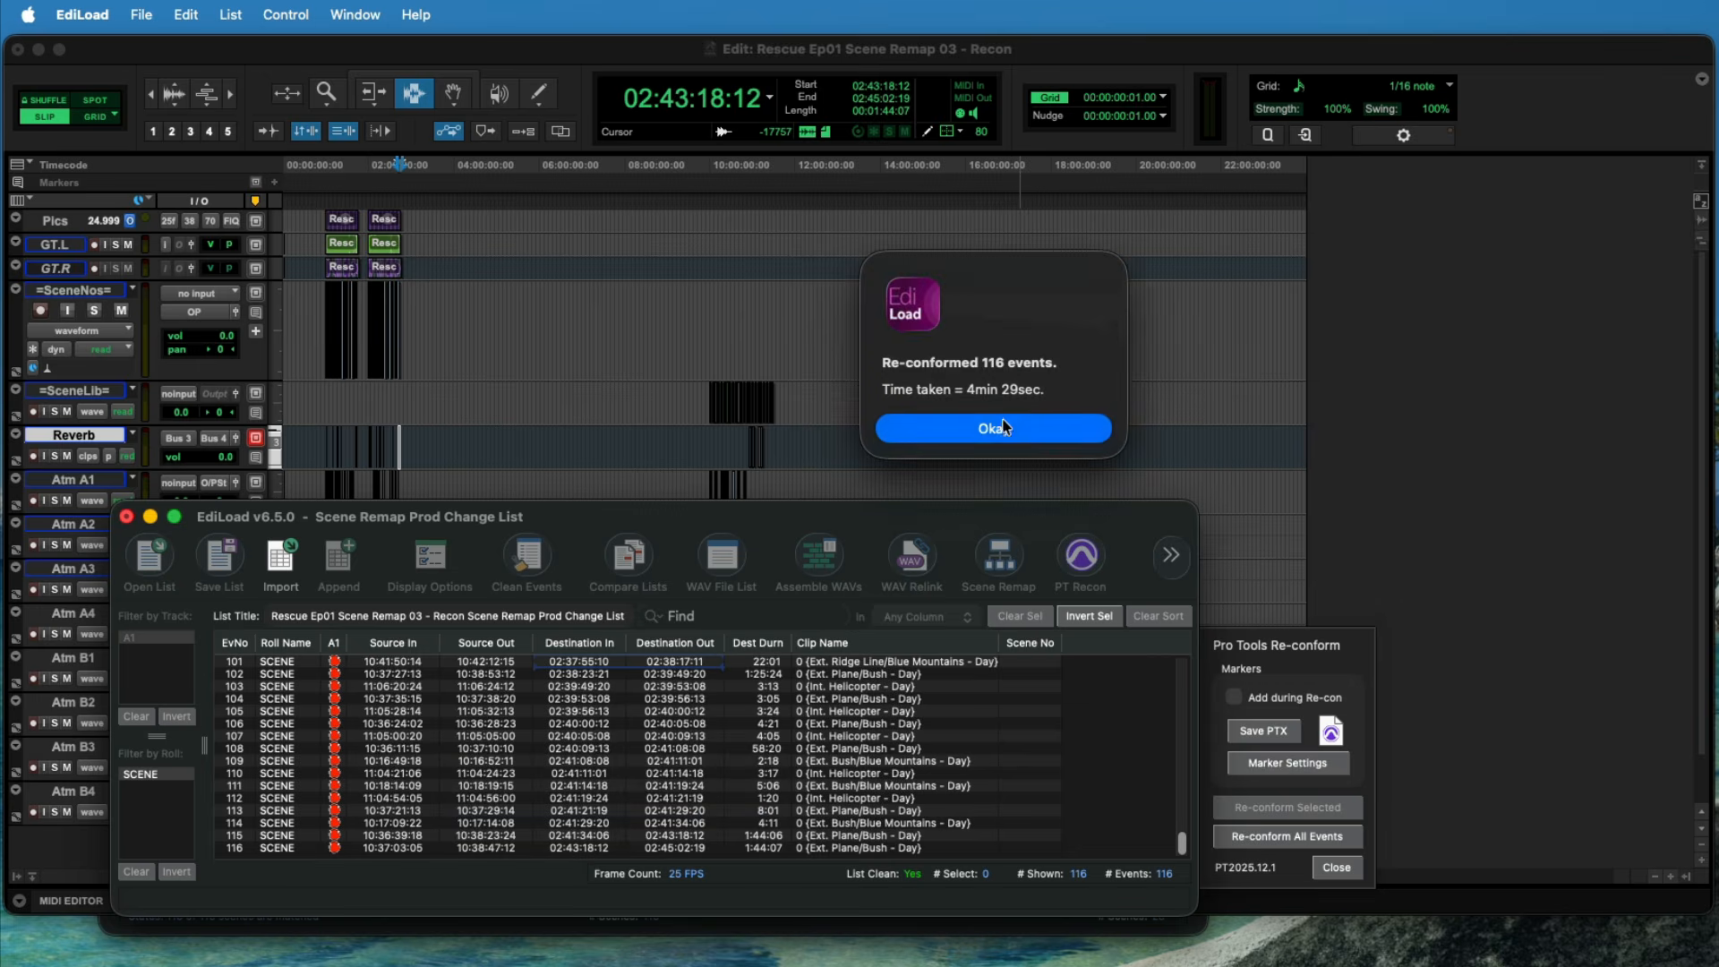
left_click(1003, 427)
Step: Close the Pro Tools re-conform settings and the Scene Remap production change list without saving it
left_click(1334, 868)
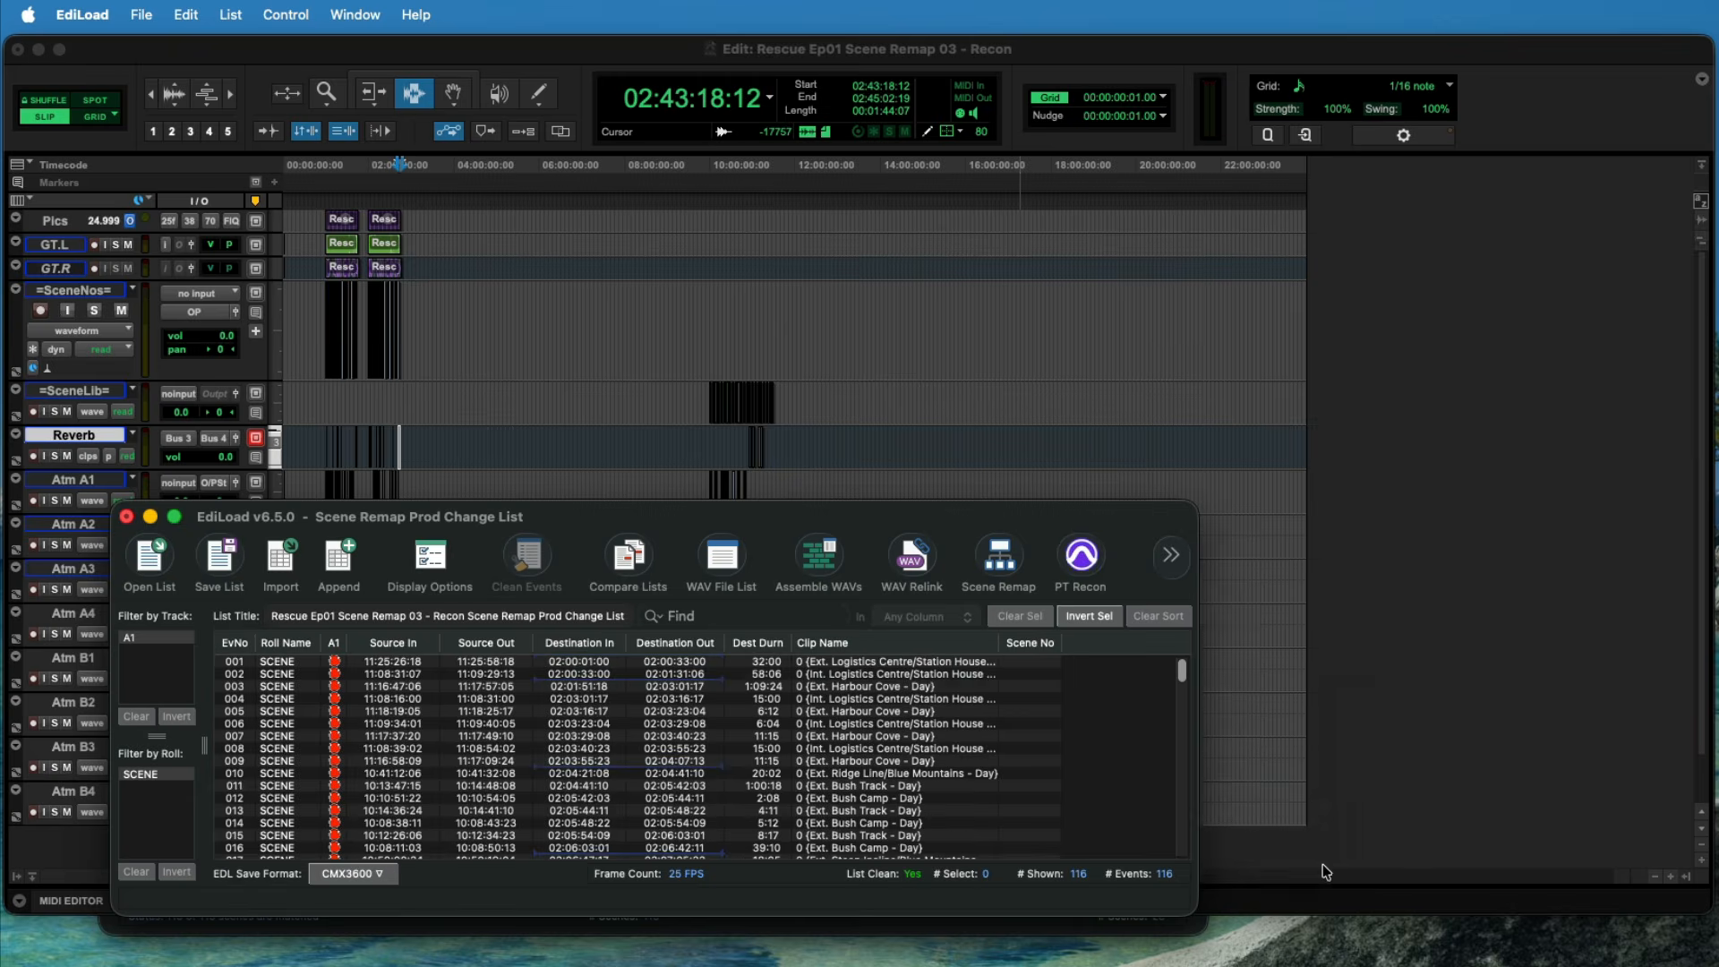
key("super+w")
left_click(655, 802)
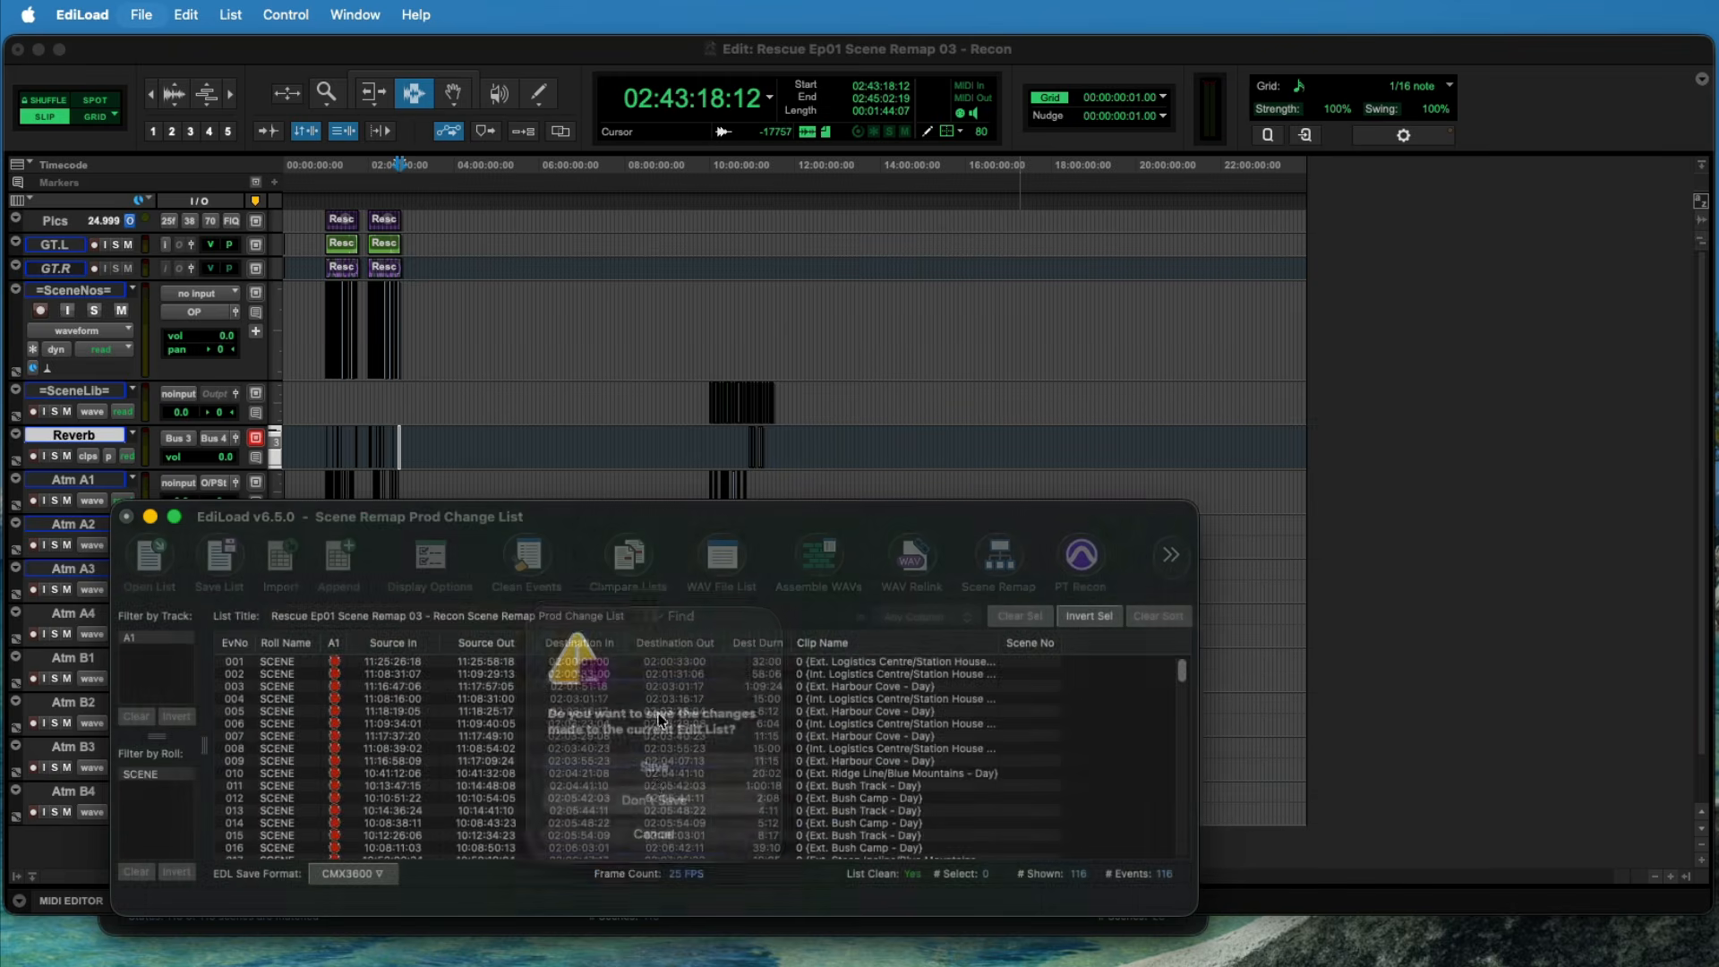
Step: Switch to Pro Tools and review the re-conformed Episode 2 atmosphere and reverb clips against Episode 1 and the library
left_click(575, 480)
left_click(383, 607)
key("super+bracketright")
key("super+bracketright")
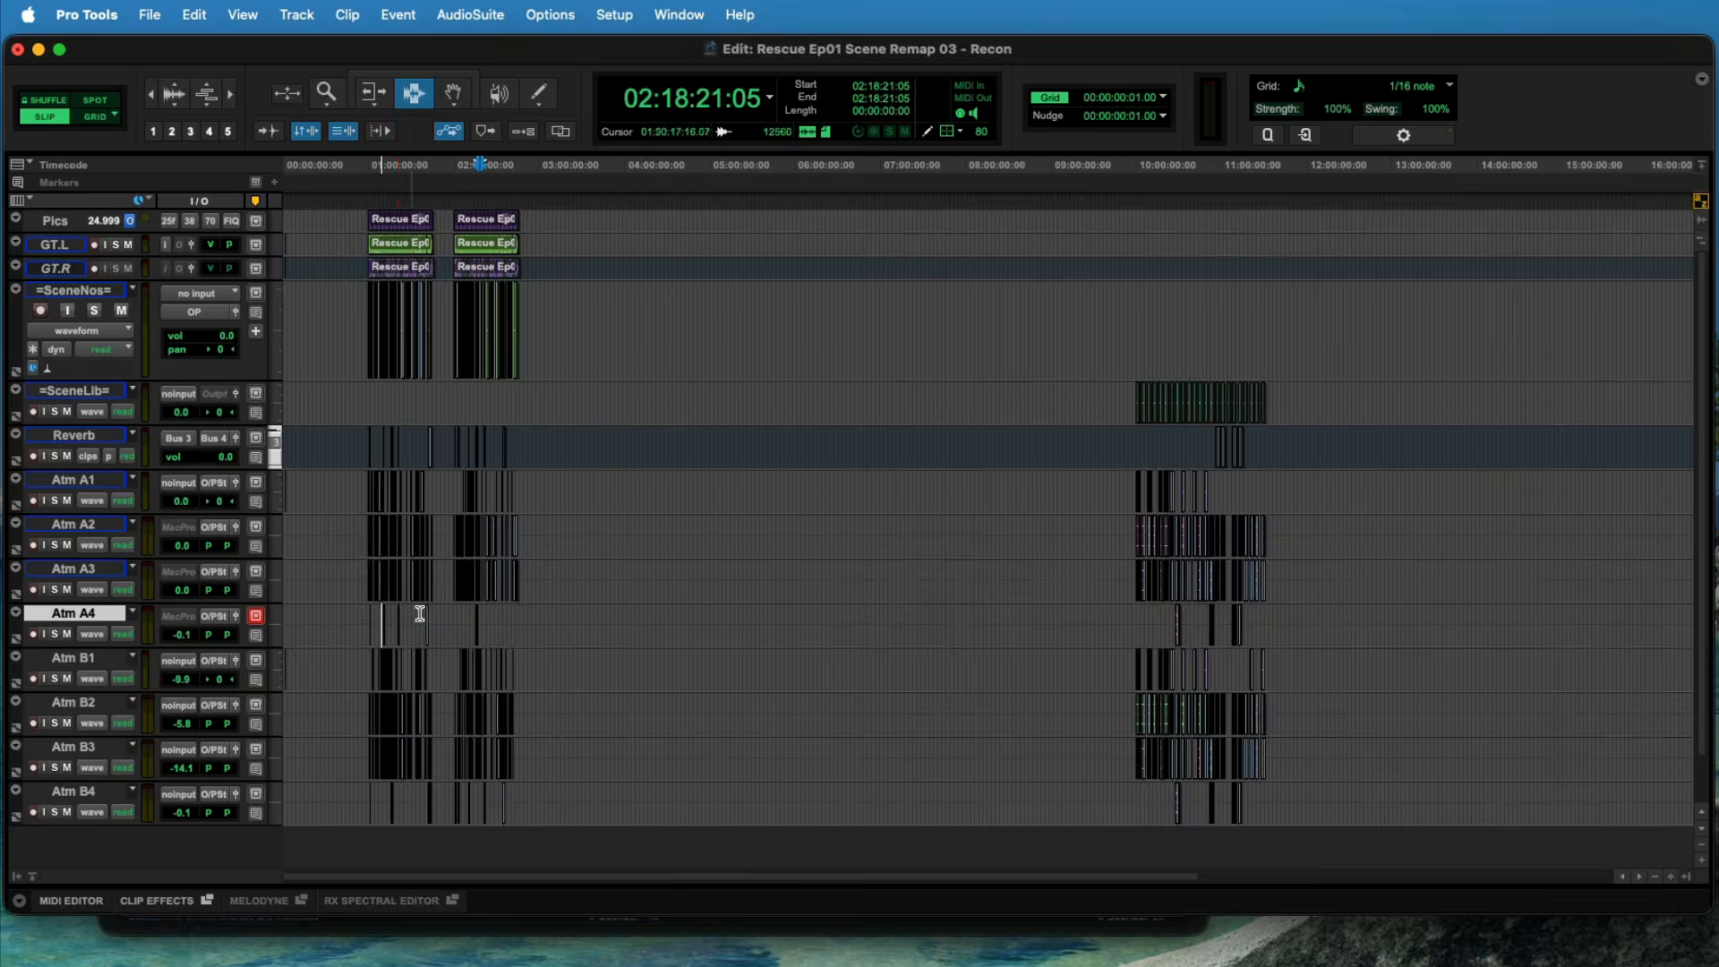
left_click(770, 563)
left_click_drag(752, 438, 1358, 825)
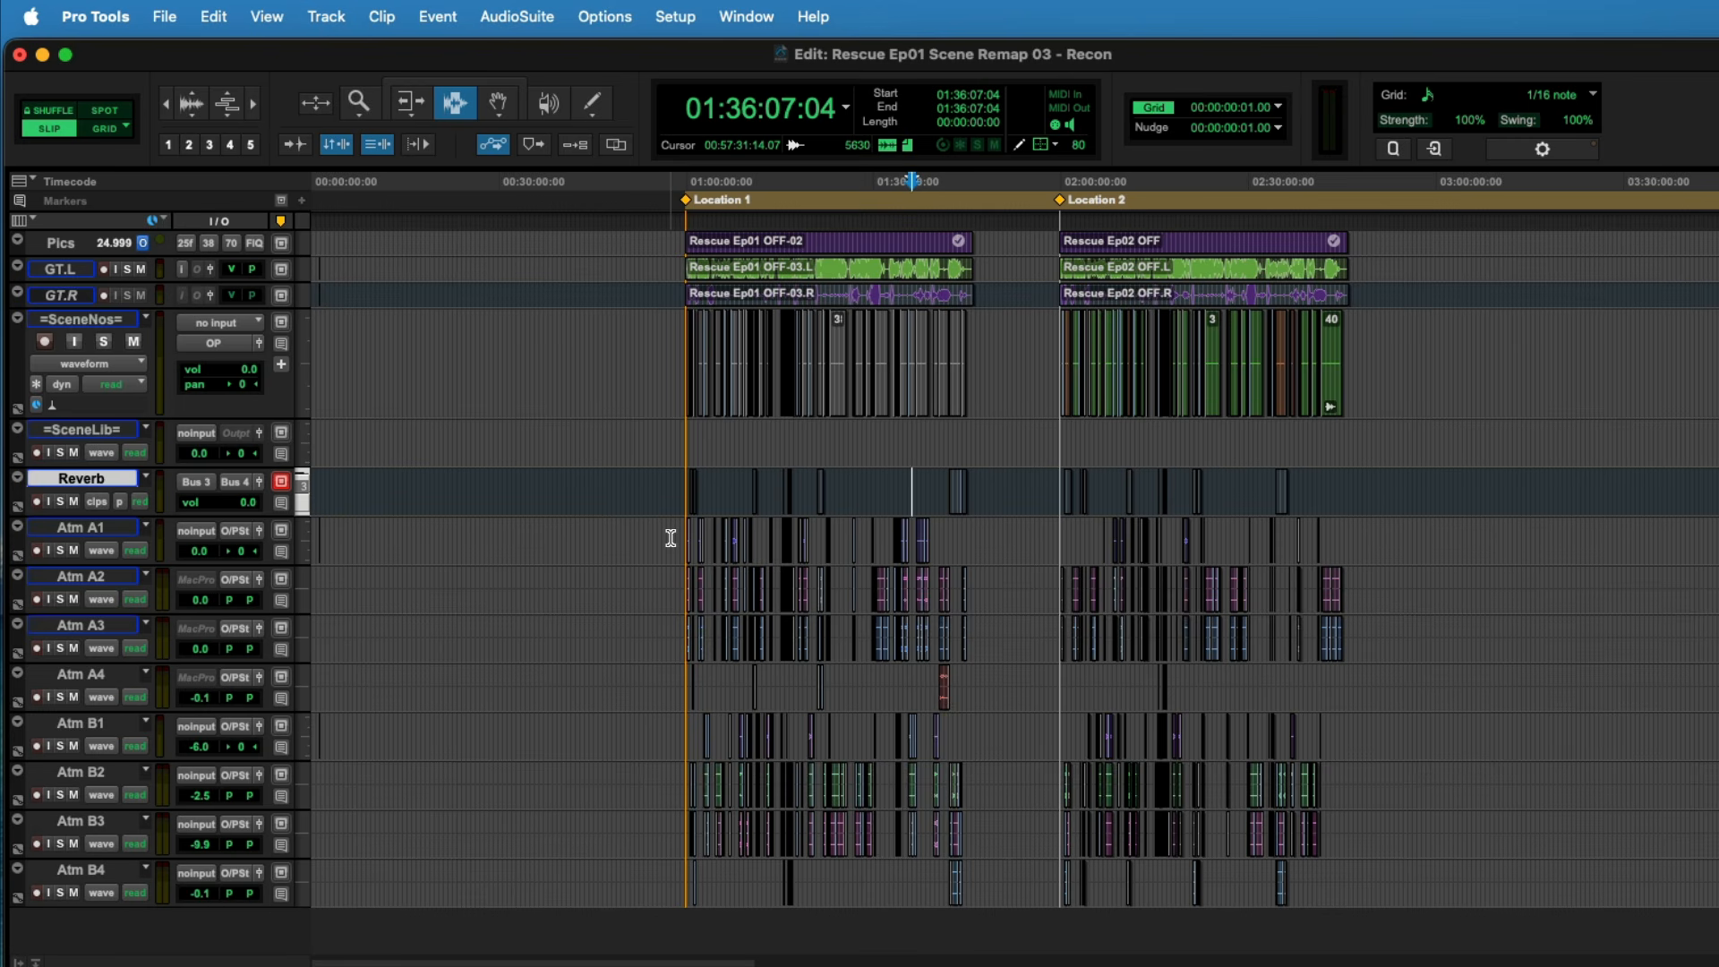
Step: Examine the Episode 1 atmospheres around scene 17 and the library atmospheres beneath the =SceneLib= scenes
left_click(753, 592)
key("t")
key("t")
key("t")
key("t")
key("t")
key("t")
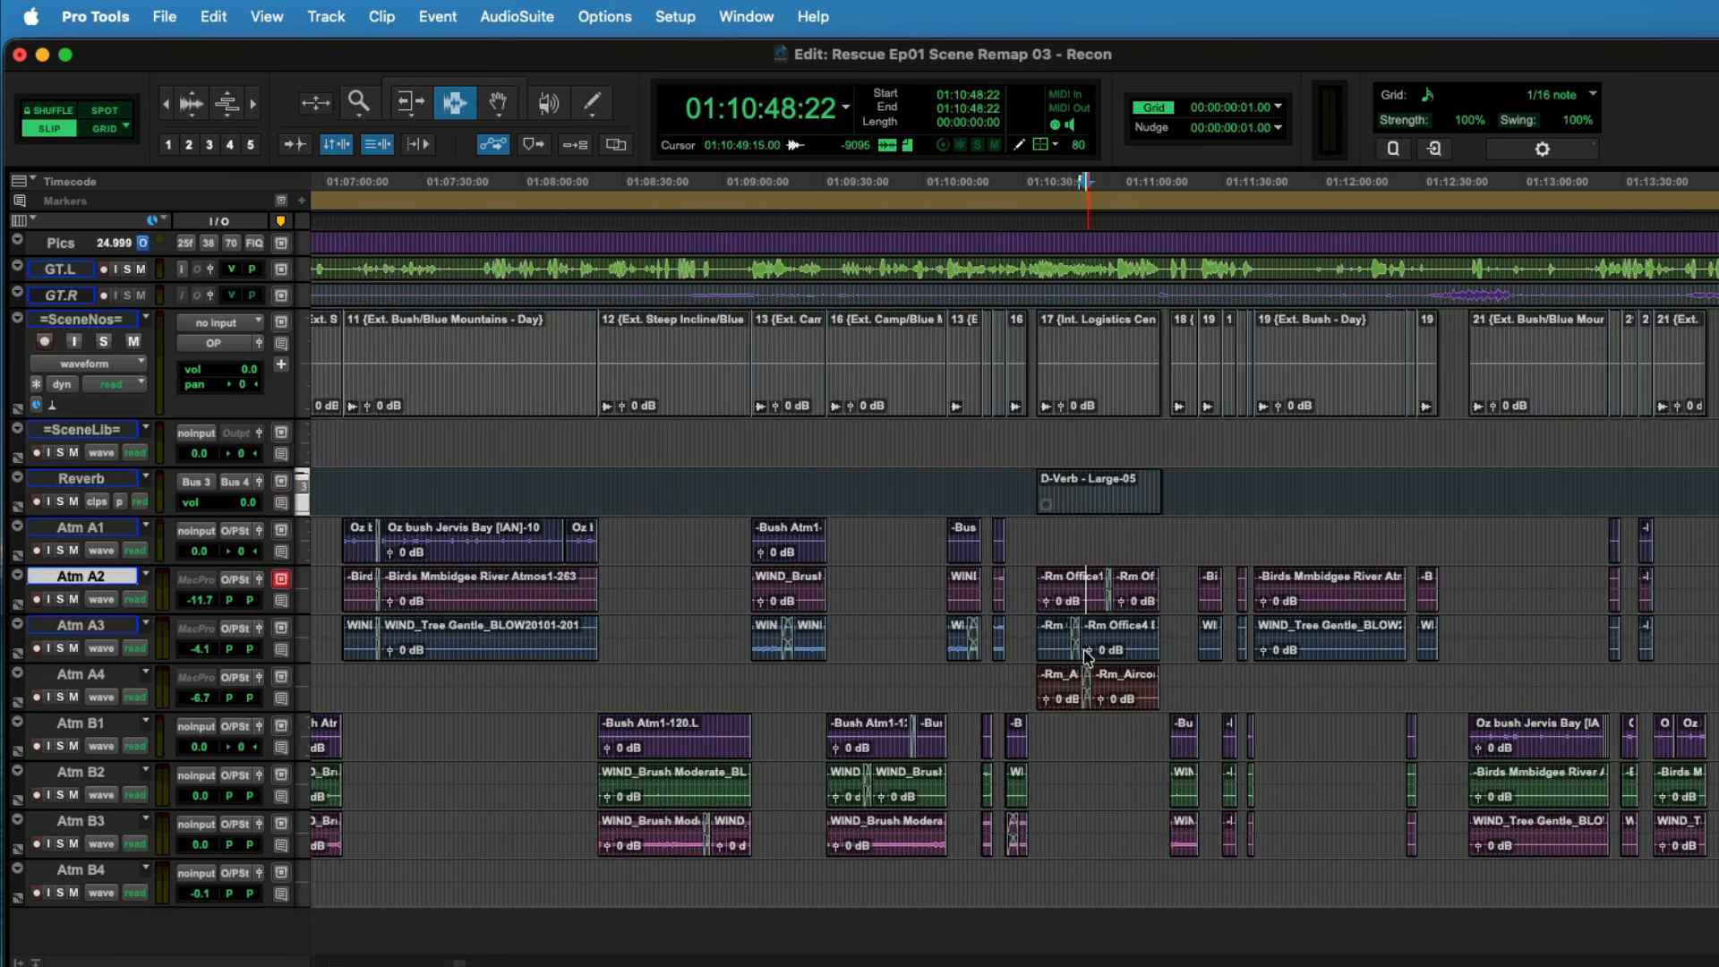
left_click_drag(777, 543, 951, 661)
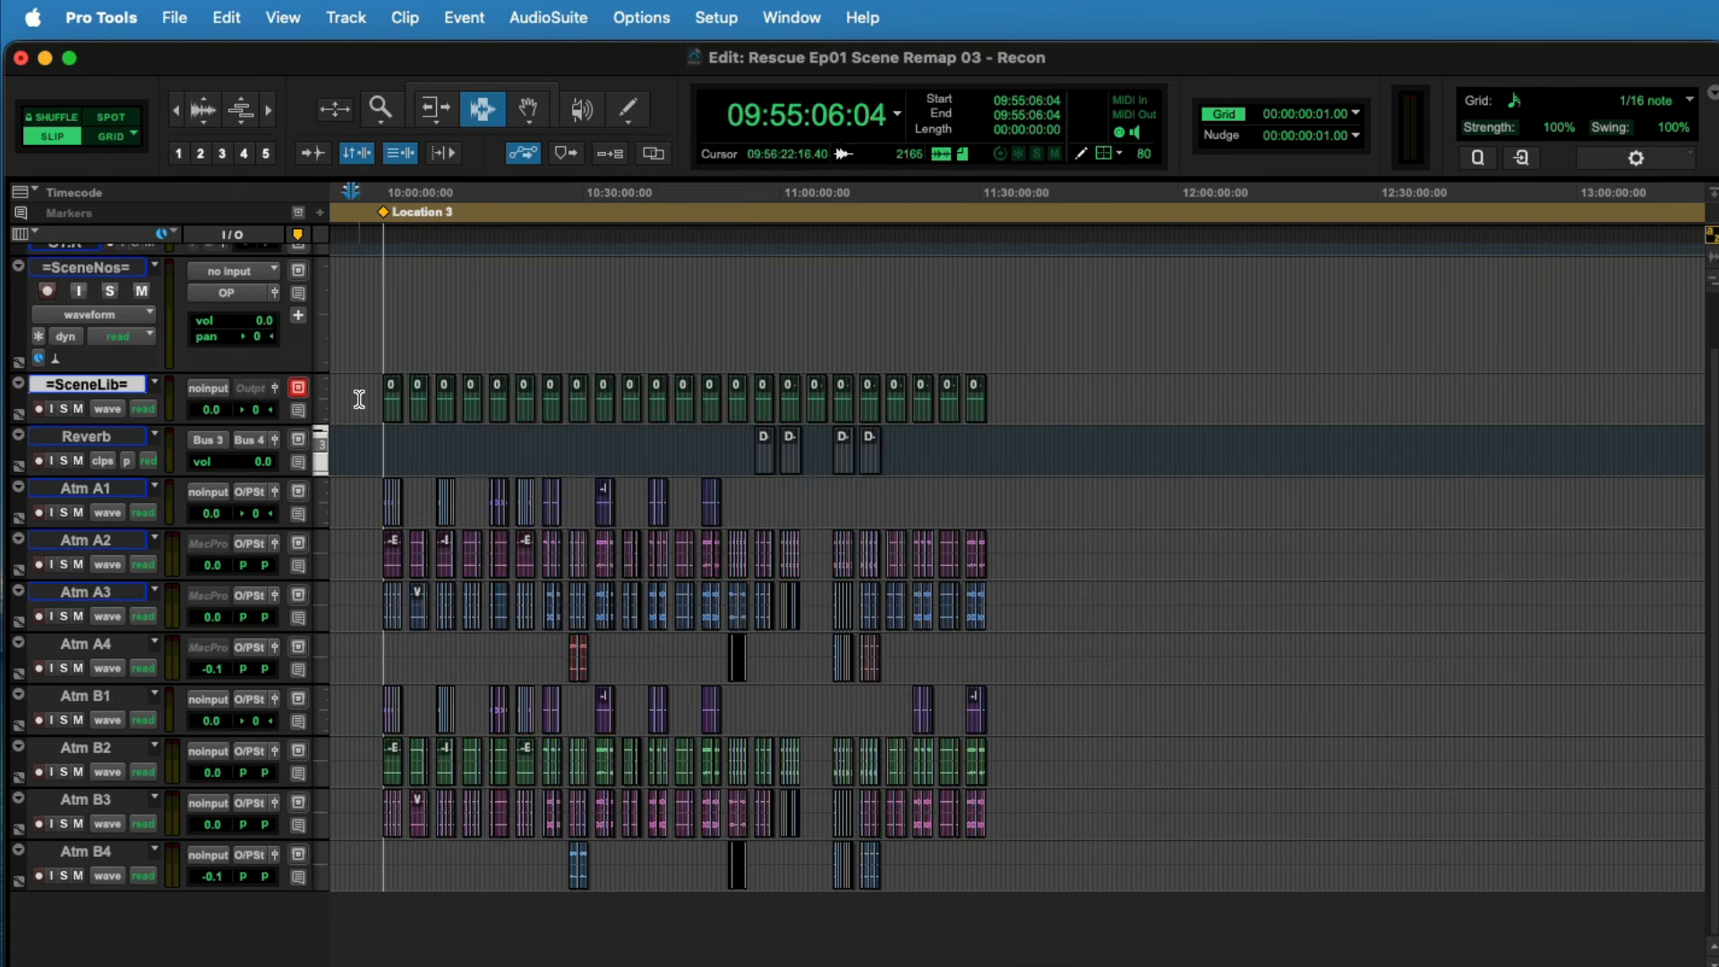
left_click_drag(358, 372, 1030, 879)
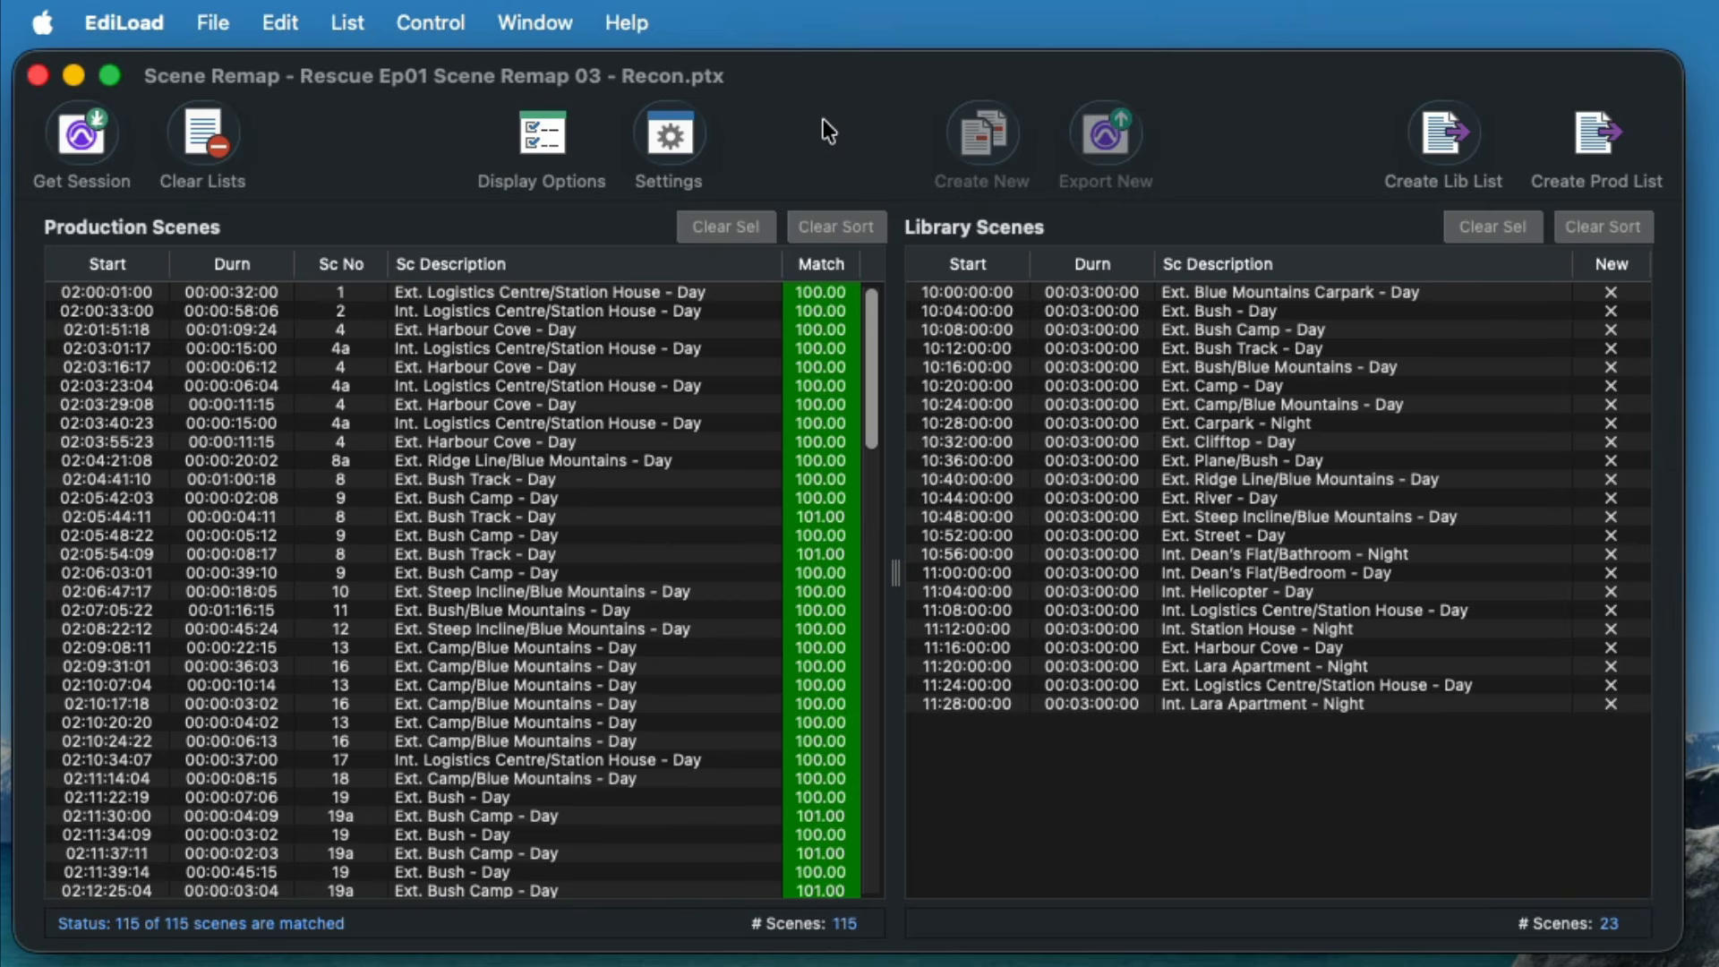
Step: Switch to EdiLoad and look up its available help resources
left_click(627, 23)
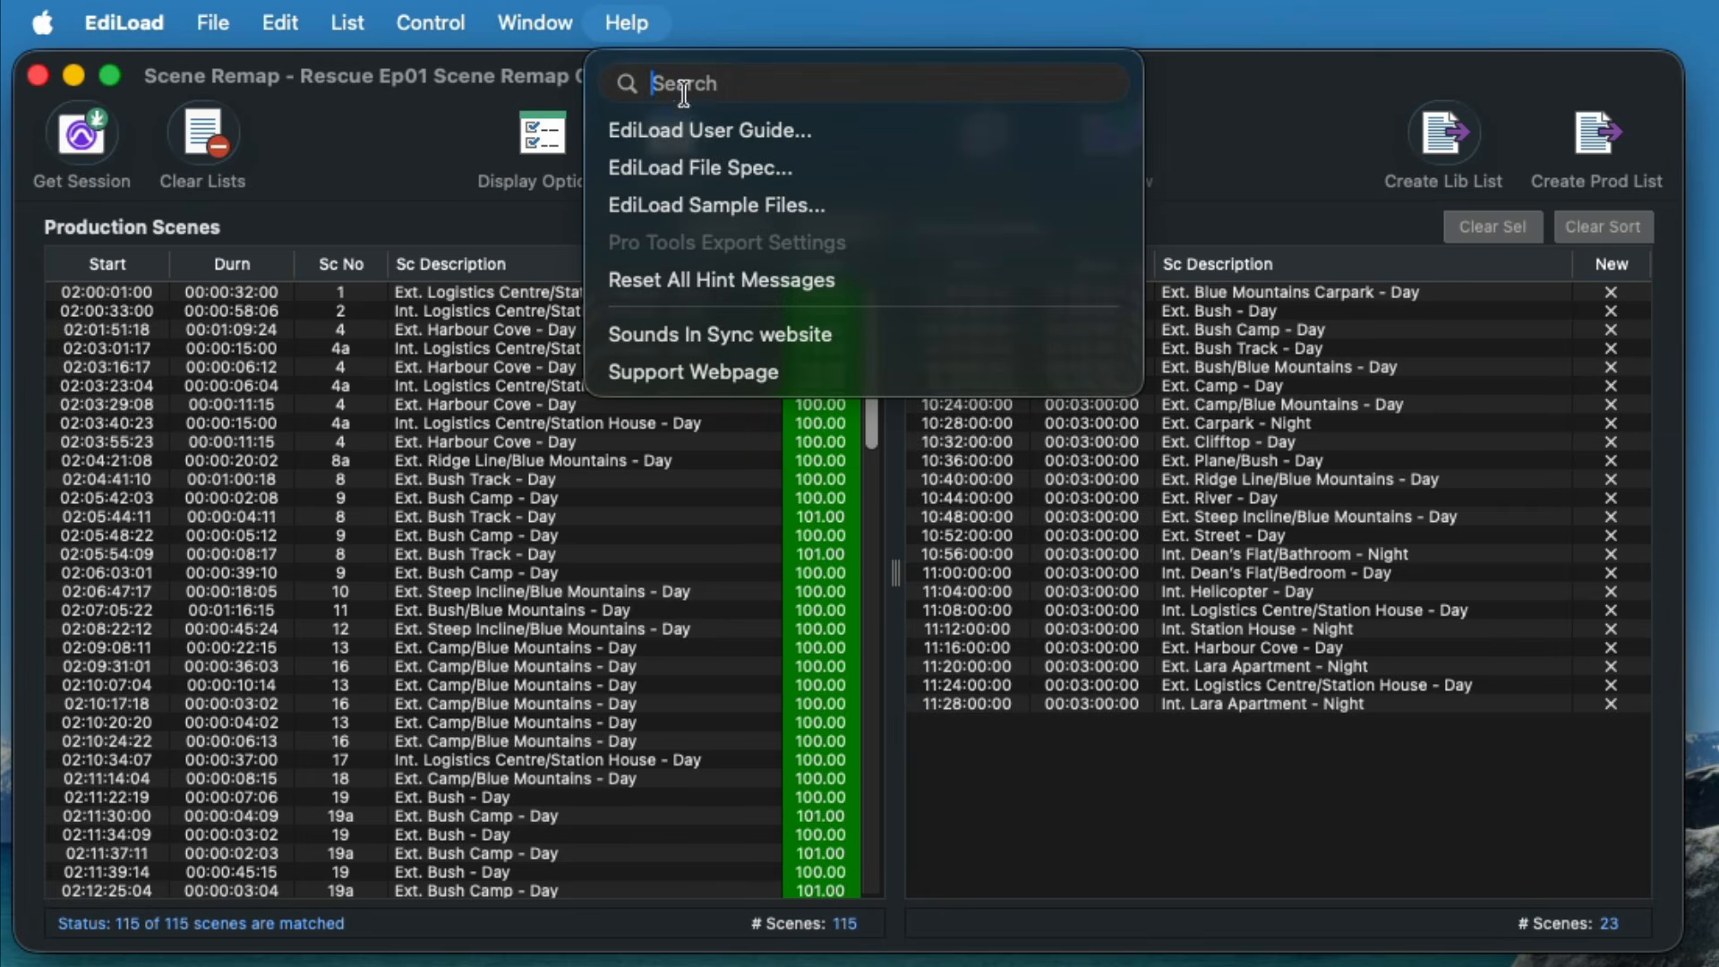